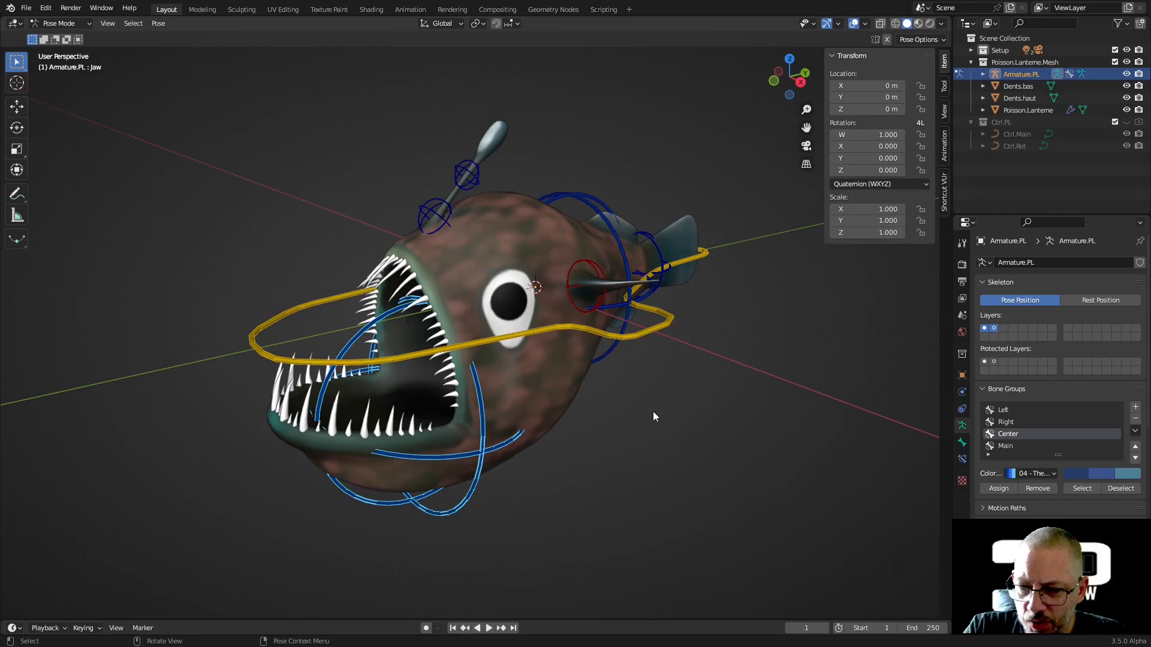
Step: Add a Limit Rotation bone constraint to the jaw bone
{"action": "double_click", "coordinate": [363, 418]}
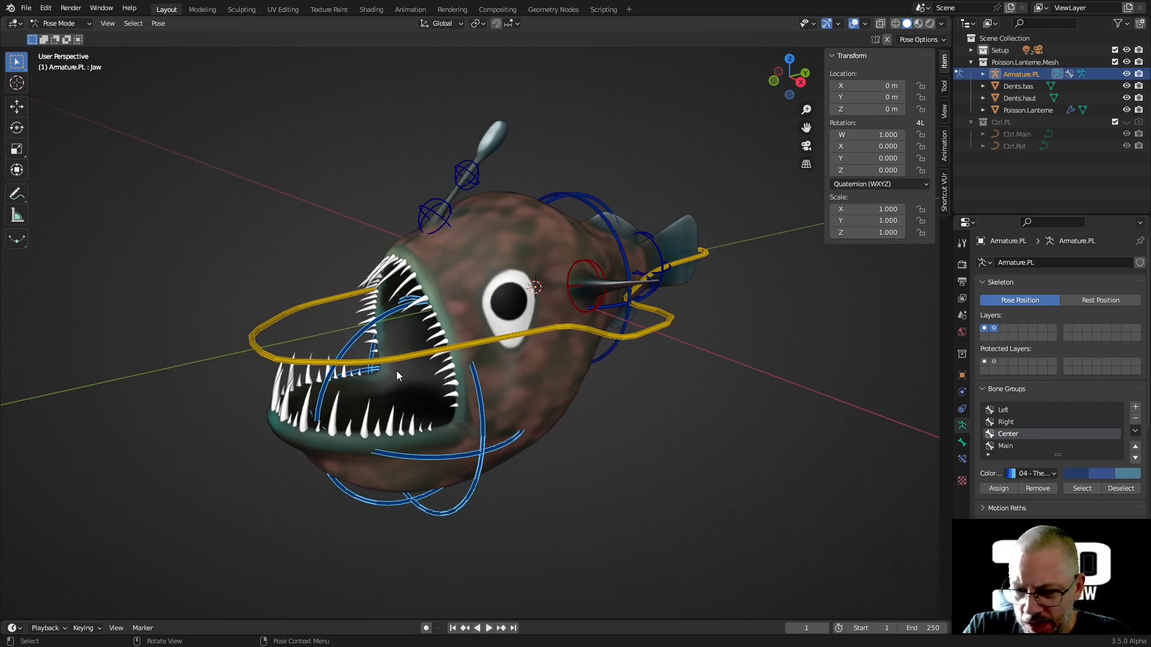
{"action": "left_click", "coordinate": [961, 461]}
{"action": "left_click", "coordinate": [1017, 265]}
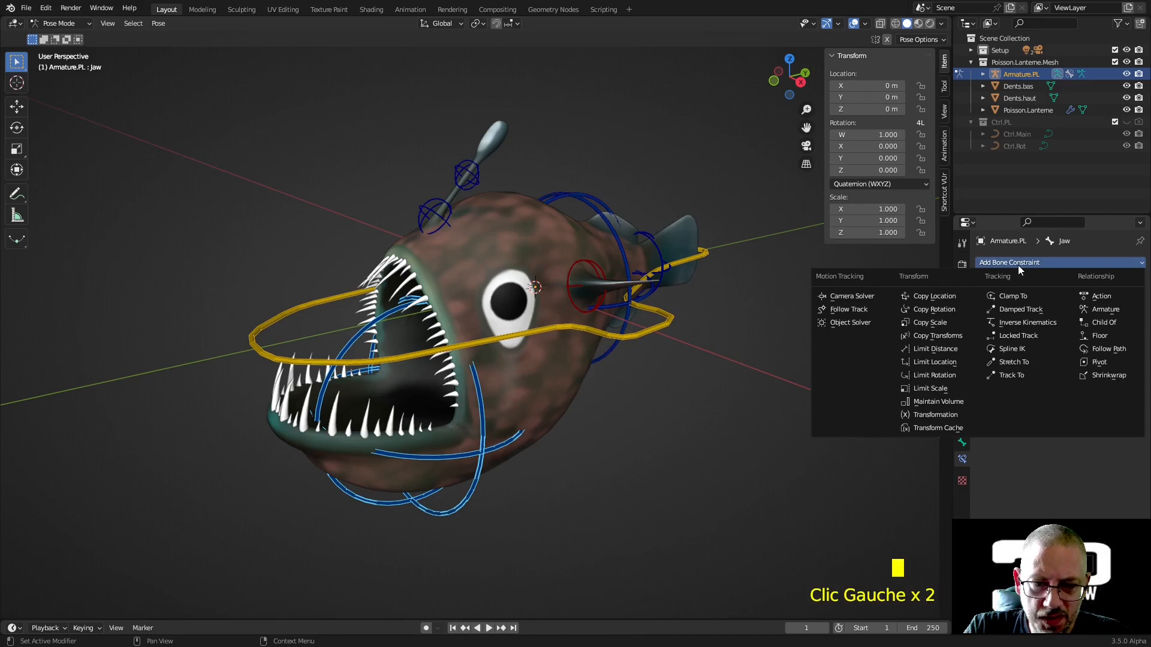
{"action": "left_click", "coordinate": [943, 381]}
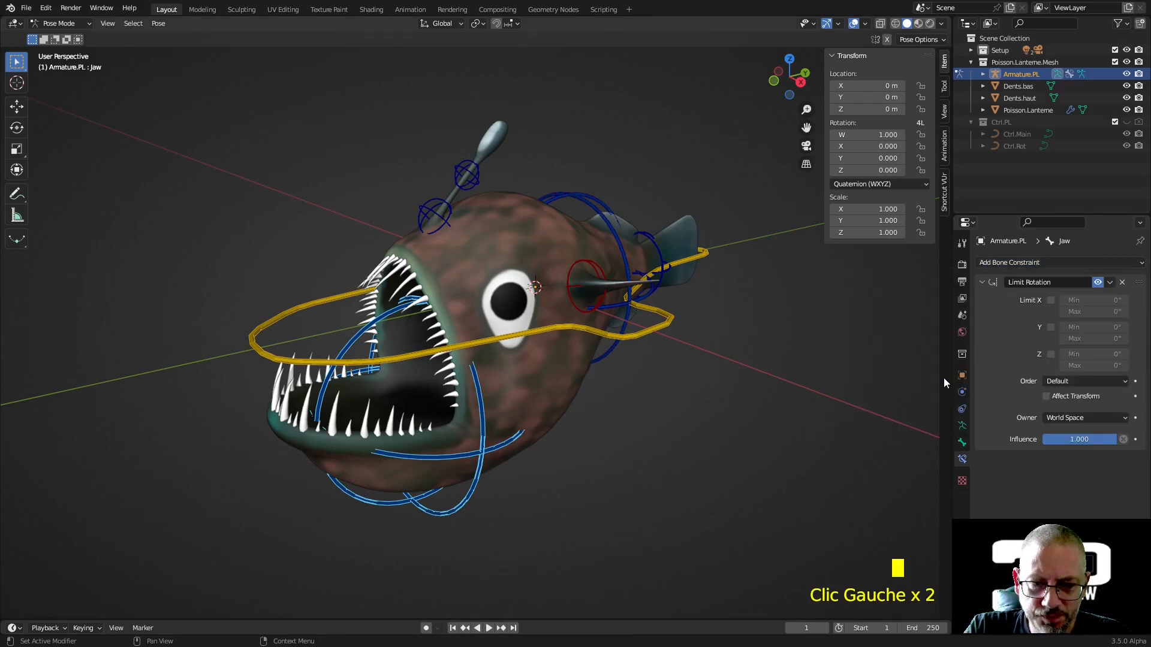
Step: Switch the jaw bone's rotation mode to XYZ Euler and enable the constraint's Y and Z limits at 0°
{"action": "left_click", "coordinate": [880, 187]}
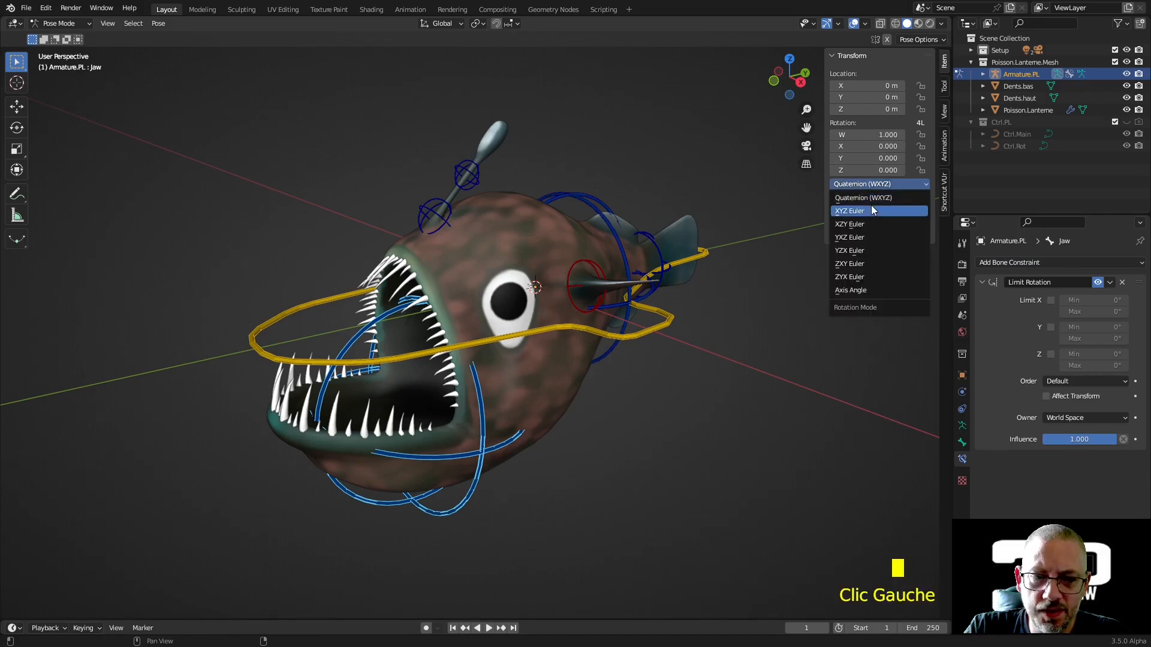
{"action": "left_click", "coordinate": [871, 207]}
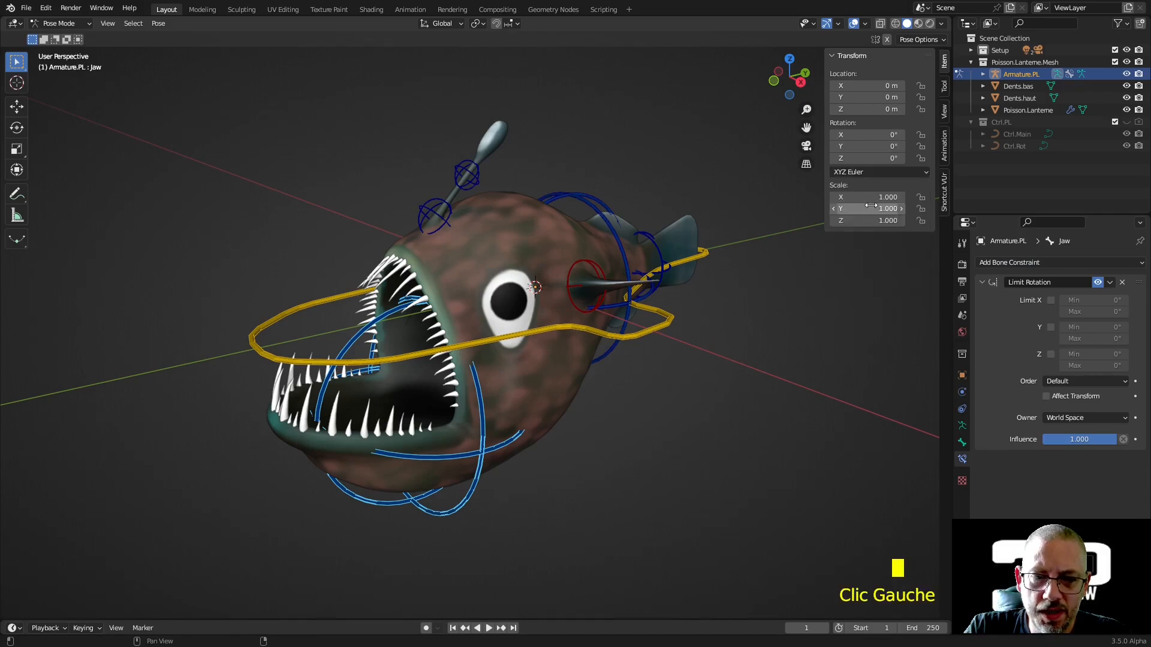
{"action": "left_click", "coordinate": [1050, 327]}
{"action": "left_click", "coordinate": [1050, 354]}
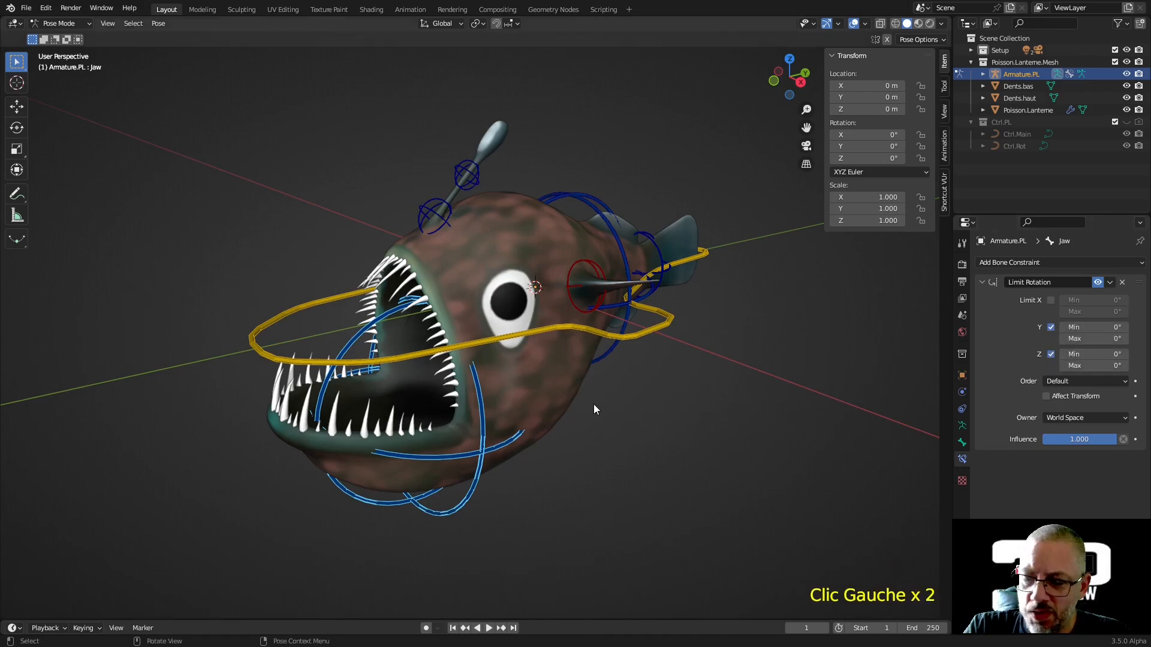
Step: Test-rotate the jaw bone from a perspective and a side view to check its movement, cancelling each rotation
{"action": "key", "text": "r"}
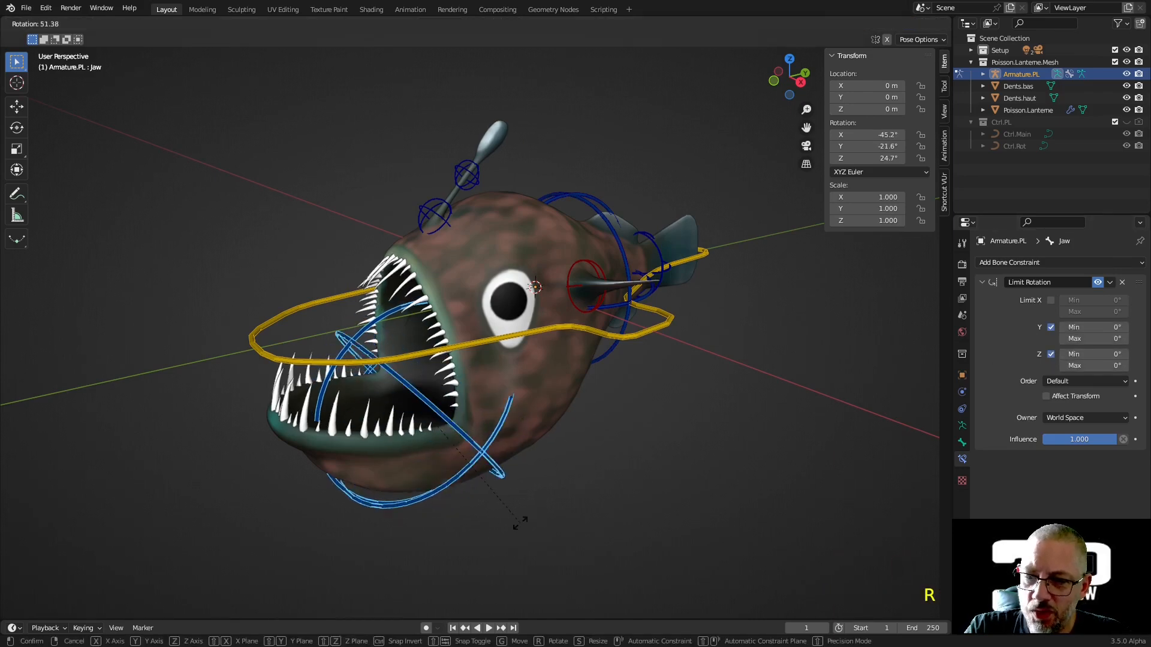
{"action": "key", "text": "Escape"}
{"action": "middle_click_drag", "start_coordinate": [556, 462], "coordinate": [572, 384]}
{"action": "key", "text": "r"}
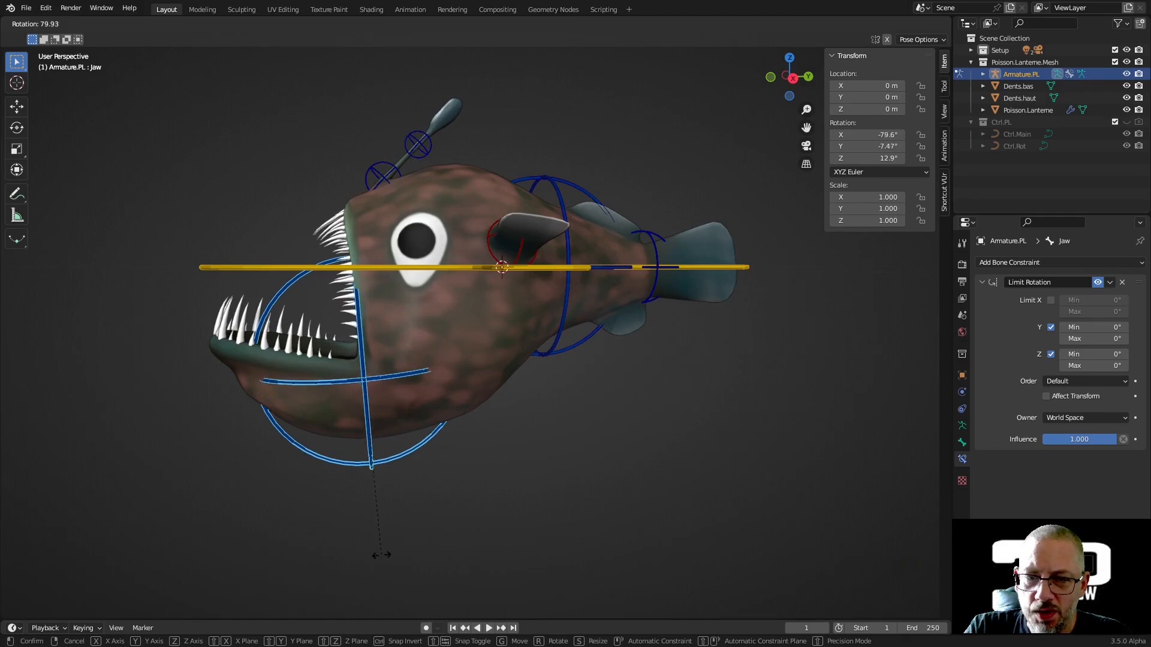
{"action": "right_click", "coordinate": [387, 554]}
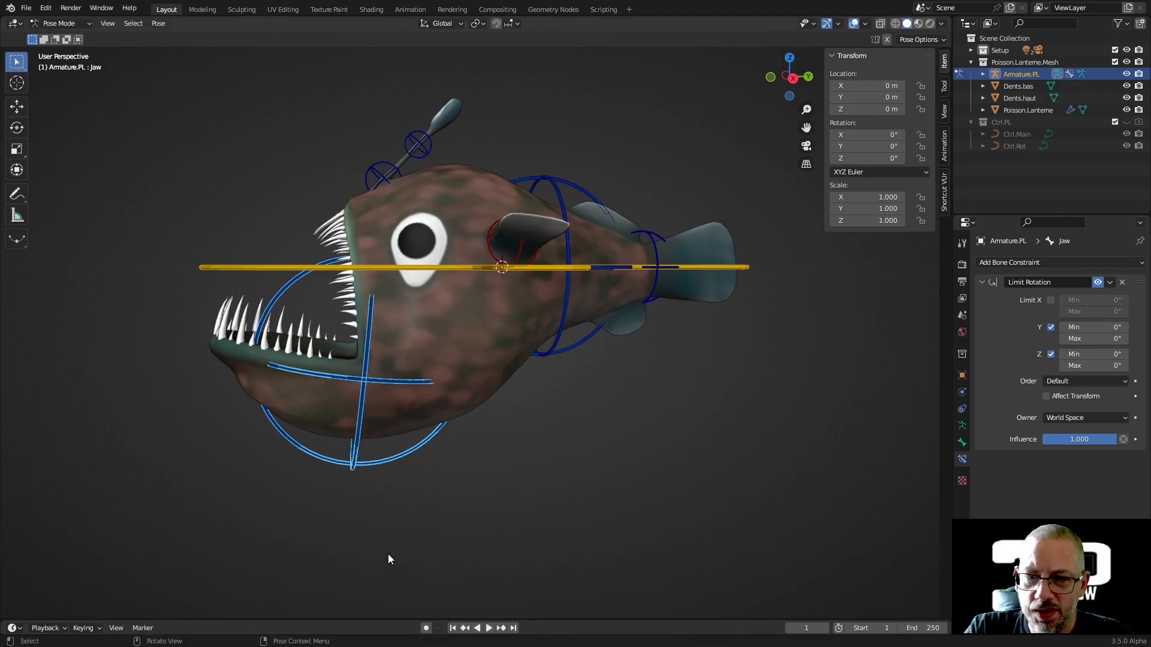
Step: Enable the jaw constraint's X limit with a minimum of -80° and test-rotate the jaw
{"action": "left_click", "coordinate": [1051, 300]}
{"action": "double_click", "coordinate": [1106, 299]}
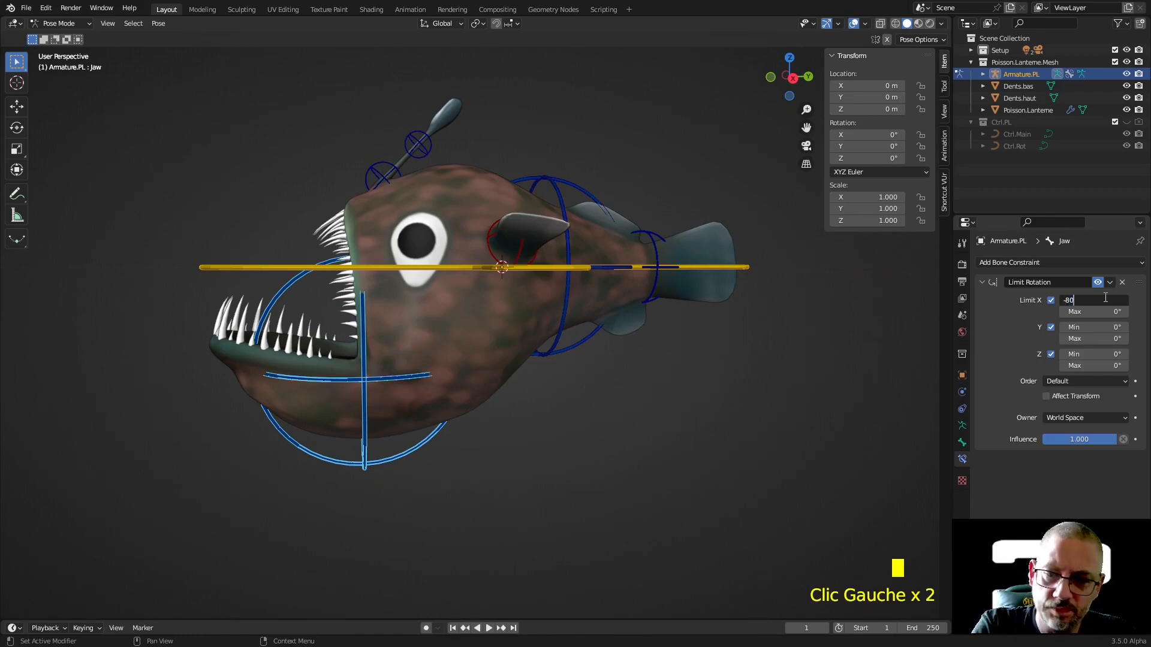
{"action": "key", "text": "Return"}
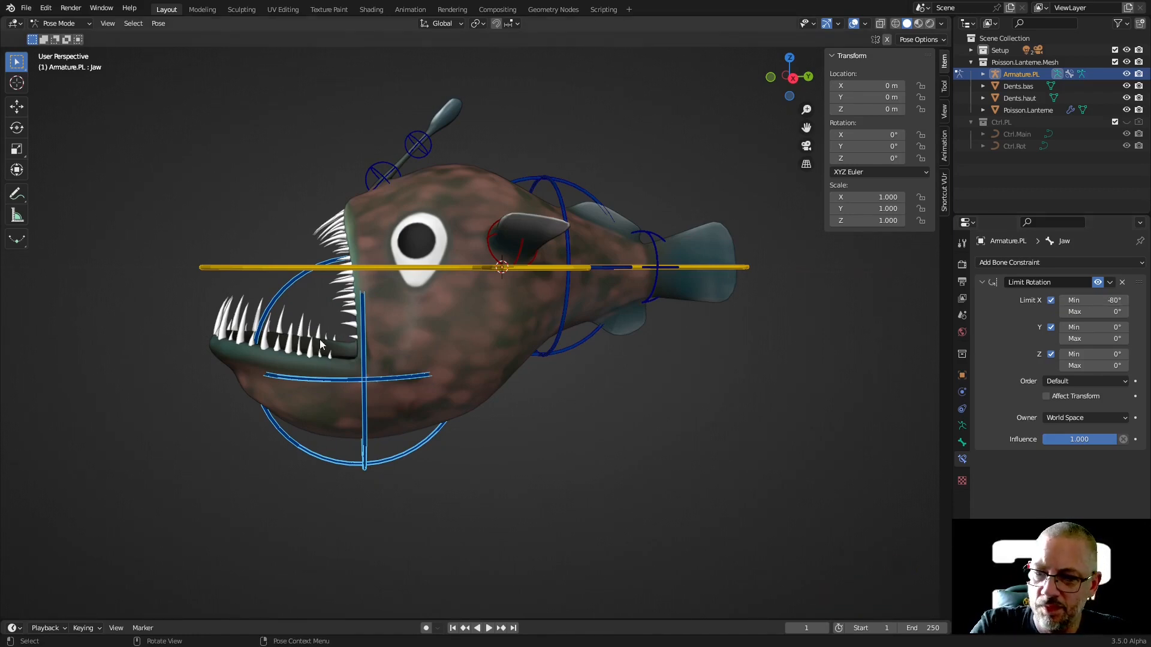
{"action": "key", "text": "r"}
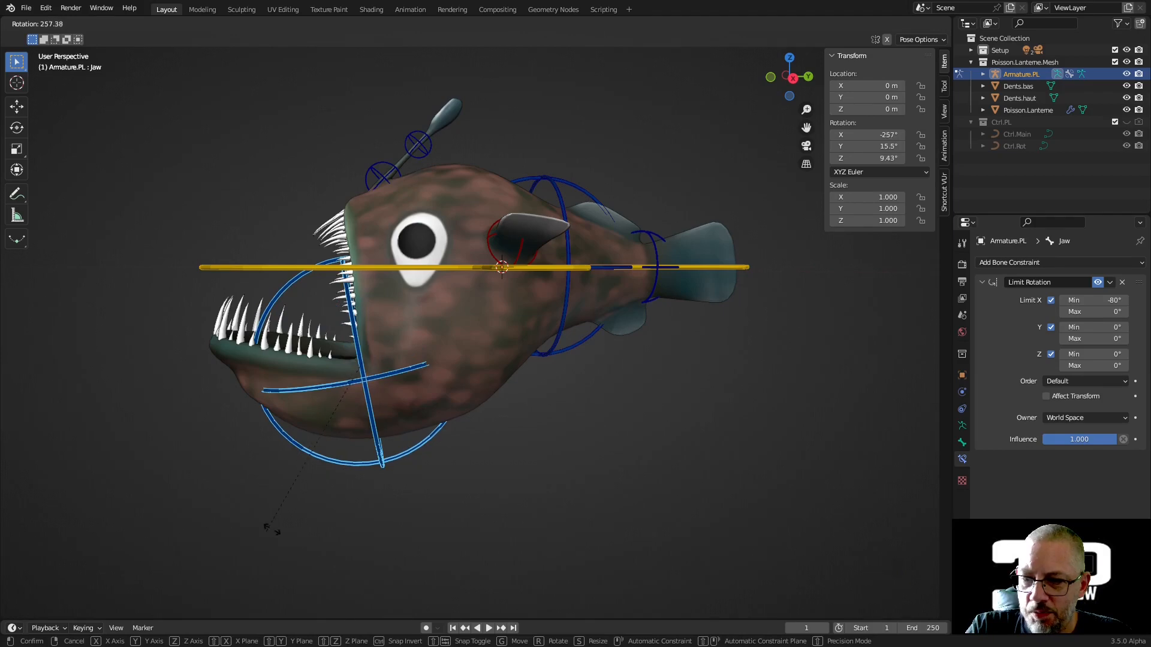
{"action": "right_click", "coordinate": [507, 351]}
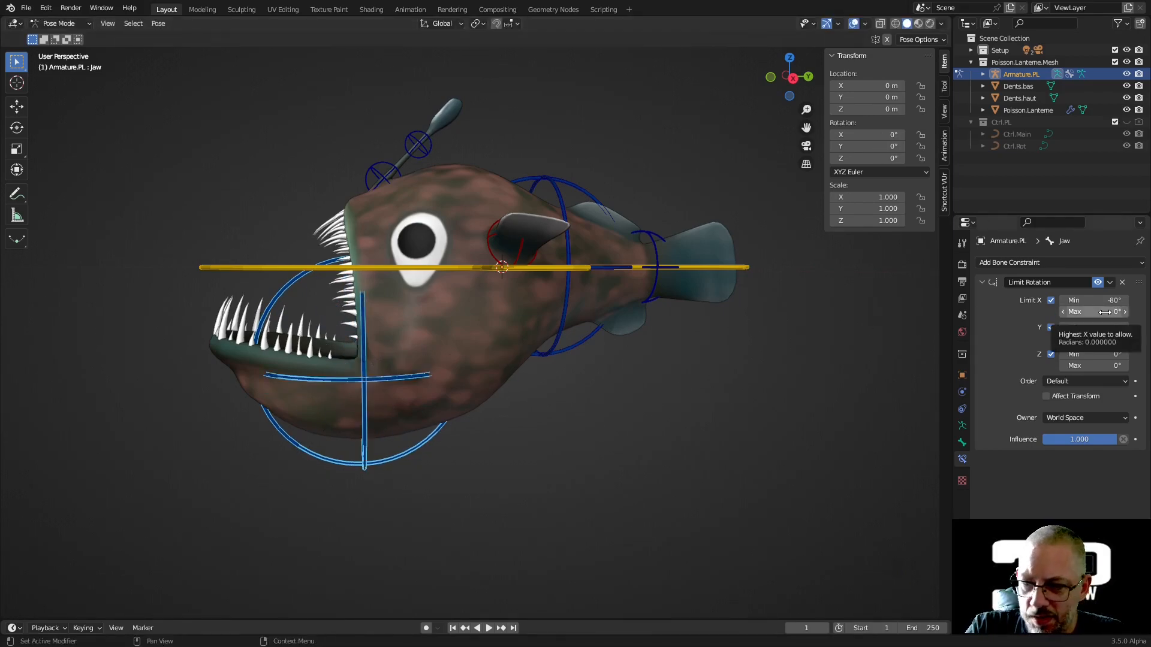
Step: Set the jaw constraint's maximum X rotation to -5.2° and test-rotate the jaw with this limit
{"action": "left_click_drag", "start_coordinate": [1104, 312], "coordinate": [1082, 312]}
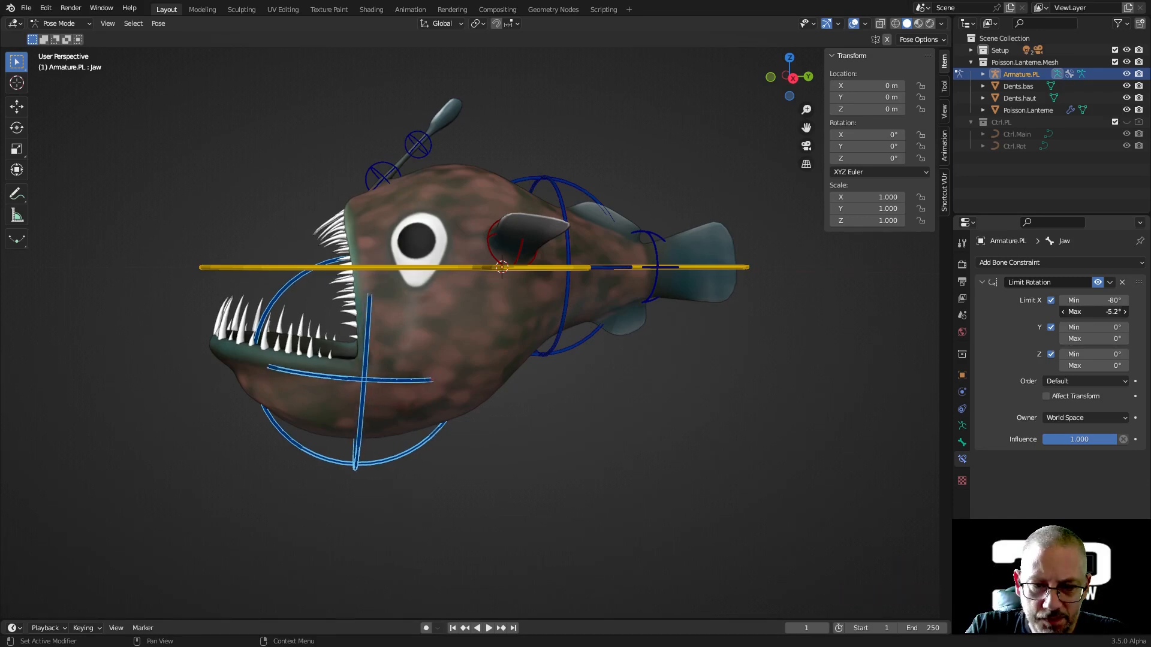
{"action": "key", "text": "r"}
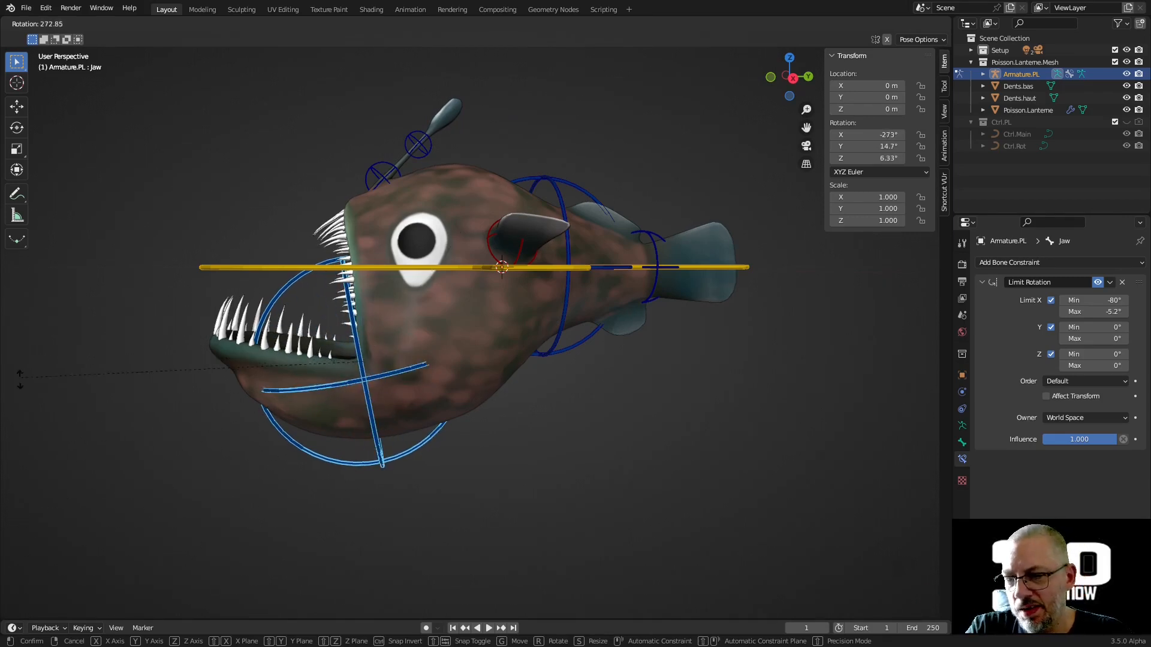
{"action": "key", "text": "Escape"}
{"action": "middle_click_drag", "start_coordinate": [573, 268], "coordinate": [595, 426]}
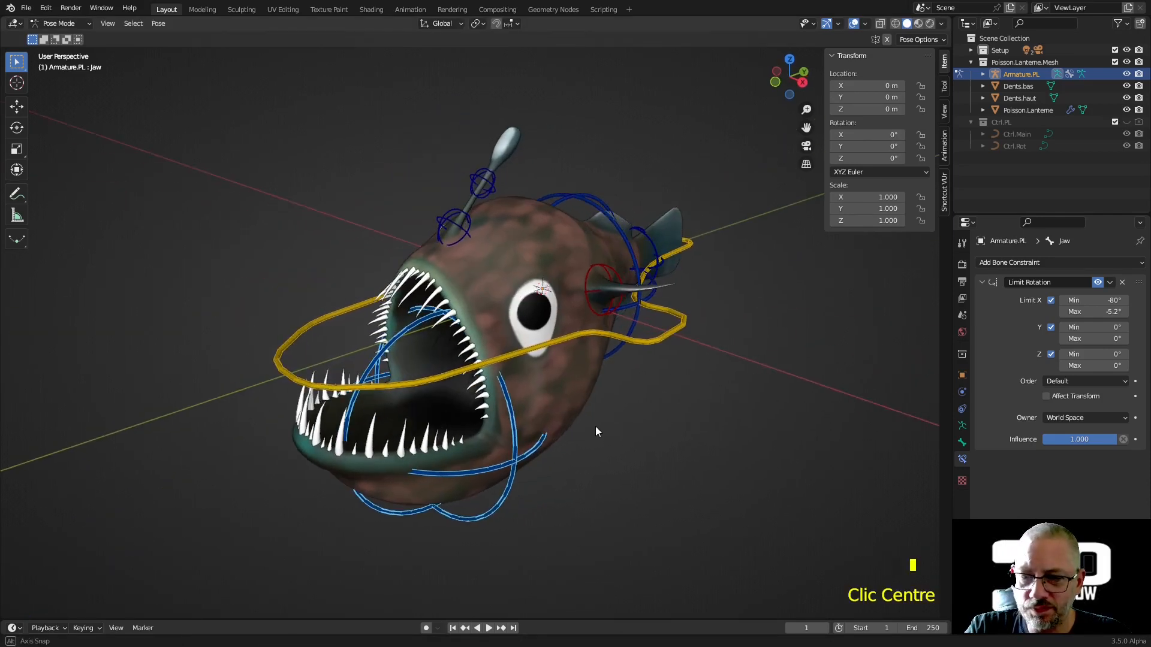
{"action": "left_click", "coordinate": [585, 293]}
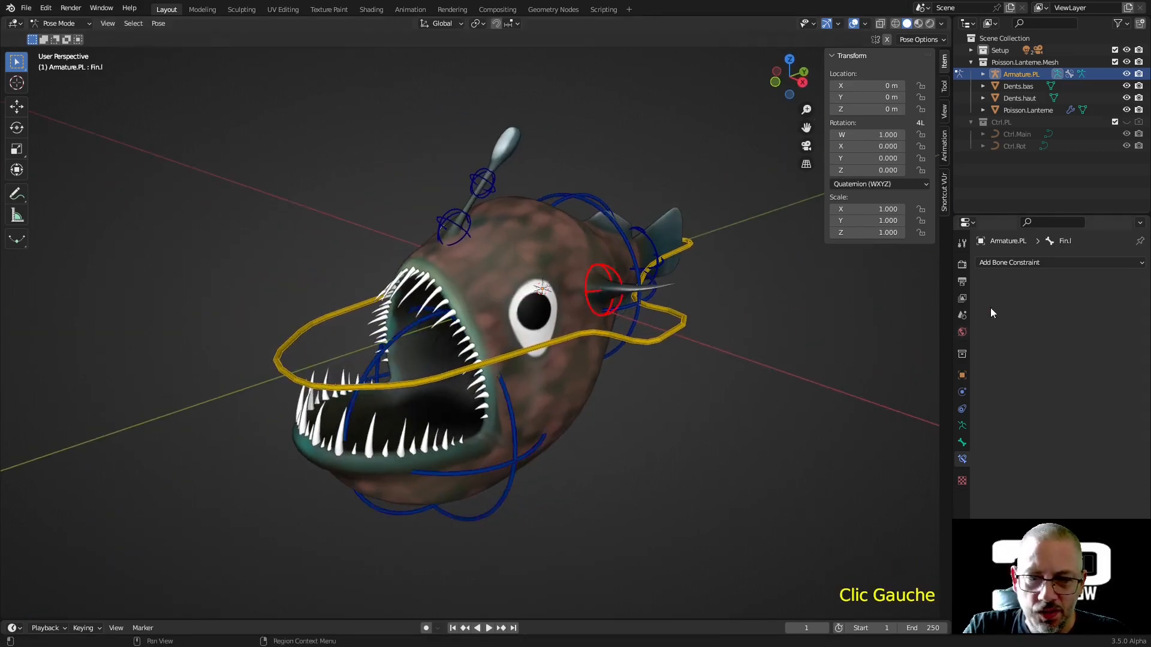
{"action": "left_click", "coordinate": [1029, 262]}
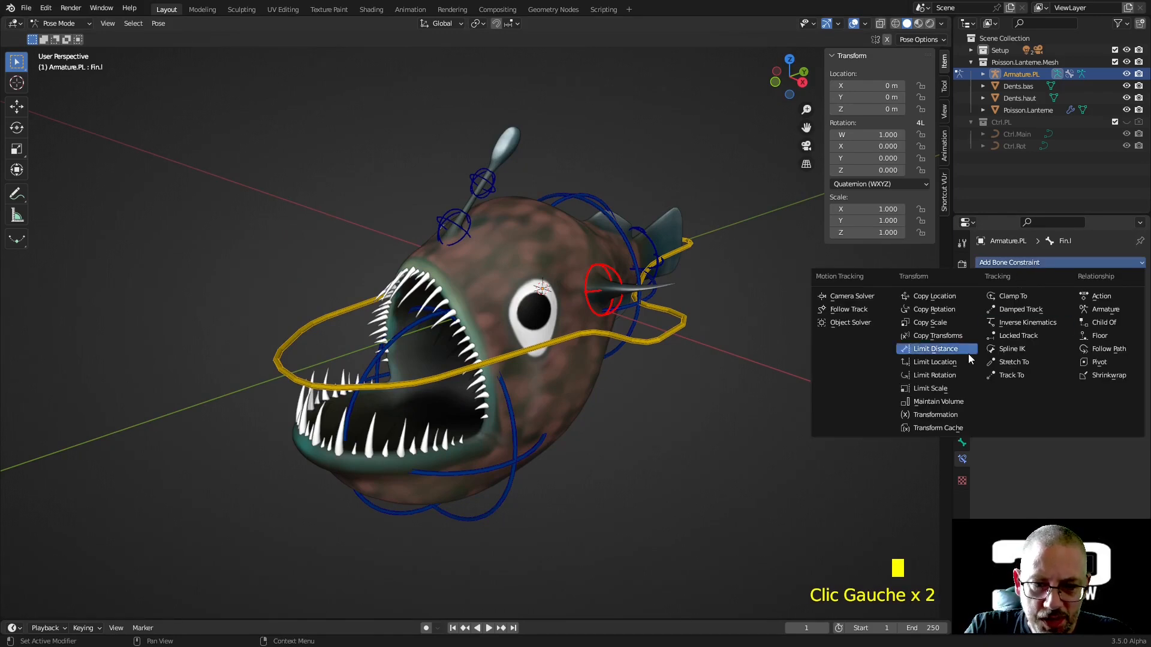
{"action": "left_click", "coordinate": [935, 375]}
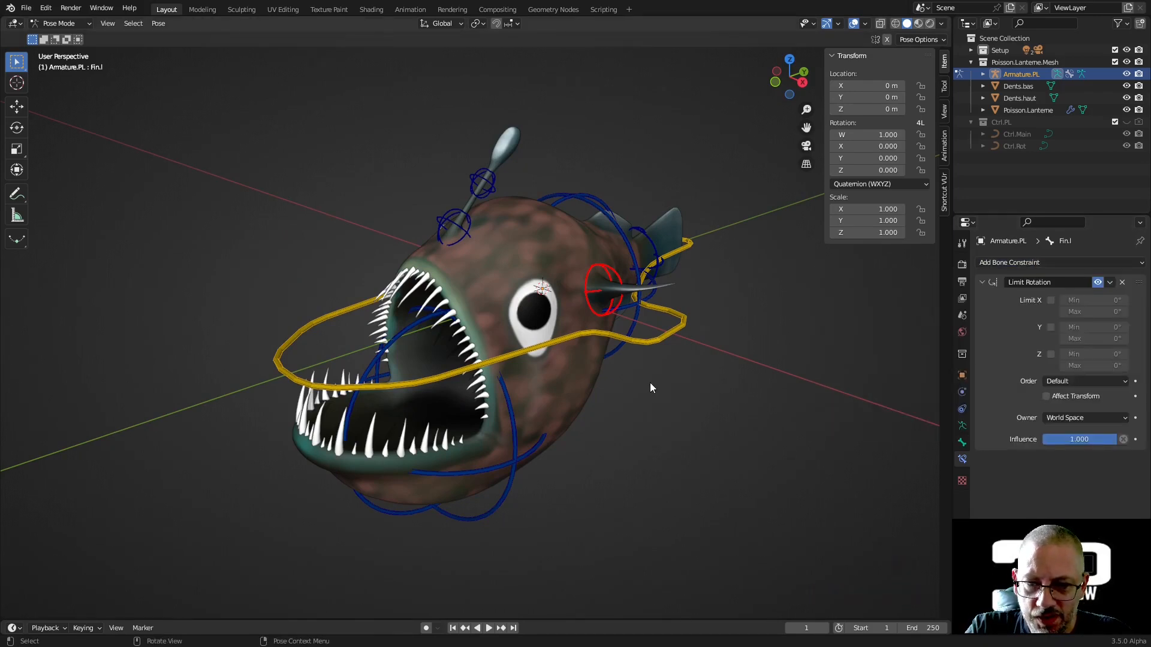
{"action": "middle_click_drag", "start_coordinate": [614, 474], "coordinate": [792, 372]}
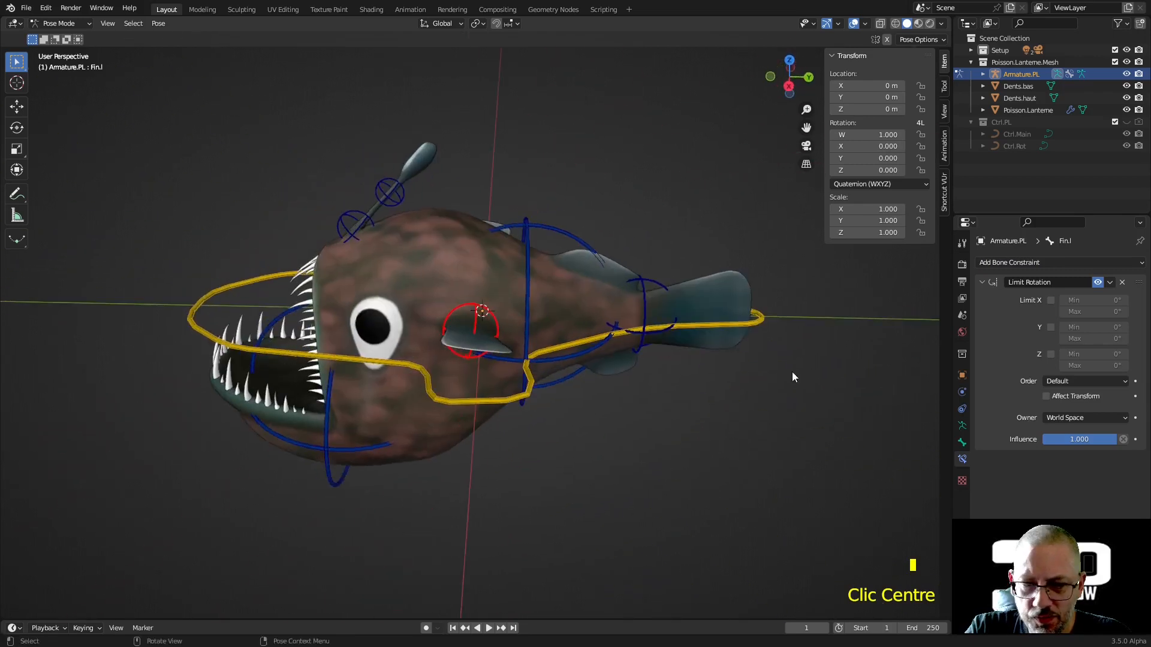
{"action": "left_click", "coordinate": [1122, 282]}
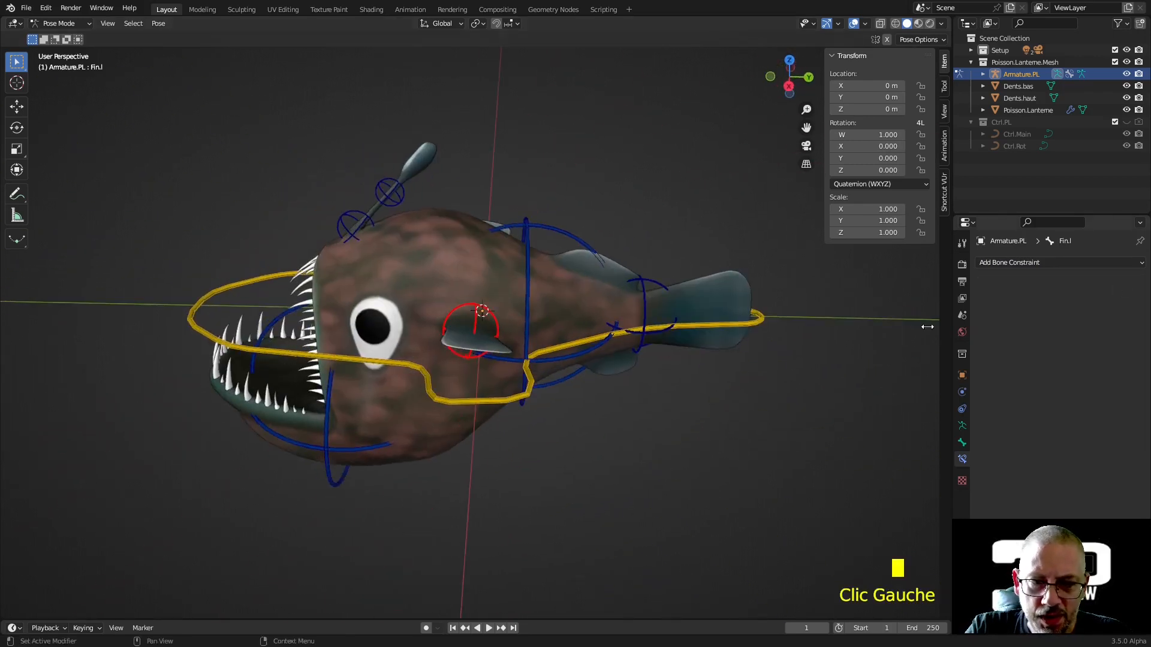
Step: Add a Limit Rotation constraint to the Tail.001 bone and enable its X, Y and Z limits
{"action": "left_click", "coordinate": [549, 233]}
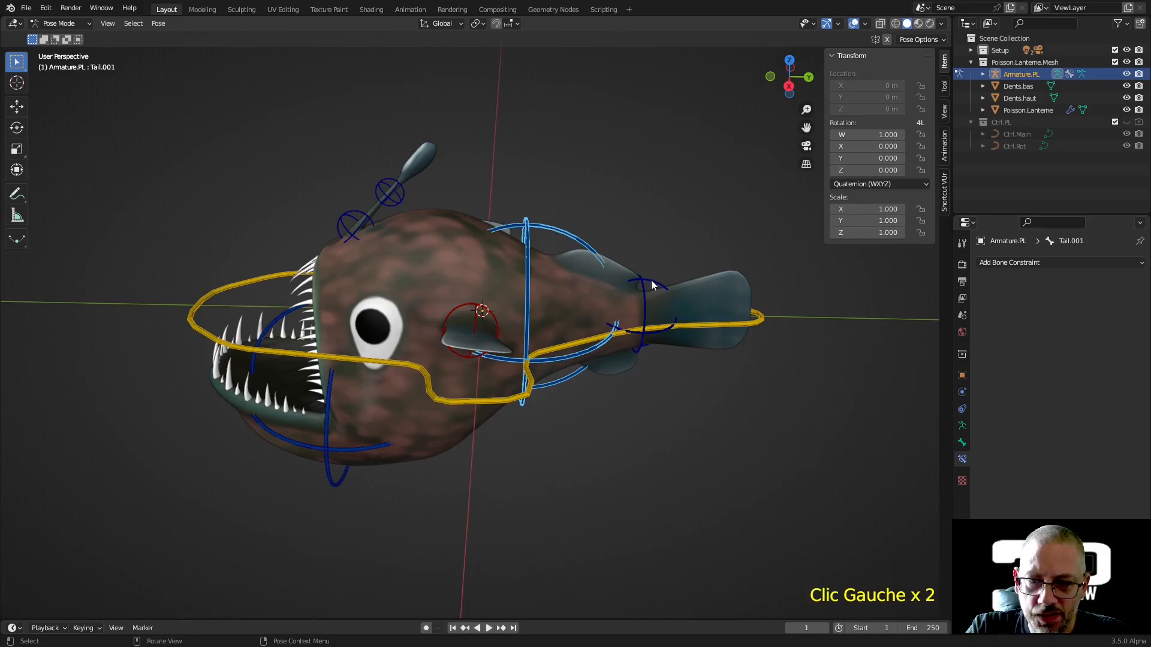
{"action": "left_click", "coordinate": [654, 288]}
{"action": "left_click", "coordinate": [552, 227]}
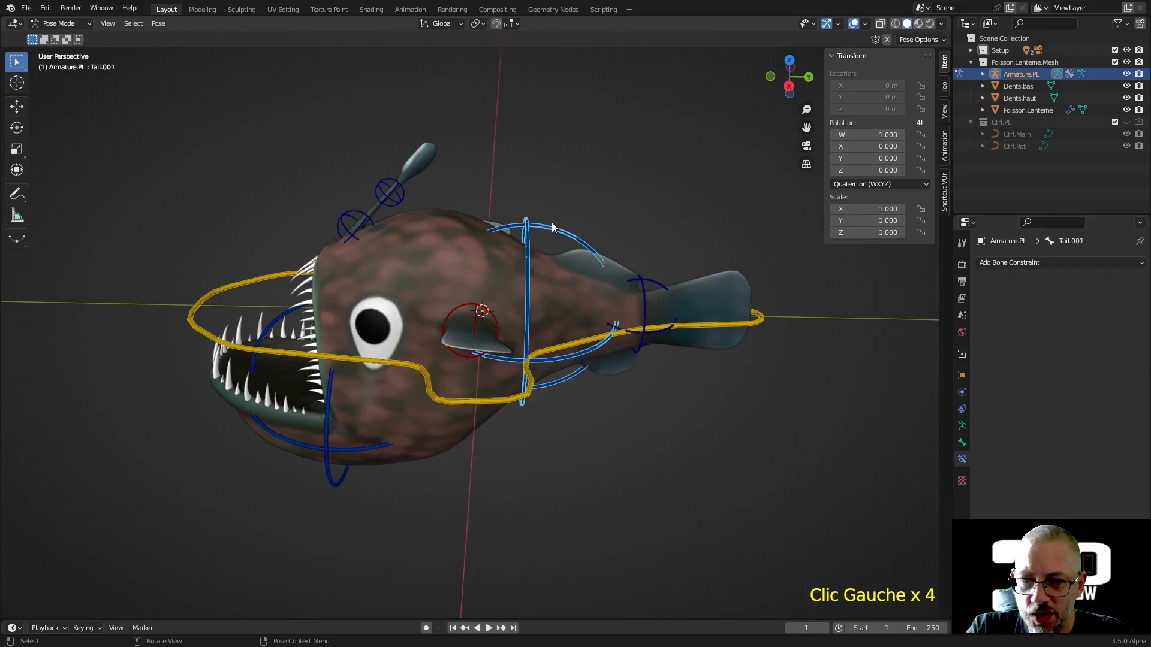
{"action": "left_click", "coordinate": [1026, 262]}
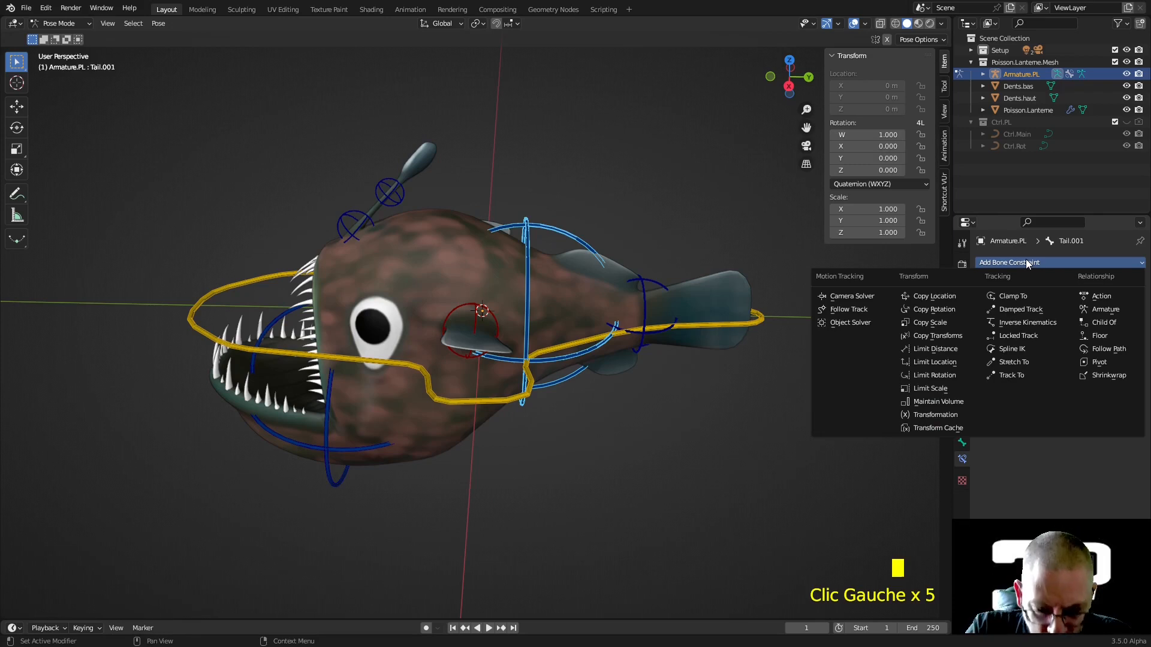
{"action": "left_click", "coordinate": [935, 376]}
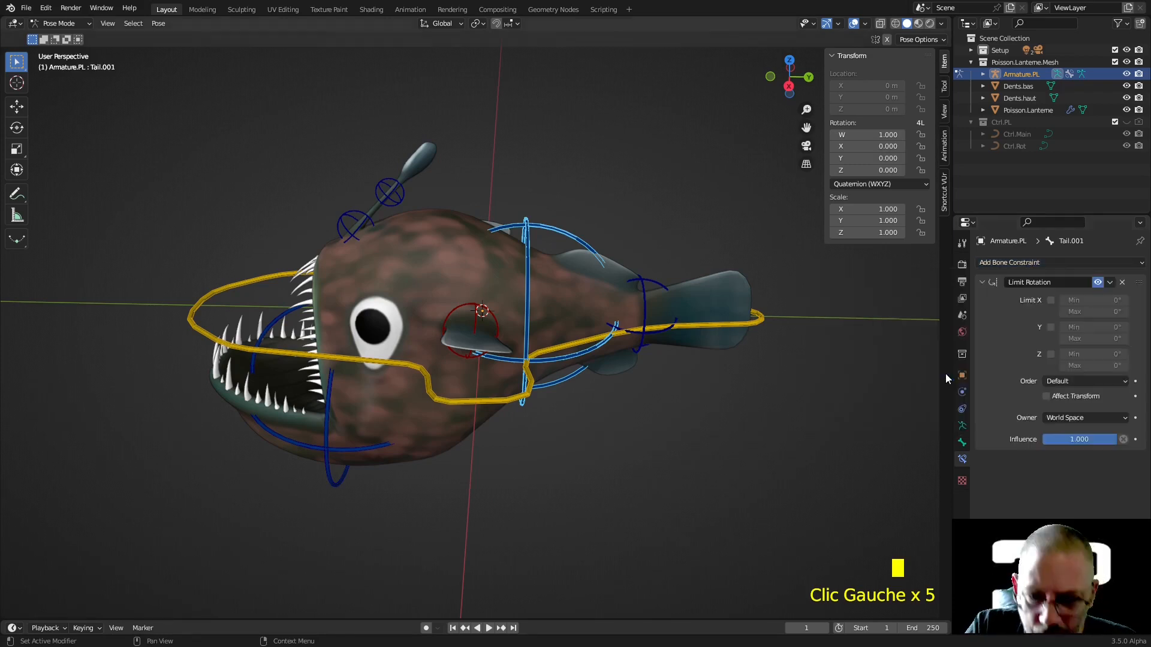
{"action": "left_click", "coordinate": [1051, 301]}
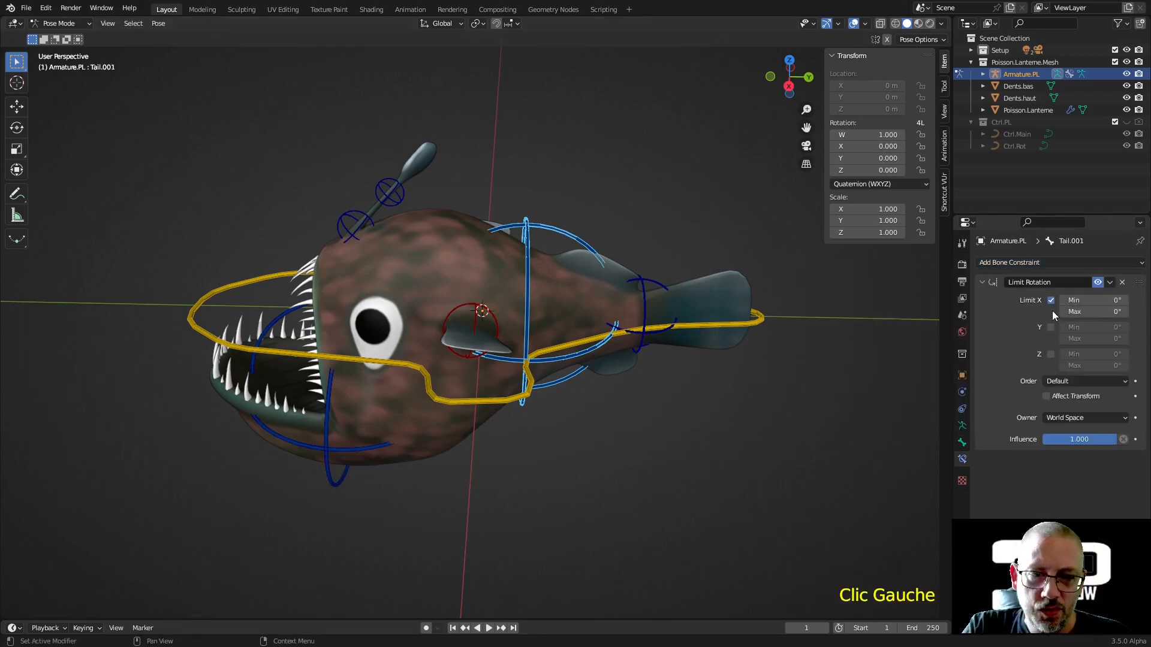
{"action": "left_click", "coordinate": [1051, 327]}
{"action": "left_click", "coordinate": [1050, 354]}
Step: Set the Tail.001 Z limit to a minimum of 30° and a maximum of -30°, and try rotating the bone
{"action": "left_click", "coordinate": [1097, 355]}
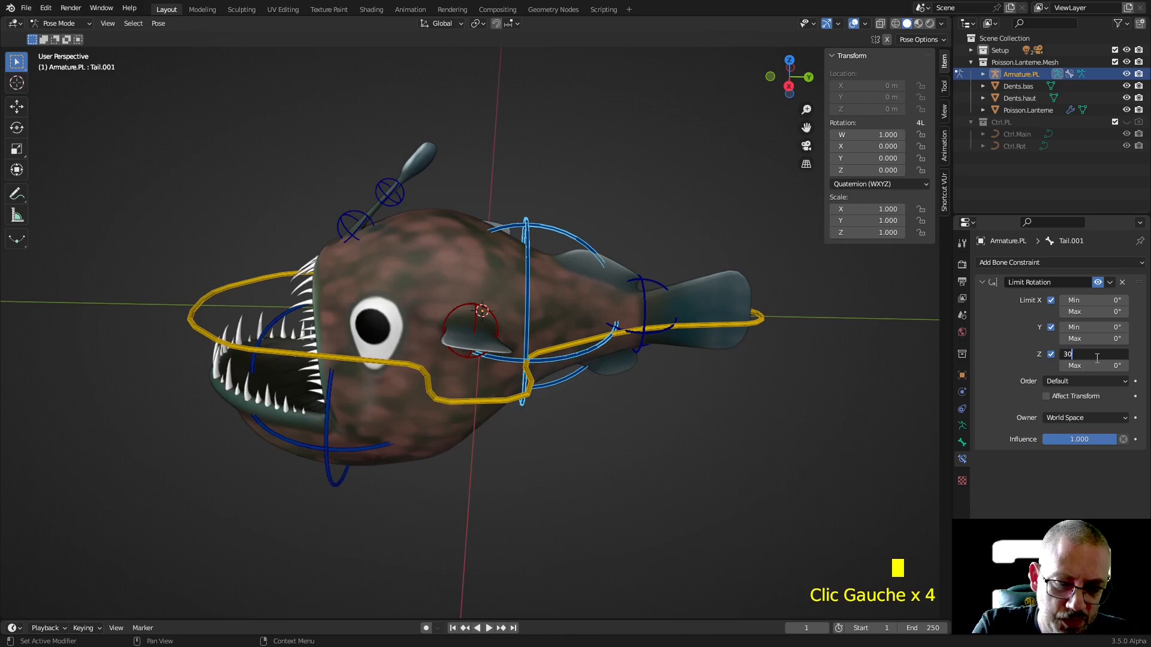
{"action": "key", "text": "Return"}
{"action": "left_click", "coordinate": [1099, 365]}
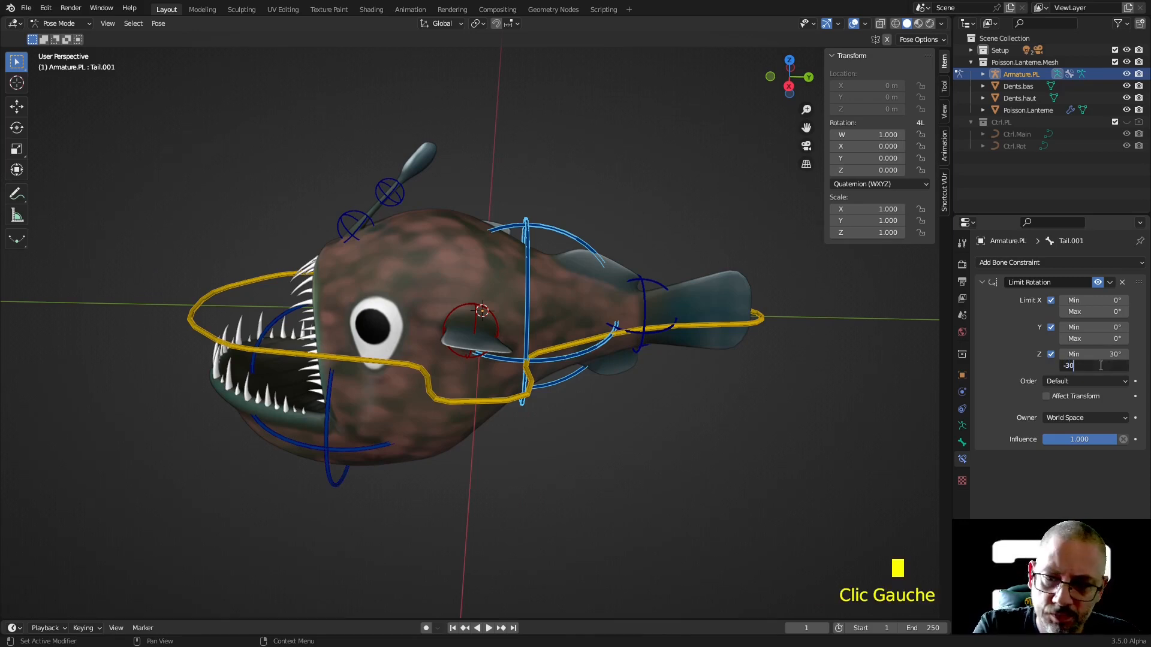
{"action": "type", "text": "-30"}
{"action": "key", "text": "Return"}
{"action": "middle_click_drag", "start_coordinate": [762, 394], "coordinate": [694, 451]}
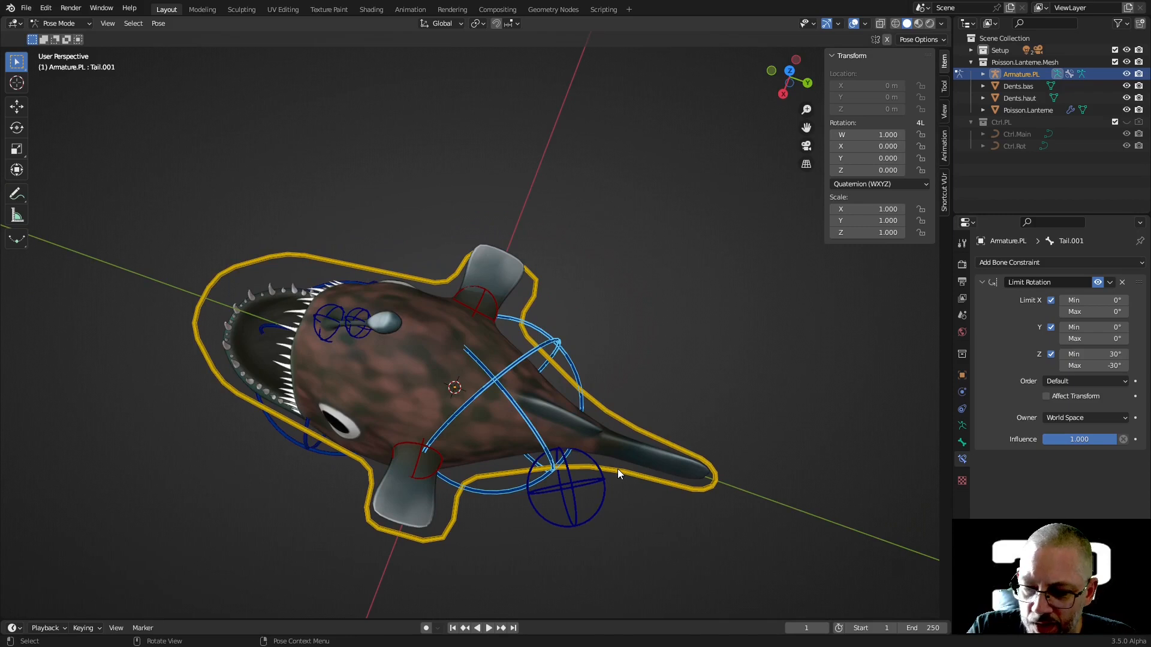
{"action": "key", "text": "r"}
{"action": "right_click", "coordinate": [576, 437]}
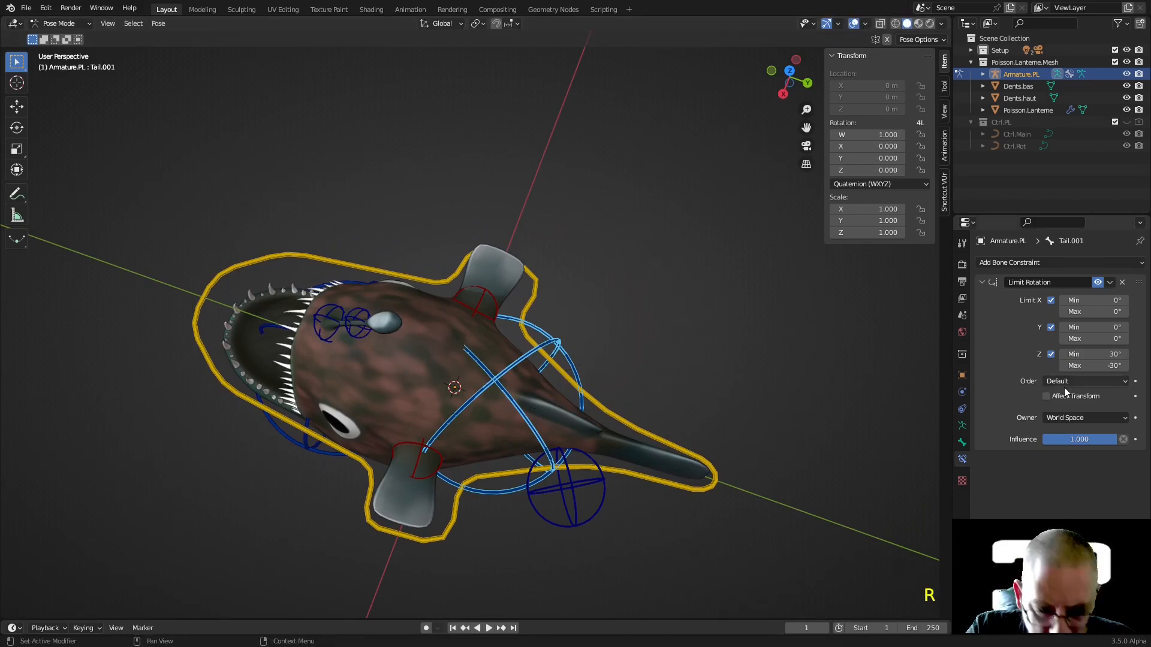
Step: Set the Tail.001 Z limit to a minimum of -30° and a maximum of 30°, and test-rotate the bone
{"action": "left_click", "coordinate": [1108, 354]}
{"action": "key", "text": "BackSpace"}
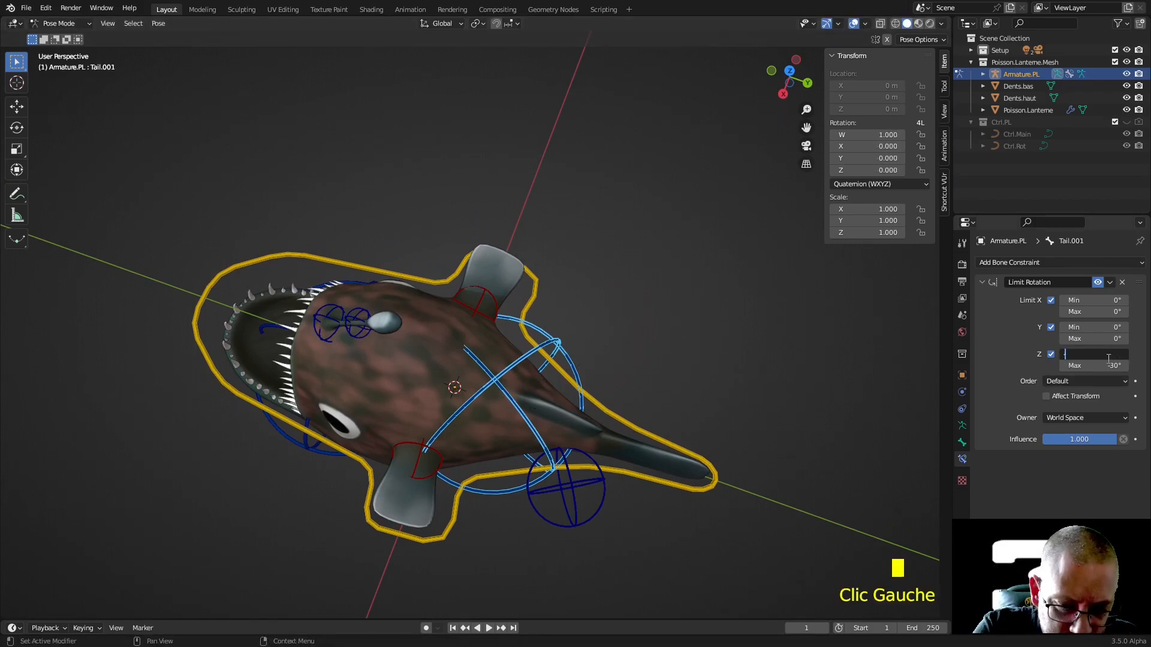
{"action": "type", "text": "-30"}
{"action": "left_click", "coordinate": [1110, 366]}
{"action": "type", "text": "30"}
{"action": "key", "text": "Return"}
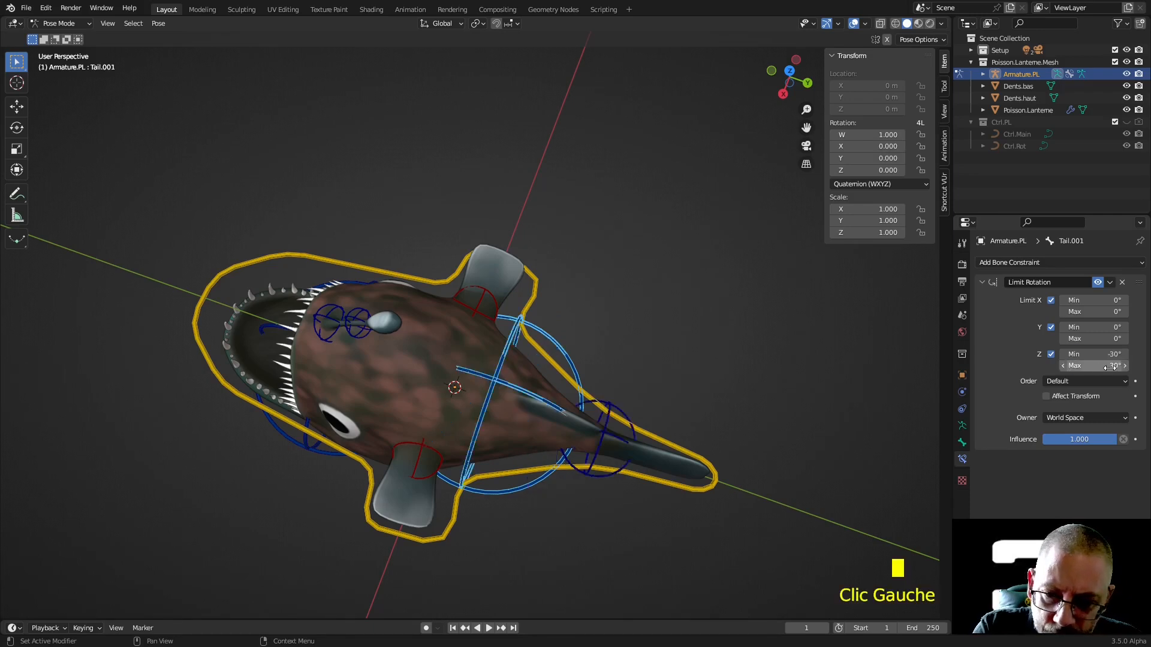
{"action": "key", "text": "r"}
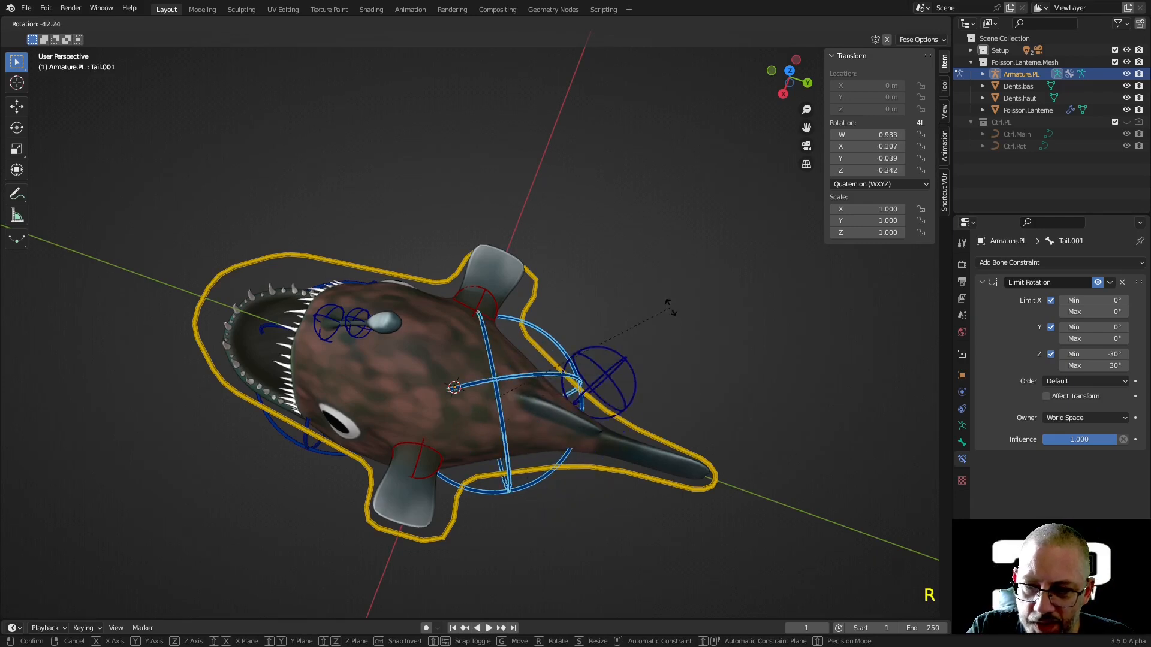
{"action": "right_click", "coordinate": [580, 528]}
Step: Select the Tail.002 bone and view its constraint and bone properties
{"action": "middle_click_drag", "start_coordinate": [650, 413], "coordinate": [656, 329]}
{"action": "left_click", "coordinate": [639, 302]}
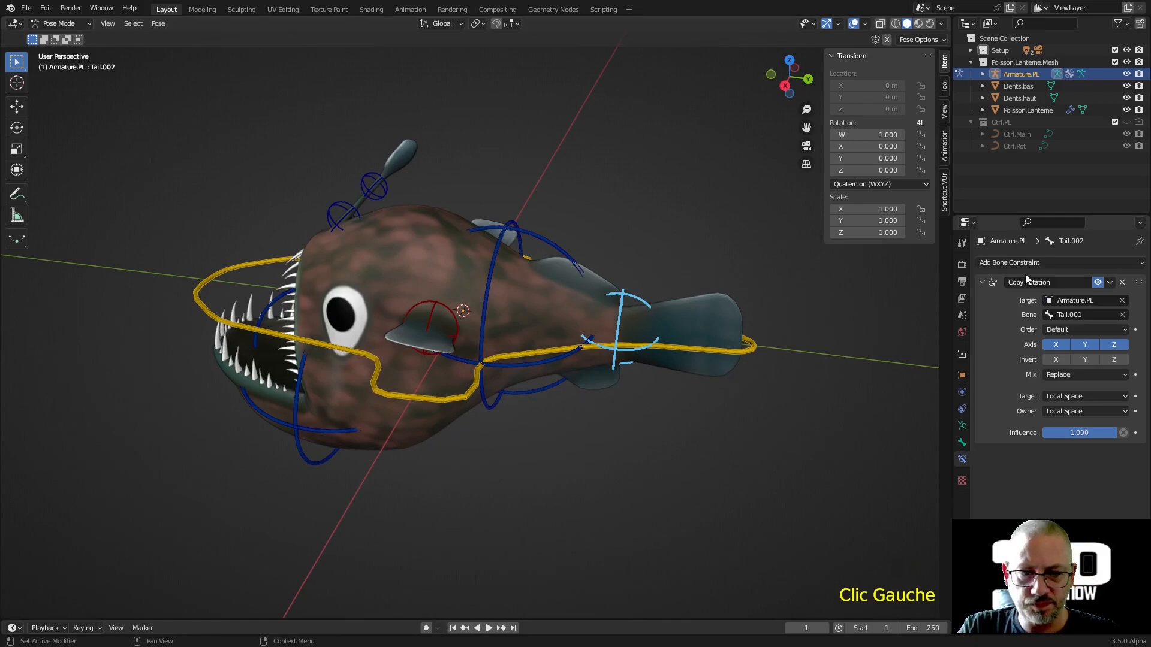
{"action": "left_click", "coordinate": [962, 442]}
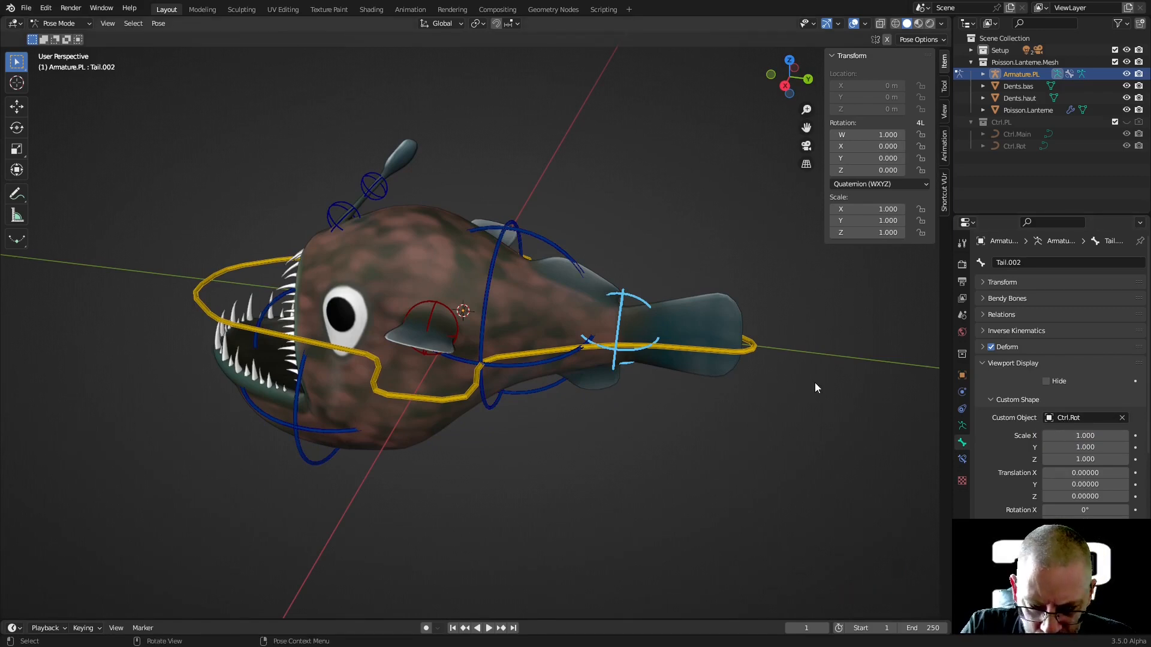
Step: Test-rotate the Tail.001 bone, cancelling the rotation at the end
{"action": "middle_click_drag", "start_coordinate": [724, 314], "coordinate": [583, 293]}
{"action": "left_click", "coordinate": [482, 259]}
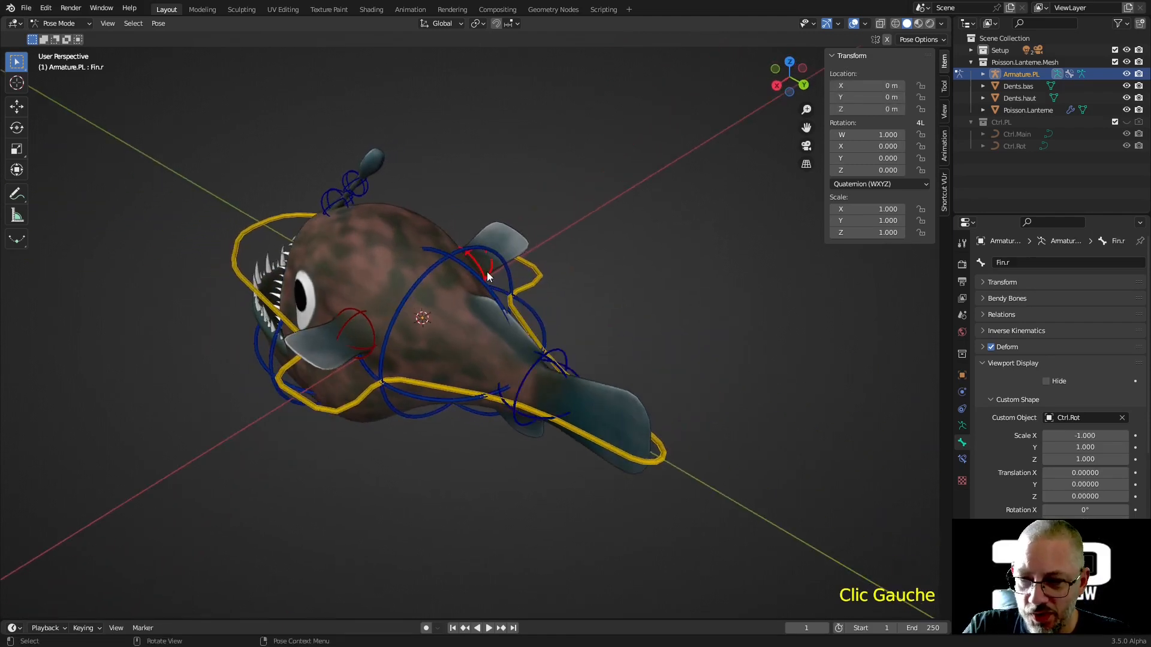
{"action": "left_click", "coordinate": [483, 290]}
{"action": "key", "text": "r"}
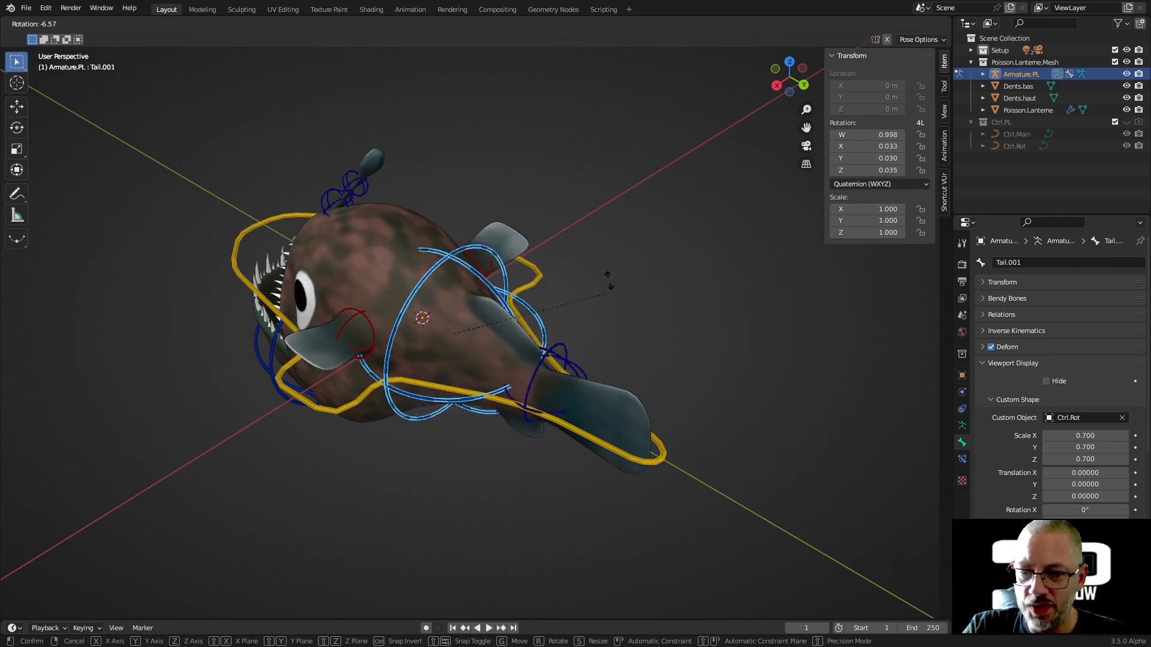
{"action": "key", "text": "Escape"}
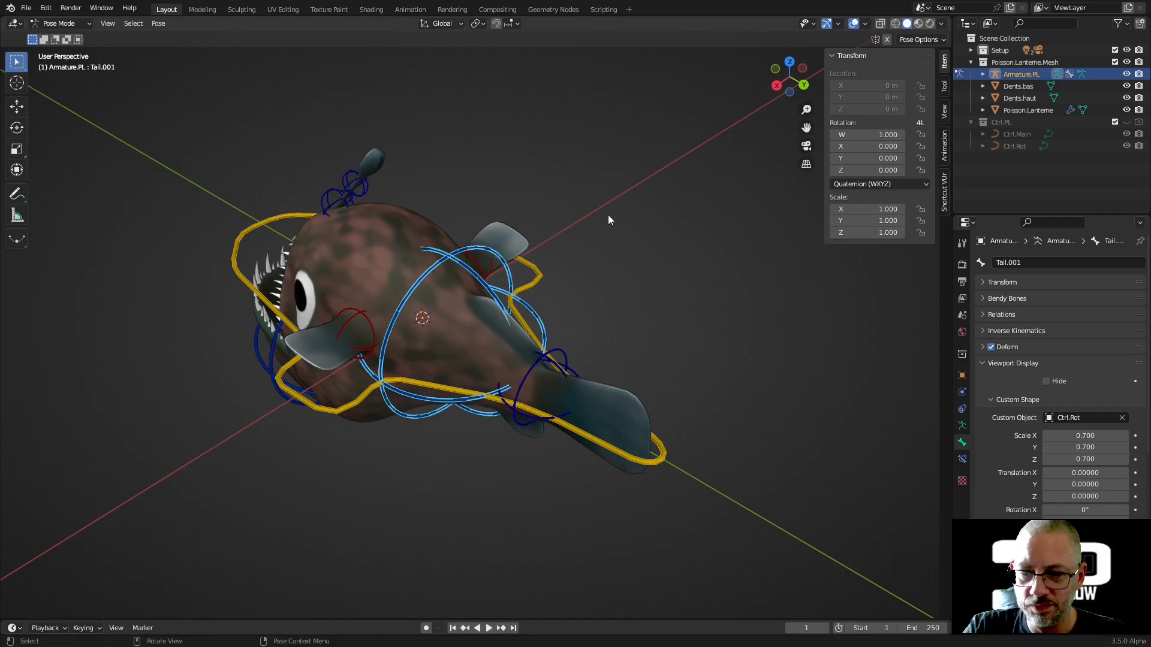
Step: Move the Tail.002 bone to the second armature layer and show only the first layer
{"action": "left_click", "coordinate": [562, 354]}
{"action": "key", "text": "m"}
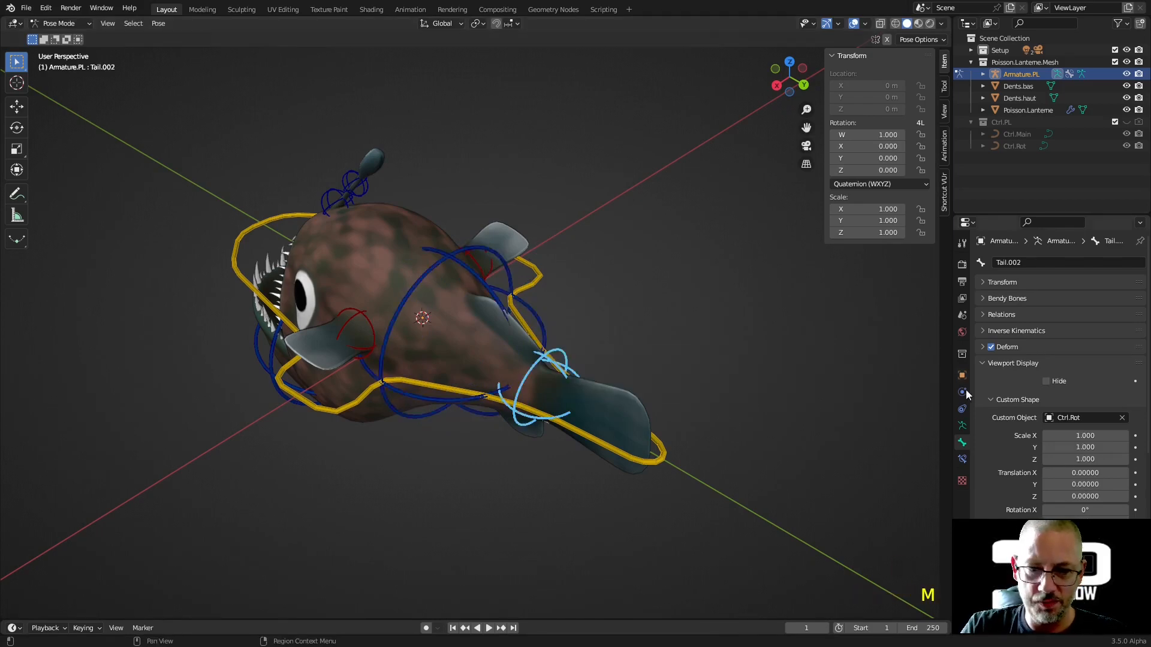
{"action": "left_click", "coordinate": [962, 426]}
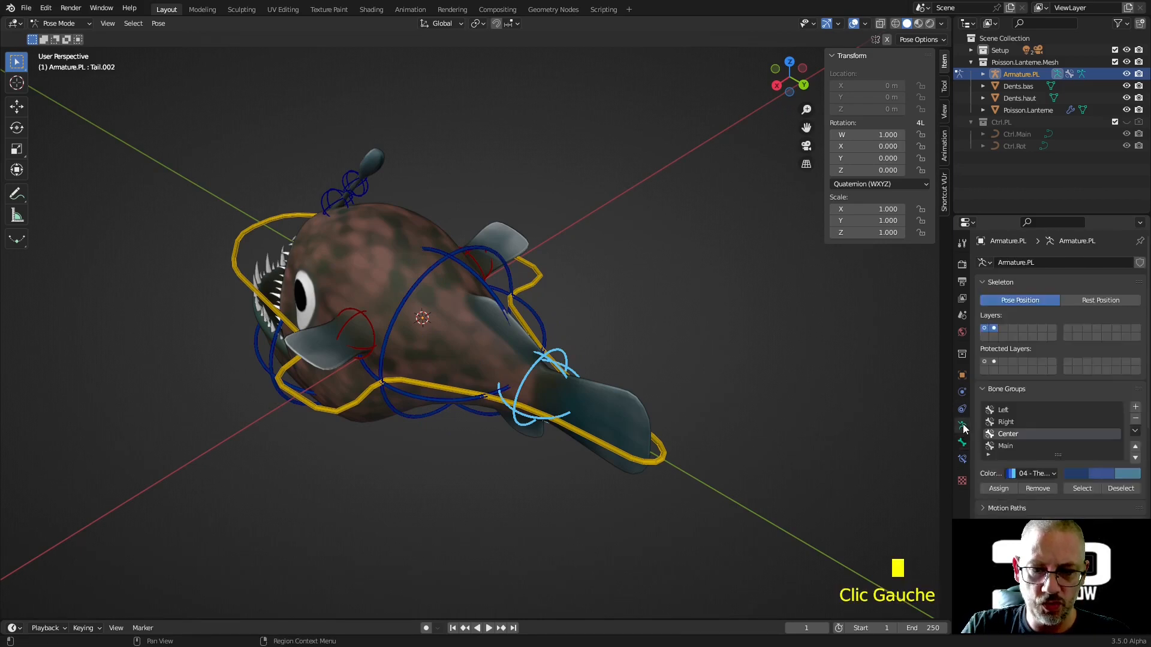
{"action": "left_click", "coordinate": [990, 329]}
Step: Add a Limit Rotation constraint to the Lantern.001 bone at the base of the lantern
{"action": "middle_click_drag", "start_coordinate": [686, 431], "coordinate": [775, 428]}
{"action": "scroll", "coordinate": [432, 307], "scroll_direction": "up", "scroll_amount": 2}
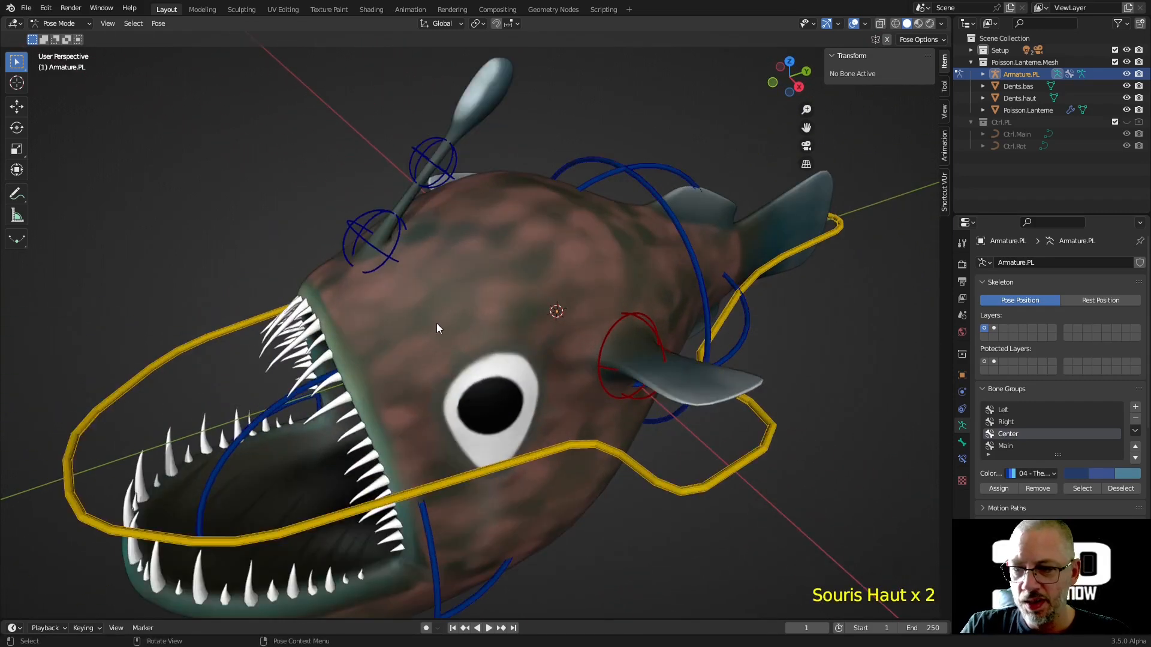
{"action": "middle_click_drag", "start_coordinate": [437, 328], "coordinate": [459, 359], "text": "shift"}
{"action": "left_click", "coordinate": [412, 318]}
{"action": "middle_click_drag", "start_coordinate": [412, 318], "coordinate": [468, 320]}
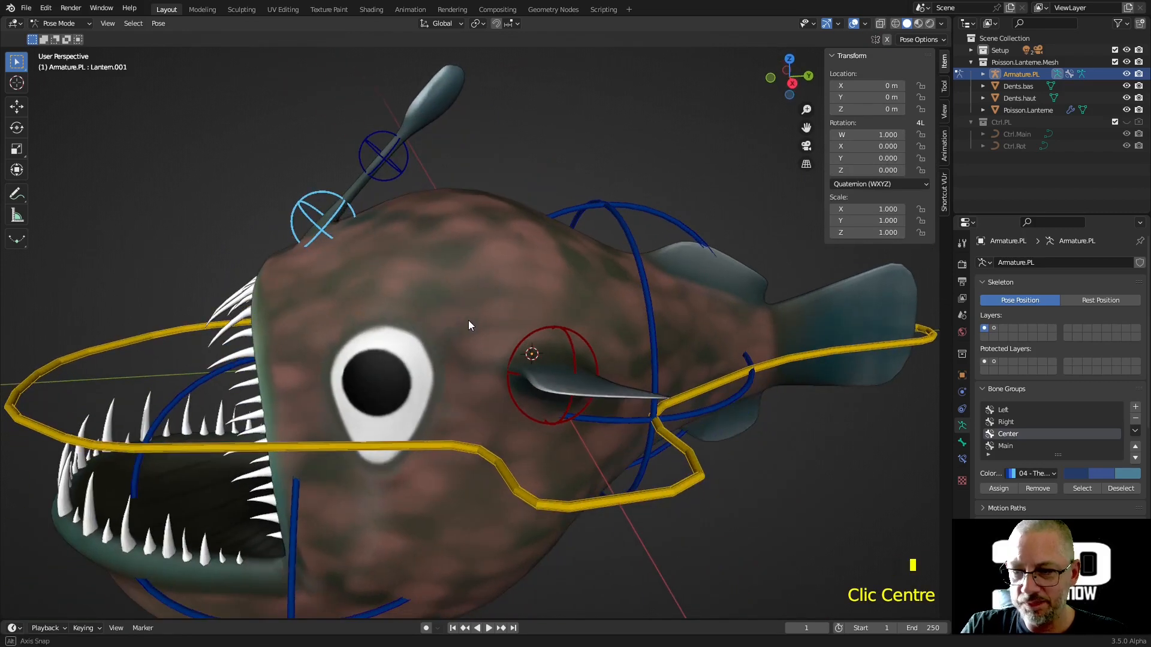
{"action": "key", "text": "KP_3"}
{"action": "middle_click_drag", "start_coordinate": [700, 347], "coordinate": [483, 411], "text": "shift"}
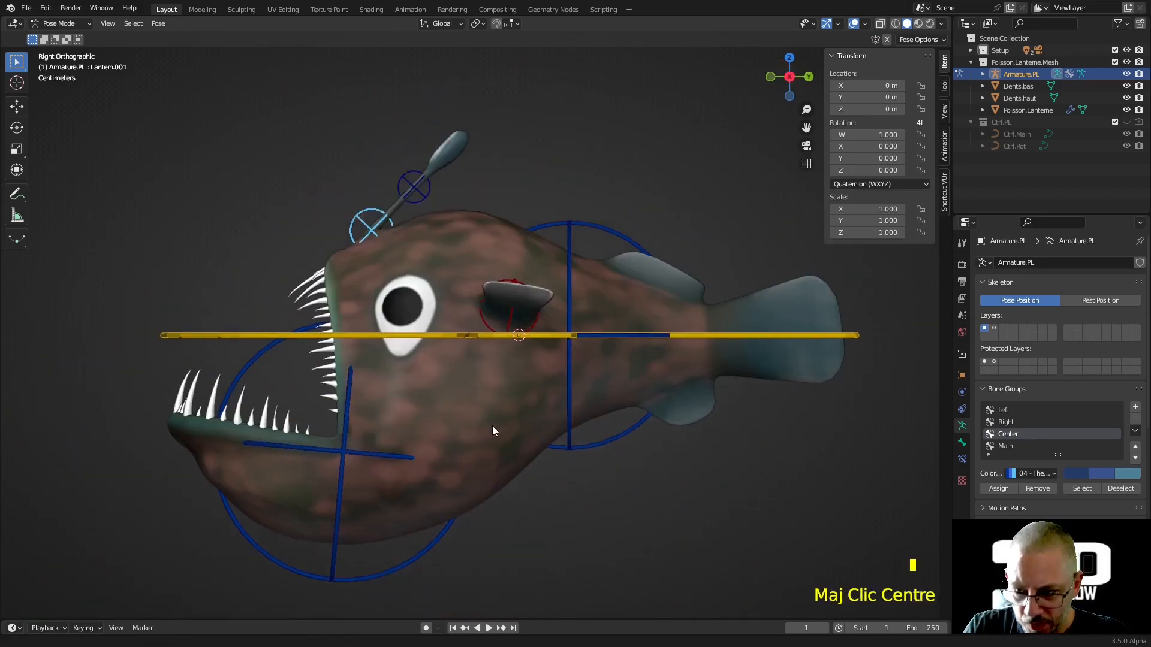
{"action": "scroll", "coordinate": [488, 375], "scroll_direction": "up", "scroll_amount": 2}
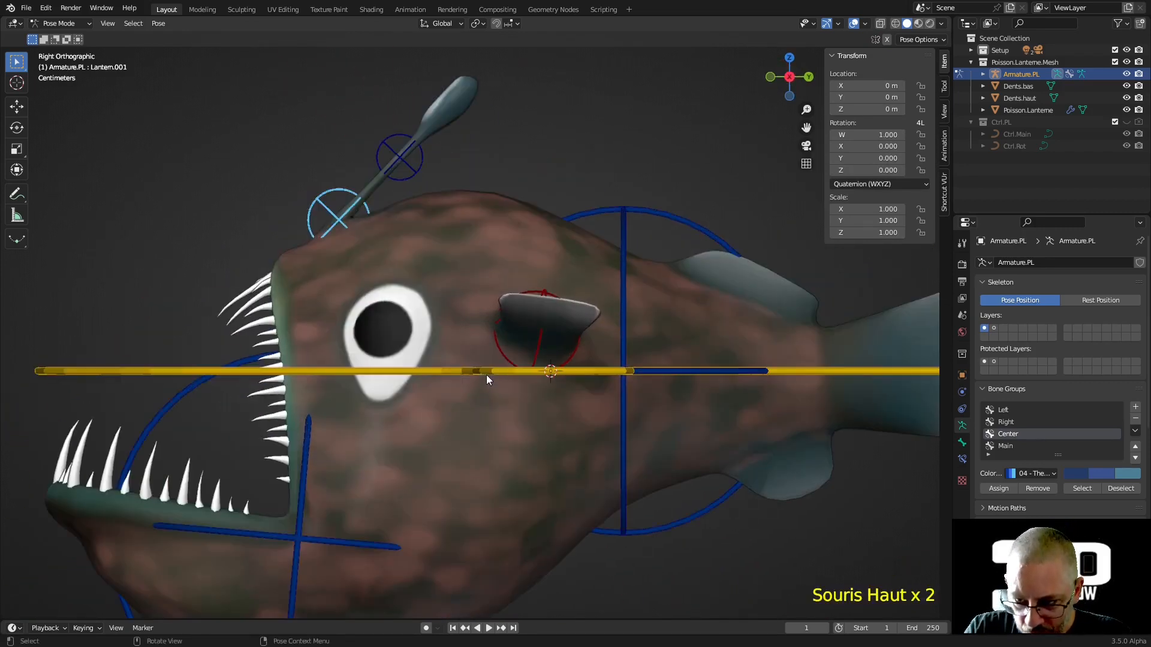
{"action": "left_click", "coordinate": [963, 458]}
{"action": "left_click", "coordinate": [1016, 261]}
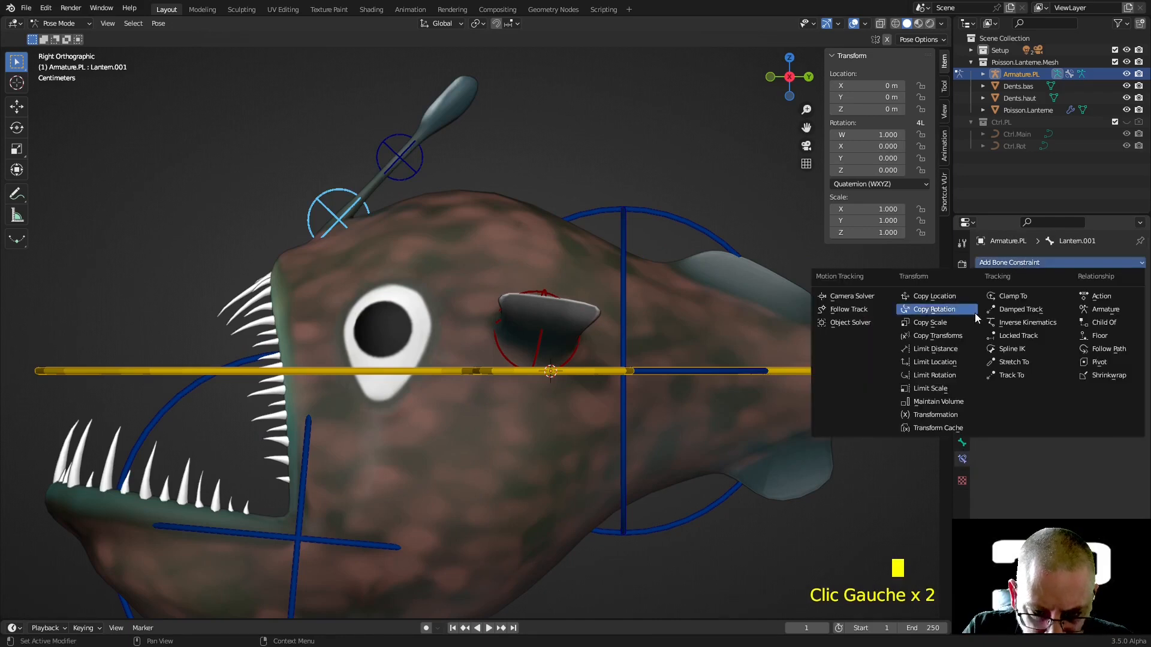
{"action": "left_click", "coordinate": [951, 379]}
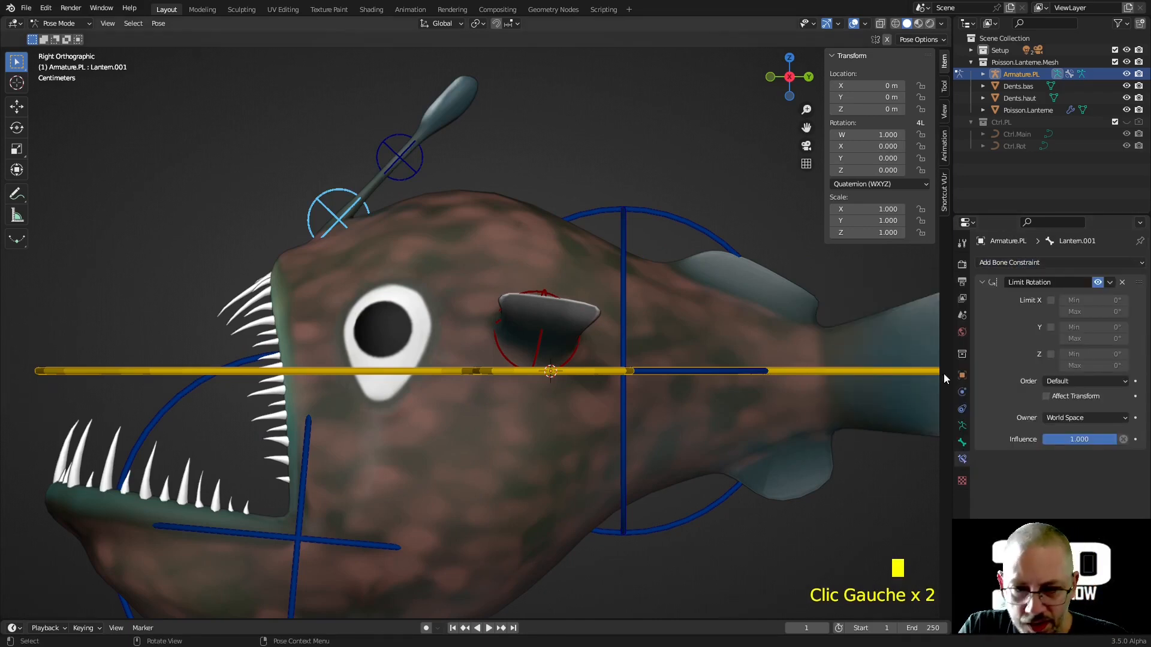
Step: Set both the Lantern.001 rotation mode and its Limit Rotation order to XYZ Euler
{"action": "middle_click_drag", "start_coordinate": [488, 322], "coordinate": [436, 336]}
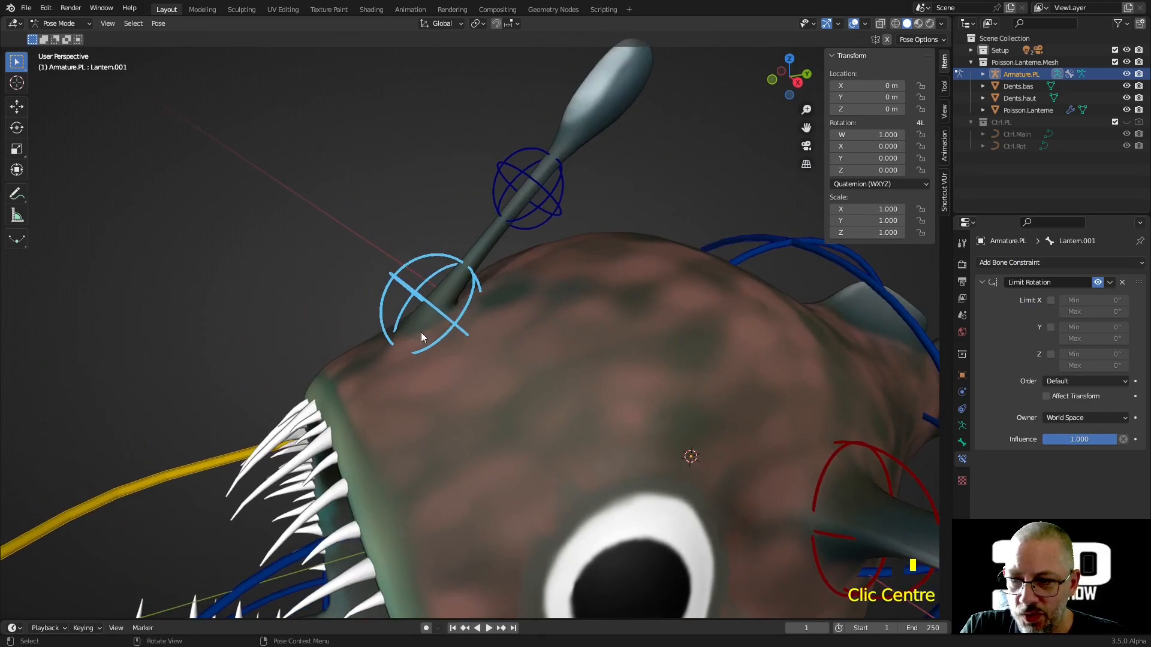
{"action": "left_click", "coordinate": [885, 184]}
{"action": "left_click", "coordinate": [883, 210]}
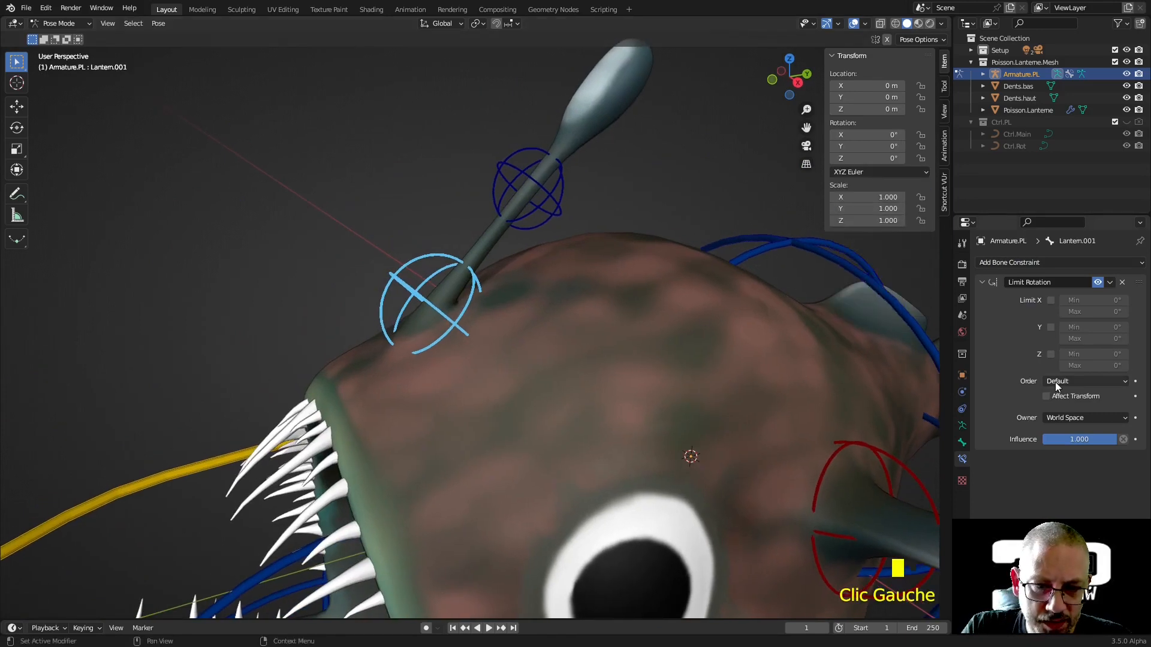
{"action": "left_click", "coordinate": [1056, 383]}
{"action": "left_click", "coordinate": [1085, 409]}
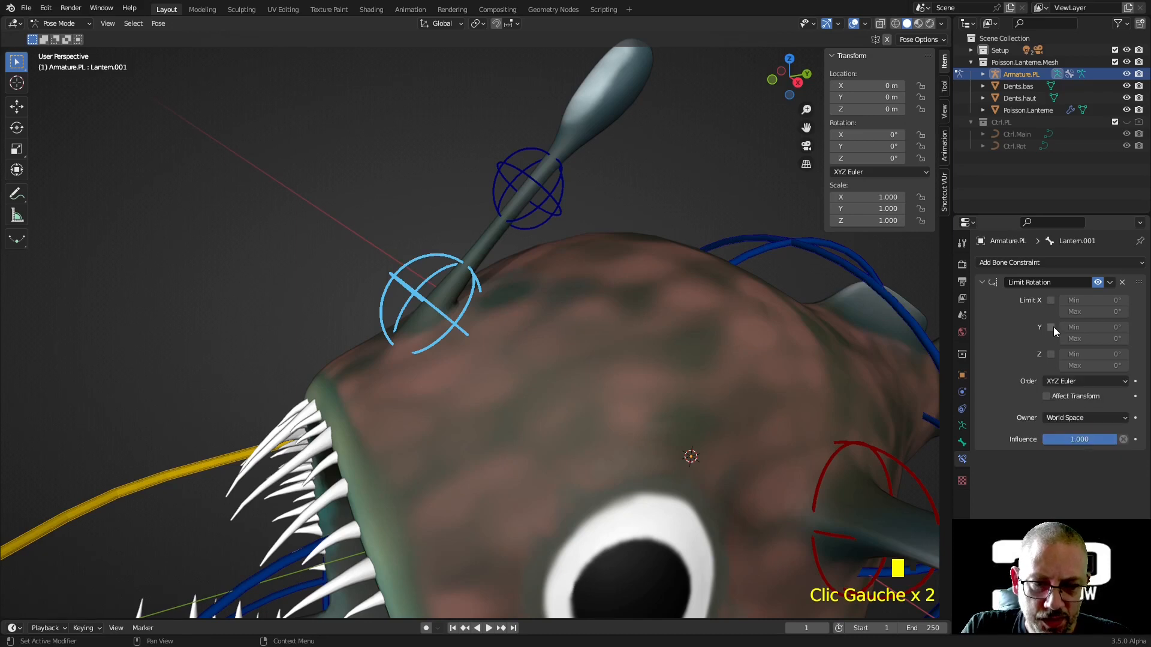
Step: Enable the X, Y and Z limits of the Lantern.001 Limit Rotation constraint
{"action": "middle_click_drag", "start_coordinate": [398, 287], "coordinate": [510, 257]}
{"action": "left_click", "coordinate": [1050, 327]}
{"action": "left_click", "coordinate": [1050, 354]}
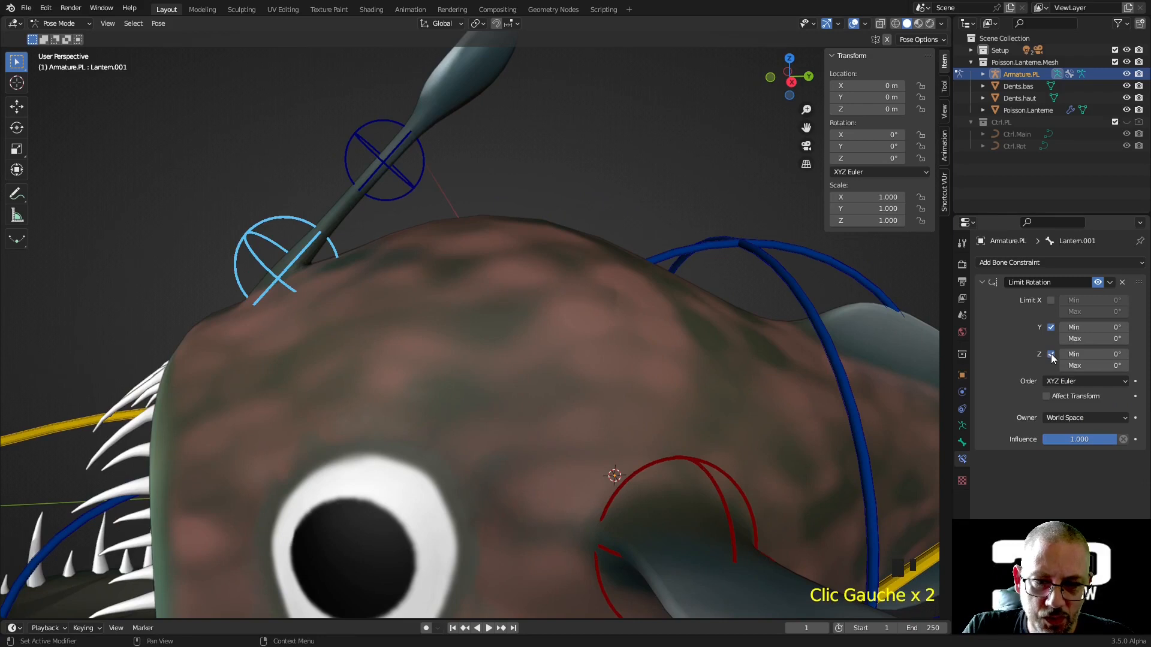
{"action": "left_click", "coordinate": [1052, 300]}
Step: Set the Lantern.001 X limit to a maximum of 29.1° and a minimum of 30°
{"action": "middle_click_drag", "start_coordinate": [599, 313], "coordinate": [601, 302]}
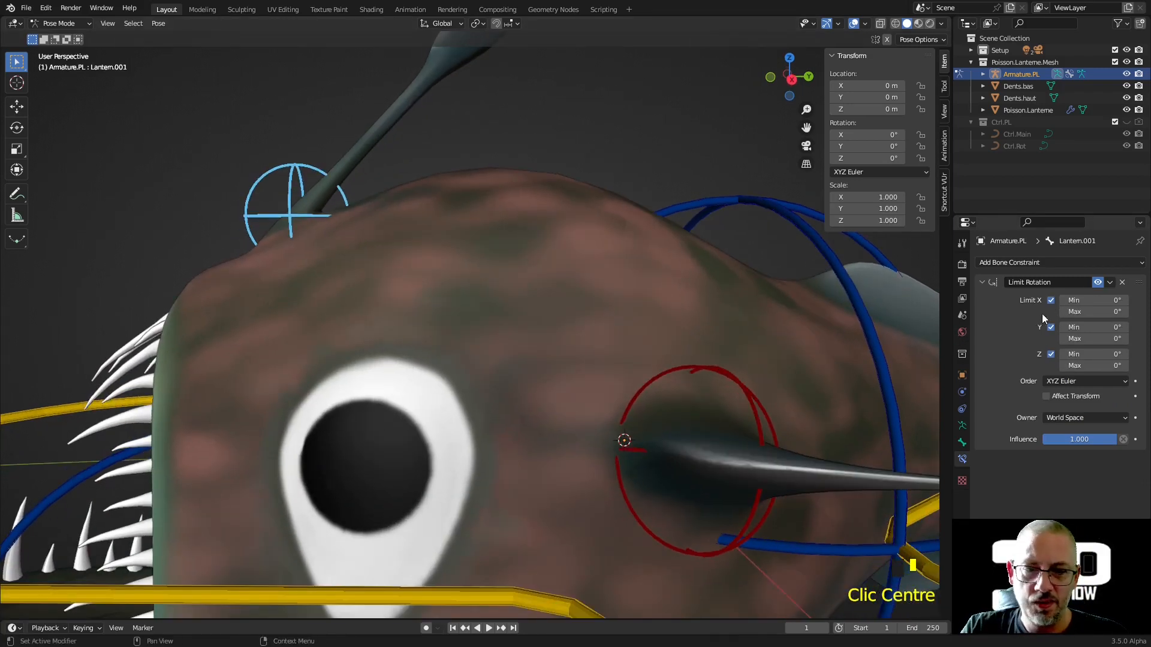
{"action": "left_click_drag", "start_coordinate": [1090, 300], "coordinate": [1115, 311]}
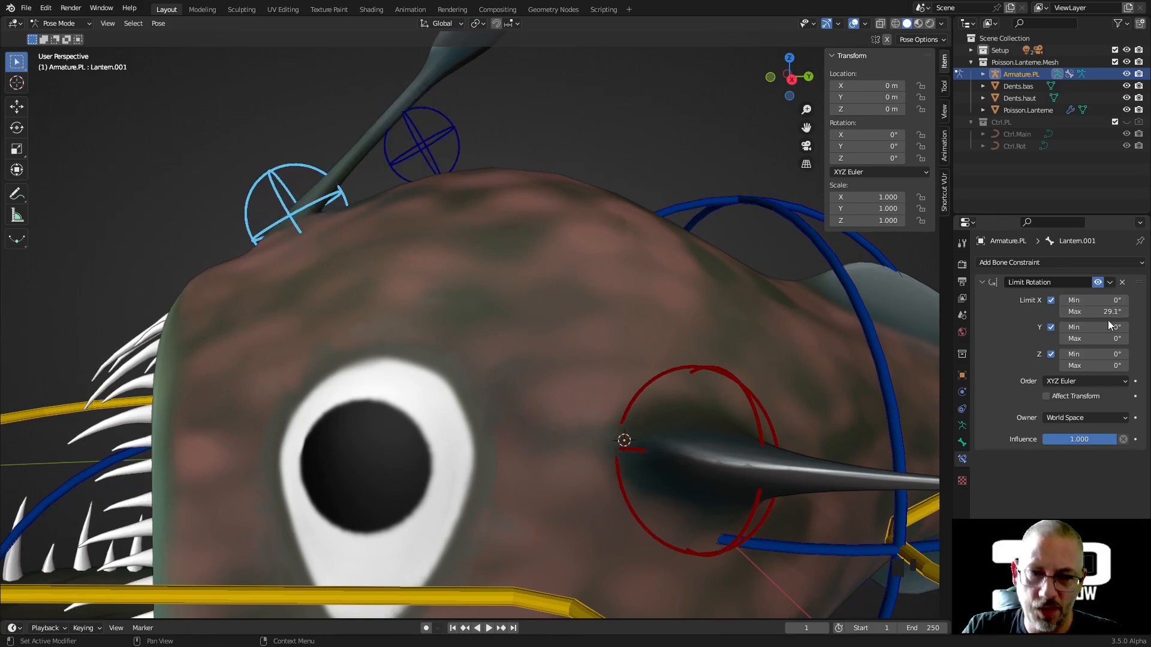
{"action": "left_click", "coordinate": [1114, 301]}
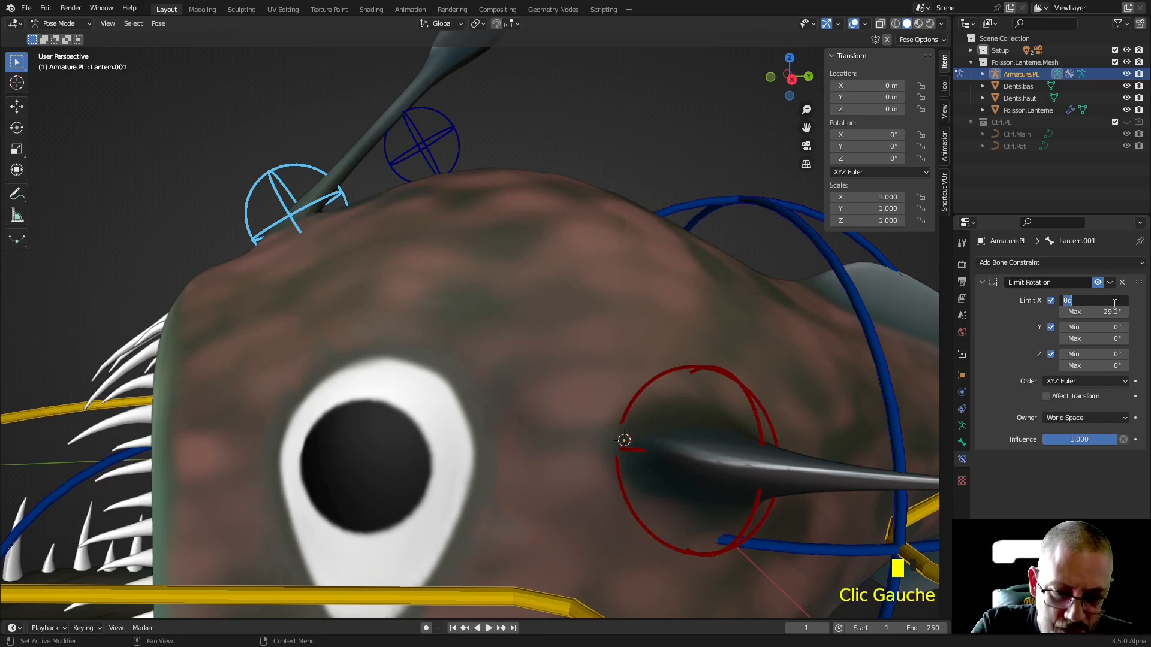
{"action": "type", "text": "30"}
{"action": "key", "text": "Return"}
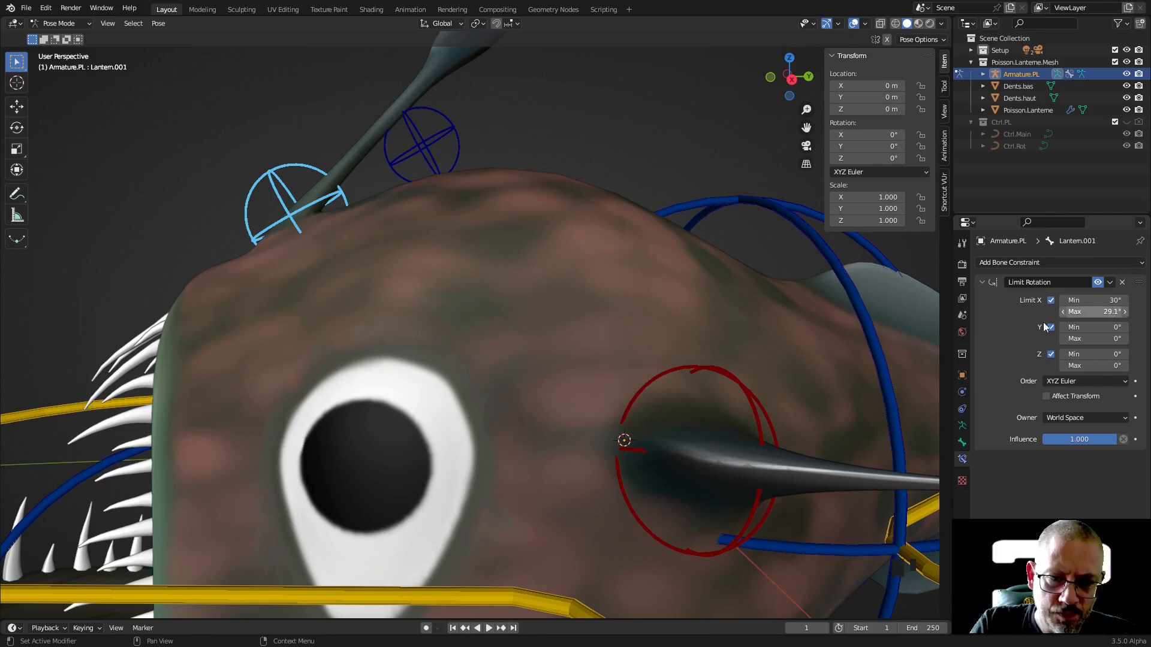
Step: Test-rotate the Lantern.001 bone in the right side view, then cancel the rotation
{"action": "scroll", "coordinate": [486, 301], "scroll_direction": "down", "scroll_amount": 2}
{"action": "key", "text": "KP_3"}
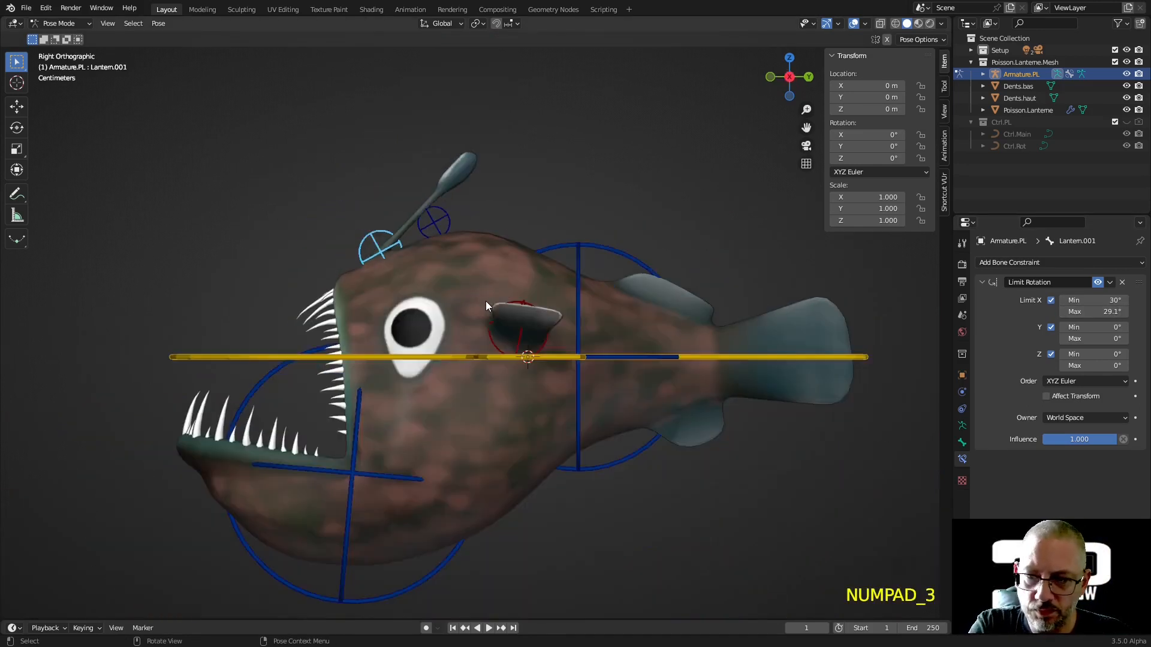
{"action": "key", "text": "r"}
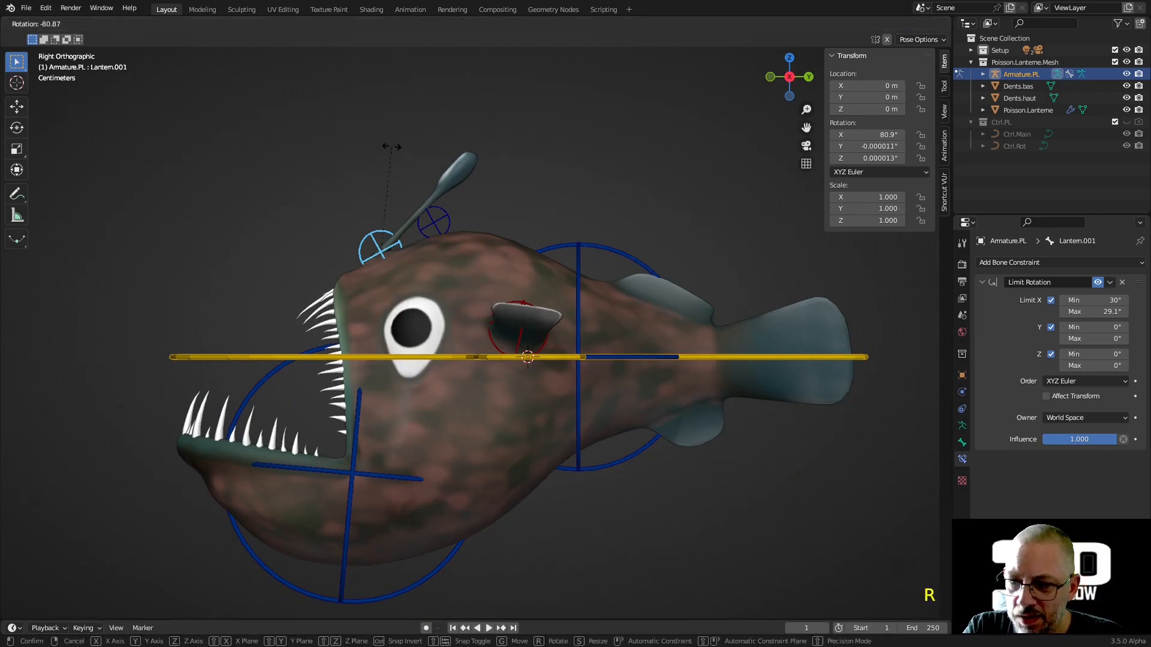
{"action": "right_click", "coordinate": [451, 193]}
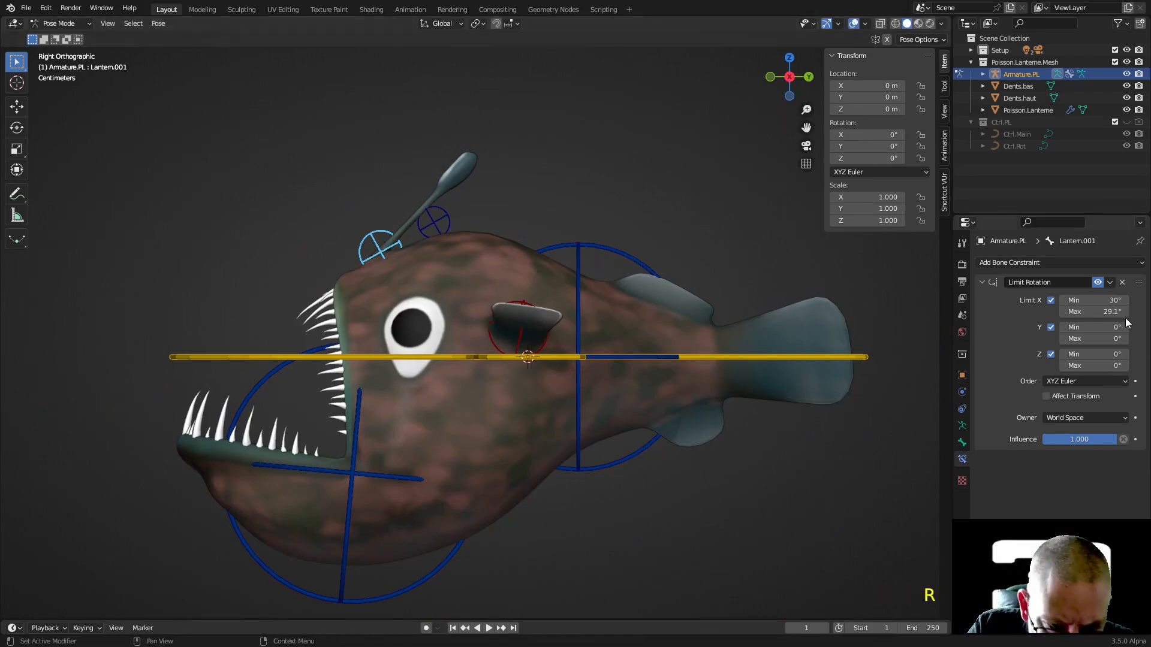
Step: Set the Lantern.001 maximum X rotation to 107° and test-rotate the bone against this limit
{"action": "left_click", "coordinate": [1096, 312]}
{"action": "left_click_drag", "start_coordinate": [1091, 311], "coordinate": [1105, 308]}
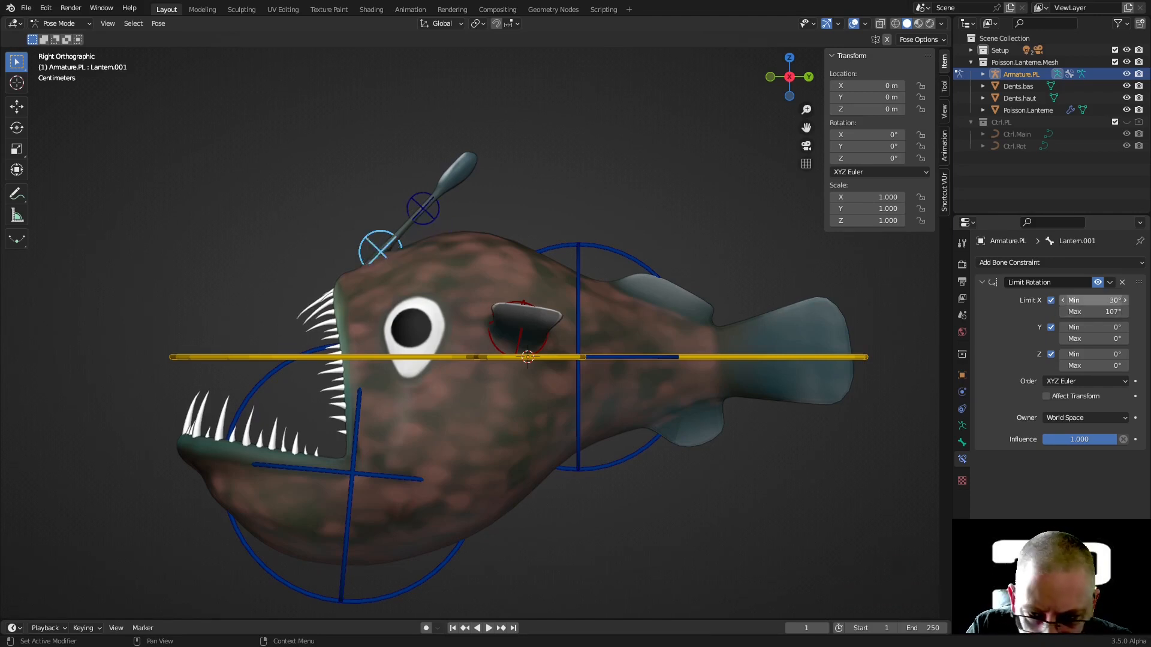
{"action": "left_click_drag", "start_coordinate": [1113, 311], "coordinate": [1106, 311]}
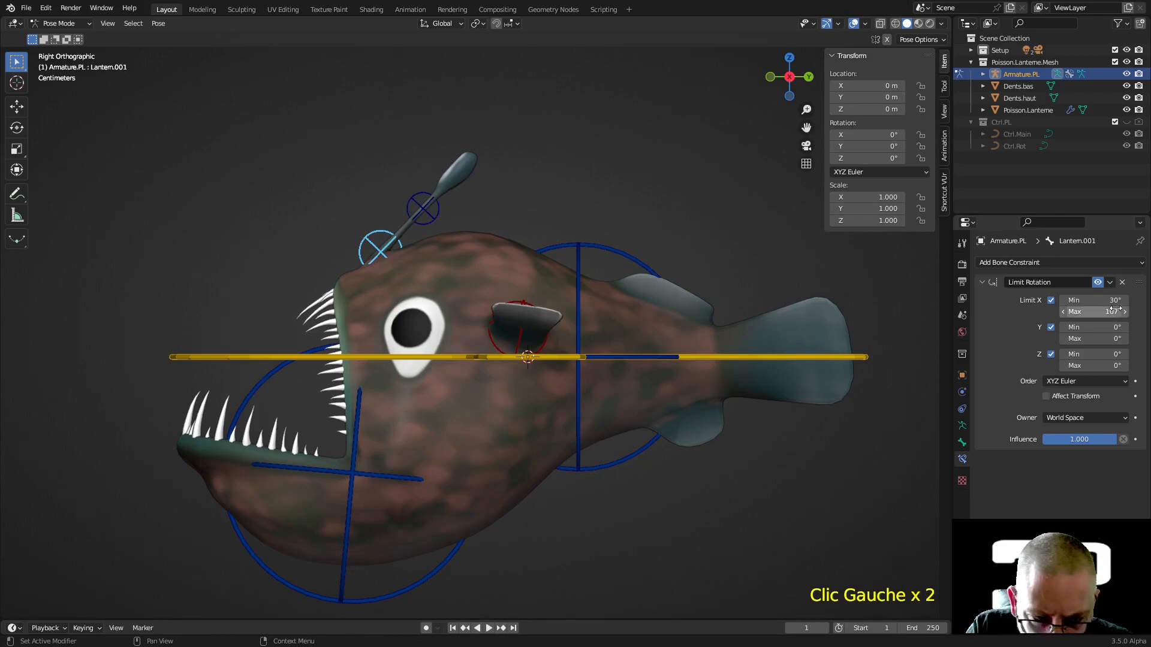
{"action": "key", "text": "r"}
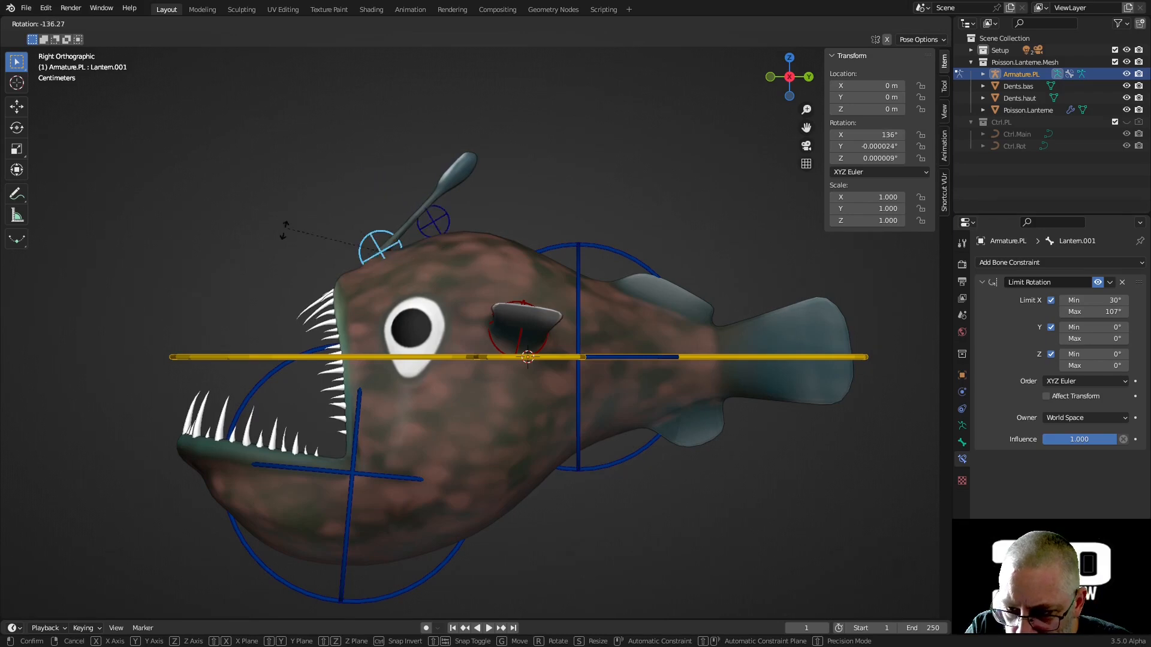
{"action": "left_click", "coordinate": [333, 215]}
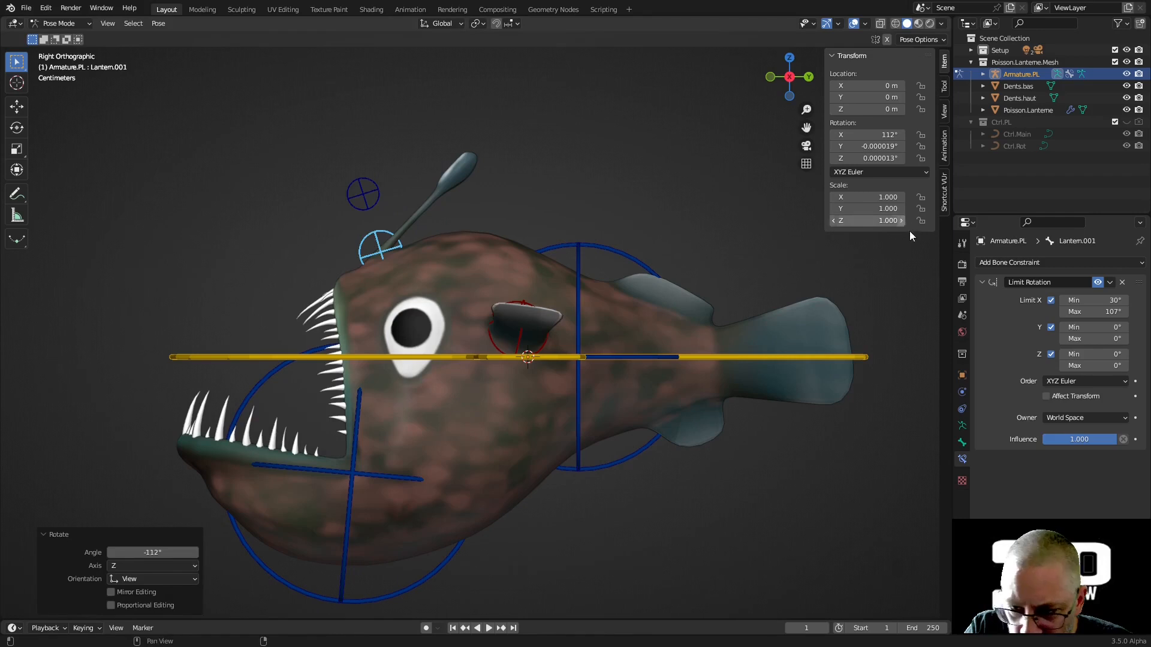
Step: Set the Lantern.001 maximum X rotation to 120° and test the limit, finishing with the bone's rotation cleared
{"action": "left_click", "coordinate": [1112, 313]}
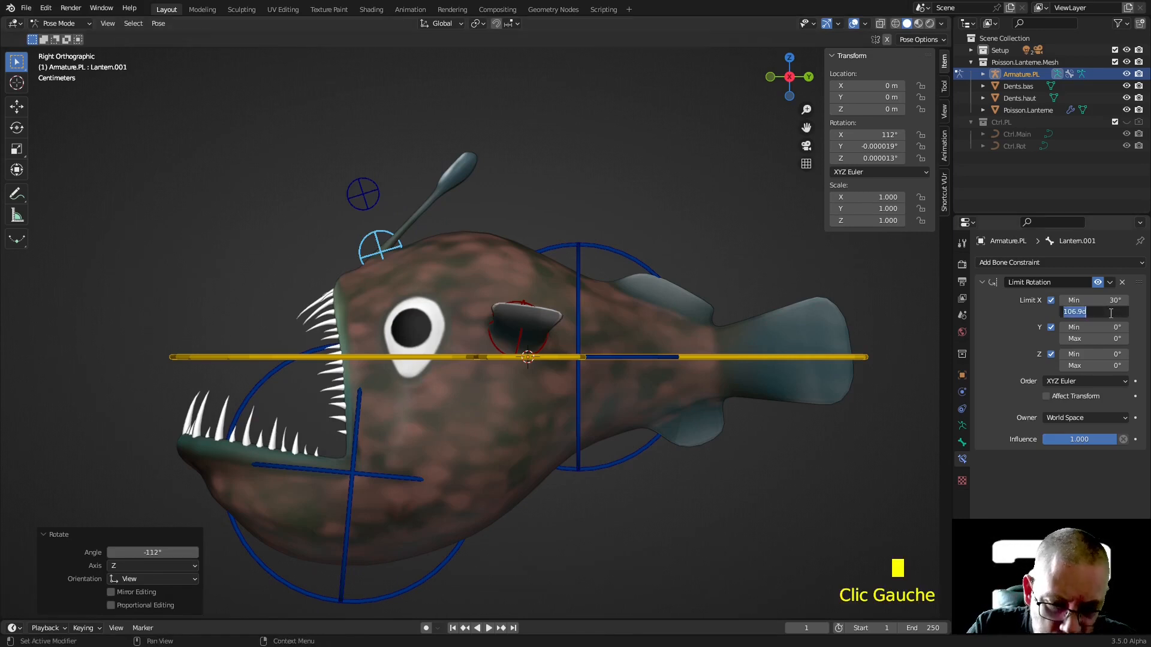
{"action": "key", "text": "Return"}
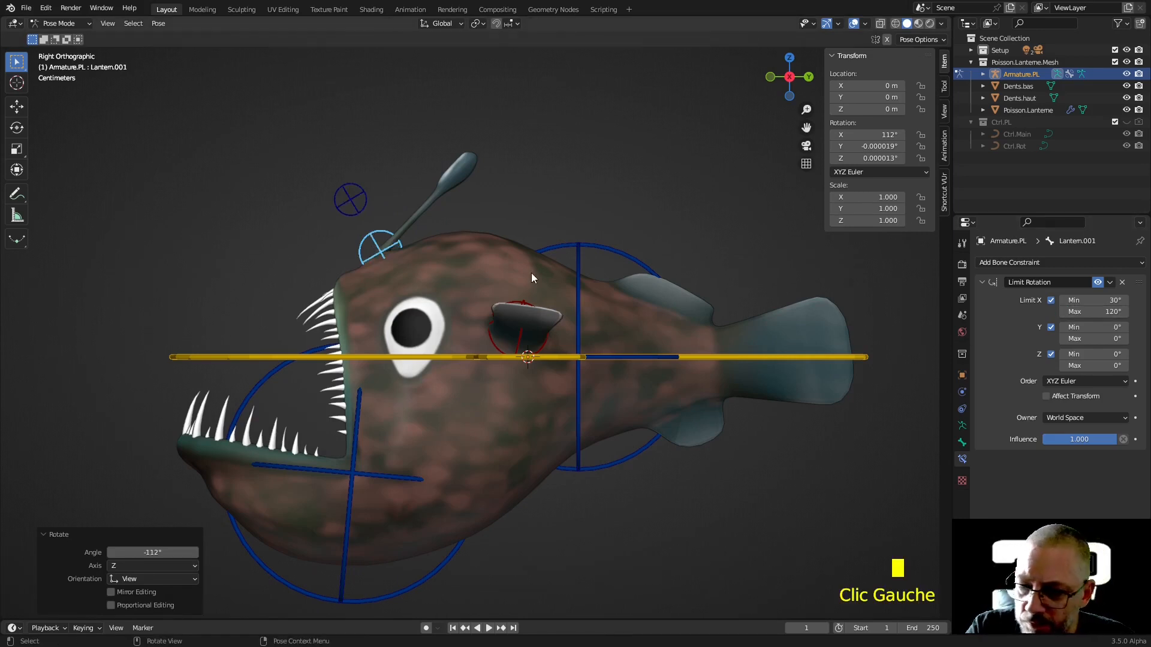
{"action": "key", "text": "r"}
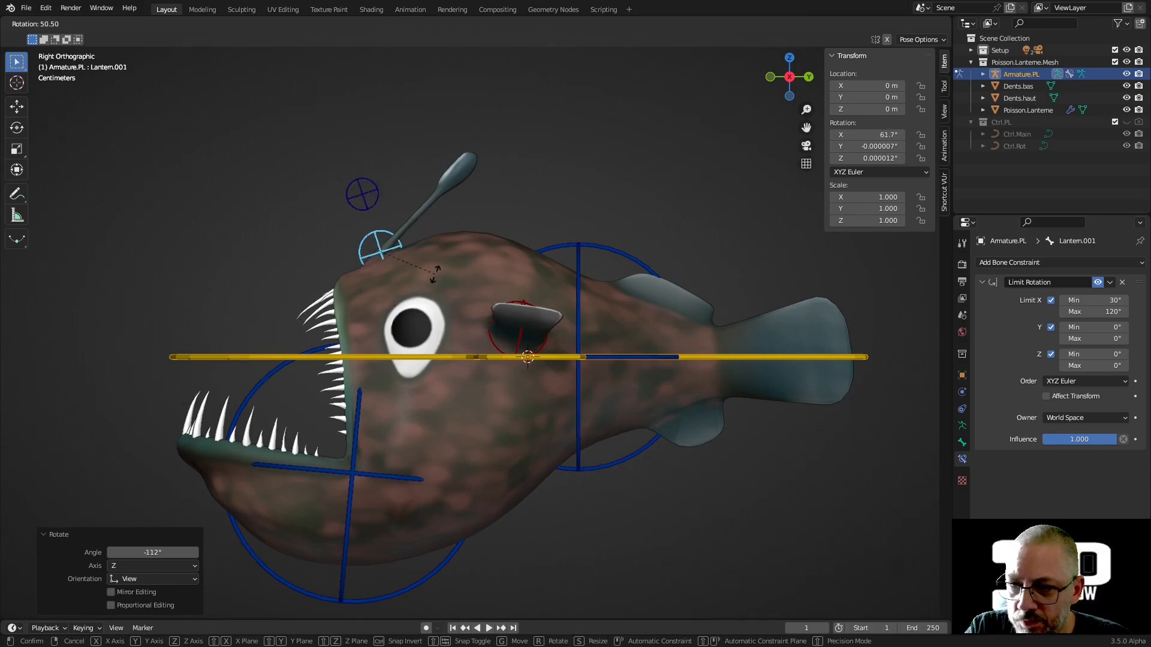
{"action": "left_click", "coordinate": [447, 329]}
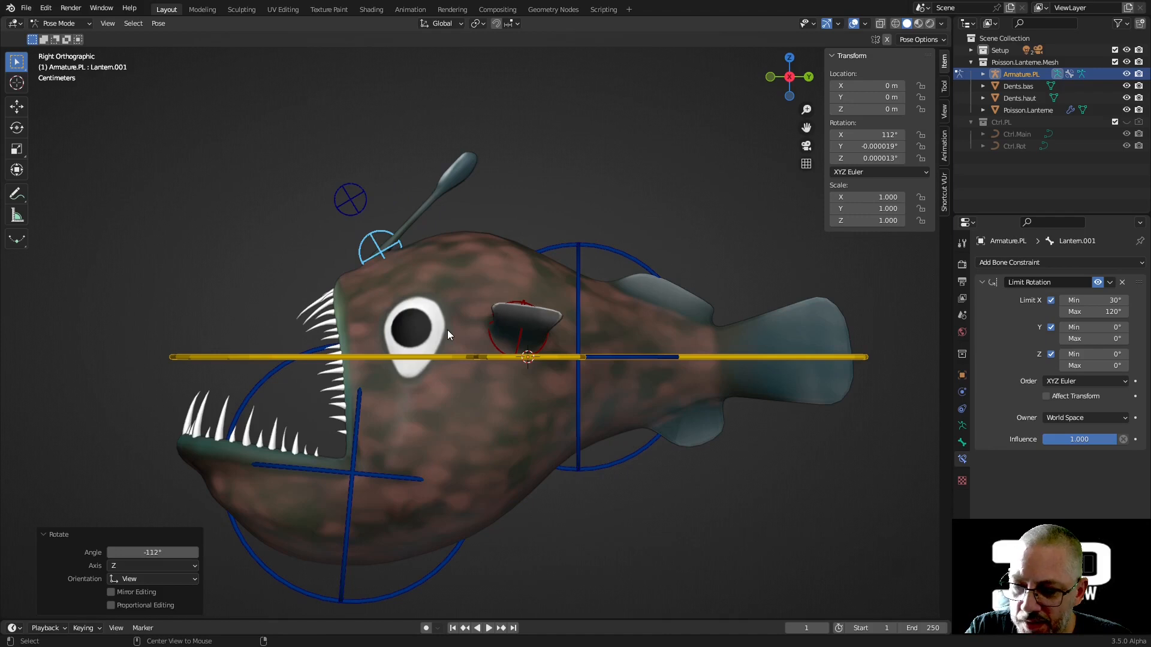
{"action": "key", "text": "alt+r"}
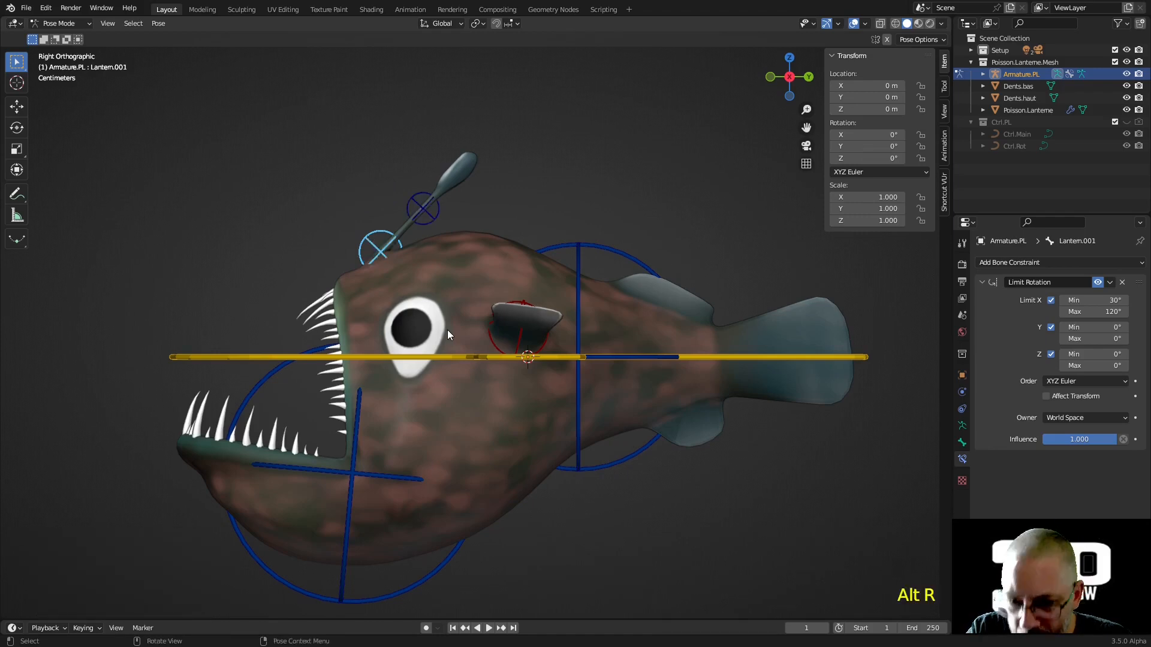
Step: Add a Limit Rotation constraint to the Lantern.002 bone, enable its X limit and set the owner to Local Space
{"action": "left_click", "coordinate": [422, 206]}
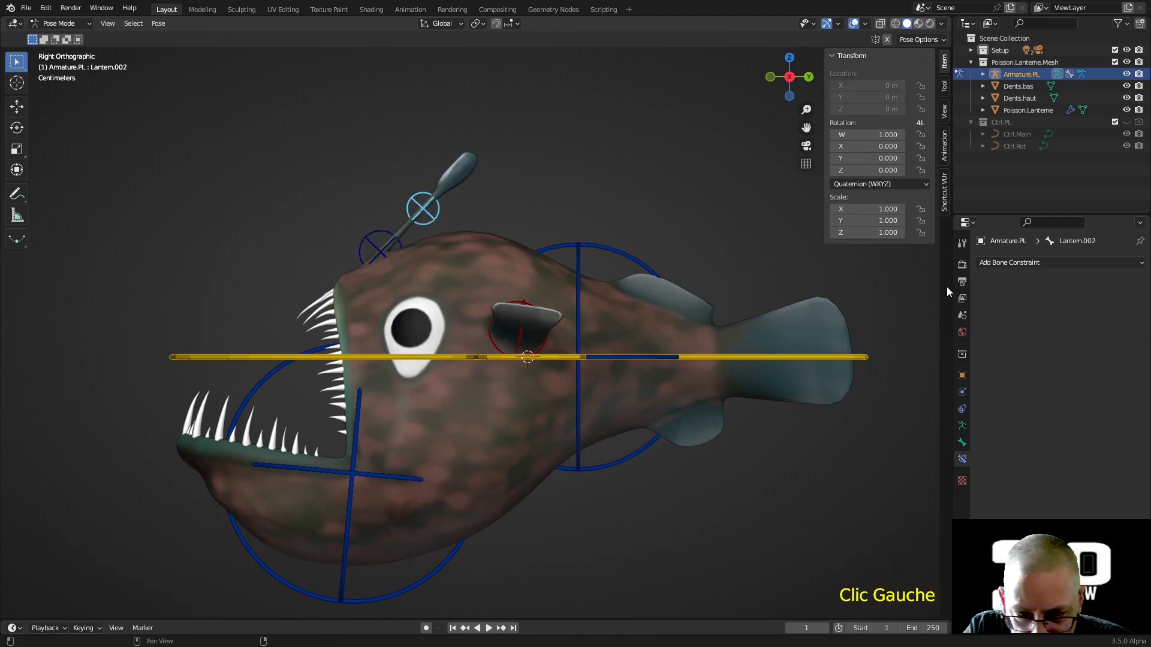
{"action": "left_click", "coordinate": [1011, 264]}
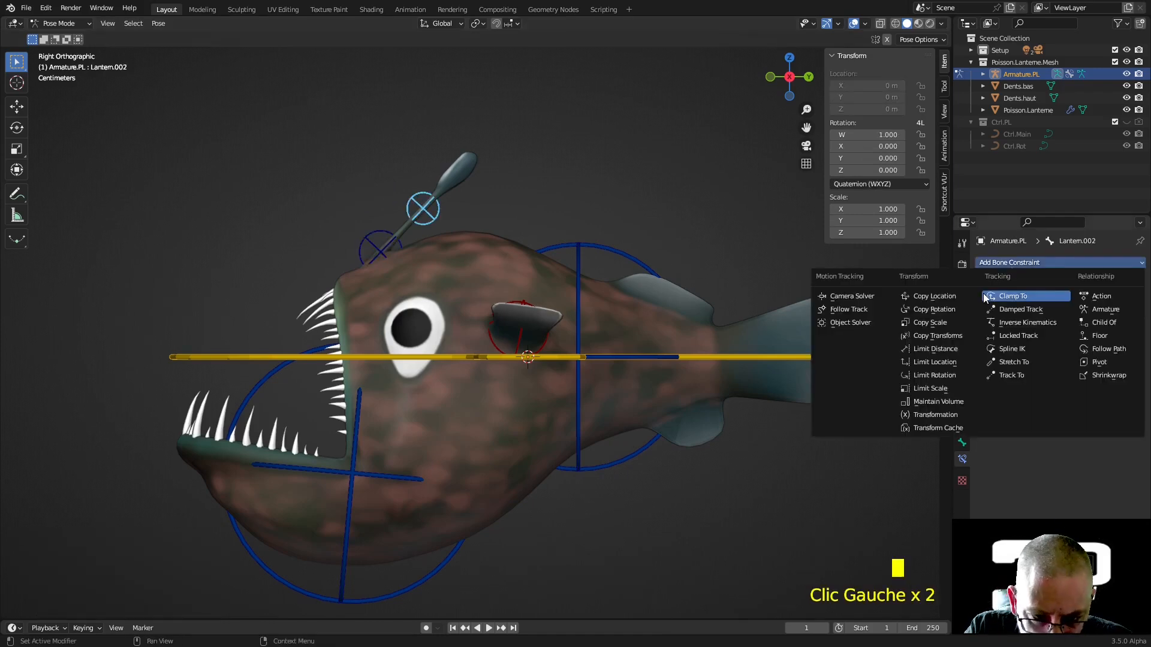
{"action": "left_click", "coordinate": [962, 376]}
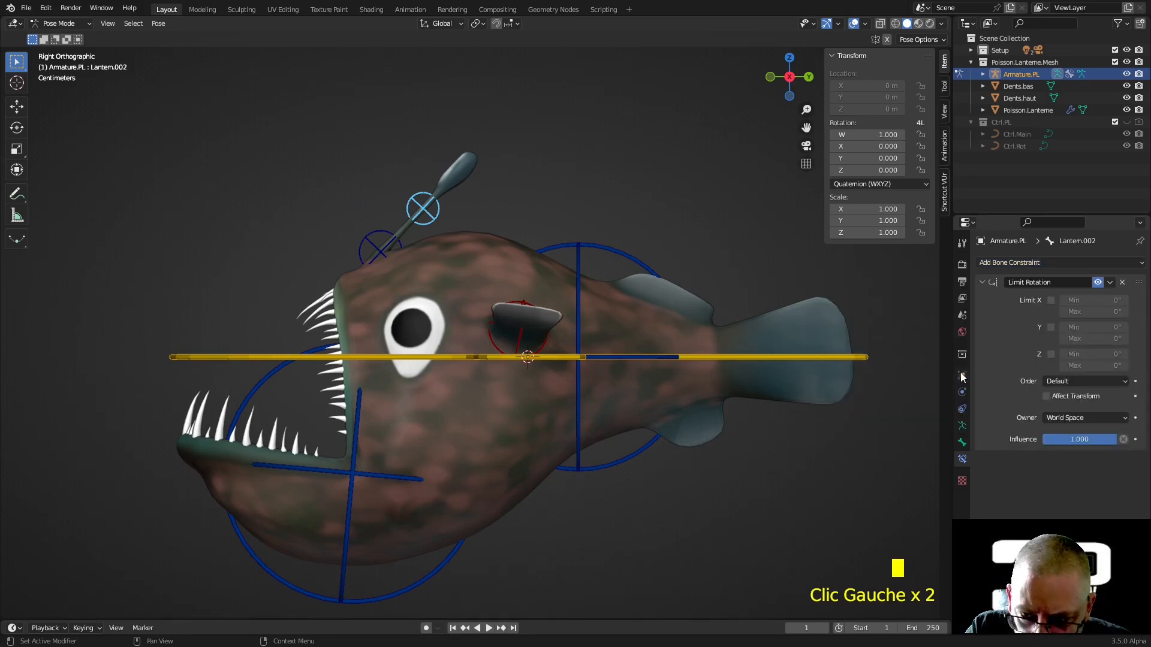
{"action": "left_click", "coordinate": [1051, 300]}
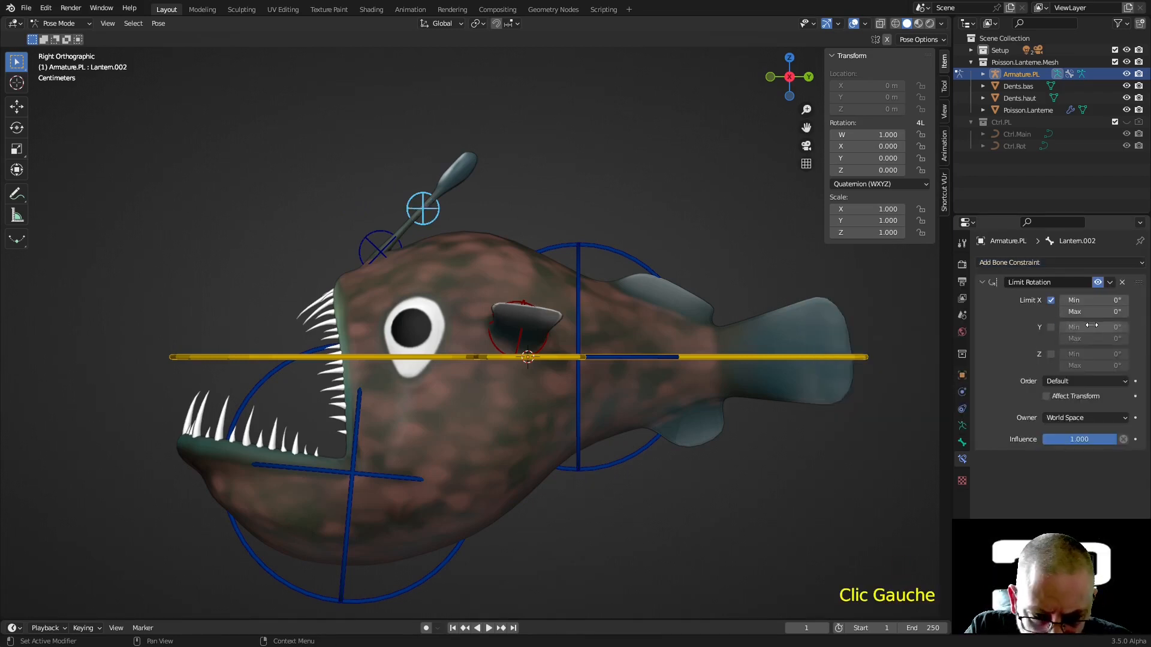
{"action": "left_click", "coordinate": [1069, 418]}
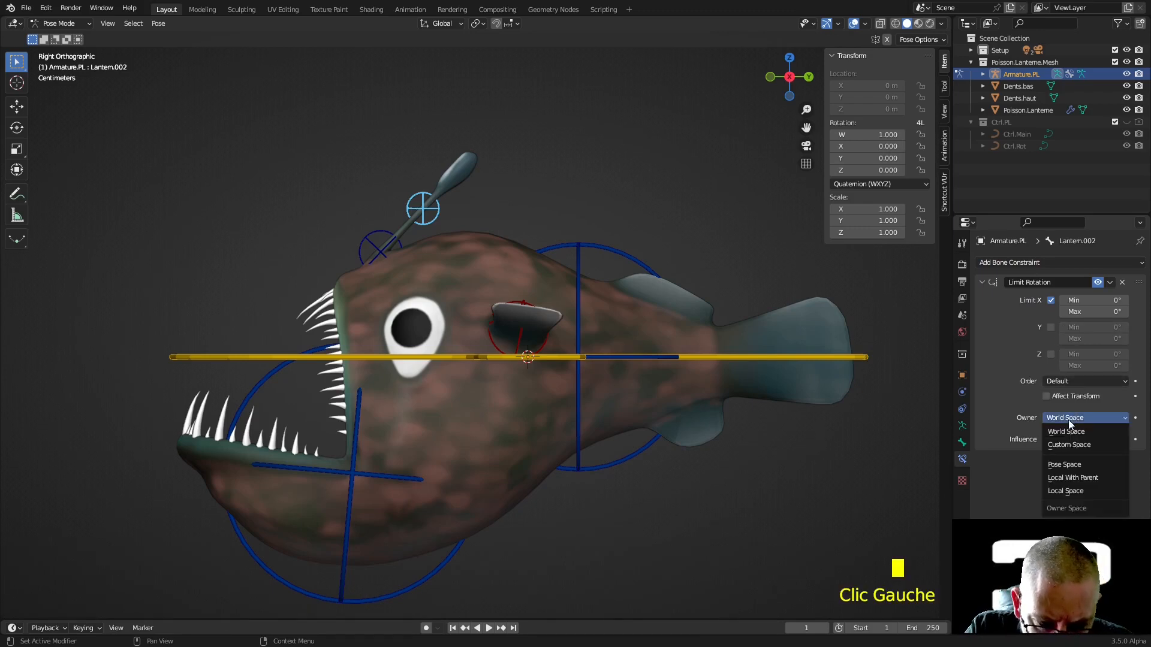
{"action": "left_click", "coordinate": [1084, 491]}
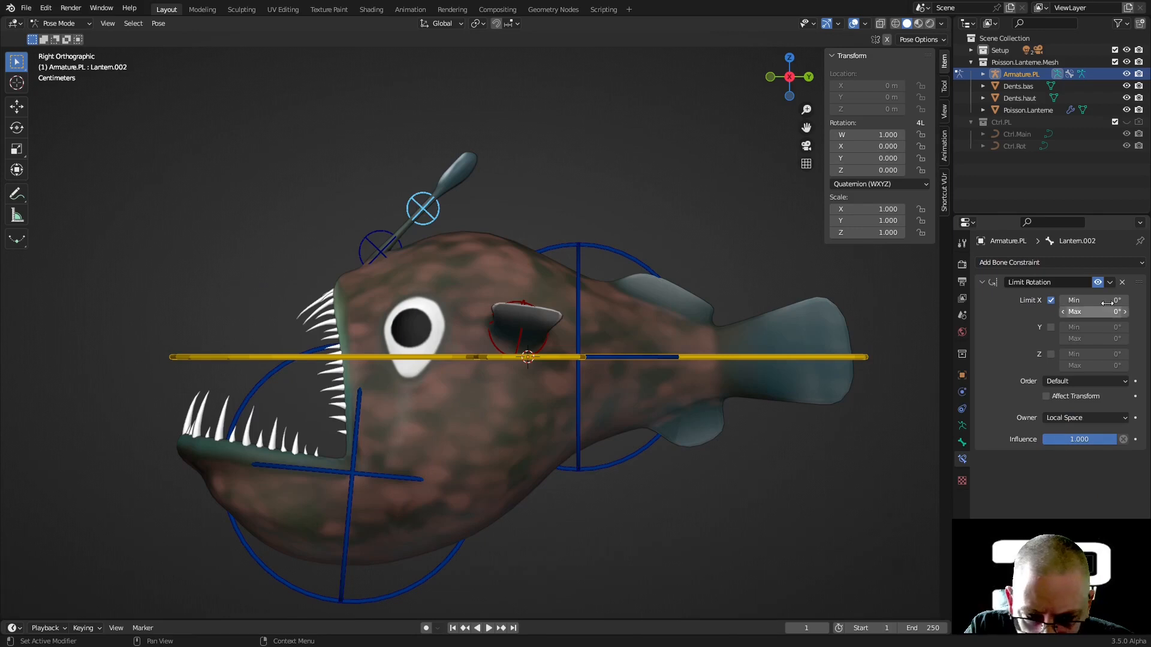
Step: Set the Lantern.002 X rotation limit to a minimum of -30° and a maximum of 30°
{"action": "left_click_drag", "start_coordinate": [1120, 302], "coordinate": [1121, 302]}
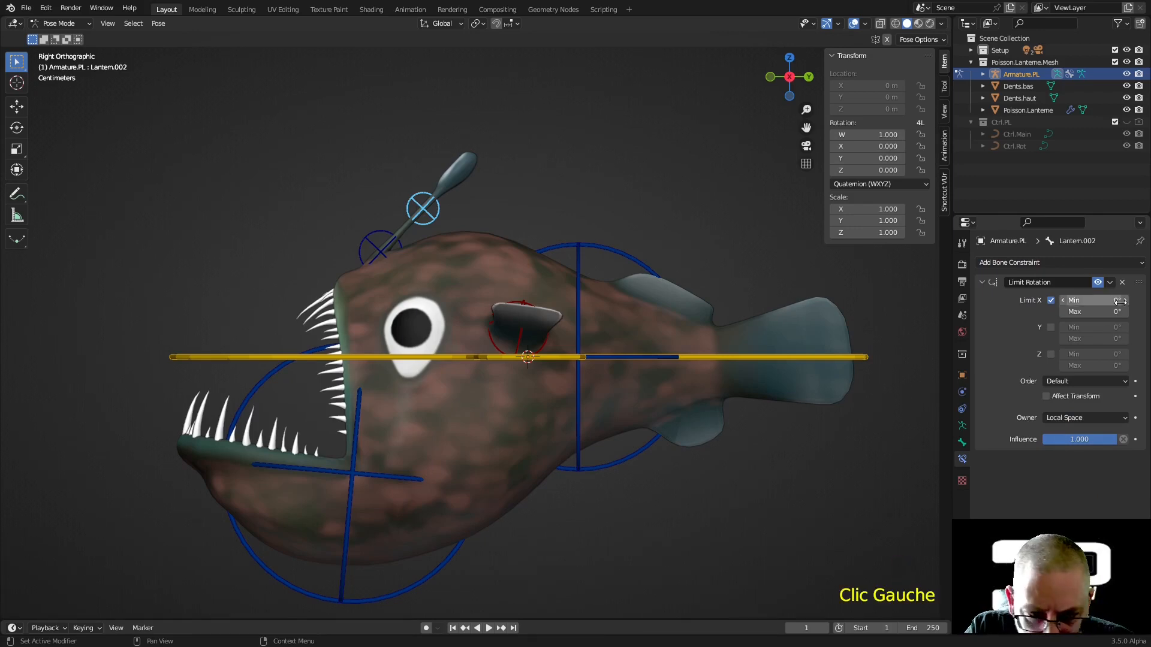
{"action": "double_click", "coordinate": [1120, 302]}
{"action": "type", "text": "30"}
{"action": "key", "text": "Return"}
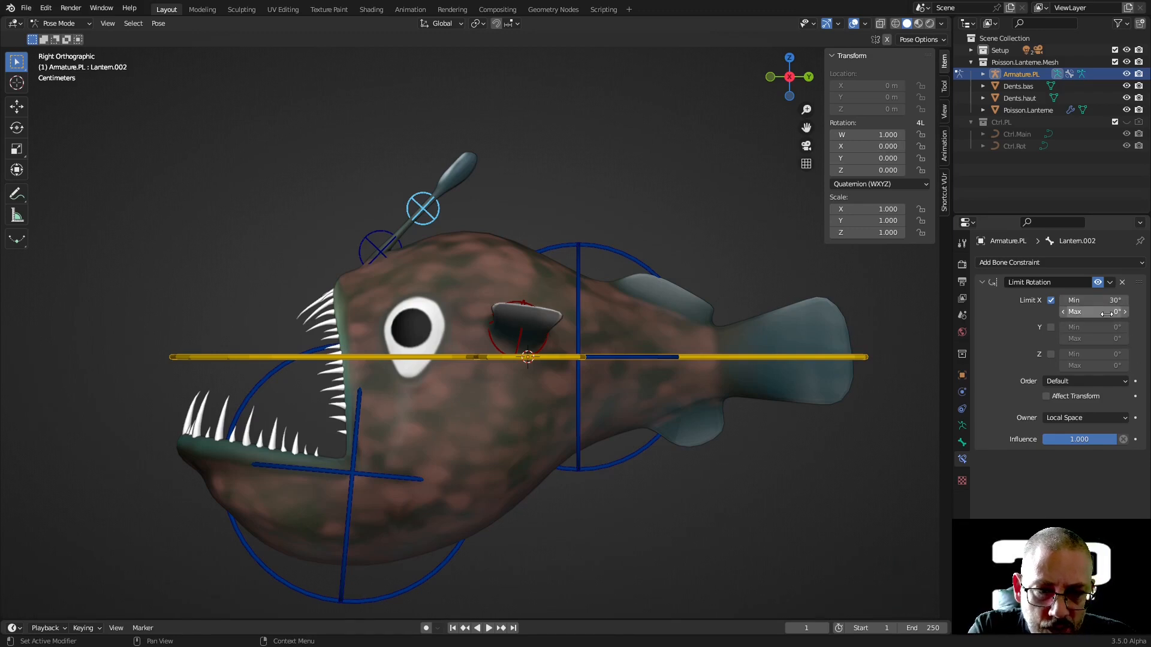
{"action": "left_click", "coordinate": [1107, 312]}
{"action": "type", "text": "30"}
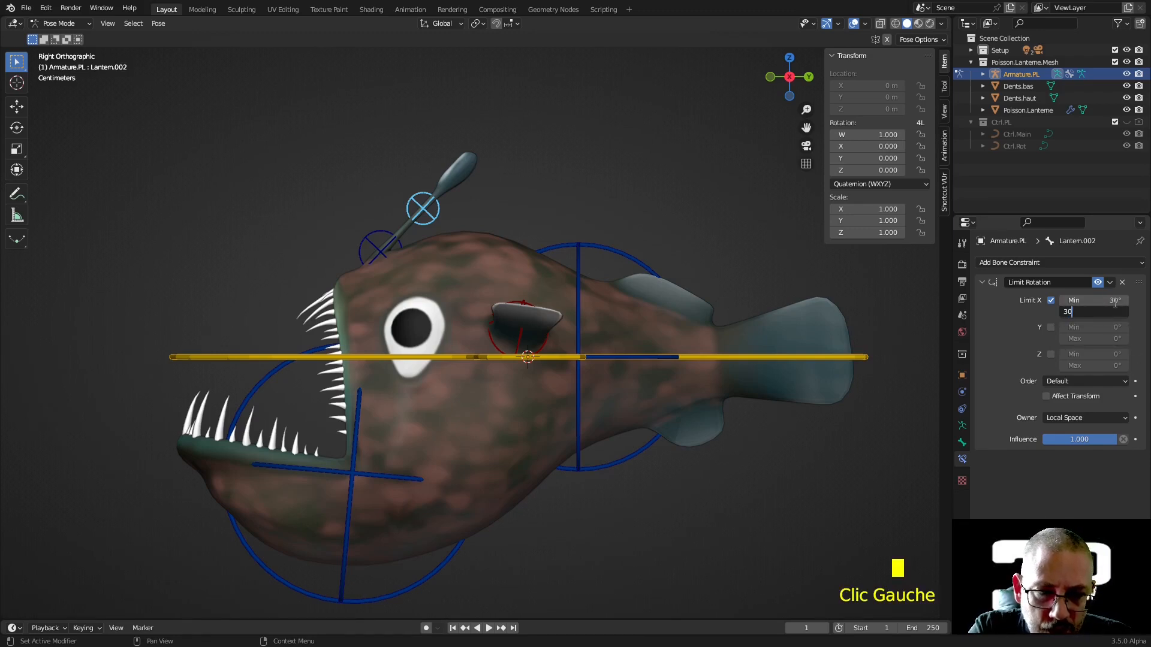
{"action": "left_click", "coordinate": [1113, 300]}
{"action": "left_click", "coordinate": [1114, 300]}
{"action": "key", "text": "BackSpace"}
{"action": "type", "text": "-30"}
{"action": "key", "text": "Return"}
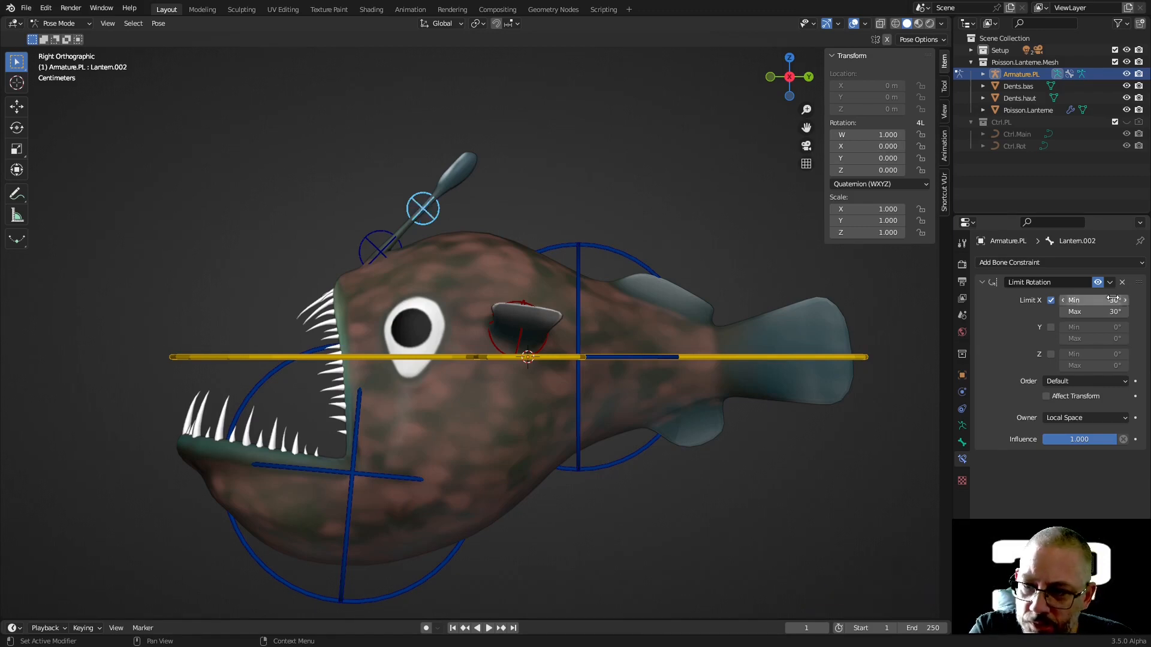
Step: Rotate the Lantern.002 bone in the side view to test its X limits
{"action": "key", "text": "r"}
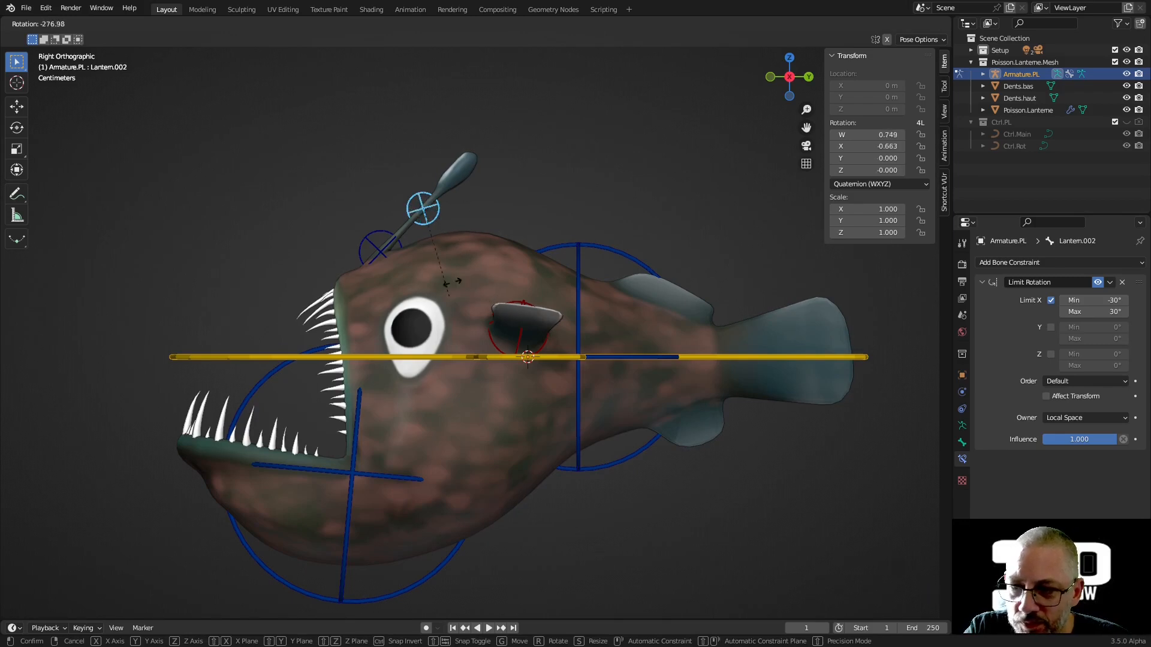
{"action": "left_click", "coordinate": [487, 200]}
{"action": "middle_click_drag", "start_coordinate": [488, 201], "coordinate": [633, 326]}
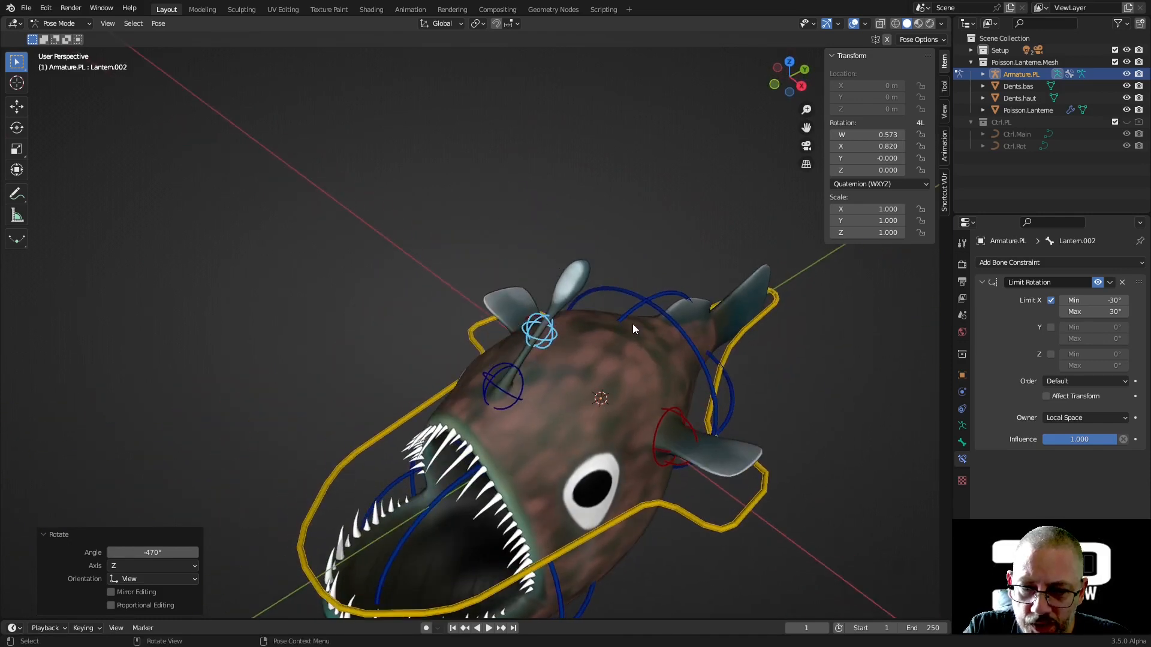
Step: Select the Fin.l bone, test-rotate it in perspective view and cancel the rotation
{"action": "left_click", "coordinate": [685, 419]}
{"action": "middle_click_drag", "start_coordinate": [684, 418], "coordinate": [725, 385]}
{"action": "key", "text": "r"}
{"action": "right_click", "coordinate": [630, 285]}
{"action": "scroll", "coordinate": [569, 409], "scroll_direction": "down", "scroll_amount": 2}
{"action": "middle_click_drag", "start_coordinate": [641, 401], "coordinate": [597, 357], "text": "shift"}
{"action": "scroll", "coordinate": [620, 329], "scroll_direction": "down", "scroll_amount": 1}
{"action": "scroll", "coordinate": [580, 369], "scroll_direction": "up", "scroll_amount": 3}
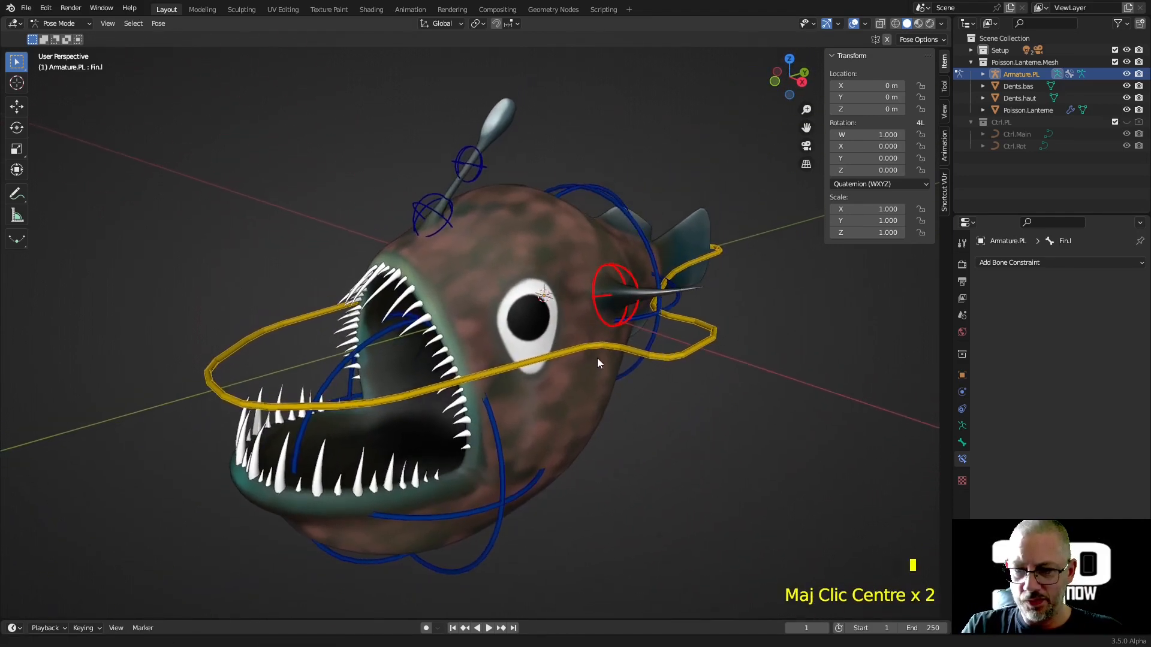
Step: Save the scene as a new copy with the file's version number raised by one
{"action": "key", "text": "ctrl+shift+s"}
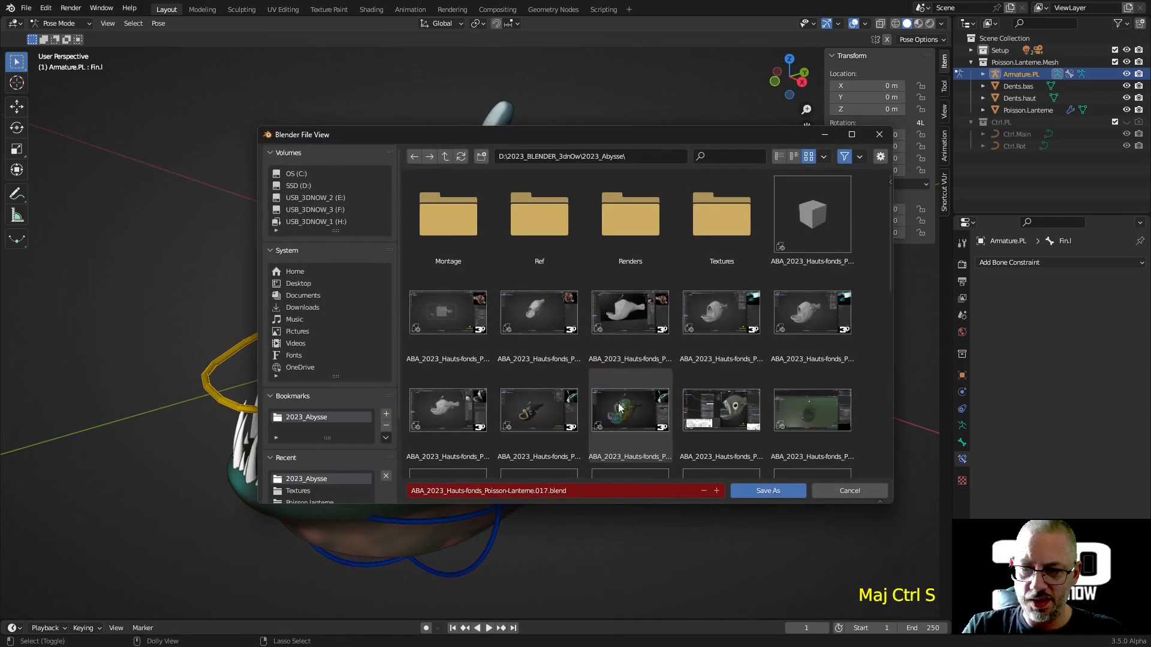
{"action": "left_click", "coordinate": [717, 491]}
{"action": "left_click", "coordinate": [752, 491]}
{"action": "middle_click_drag", "start_coordinate": [681, 474], "coordinate": [671, 482]}
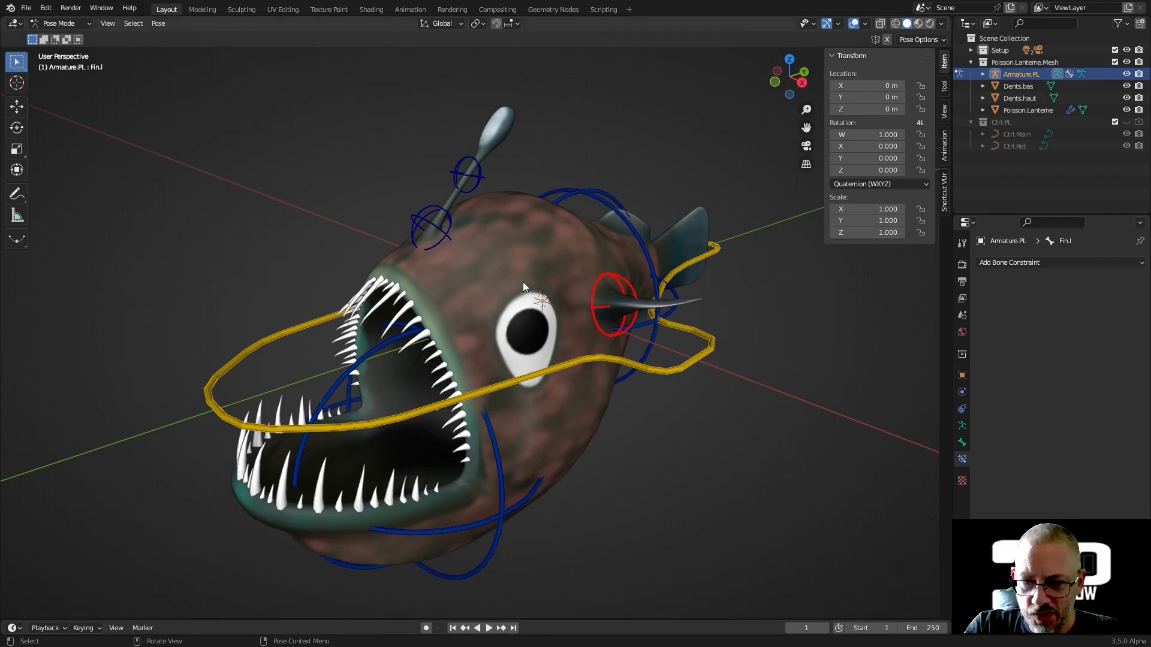
Step: In Object Mode, parent the Poisson.Lanterne mesh to Armature.PL with automatic weights
{"action": "left_click", "coordinate": [83, 25]}
{"action": "left_click", "coordinate": [85, 38]}
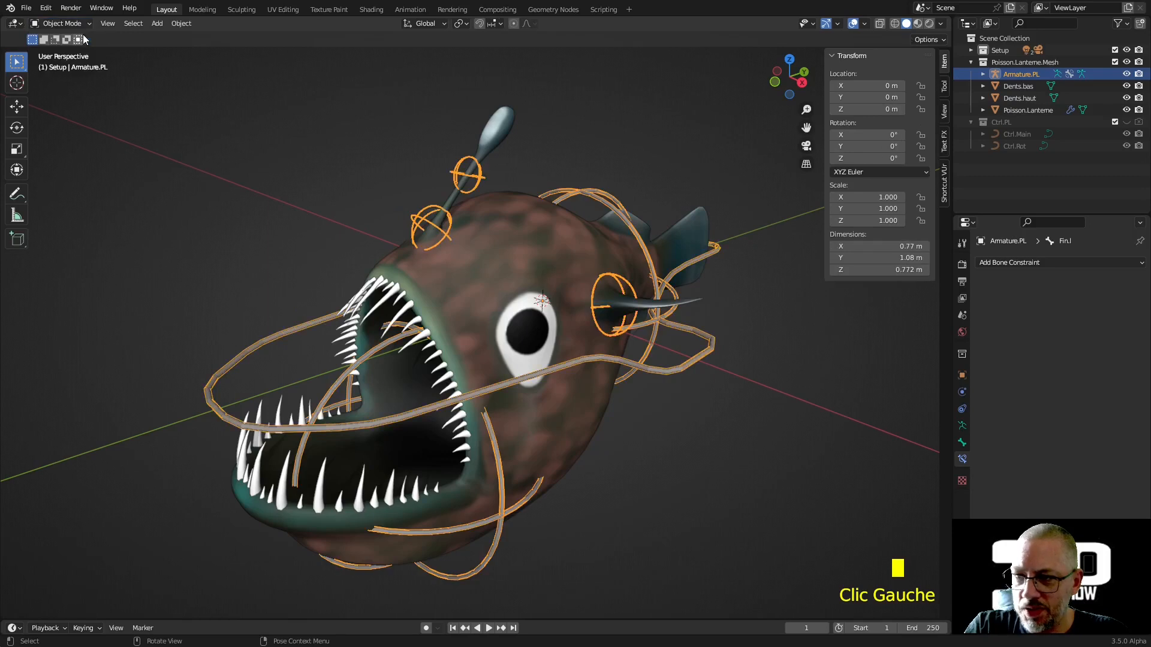
{"action": "double_click", "coordinate": [506, 231]}
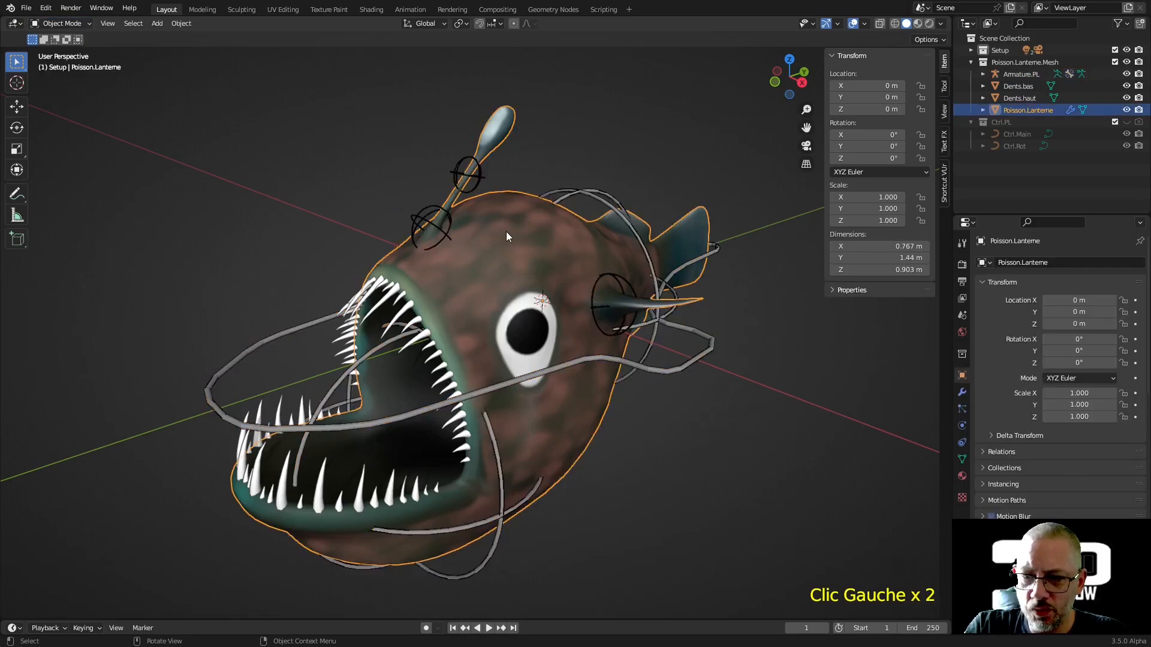
{"action": "left_click", "coordinate": [484, 179], "text": "shift"}
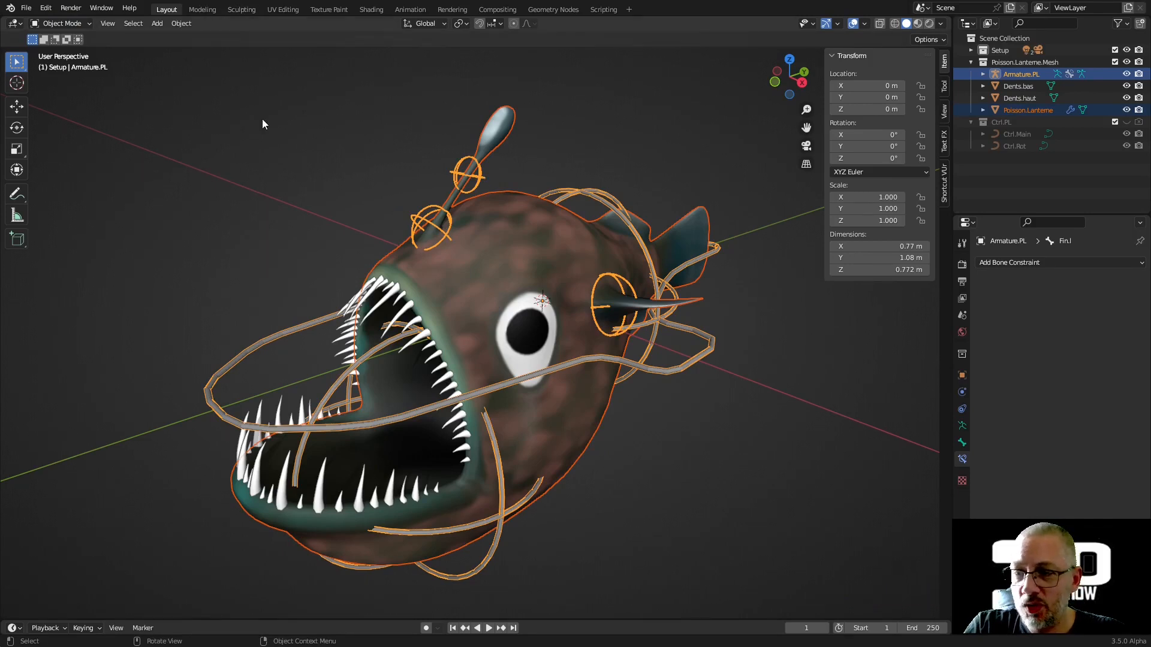
{"action": "key", "text": "ctrl+p"}
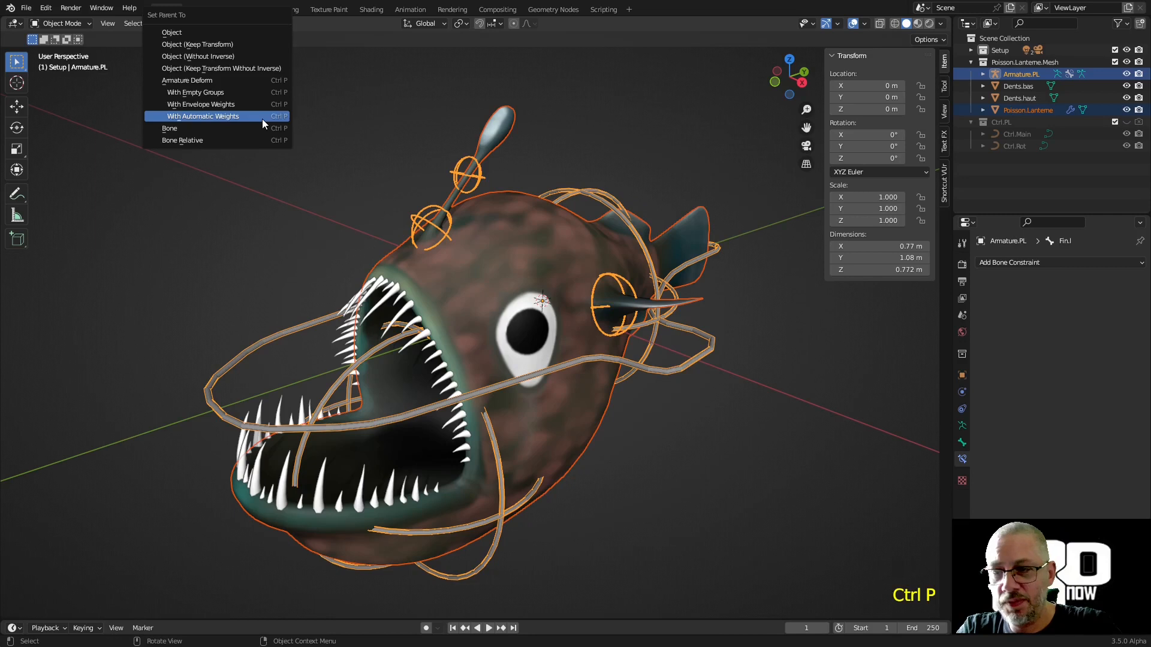
{"action": "left_click", "coordinate": [223, 117]}
{"action": "middle_click_drag", "start_coordinate": [465, 131], "coordinate": [514, 259]}
Step: In Pose Mode, clear the Jaw bone's rotation and delete its Limit Rotation constraint
{"action": "left_click", "coordinate": [408, 426]}
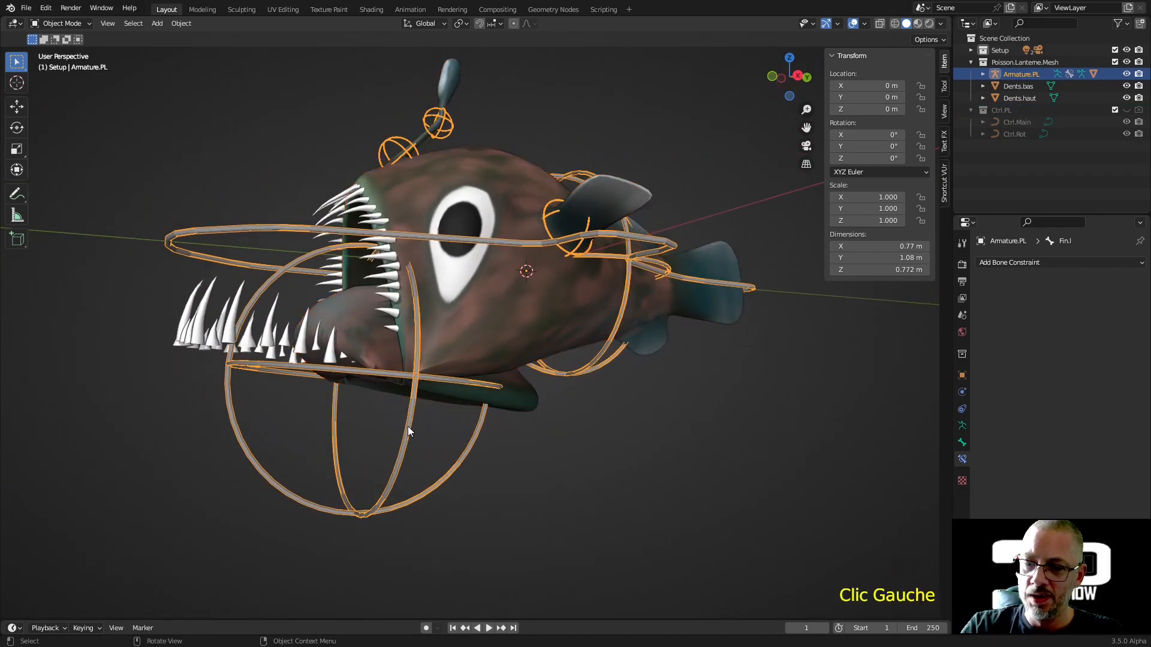
{"action": "key", "text": "ctrl+Tab"}
{"action": "left_click", "coordinate": [407, 427]}
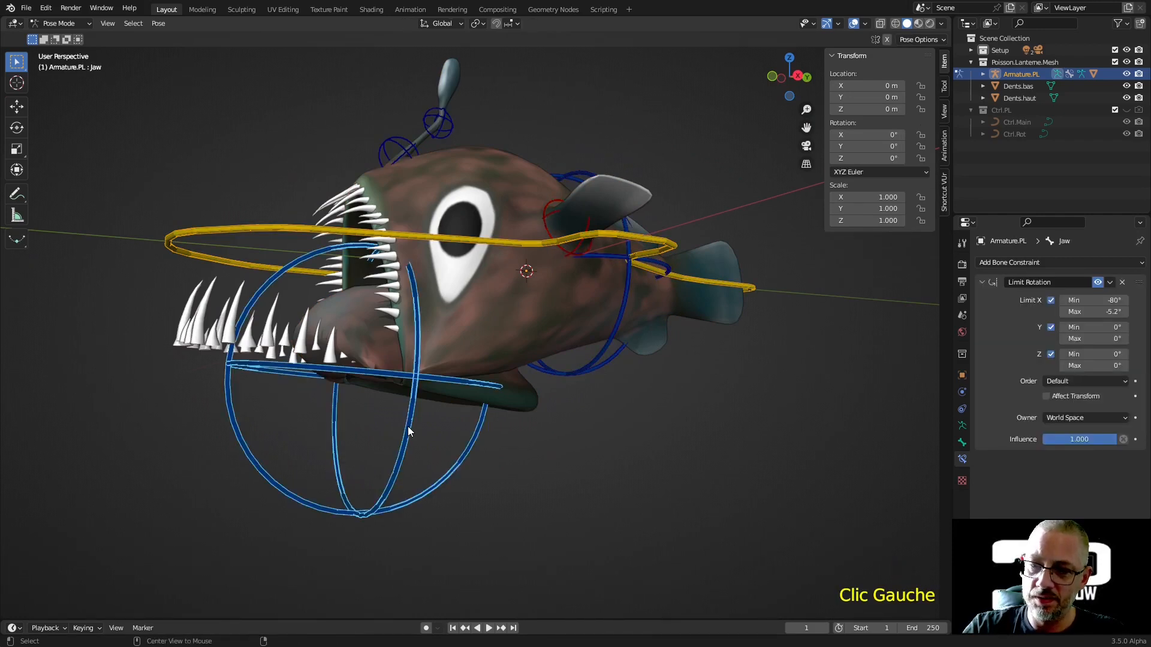
{"action": "key", "text": "alt+r"}
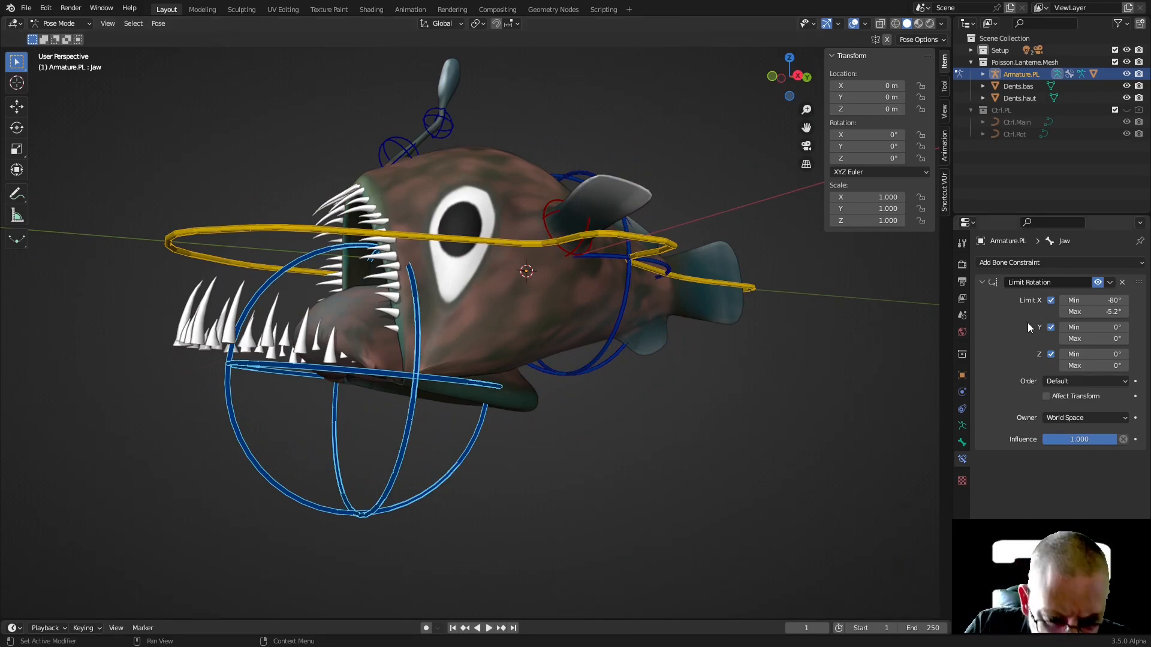
{"action": "left_click", "coordinate": [1094, 300]}
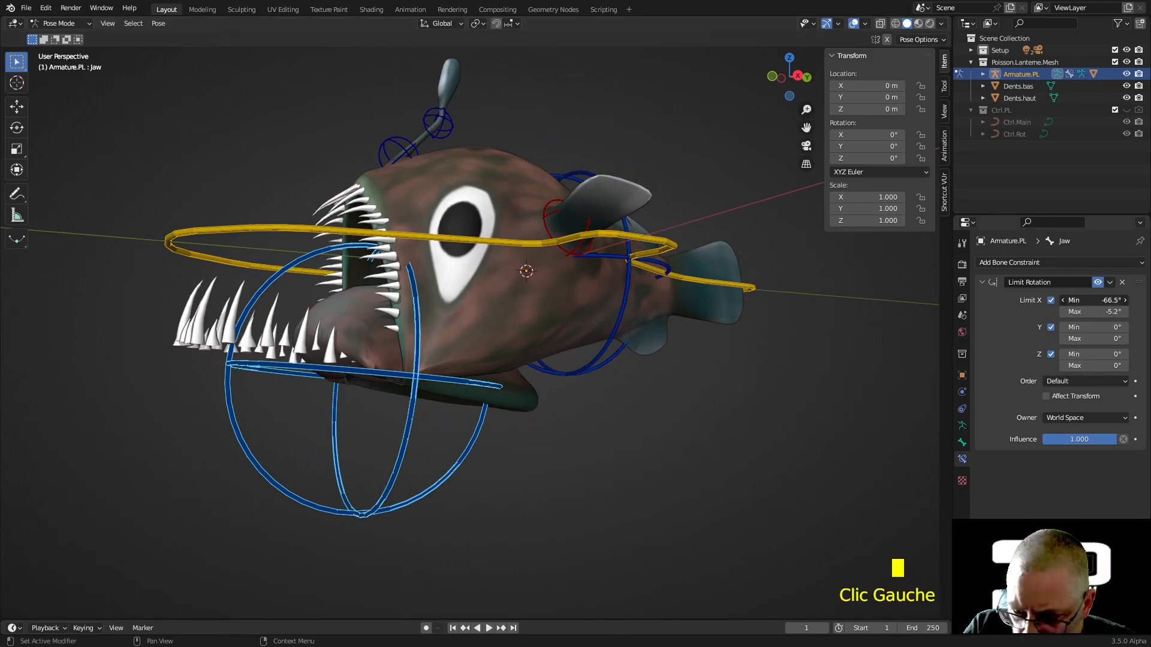
{"action": "left_click", "coordinate": [1123, 282]}
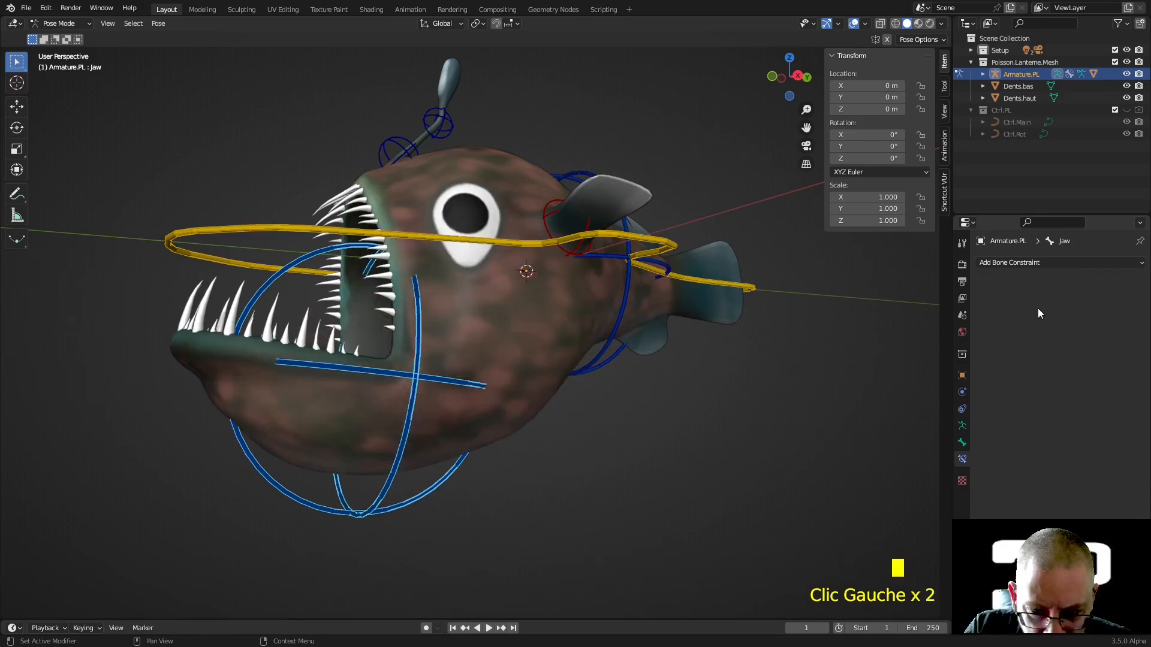
Step: Add a new Limit Rotation constraint to the Jaw bone with its owner set to Local Space
{"action": "middle_click_drag", "start_coordinate": [485, 426], "coordinate": [233, 388]}
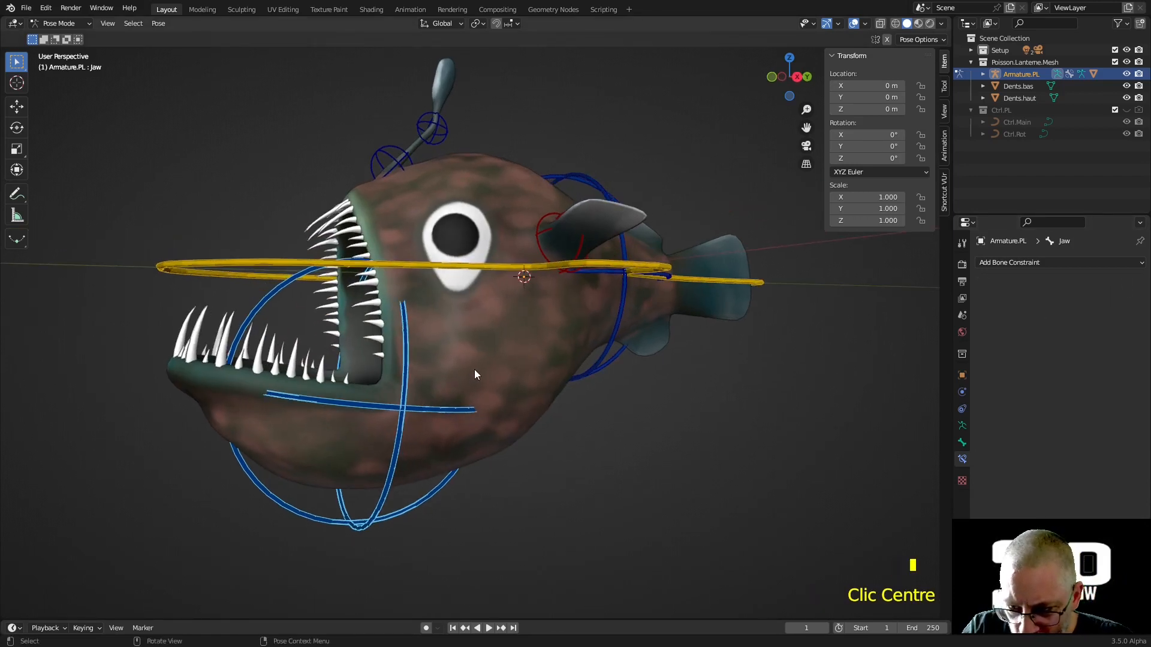
{"action": "key", "text": "KP_3"}
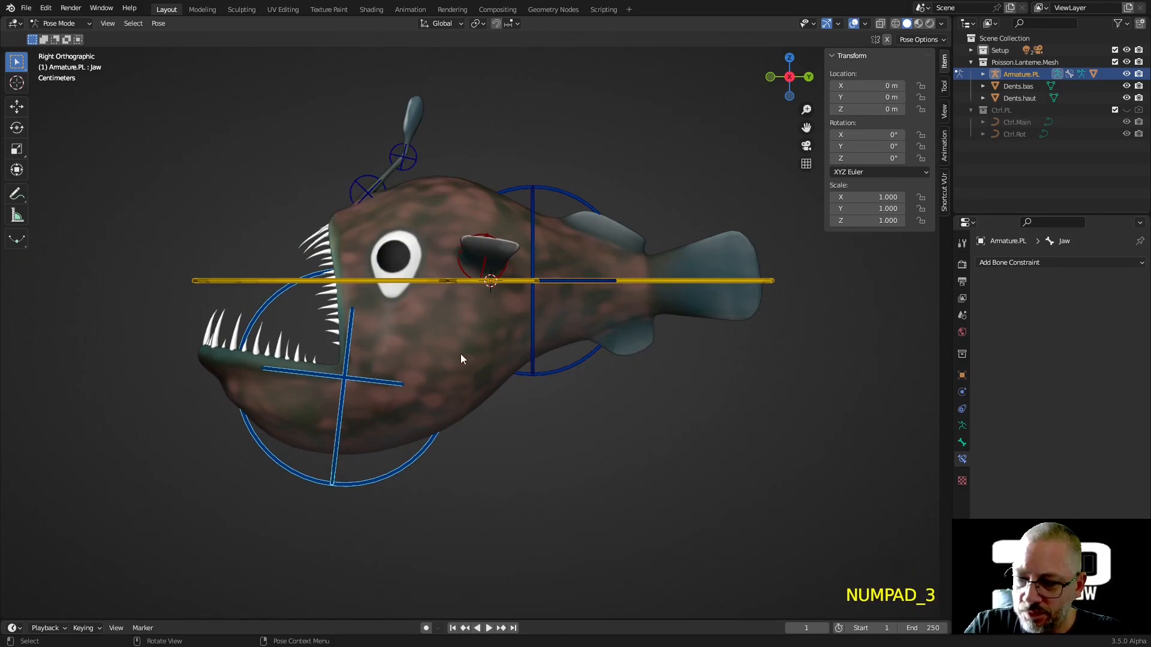
{"action": "left_click", "coordinate": [1021, 262]}
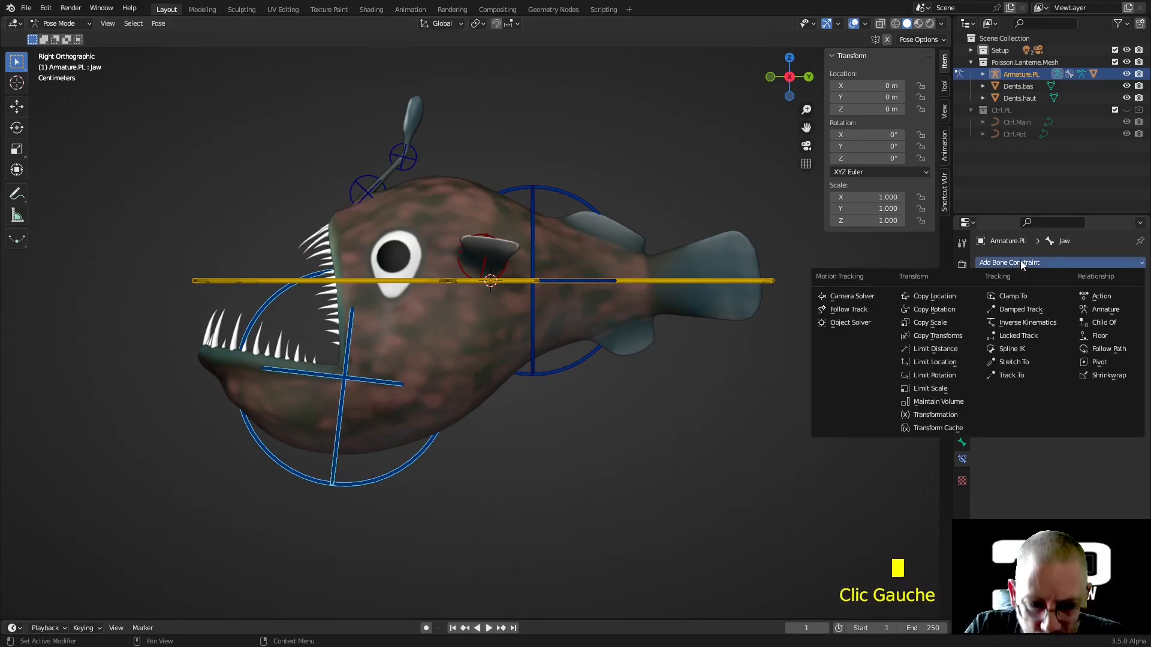
{"action": "left_click", "coordinate": [950, 376]}
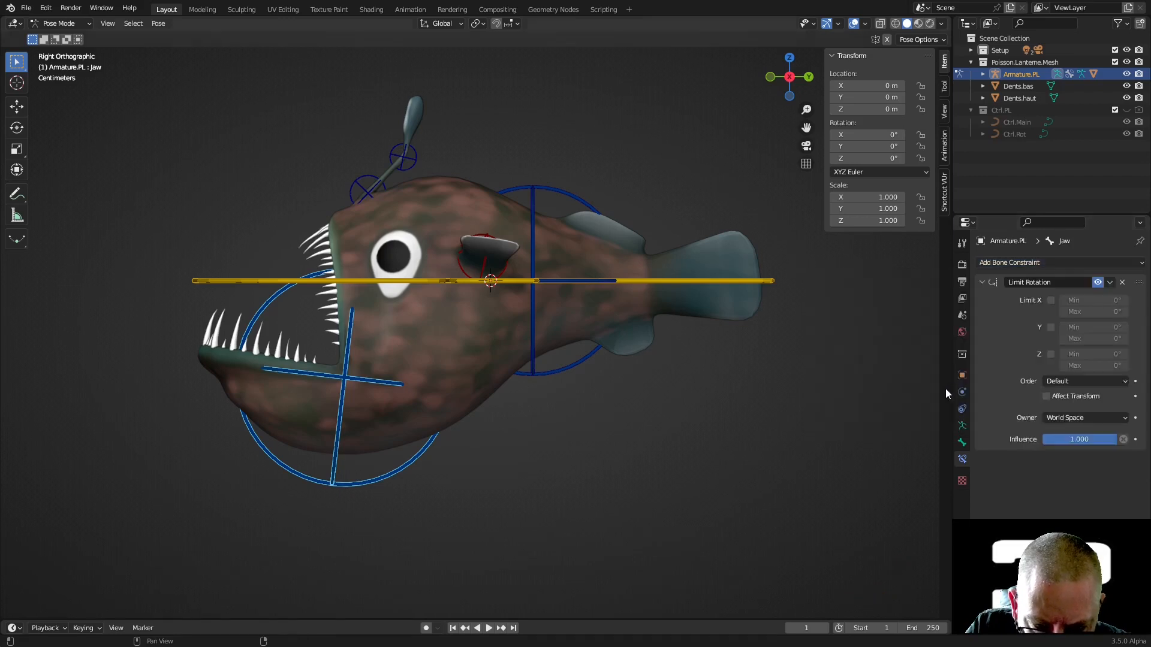
{"action": "left_click", "coordinate": [1075, 419]}
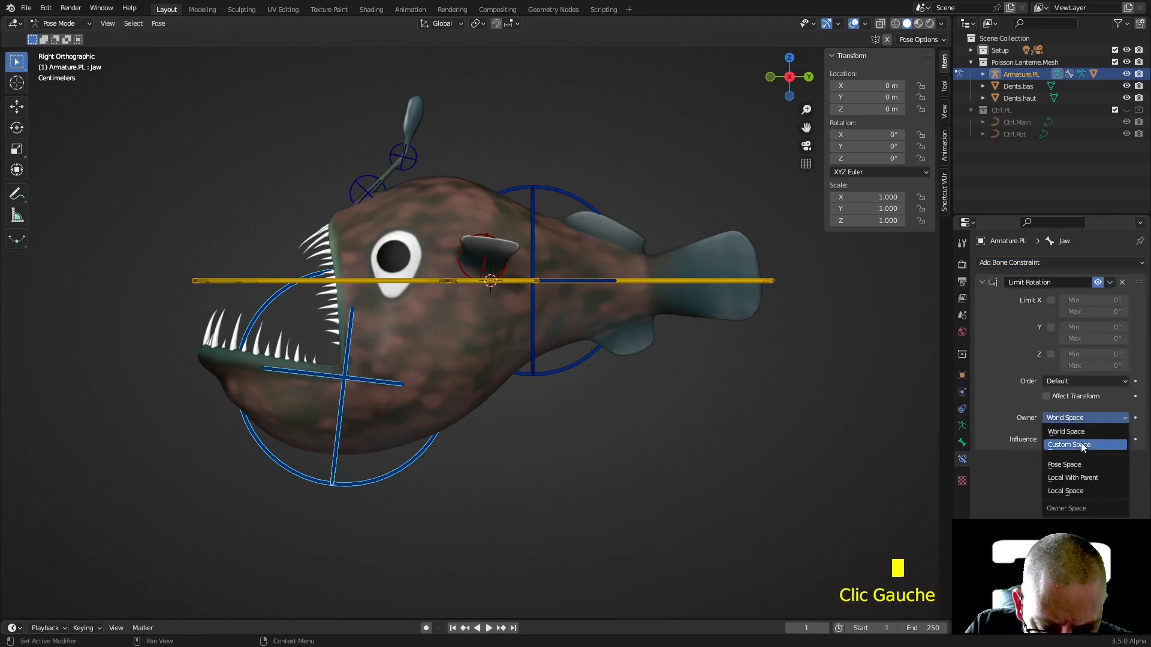
{"action": "left_click", "coordinate": [1064, 490]}
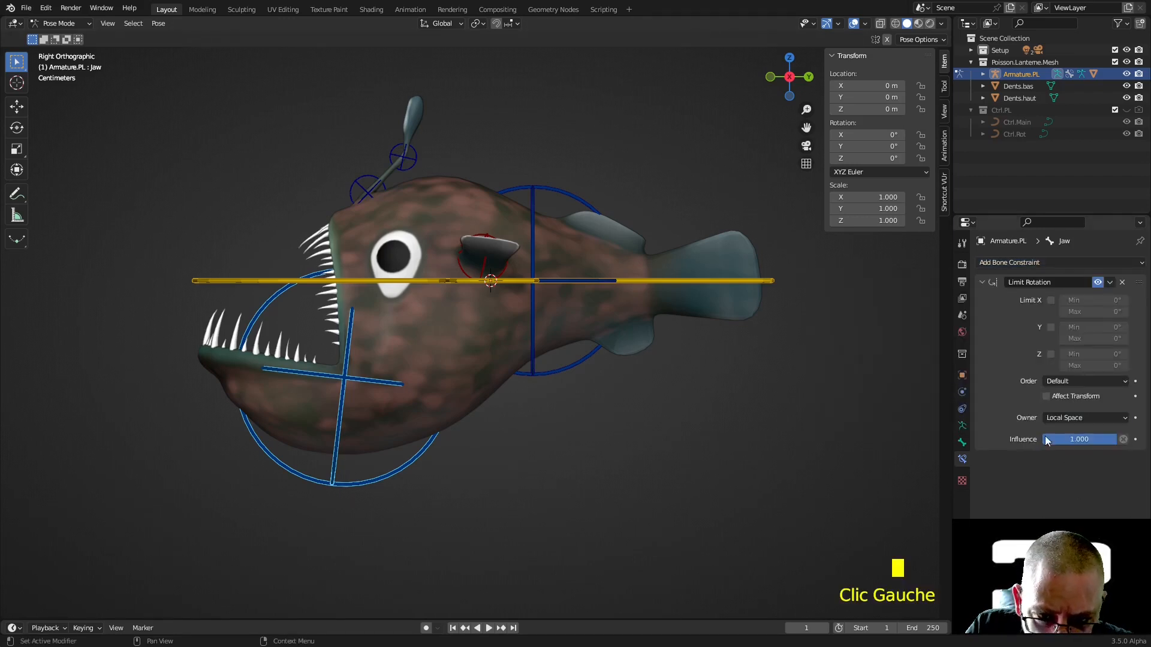
Step: Set the Jaw constraint's order to XYZ Euler and enable its X, Y and Z limits
{"action": "left_click", "coordinate": [1085, 380]}
{"action": "left_click", "coordinate": [1076, 408]}
{"action": "left_click", "coordinate": [1050, 328]}
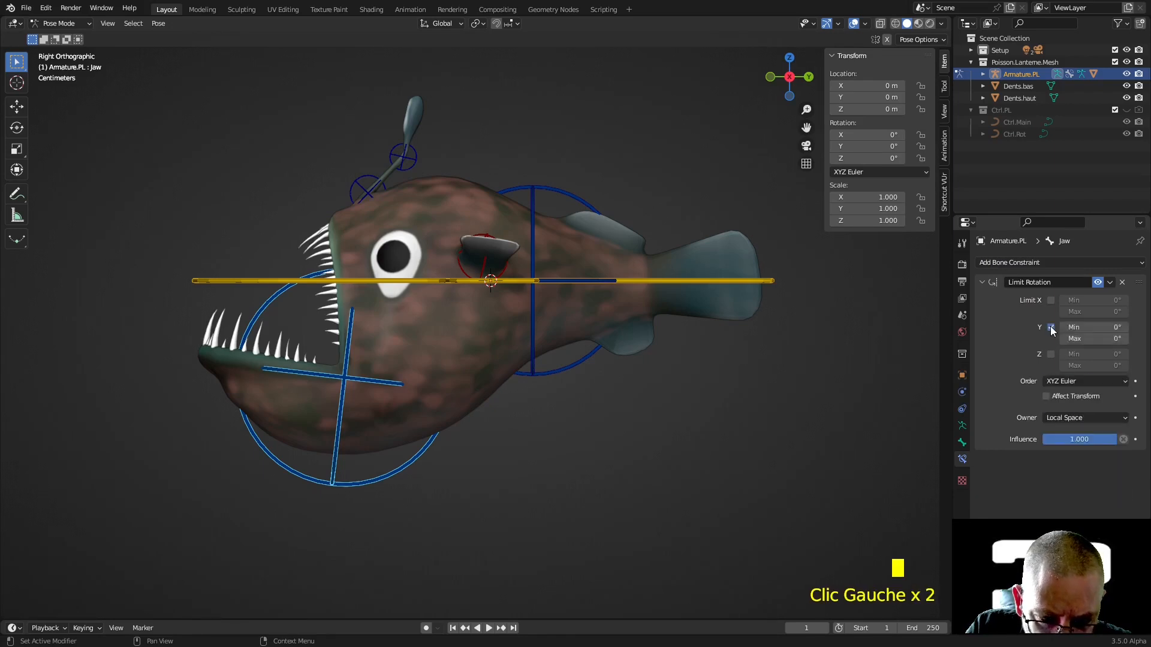
{"action": "left_click", "coordinate": [1051, 354]}
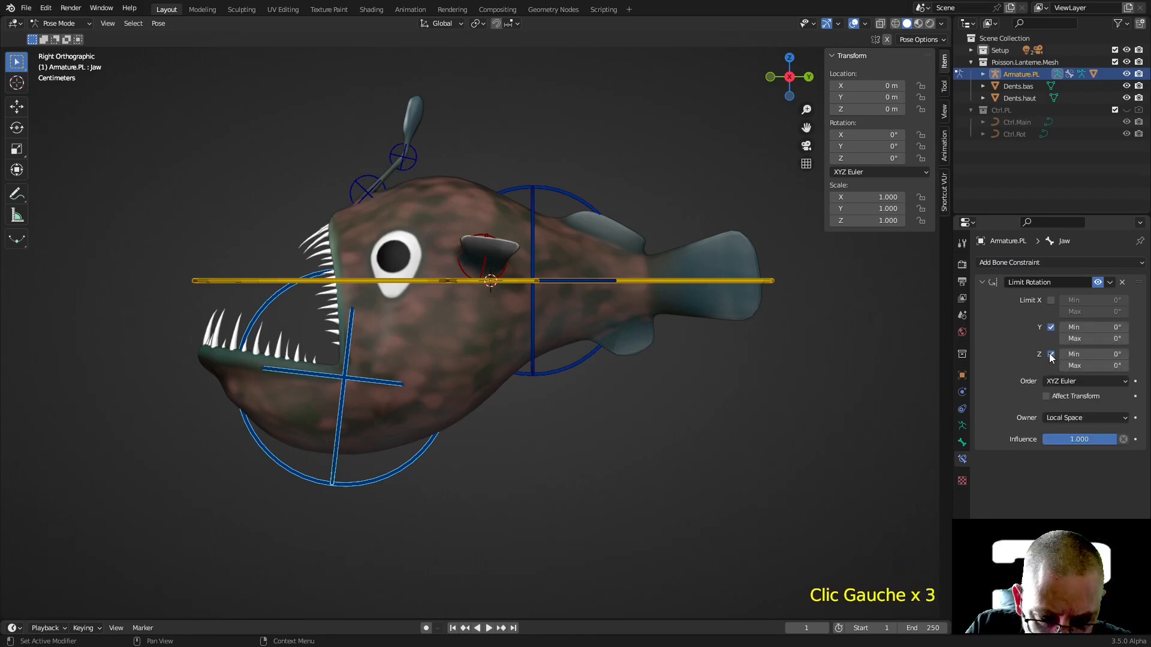
{"action": "left_click", "coordinate": [1051, 301]}
{"action": "mouse_move", "coordinate": [1092, 301]}
{"action": "left_mouse_down"}
{"action": "mouse_move", "coordinate": [1106, 300]}
{"action": "mouse_move", "coordinate": [1092, 300]}
{"action": "left_mouse_up"}
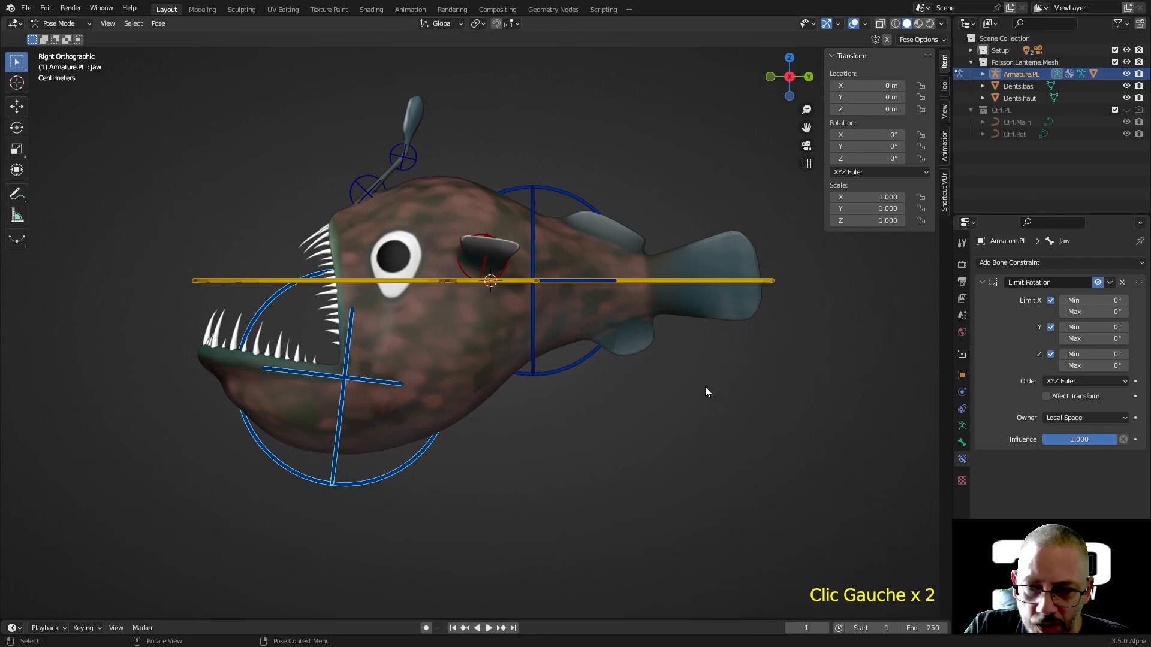
Step: Try an X maximum of -80° in the Jaw's Limit Rotation constraint and test-rotate the bone
{"action": "key", "text": "r"}
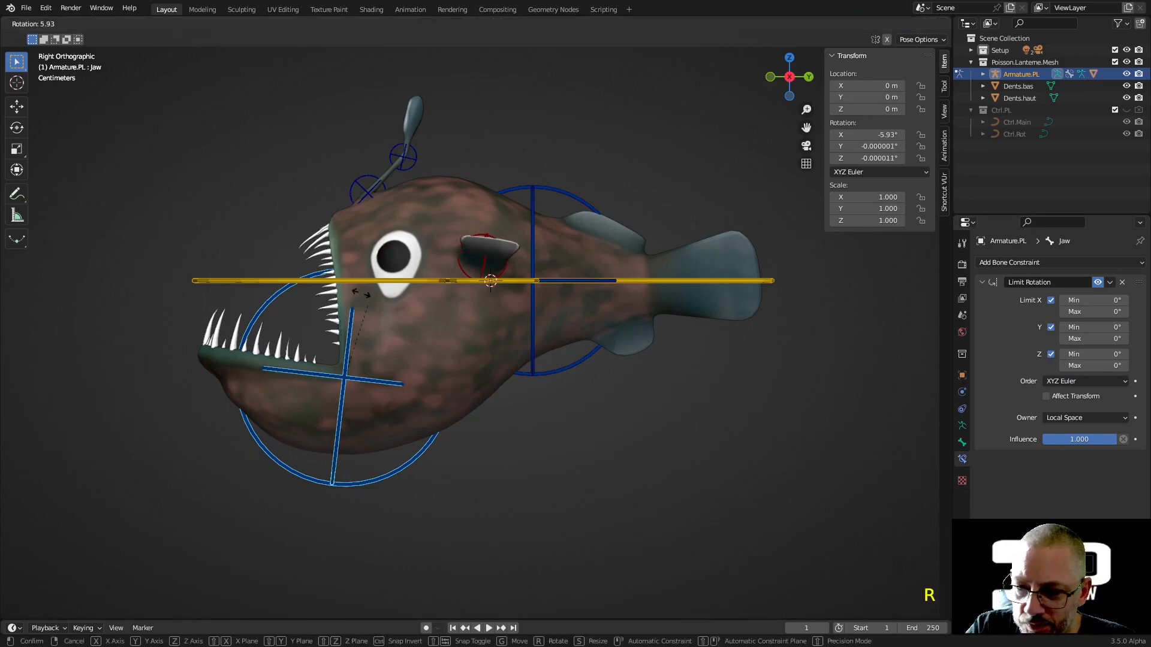
{"action": "right_click", "coordinate": [360, 294]}
{"action": "left_click_drag", "start_coordinate": [1112, 312], "coordinate": [1070, 312]}
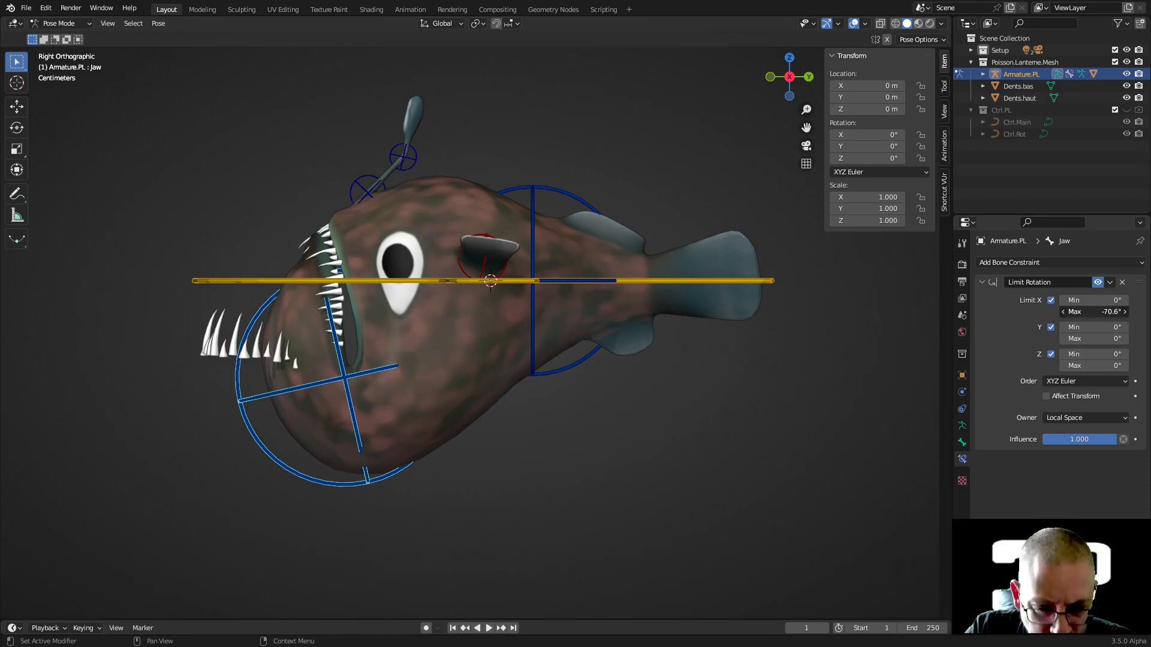
{"action": "right_click", "coordinate": [1112, 312]}
{"action": "left_click", "coordinate": [1112, 312]}
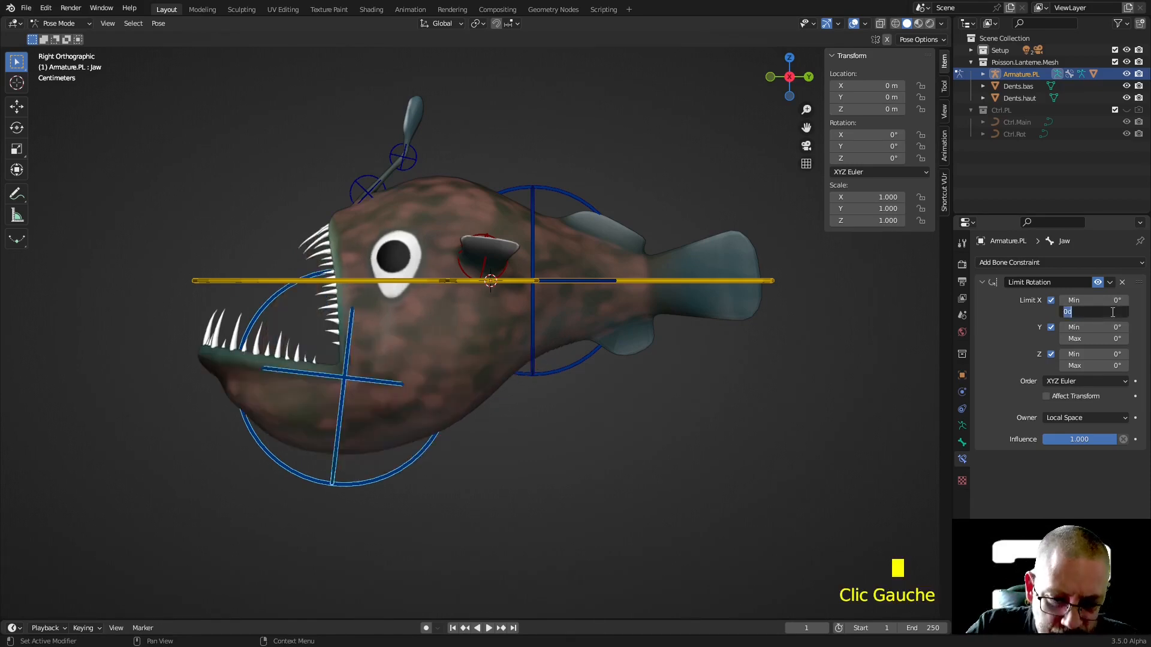
{"action": "key", "text": "Return"}
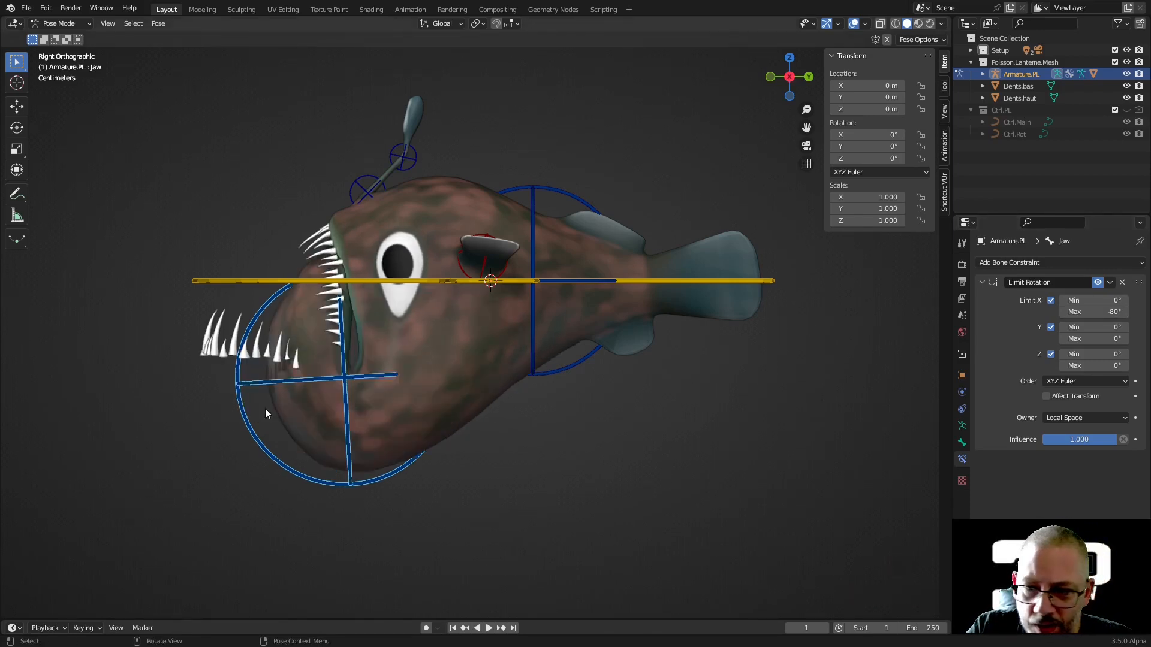
{"action": "key", "text": "r"}
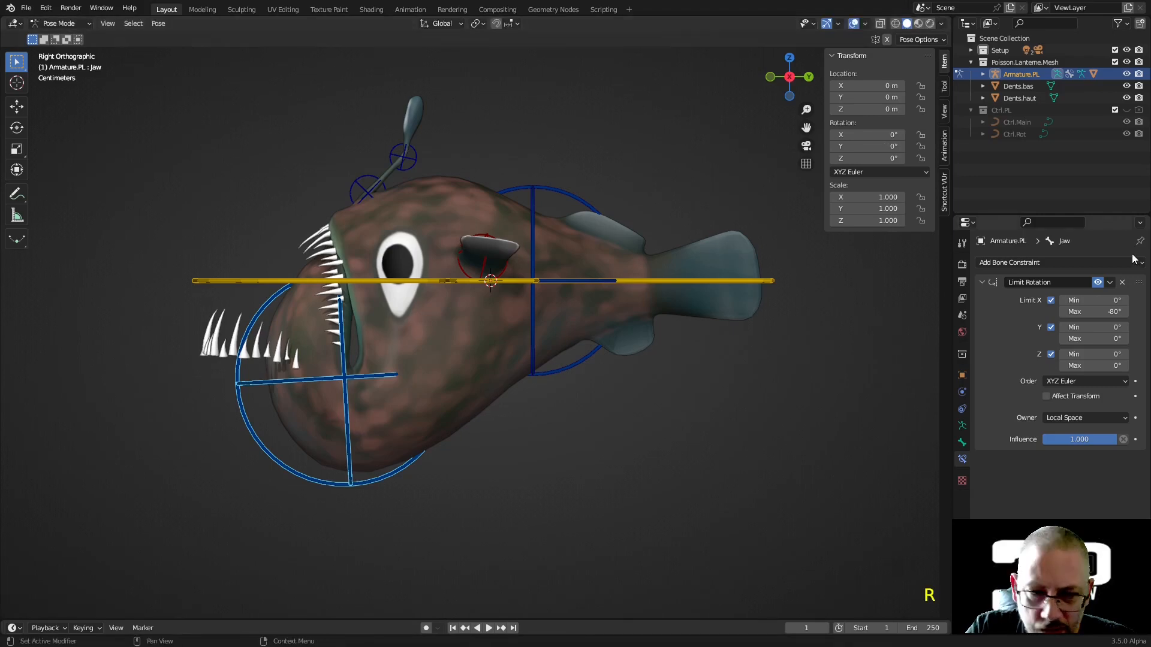
Step: Set the Jaw's X rotation limits to a minimum of -80° and a maximum of 0°, and test-rotate the bone
{"action": "left_click", "coordinate": [1110, 300]}
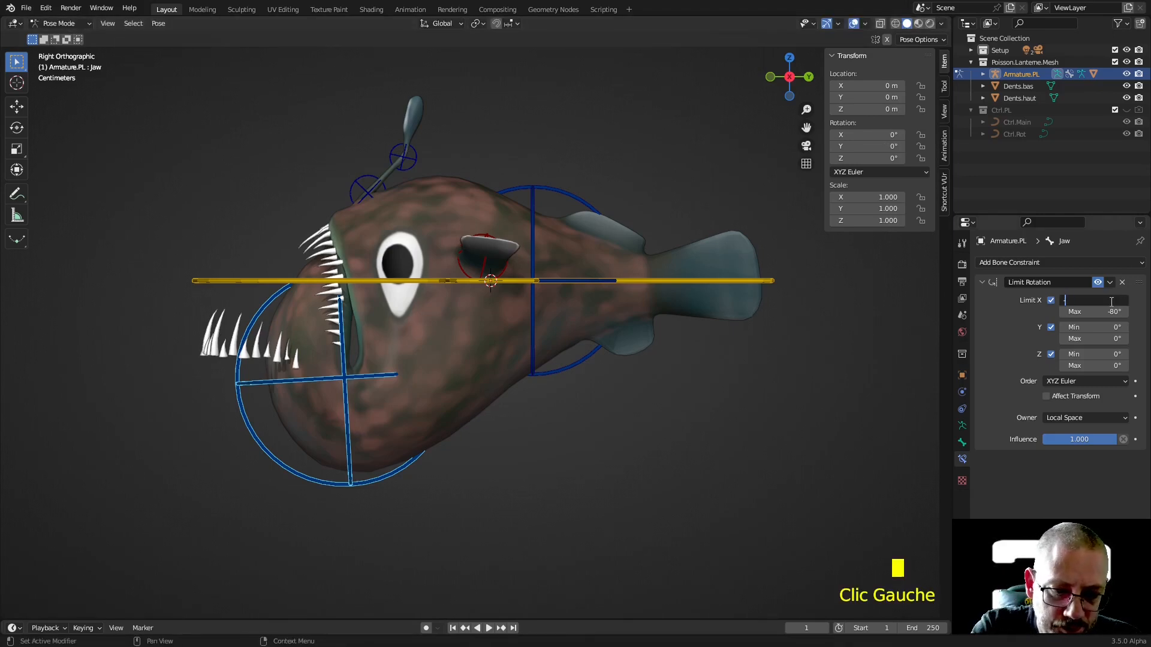
{"action": "double_click", "coordinate": [1118, 313]}
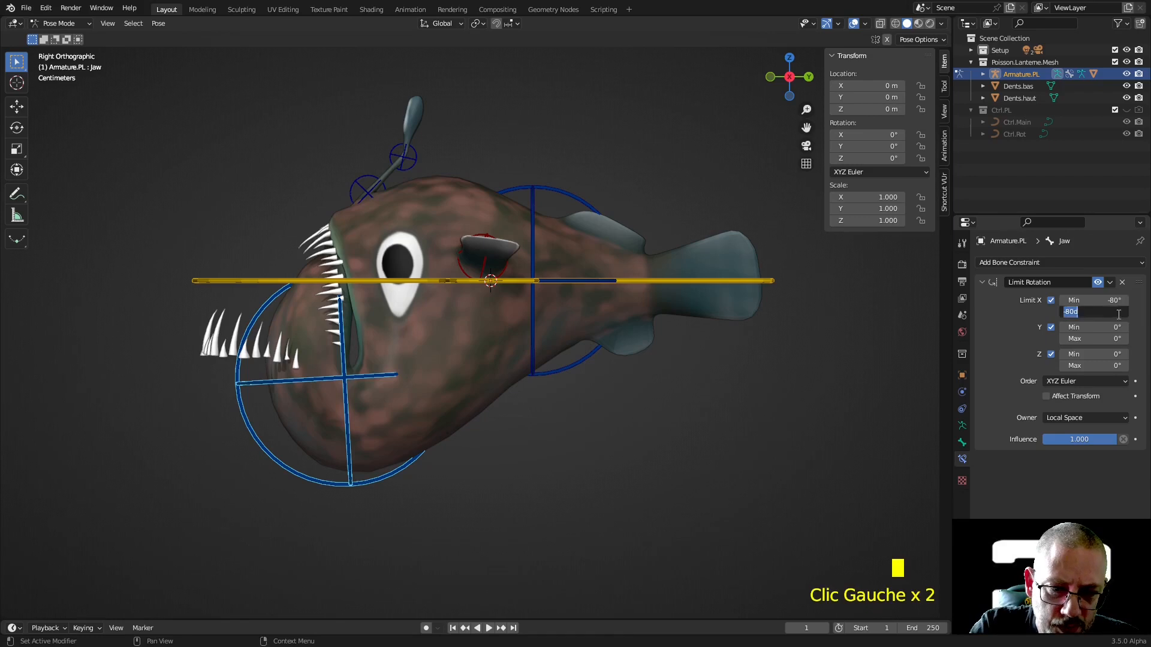
{"action": "type", "text": "0"}
{"action": "key", "text": "Return"}
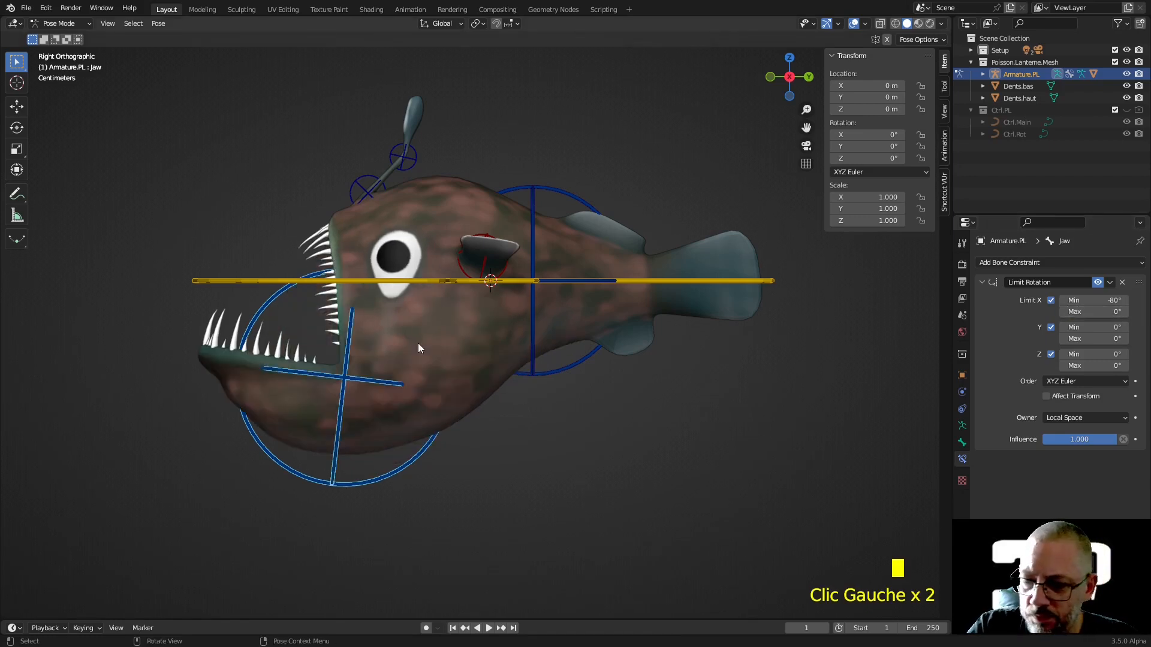
{"action": "key", "text": "r"}
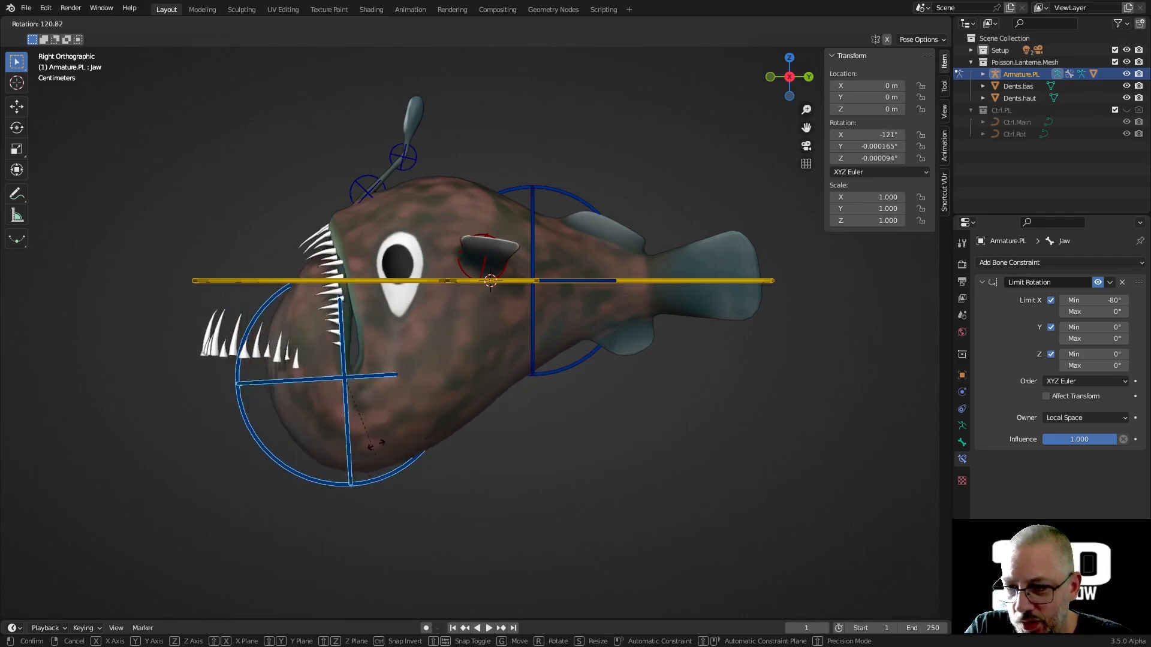
{"action": "key", "text": "Escape"}
Step: In Object Mode, select the lower teeth Dents.bas and add Armature.PL as the active object
{"action": "middle_click_drag", "start_coordinate": [495, 217], "coordinate": [640, 368]}
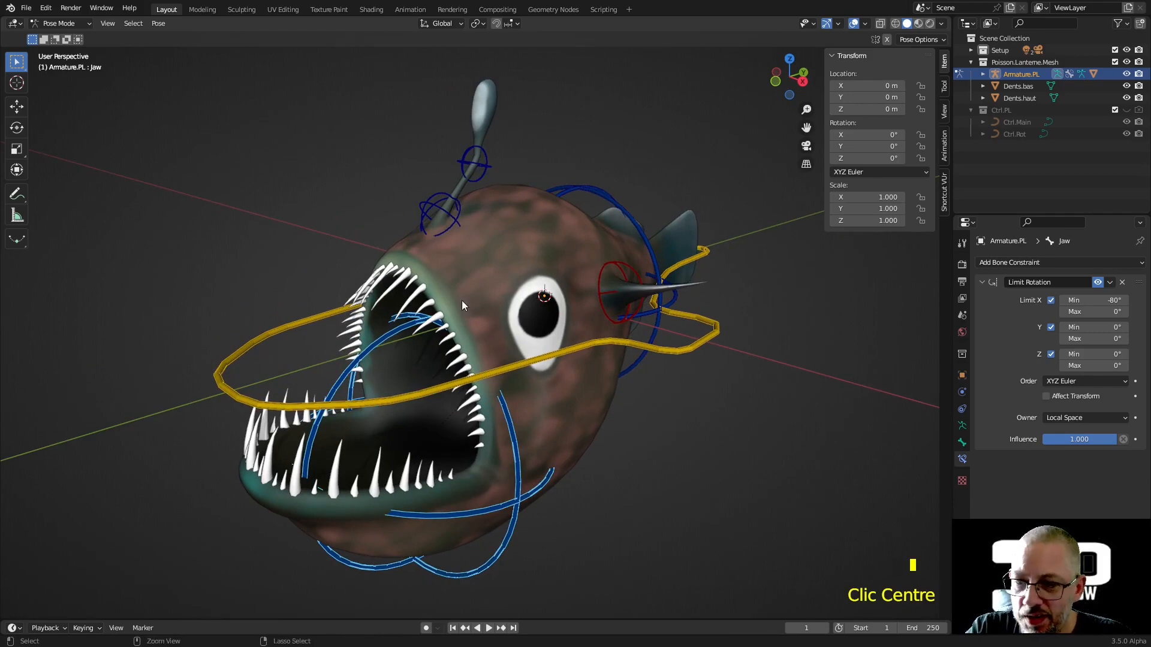
{"action": "key", "text": "ctrl+Tab"}
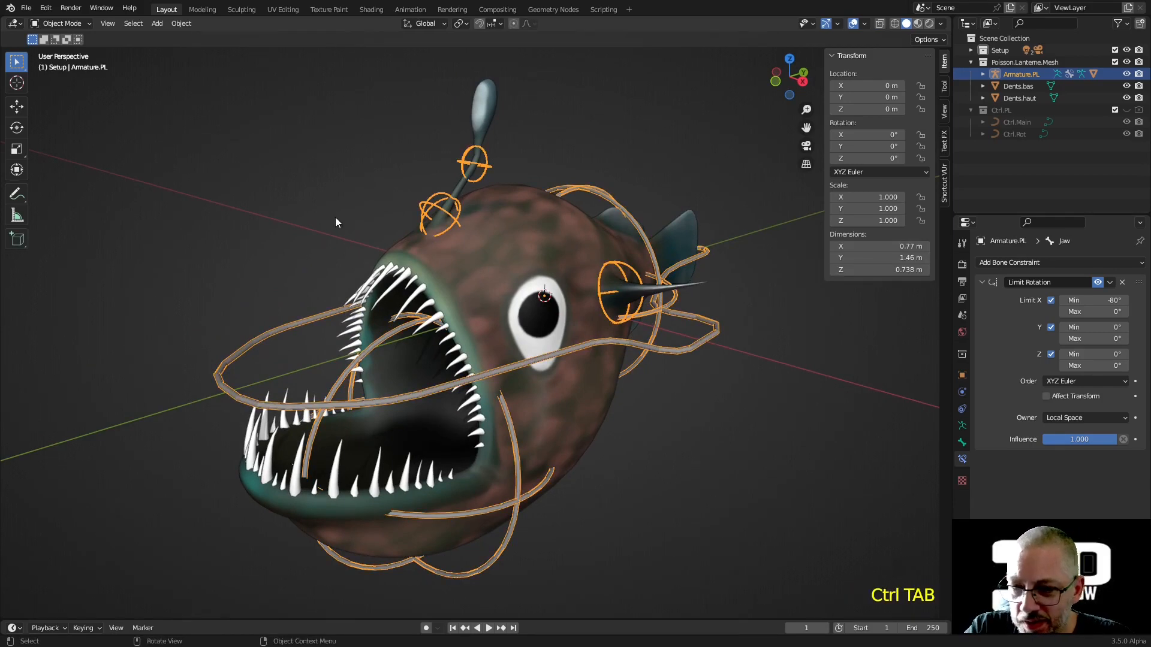
{"action": "left_click", "coordinate": [294, 424]}
{"action": "double_click", "coordinate": [261, 460]}
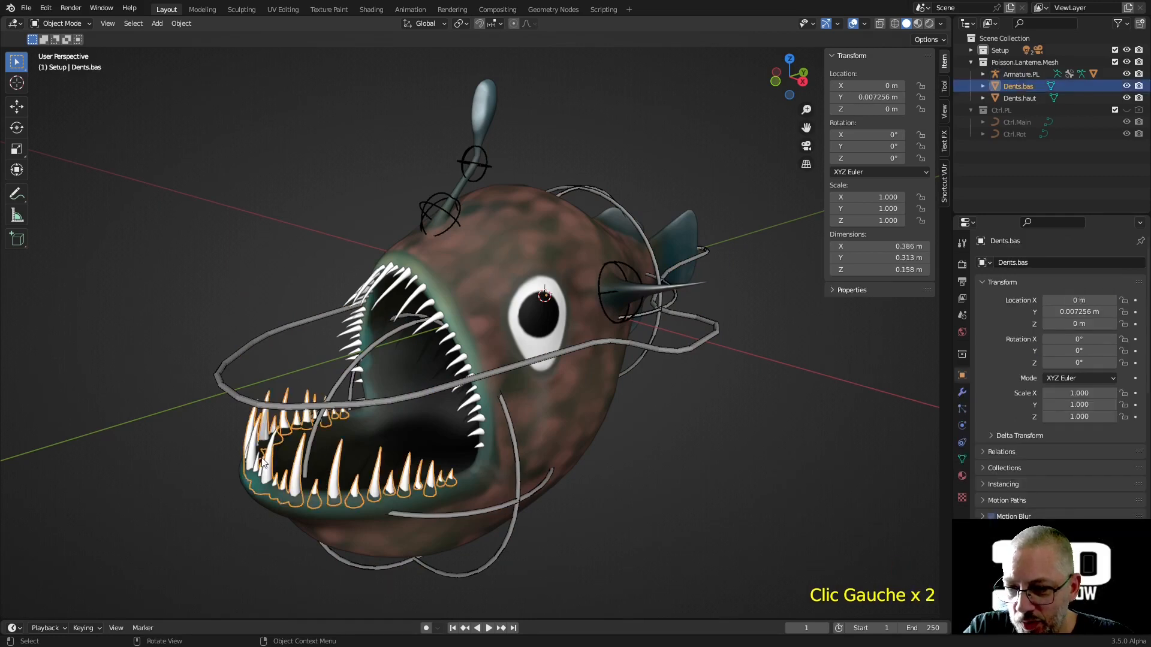
{"action": "middle_click_drag", "start_coordinate": [260, 459], "coordinate": [251, 443]}
{"action": "left_click", "coordinate": [214, 305], "text": "shift"}
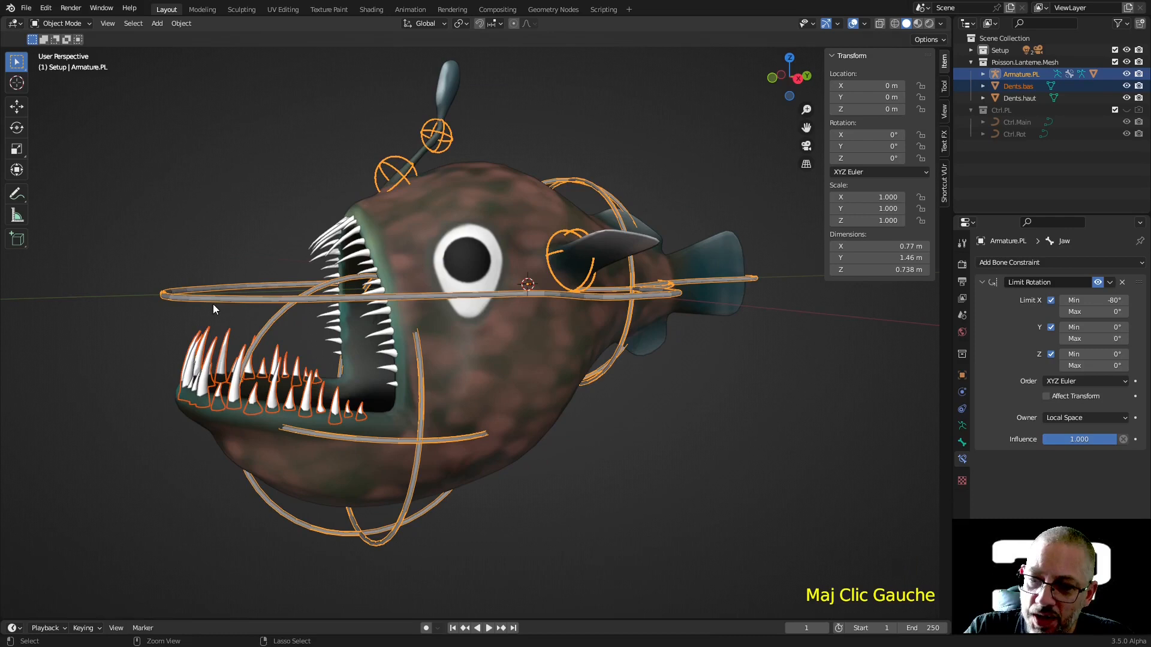
{"action": "key", "text": "ctrl+Tab"}
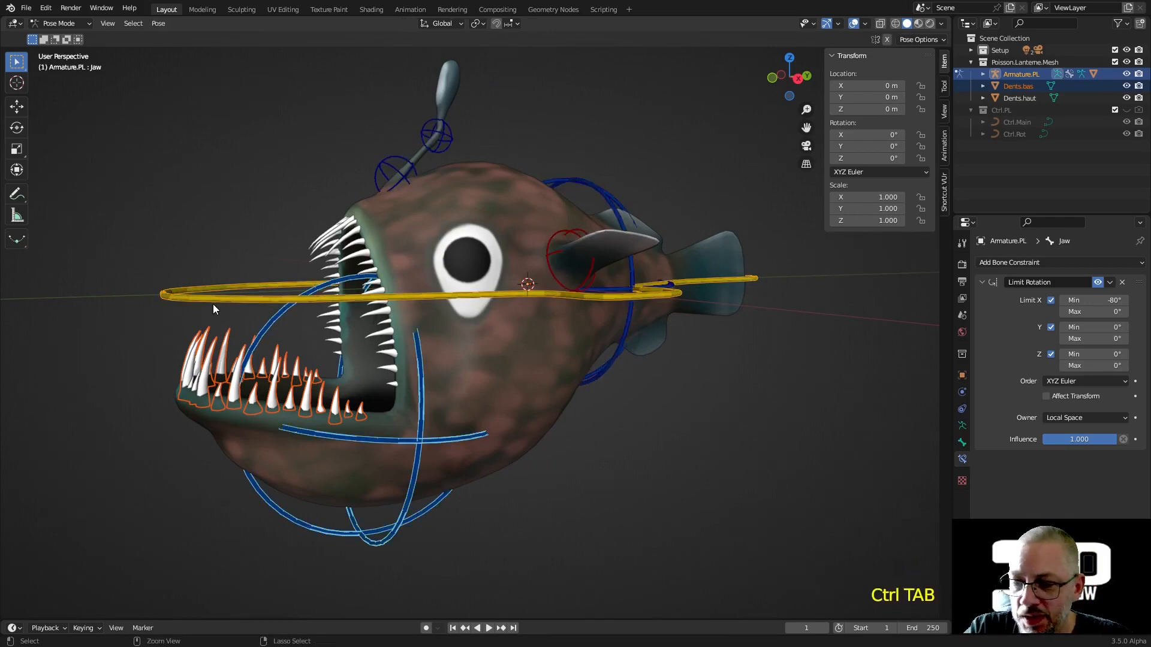
{"action": "key", "text": "ctrl+Tab"}
{"action": "left_click", "coordinate": [197, 204]}
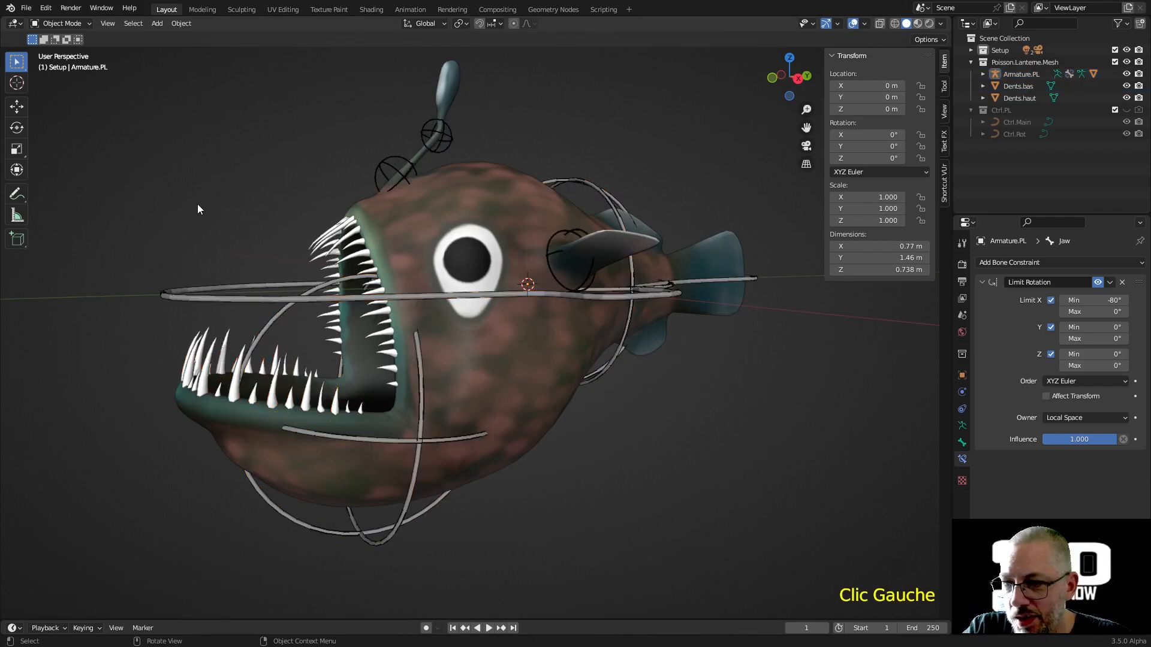
{"action": "left_click", "coordinate": [211, 355]}
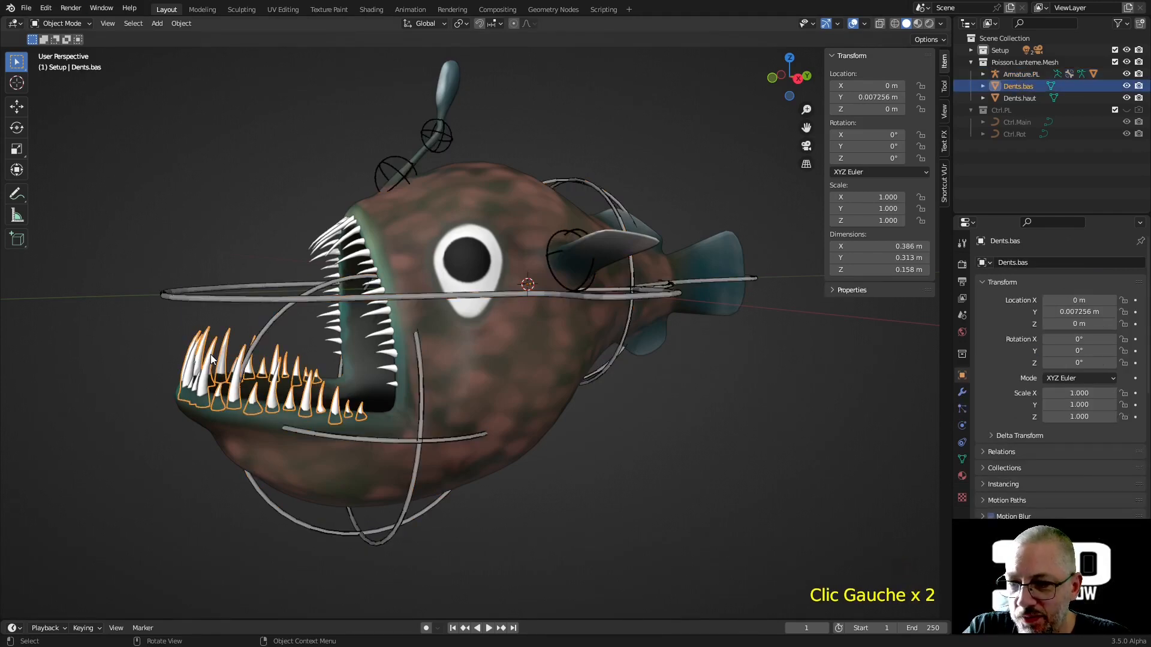
{"action": "left_click", "coordinate": [229, 296], "text": "shift"}
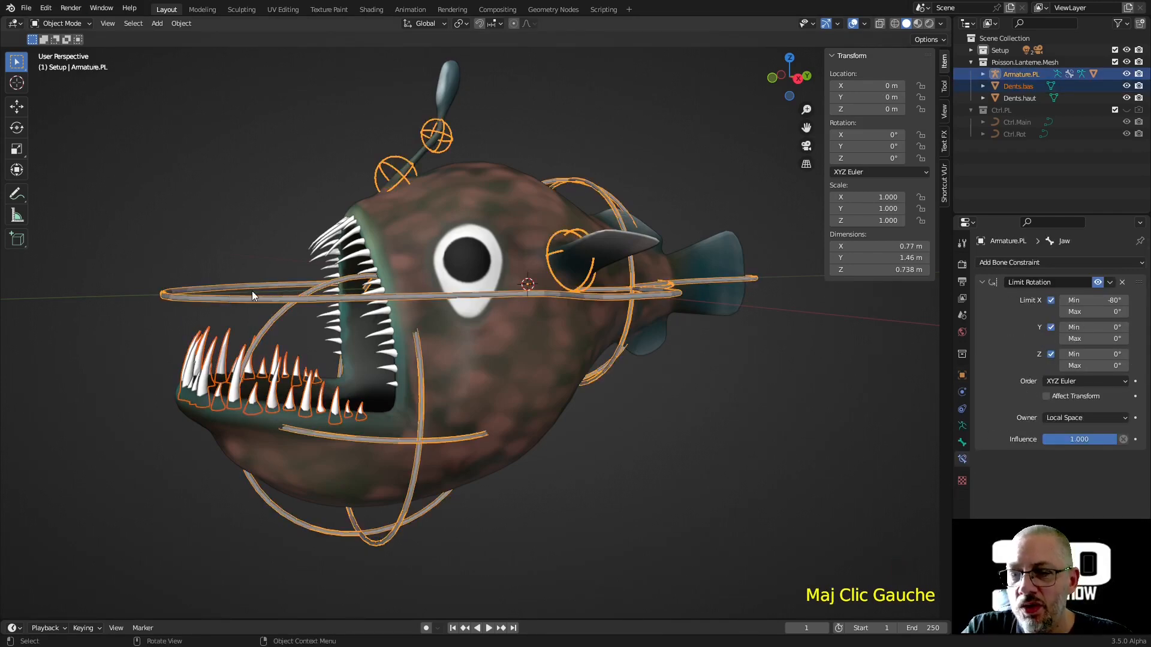
Step: In Pose Mode, parent the lower teeth to the Jaw bone using the Bone parent type
{"action": "left_click", "coordinate": [58, 24]}
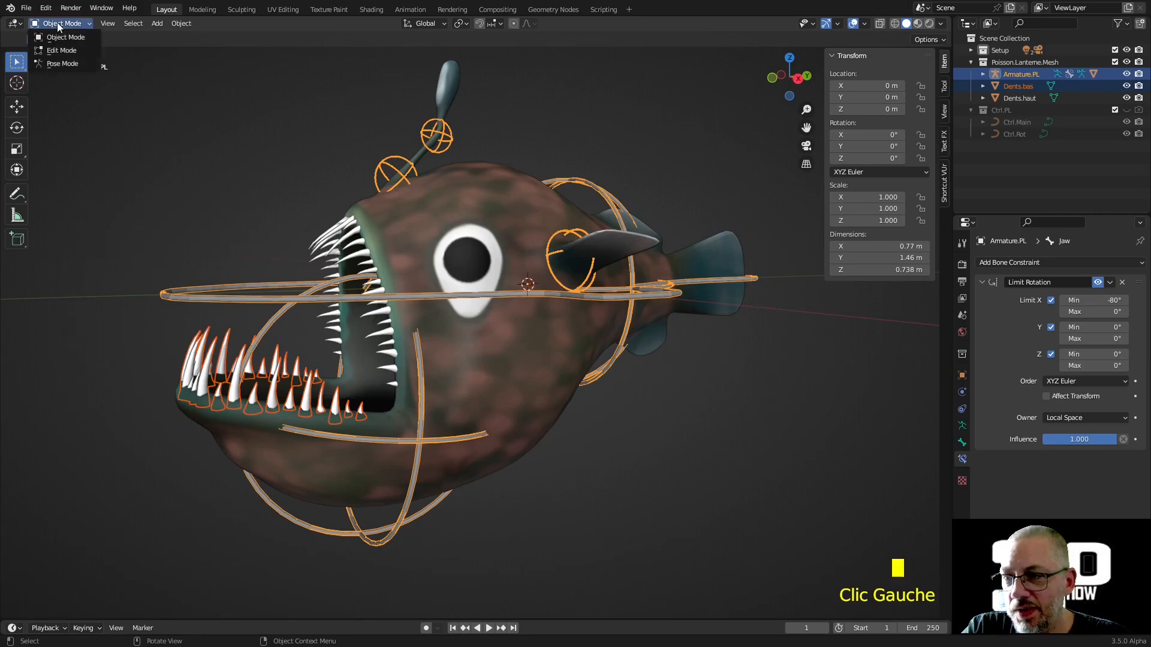
{"action": "left_click", "coordinate": [63, 61]}
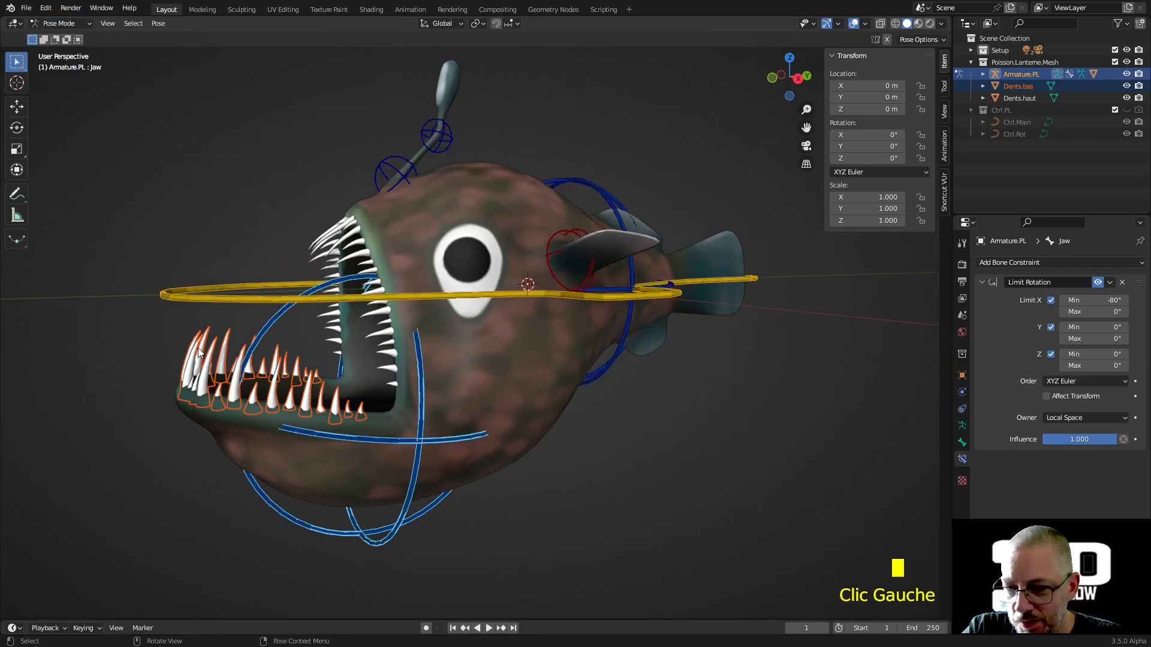
{"action": "left_click", "coordinate": [271, 322]}
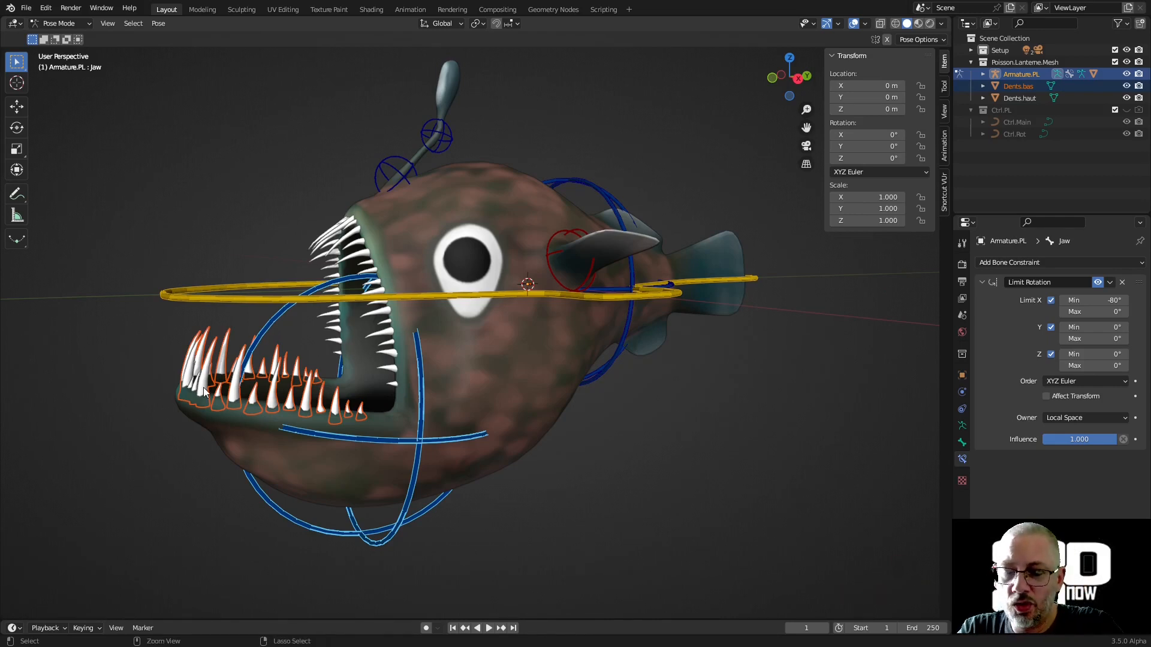
{"action": "key", "text": "ctrl+p"}
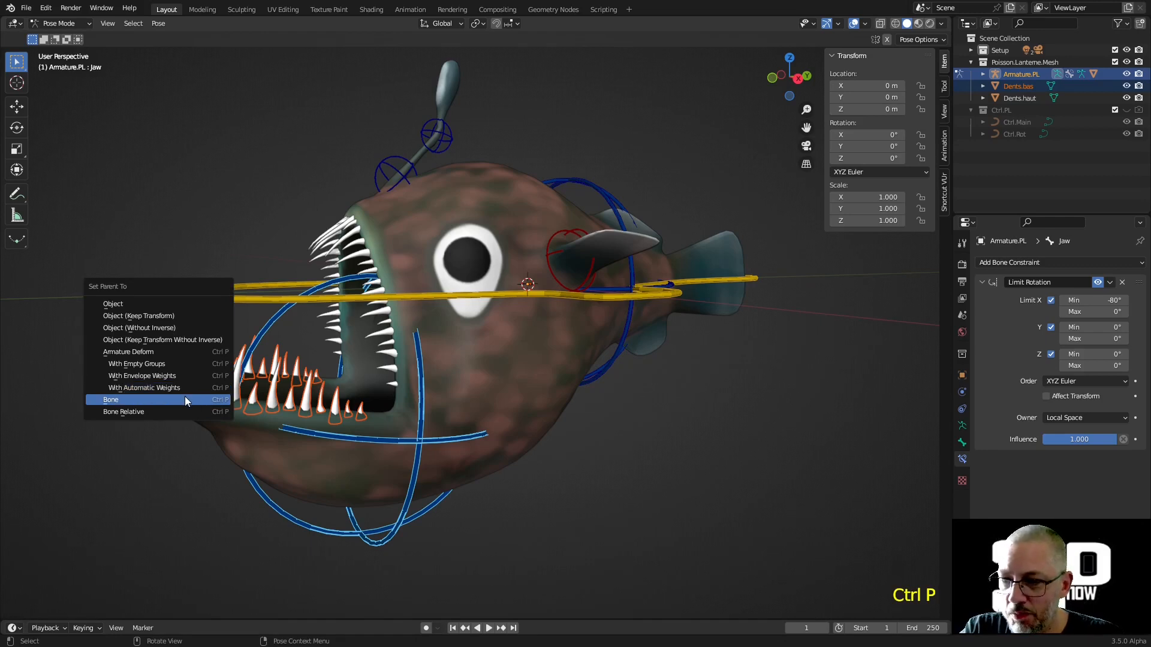
{"action": "left_click", "coordinate": [184, 398]}
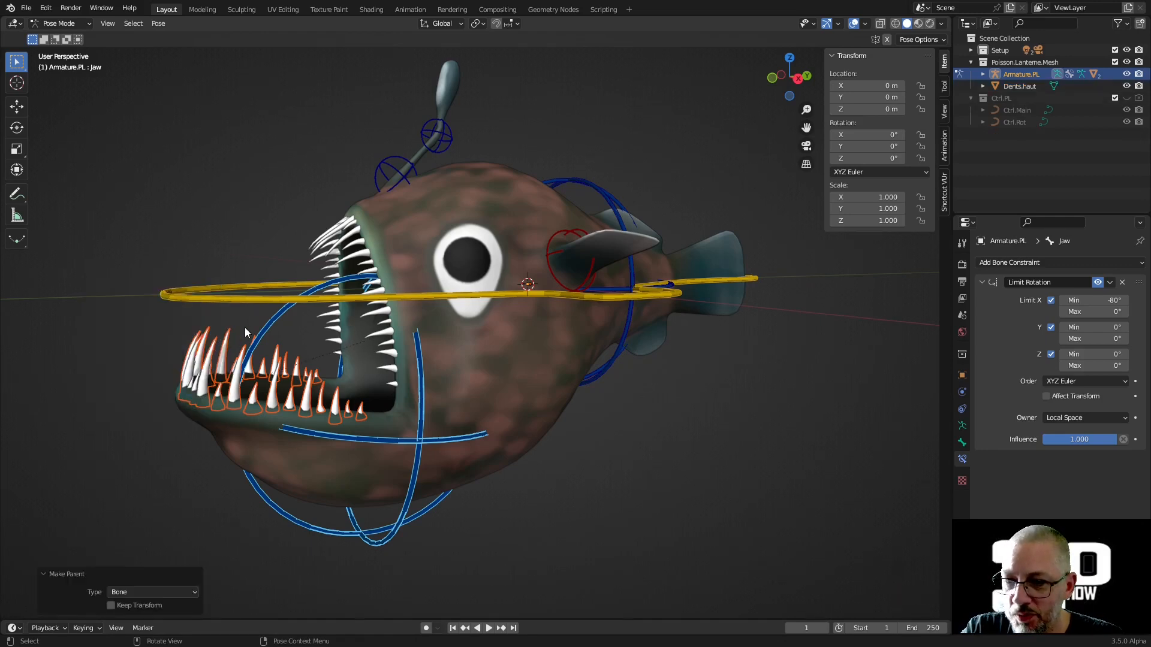
Step: Test-rotate the Jaw bone to check how the lower teeth follow it, and cancel the rotation
{"action": "left_click", "coordinate": [260, 340]}
{"action": "key", "text": "r"}
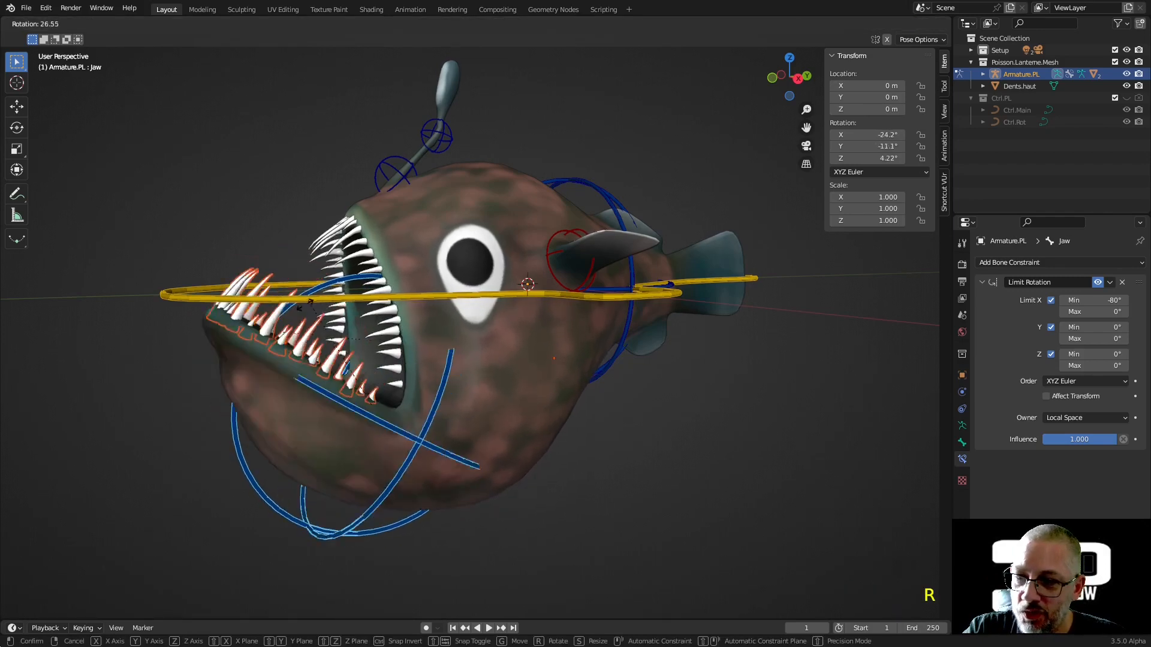
{"action": "key", "text": "Escape"}
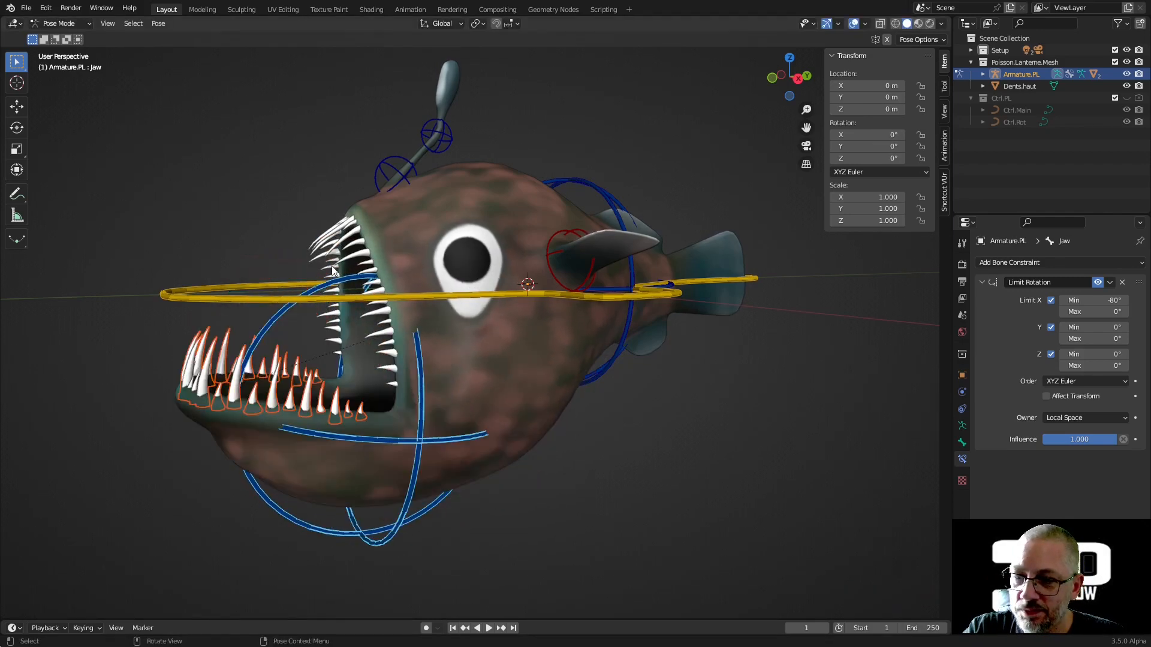
Step: In Object Mode, select the upper teeth Dents.haut and add Armature.PL as the active object
{"action": "left_click", "coordinate": [343, 235]}
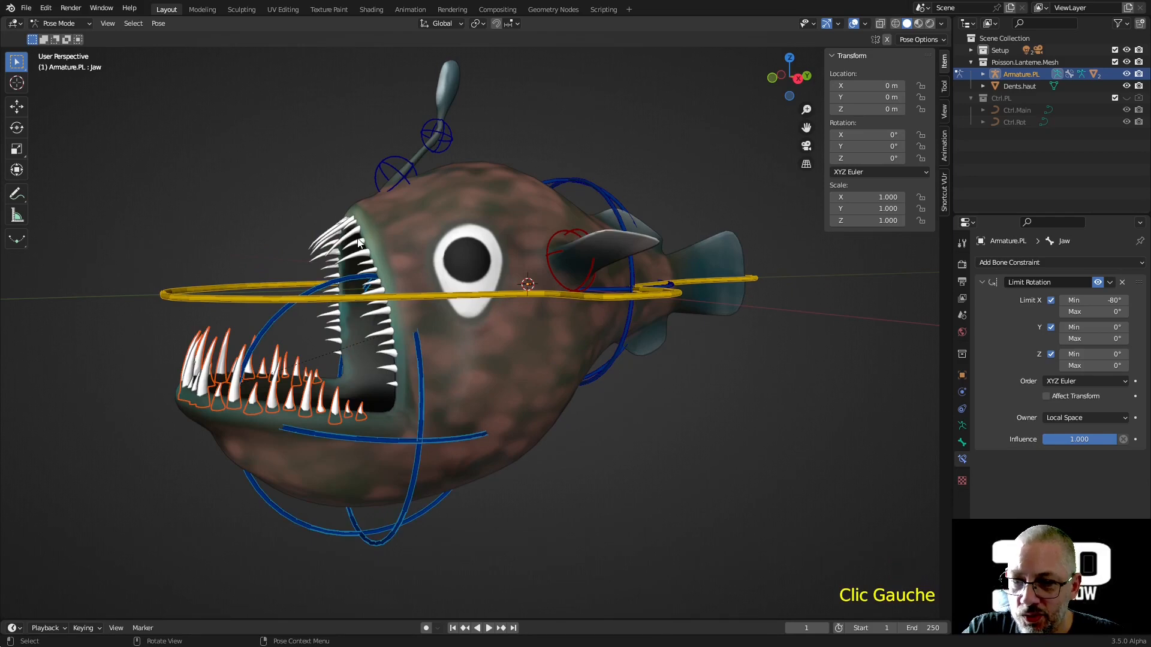
{"action": "key", "text": "ctrl+Tab"}
{"action": "left_click", "coordinate": [334, 229]}
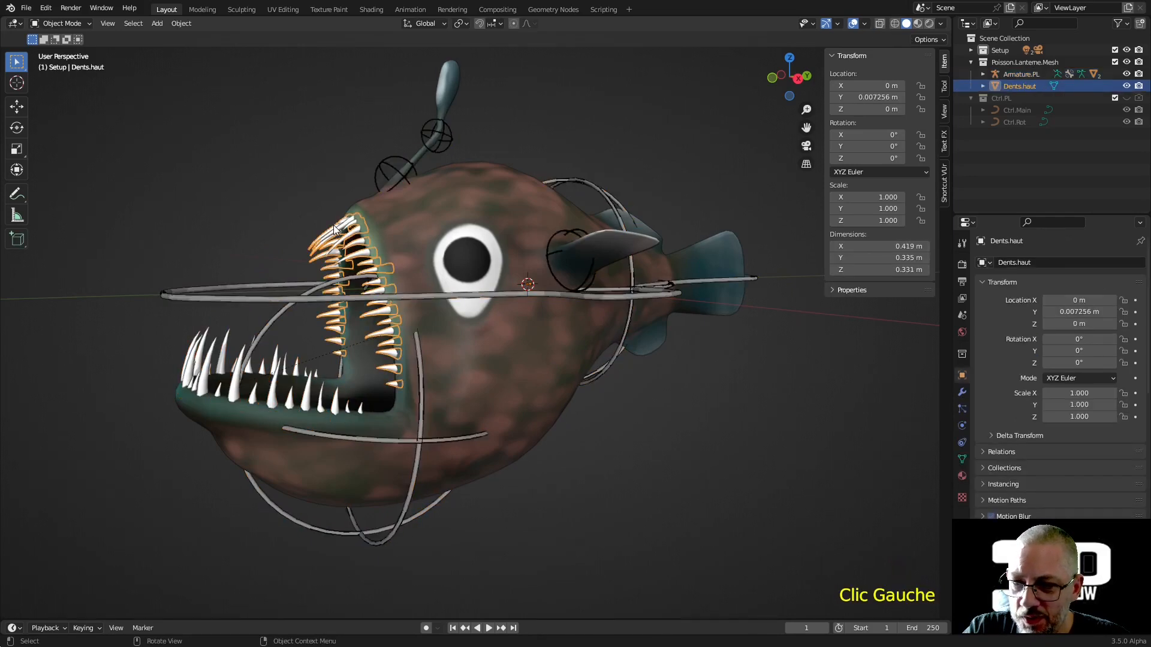
{"action": "left_click", "coordinate": [246, 293], "text": "shift"}
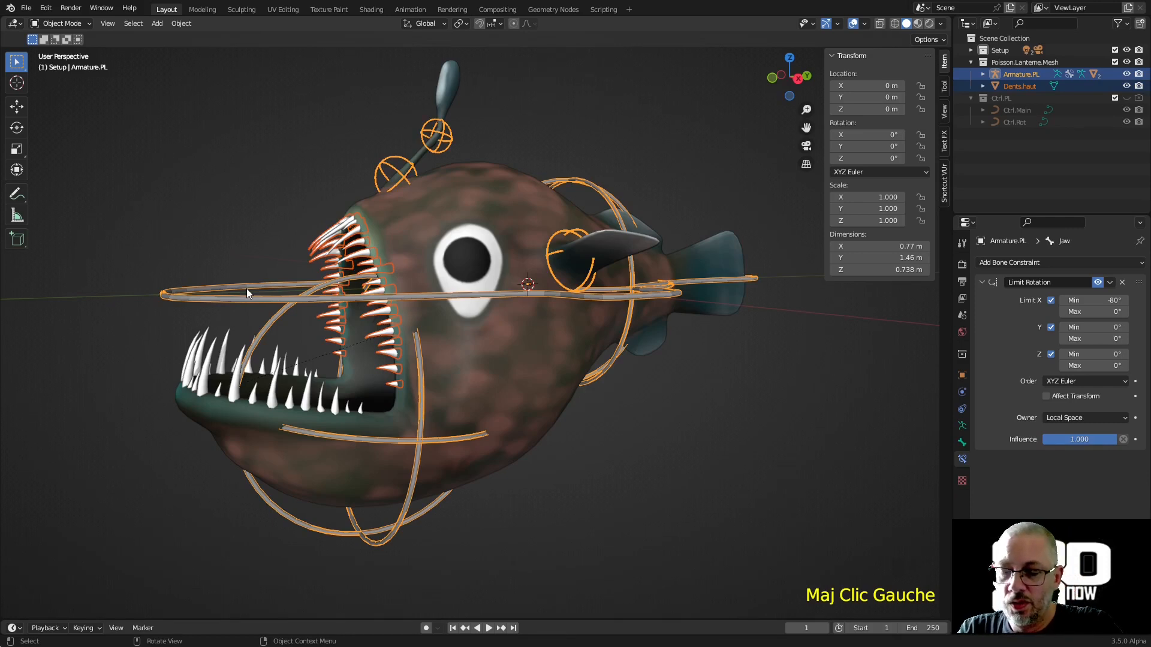
Step: In Pose Mode, parent the upper teeth to the Main bone using the Bone parent type, and test-move the rig
{"action": "key", "text": "ctrl+Tab"}
{"action": "left_click", "coordinate": [247, 289]}
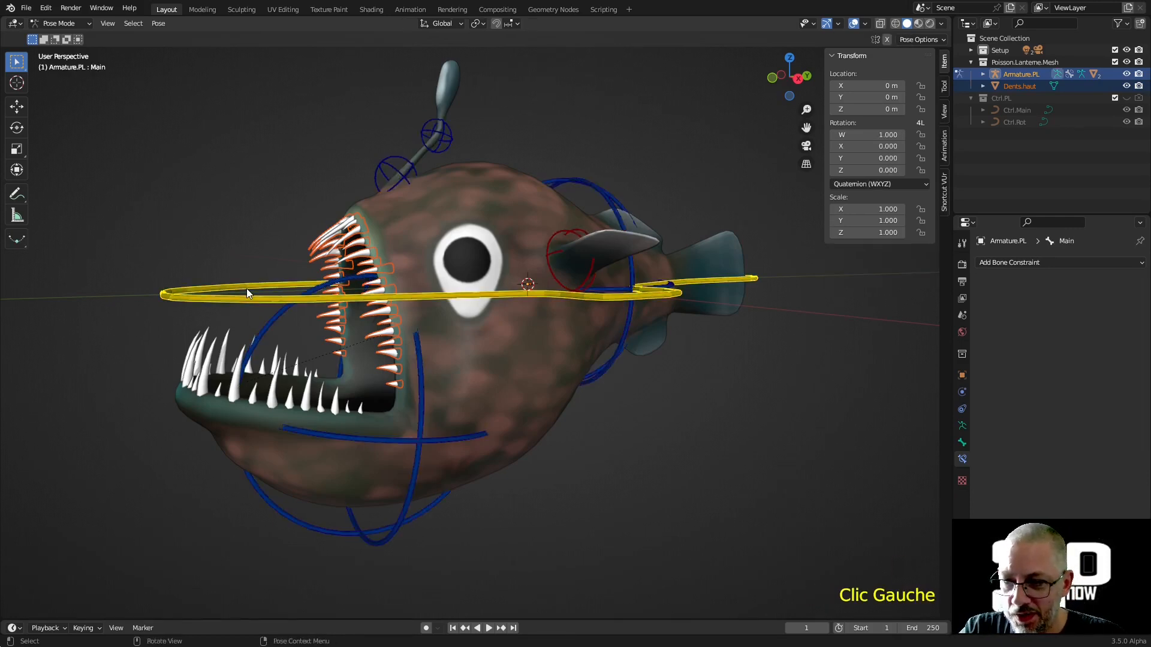
{"action": "mouse_move", "coordinate": [283, 240]}
{"action": "middle_mouse_down"}
{"action": "mouse_move", "coordinate": [261, 247]}
{"action": "mouse_move", "coordinate": [270, 251]}
{"action": "middle_mouse_up"}
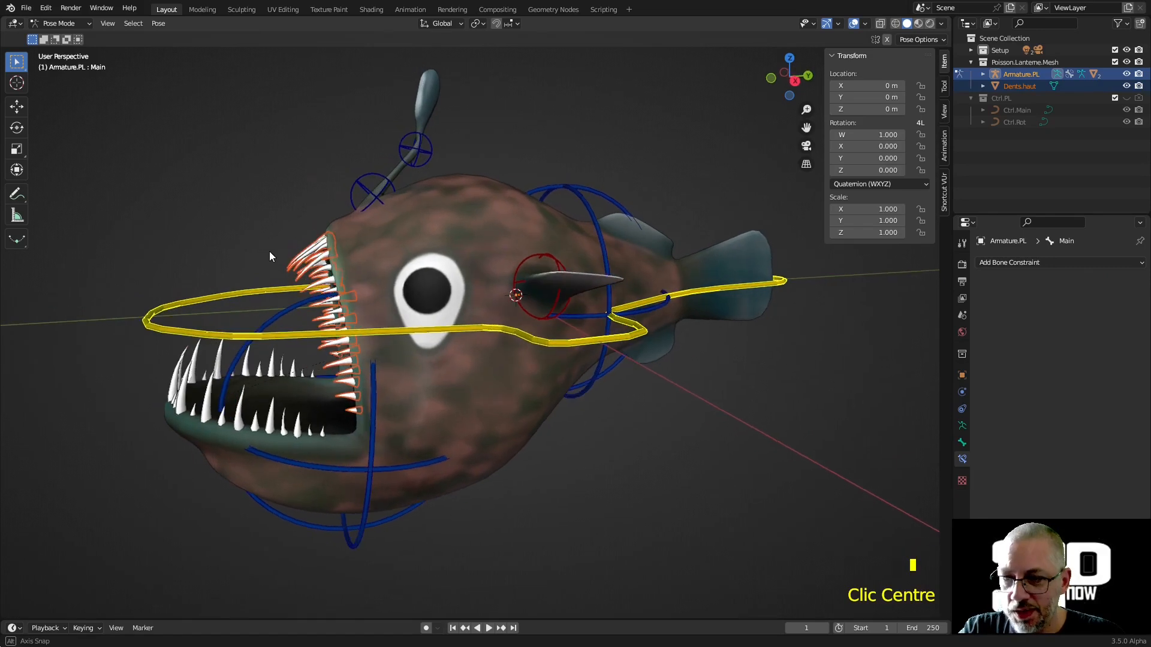
{"action": "key", "text": "ctrl+p"}
{"action": "left_click", "coordinate": [259, 286]}
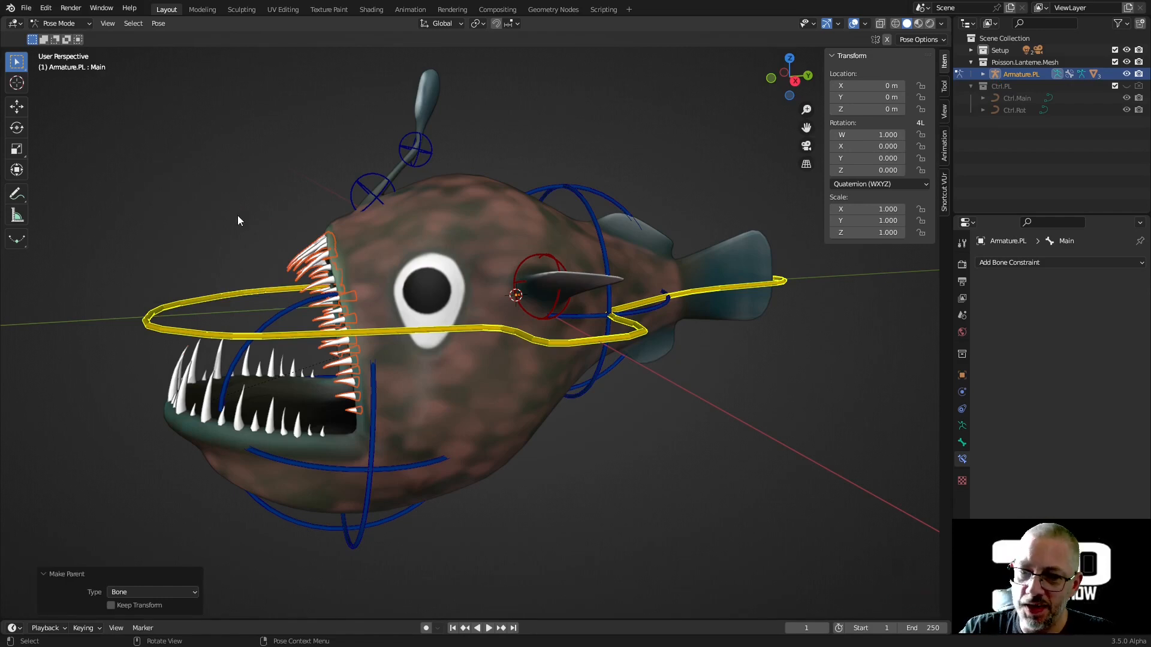
{"action": "key", "text": "g"}
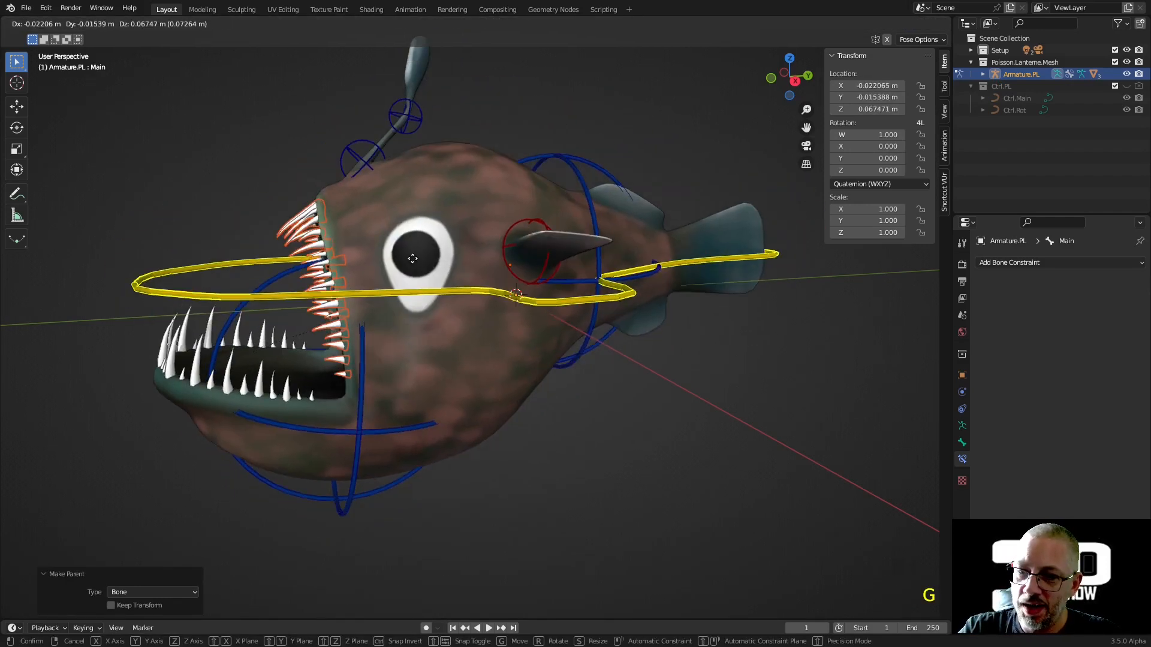
{"action": "right_click", "coordinate": [398, 254]}
Step: Clear the rotation of the upper lantern bone Lantern.002 and the location of all bones
{"action": "left_click", "coordinate": [418, 162]}
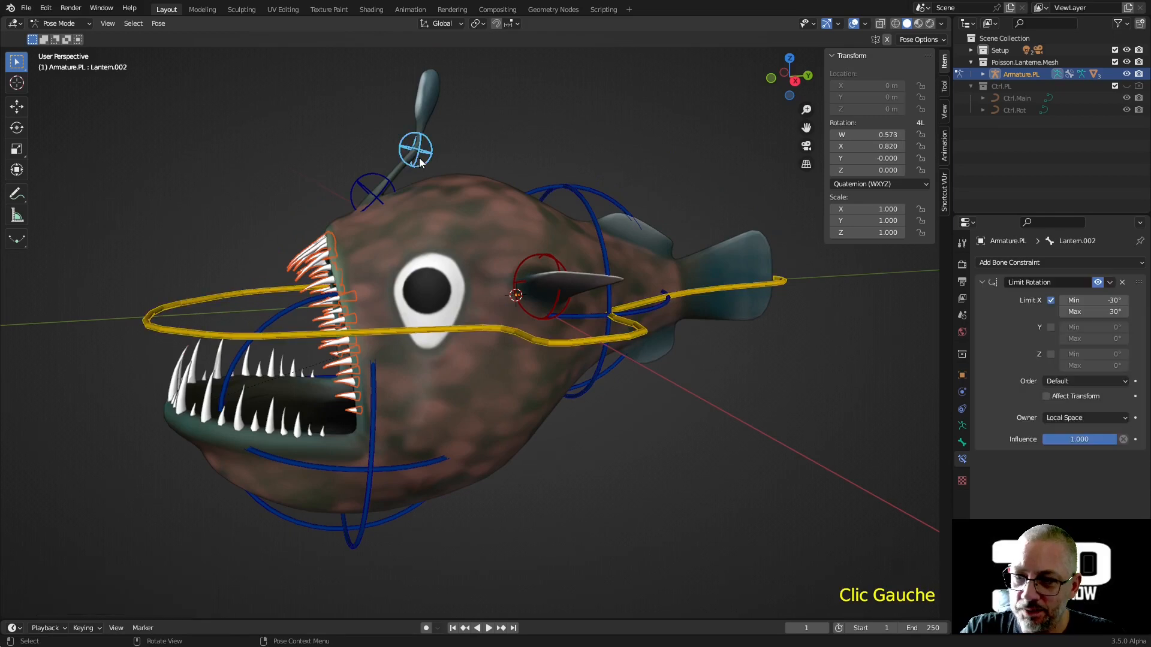
{"action": "key", "text": "alt+r"}
{"action": "left_click", "coordinate": [510, 116]}
{"action": "middle_click_drag", "start_coordinate": [522, 120], "coordinate": [547, 133]}
{"action": "key", "text": "a"}
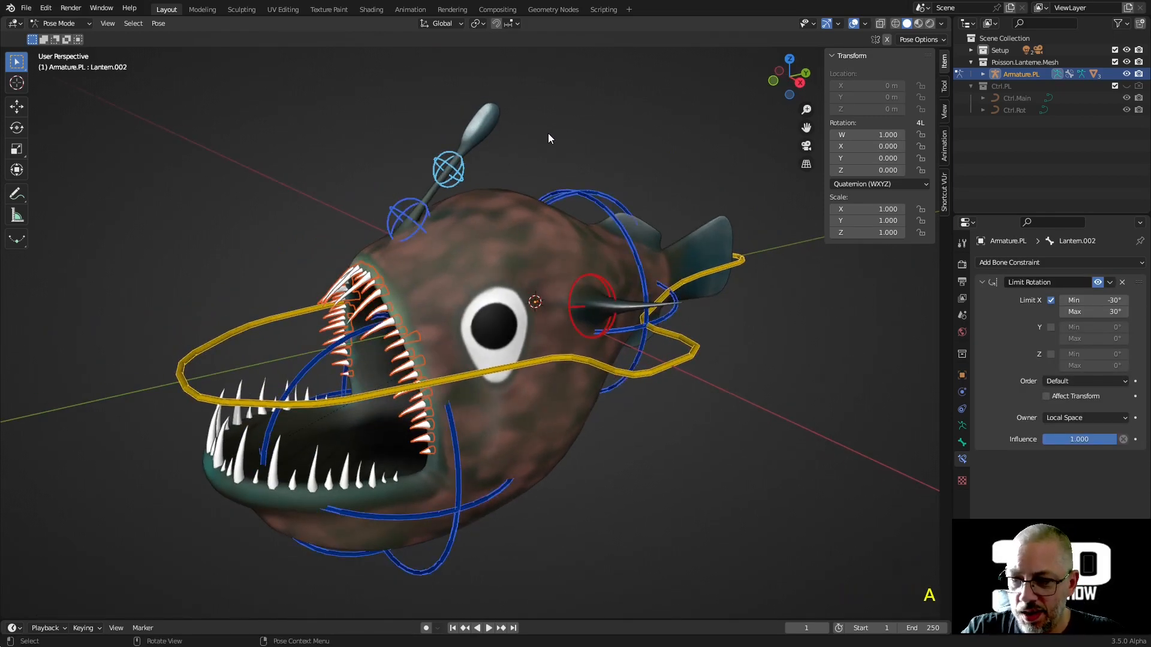
{"action": "key", "text": "alt+g"}
{"action": "left_click", "coordinate": [278, 140]}
Step: Return to Object Mode and hide the transform properties in the viewport
{"action": "middle_click_drag", "start_coordinate": [480, 174], "coordinate": [548, 196]}
{"action": "mouse_move", "coordinate": [497, 244]}
{"action": "middle_mouse_down", "text": "shift"}
{"action": "mouse_move", "coordinate": [509, 232]}
{"action": "mouse_move", "coordinate": [526, 238]}
{"action": "mouse_move", "coordinate": [505, 242]}
{"action": "middle_mouse_up", "text": "shift"}
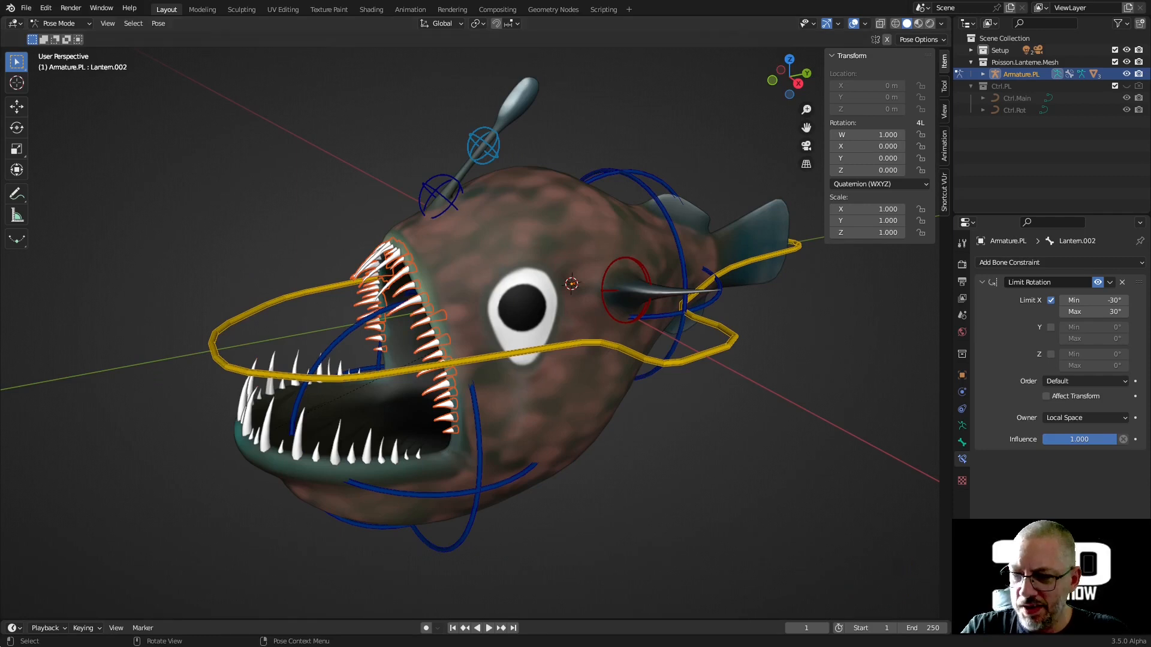
{"action": "key", "text": "ctrl+Tab"}
{"action": "key", "text": "n"}
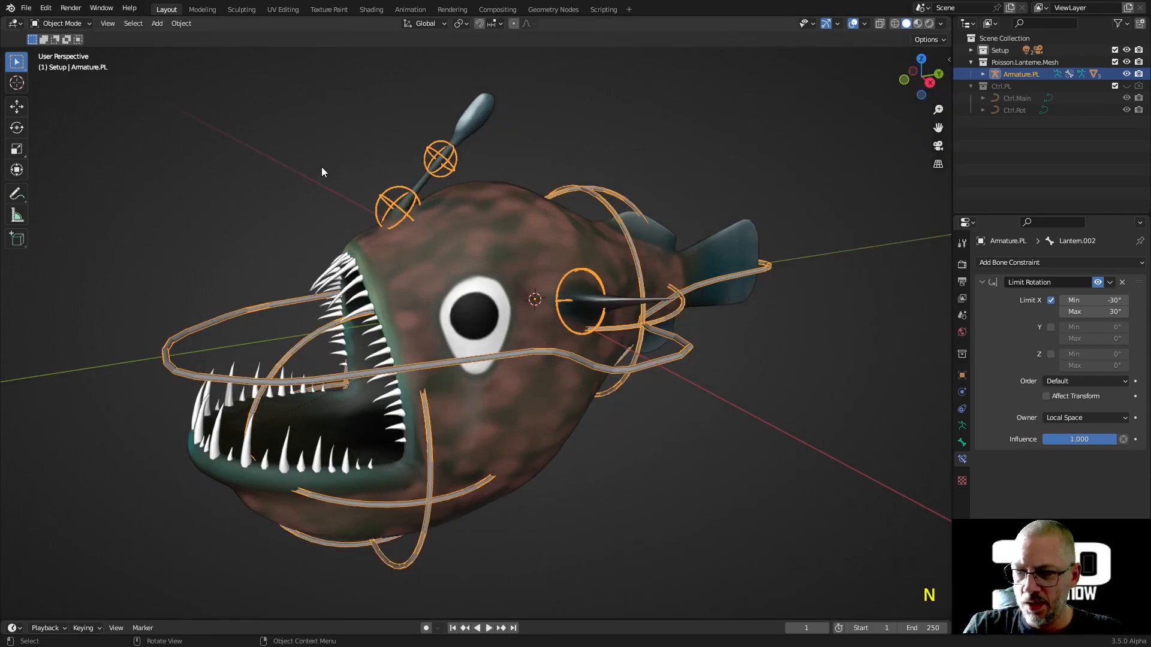
Step: Select the Armature.PL rig and switch it to Pose Mode
{"action": "left_click", "coordinate": [413, 225]}
{"action": "left_click", "coordinate": [438, 224]}
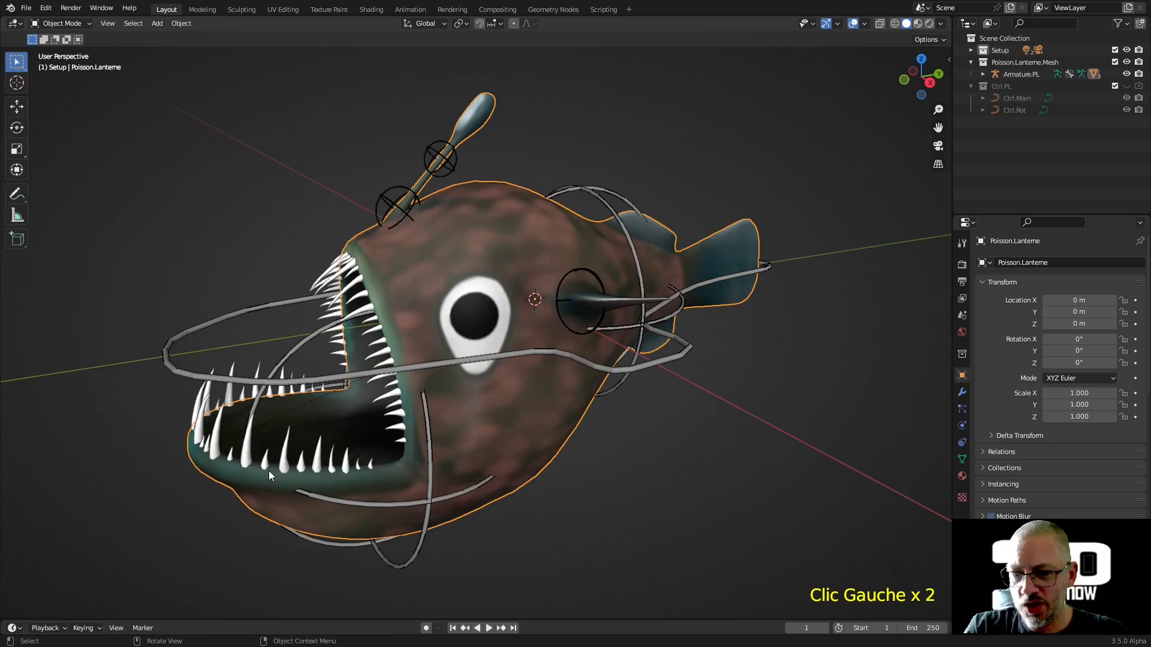
{"action": "middle_click_drag", "start_coordinate": [269, 470], "coordinate": [257, 448]}
{"action": "left_click", "coordinate": [261, 300]}
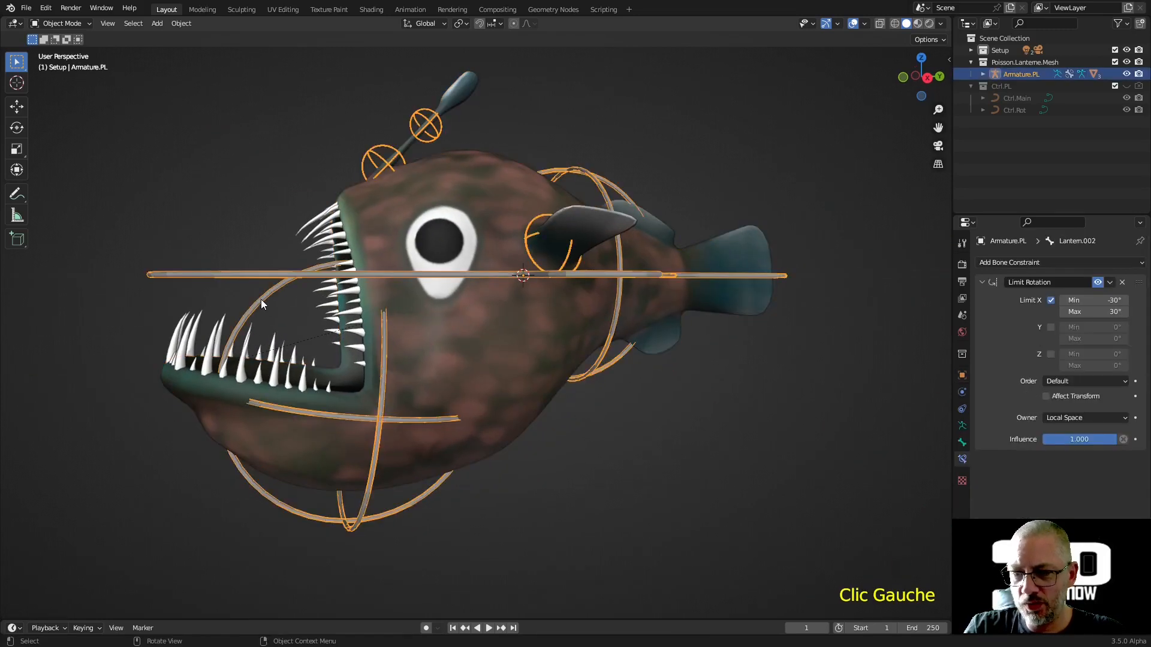
{"action": "key", "text": "ctrl+Tab"}
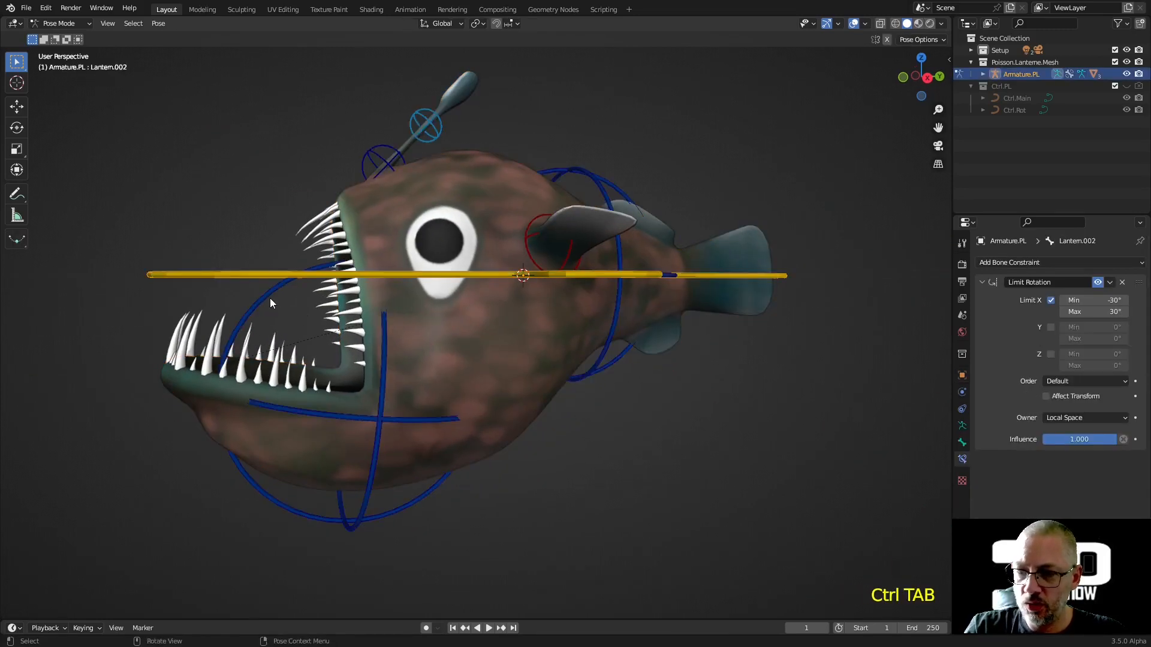
Step: Test-rotate the Jaw bone and the Fin.l bone to check how the fish mesh deforms
{"action": "left_click", "coordinate": [269, 300]}
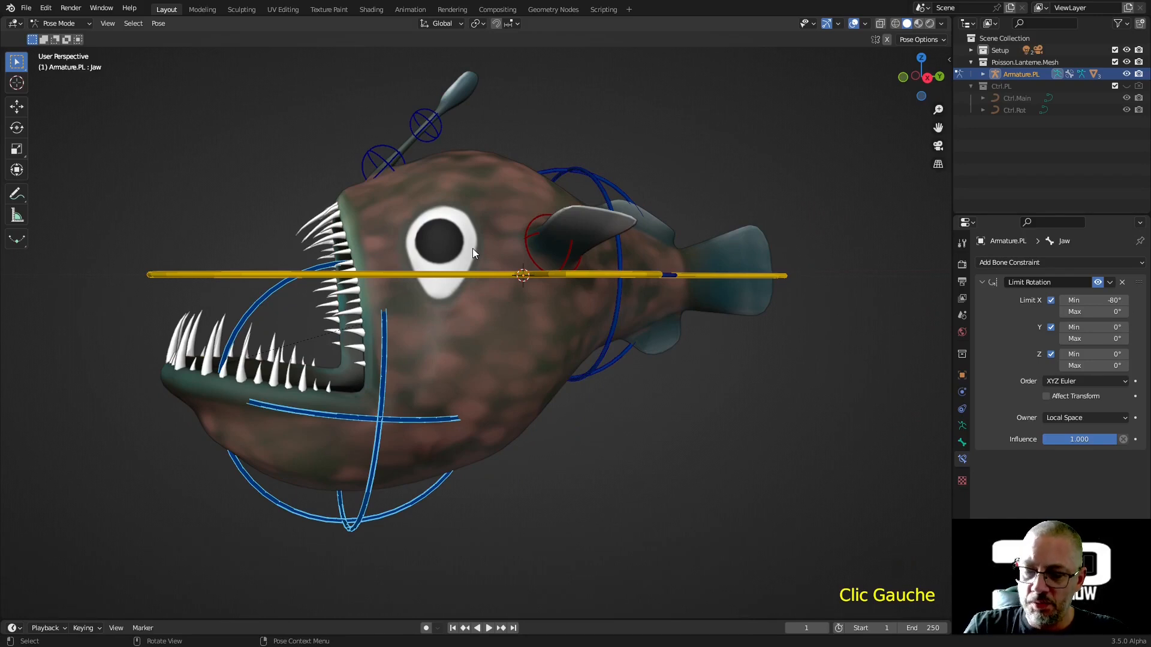
{"action": "key", "text": "r"}
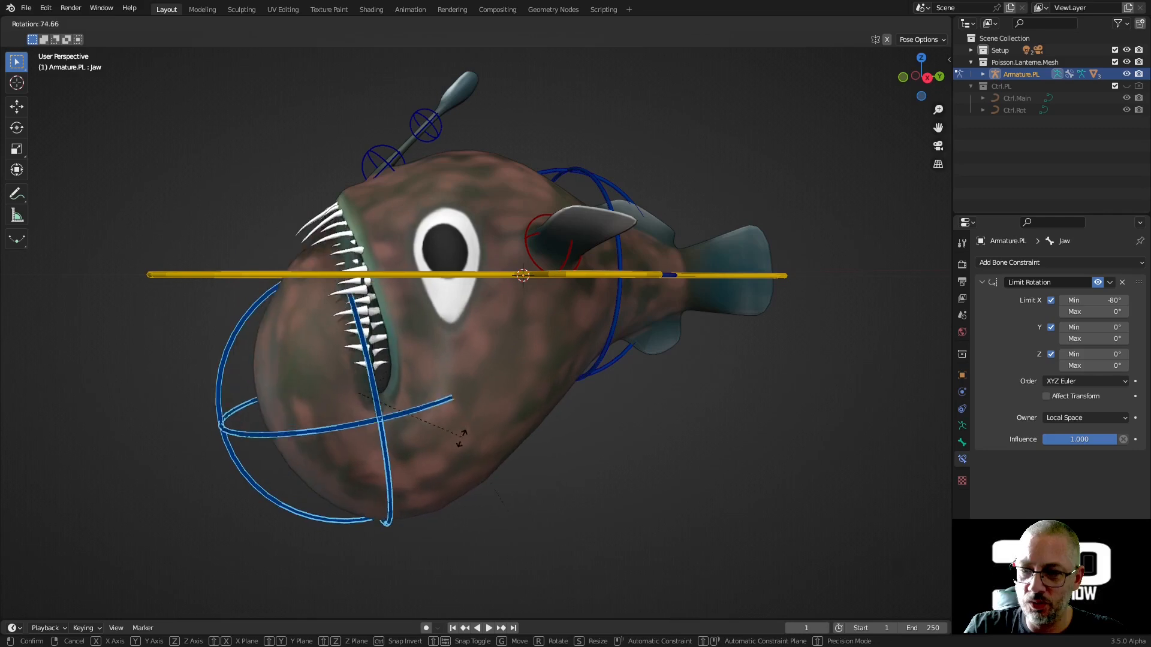
{"action": "left_click", "coordinate": [463, 279]}
{"action": "middle_click_drag", "start_coordinate": [464, 279], "coordinate": [567, 302]}
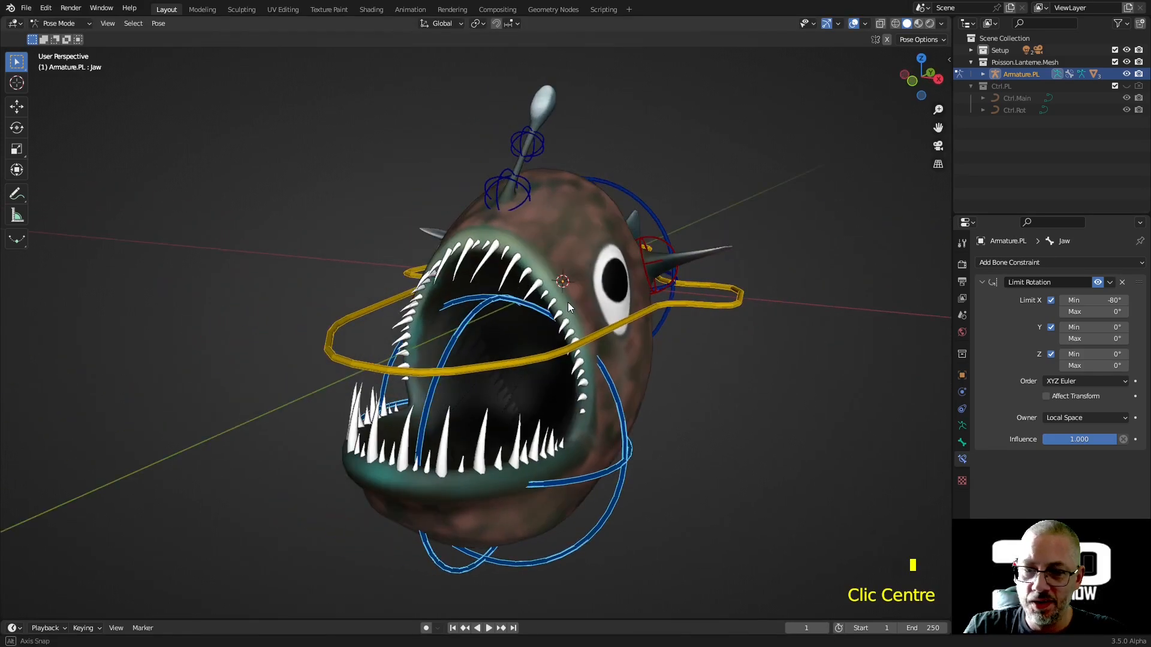
{"action": "left_click", "coordinate": [665, 242]}
{"action": "key", "text": "r"}
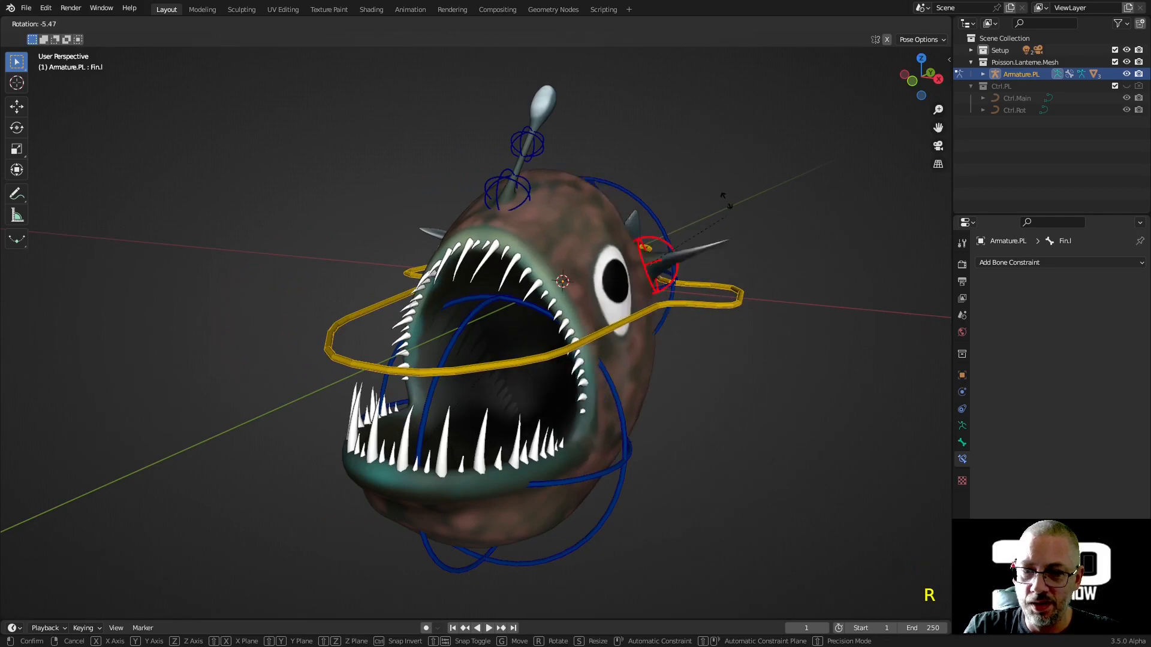
{"action": "left_click", "coordinate": [735, 245]}
Step: Test-rotate the lower lantern bone Lantern.001 and the tail bone Tail.001, viewing the tail from above
{"action": "middle_click_drag", "start_coordinate": [735, 245], "coordinate": [424, 165]}
{"action": "left_click", "coordinate": [368, 153]}
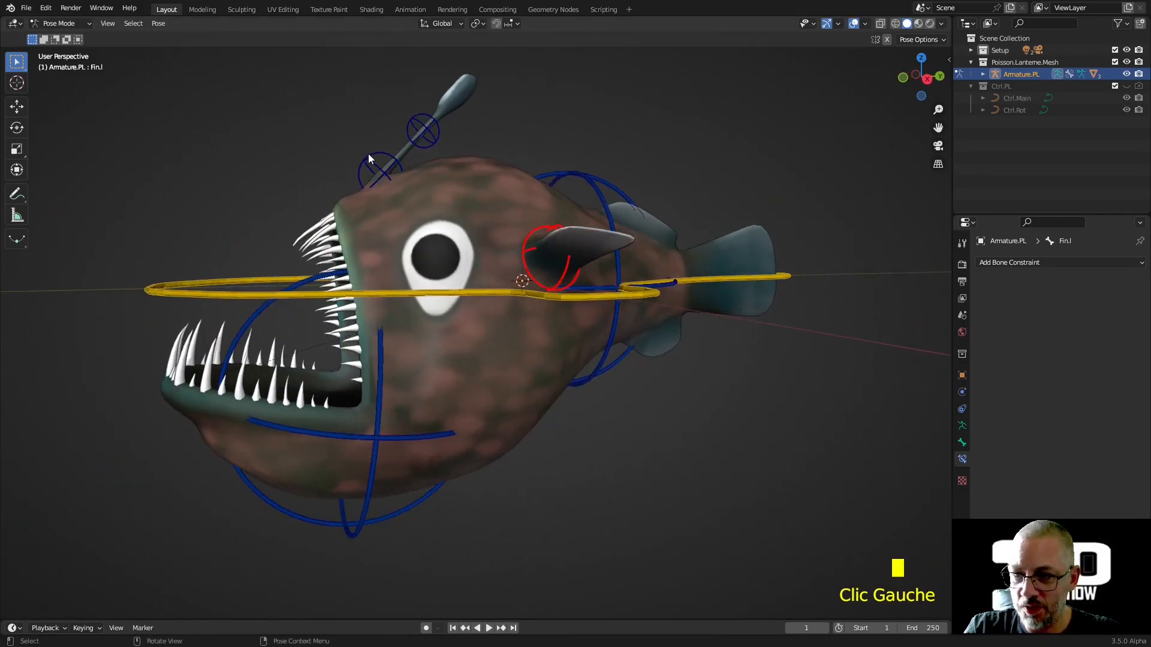
{"action": "key", "text": "r"}
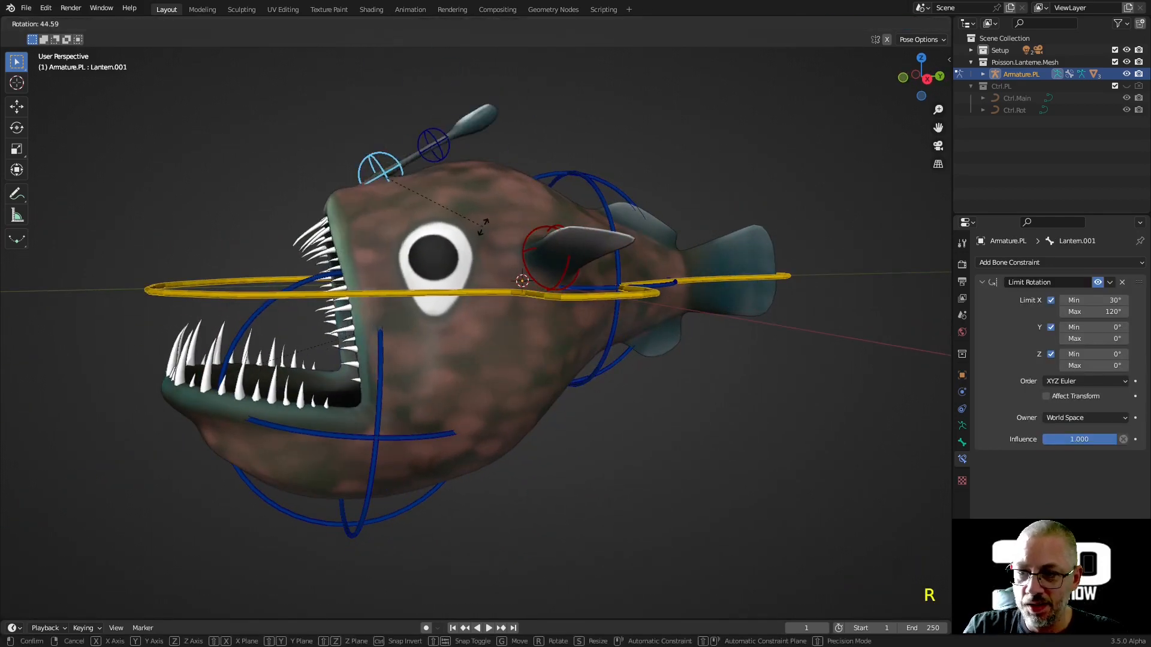
{"action": "left_click", "coordinate": [616, 187]}
{"action": "left_click", "coordinate": [595, 182]}
{"action": "middle_click_drag", "start_coordinate": [594, 182], "coordinate": [583, 311]}
{"action": "key", "text": "r"}
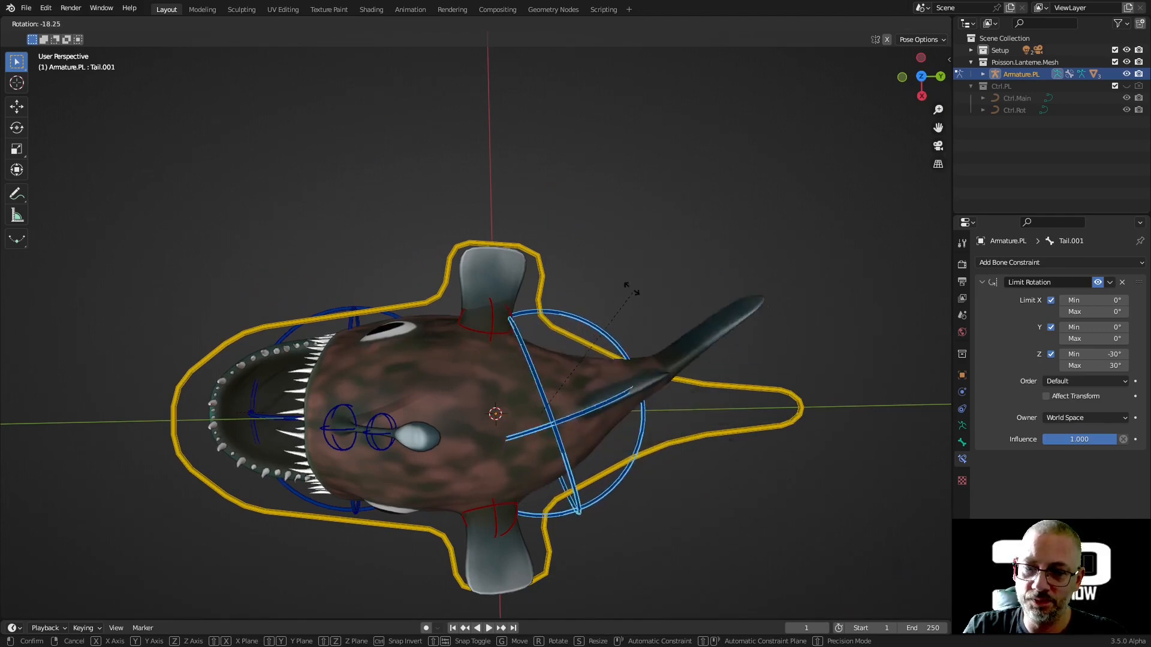
{"action": "right_click", "coordinate": [648, 337]}
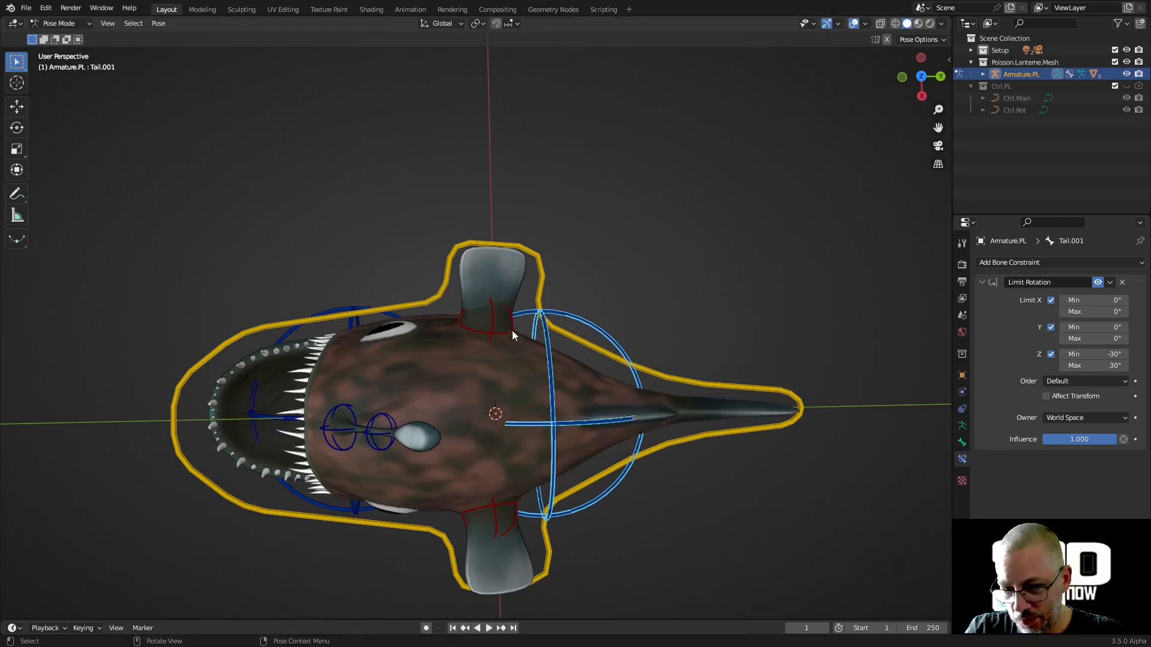
Step: Return the armature to Object Mode
{"action": "middle_click_drag", "start_coordinate": [529, 325], "coordinate": [520, 212]}
{"action": "left_click", "coordinate": [520, 216]}
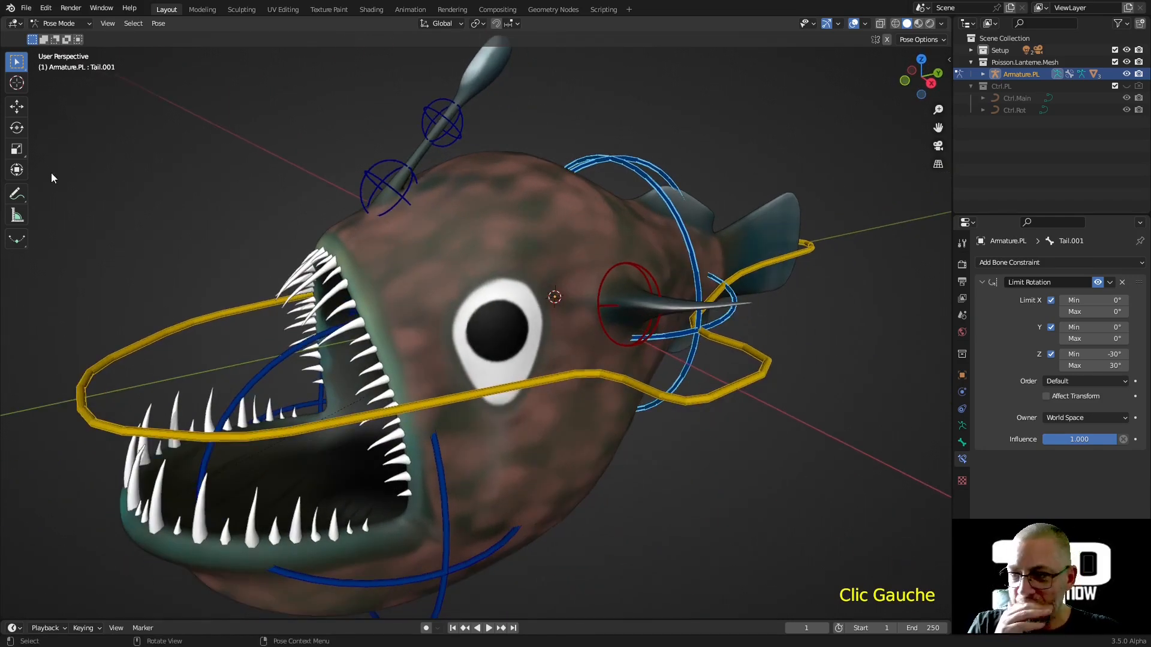
{"action": "left_click", "coordinate": [59, 23]}
{"action": "left_click", "coordinate": [66, 39]}
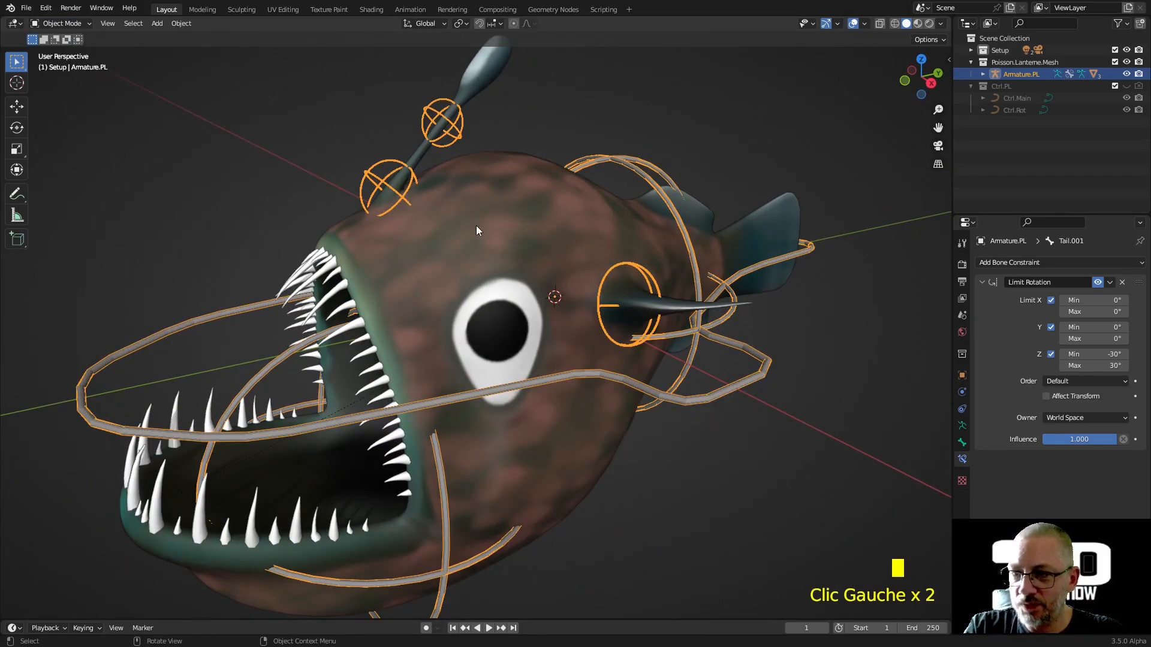
Step: Select Armature.PL, add the Poisson.Lanterne mesh as the active object, and enter Weight Paint mode
{"action": "left_click", "coordinate": [502, 170]}
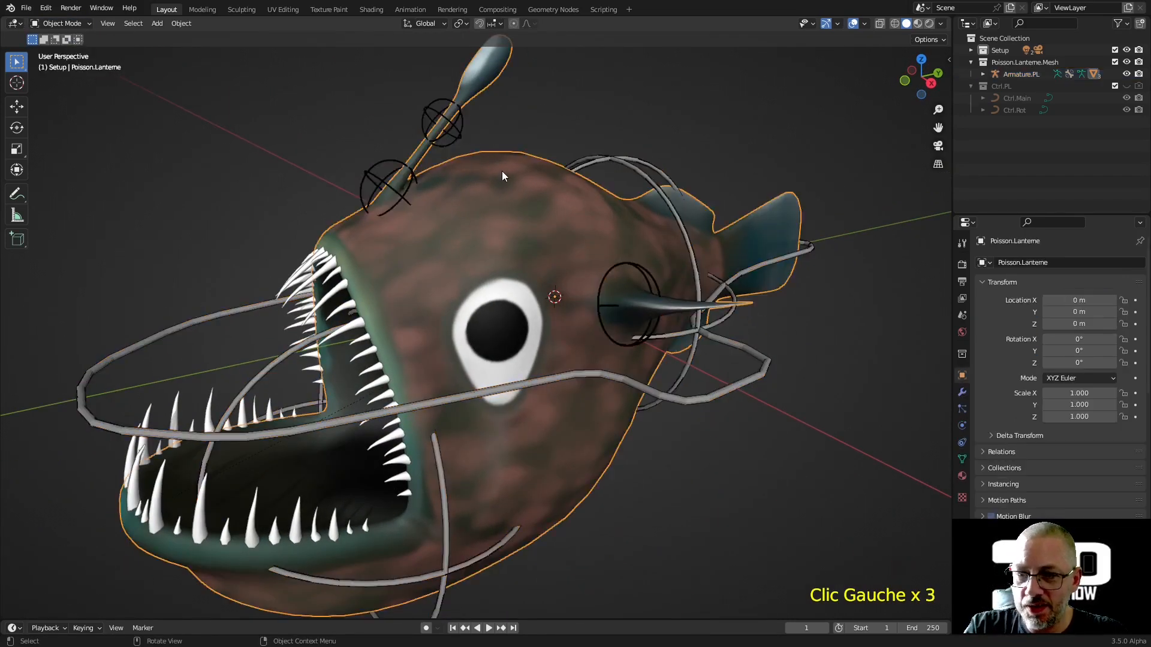
{"action": "left_click", "coordinate": [239, 314]}
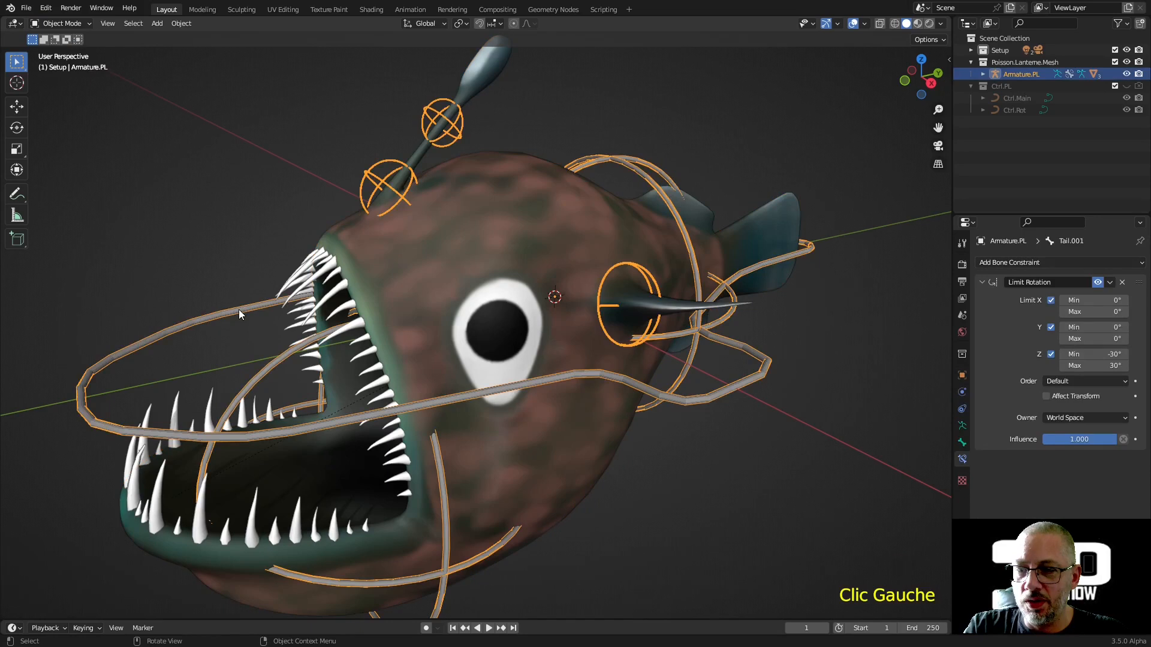
{"action": "left_click", "coordinate": [476, 170], "text": "shift"}
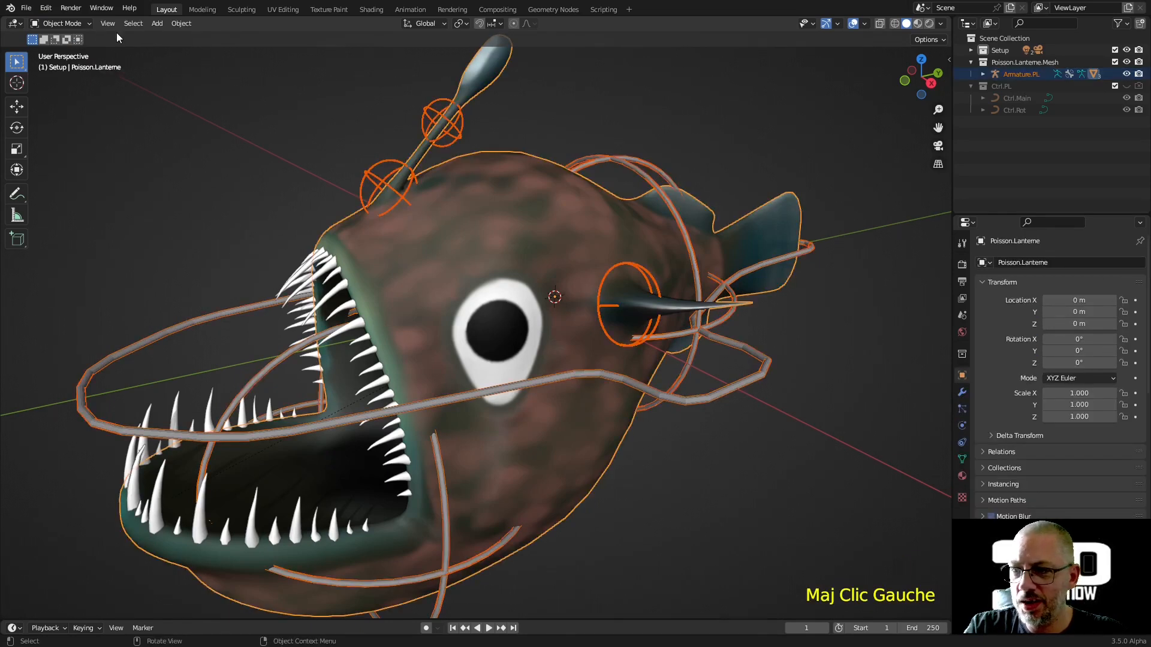
{"action": "left_click", "coordinate": [78, 24]}
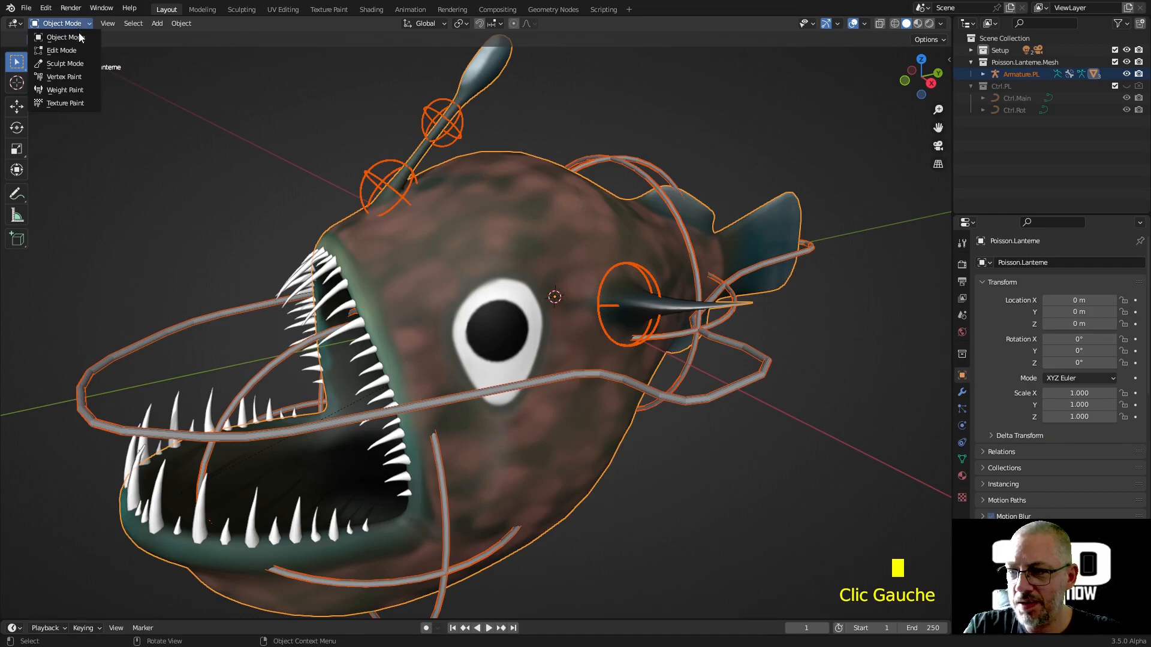
{"action": "left_click", "coordinate": [80, 90]}
{"action": "scroll", "coordinate": [204, 200], "scroll_direction": "down", "scroll_amount": 2}
{"action": "mouse_move", "coordinate": [187, 200]}
{"action": "middle_mouse_down"}
{"action": "mouse_move", "coordinate": [216, 144]}
{"action": "mouse_move", "coordinate": [243, 216]}
{"action": "middle_mouse_up"}
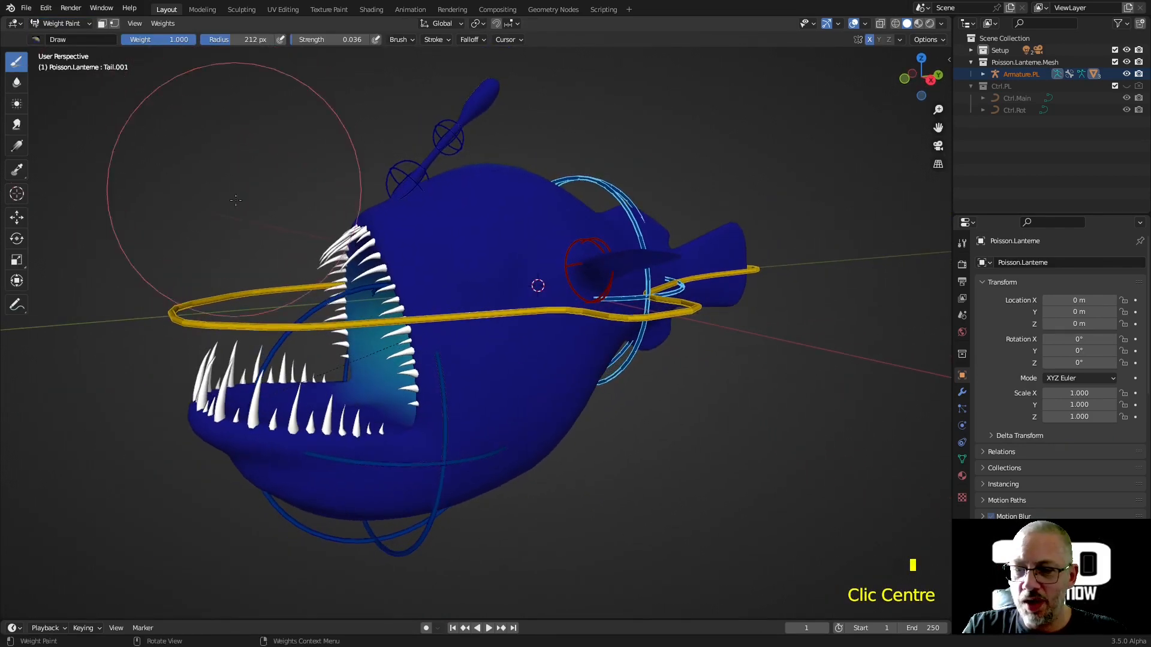
Step: Select the Jaw bone to show its weights and test-rotate it in Weight Paint mode
{"action": "left_click", "coordinate": [307, 316], "text": "ctrl"}
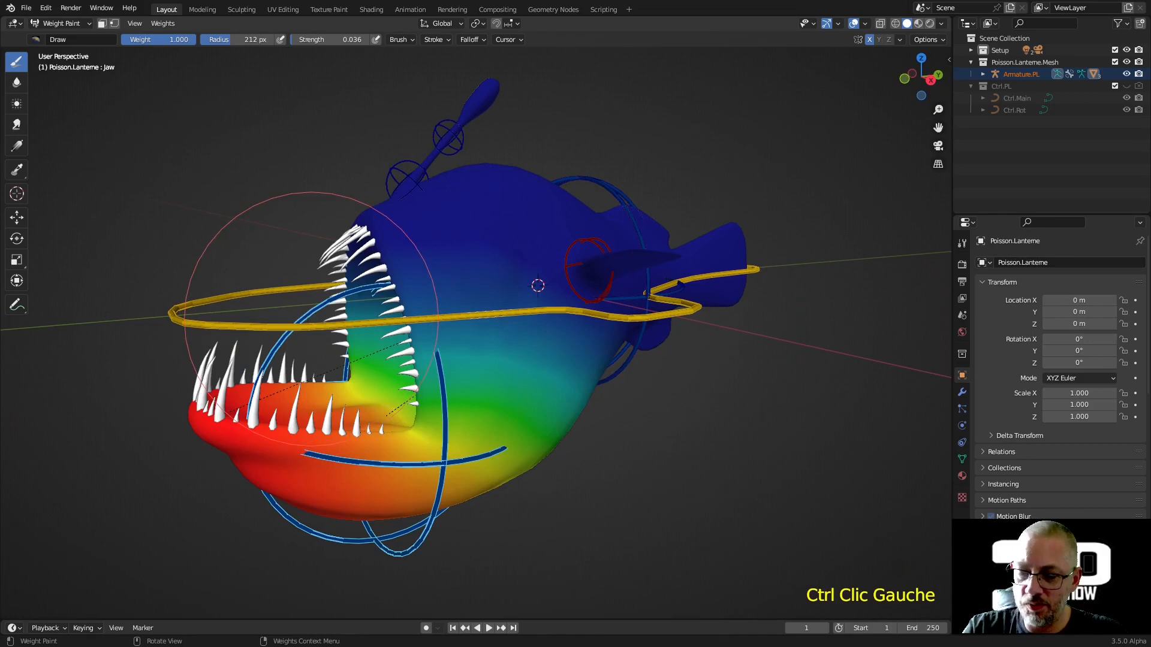
{"action": "key", "text": "r"}
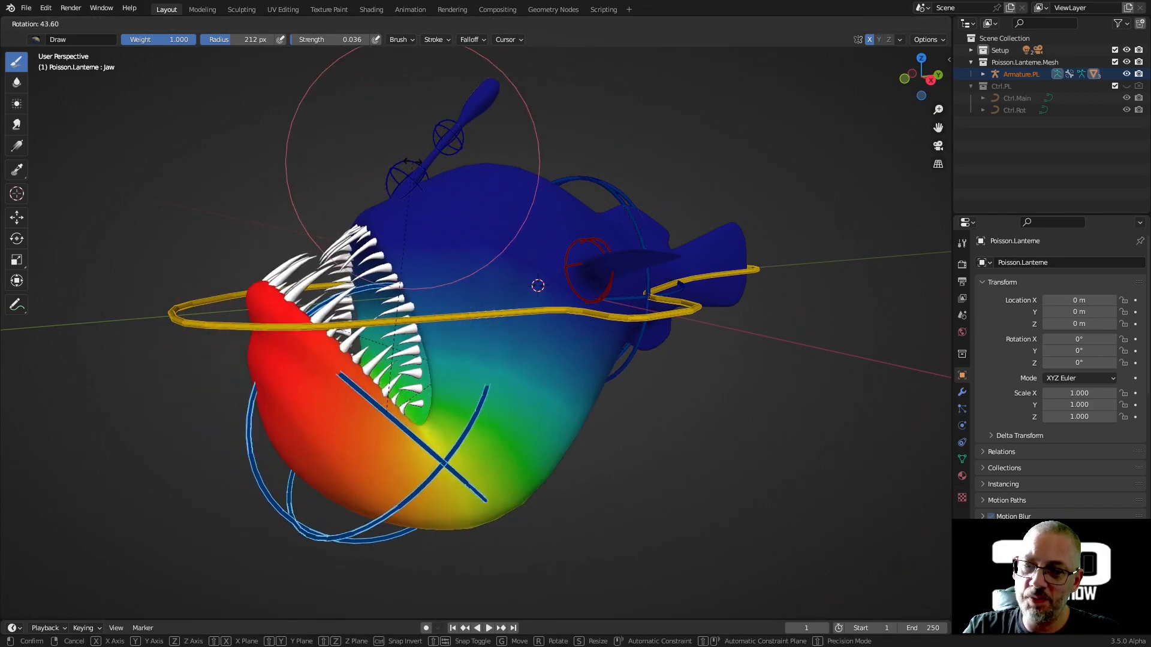
{"action": "key", "text": "Escape"}
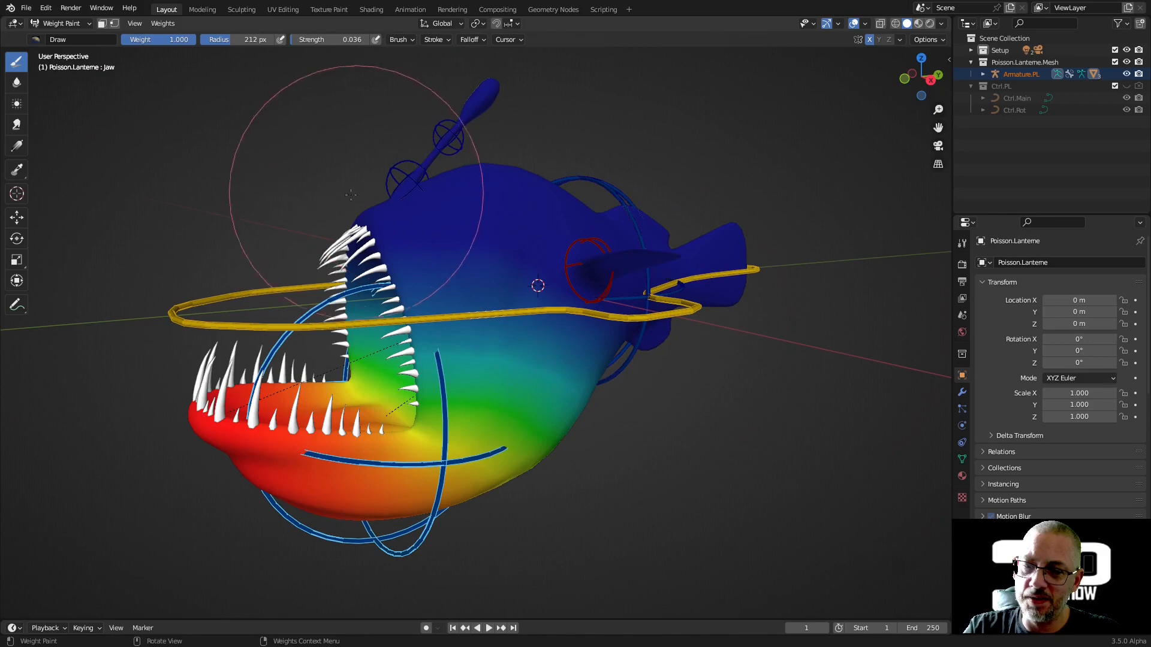
Step: Inspect the weights of the Main, Lantern.001 and Tail.001 bones one after another
{"action": "left_click", "coordinate": [269, 292], "text": "ctrl"}
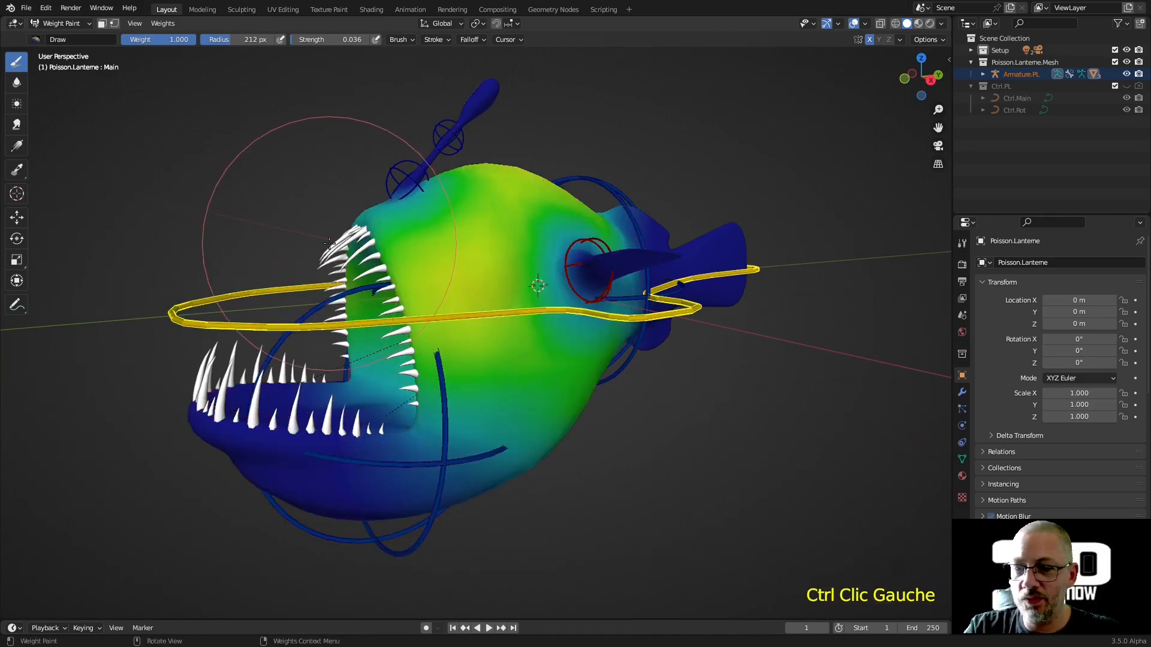
{"action": "left_click", "coordinate": [405, 179], "text": "ctrl"}
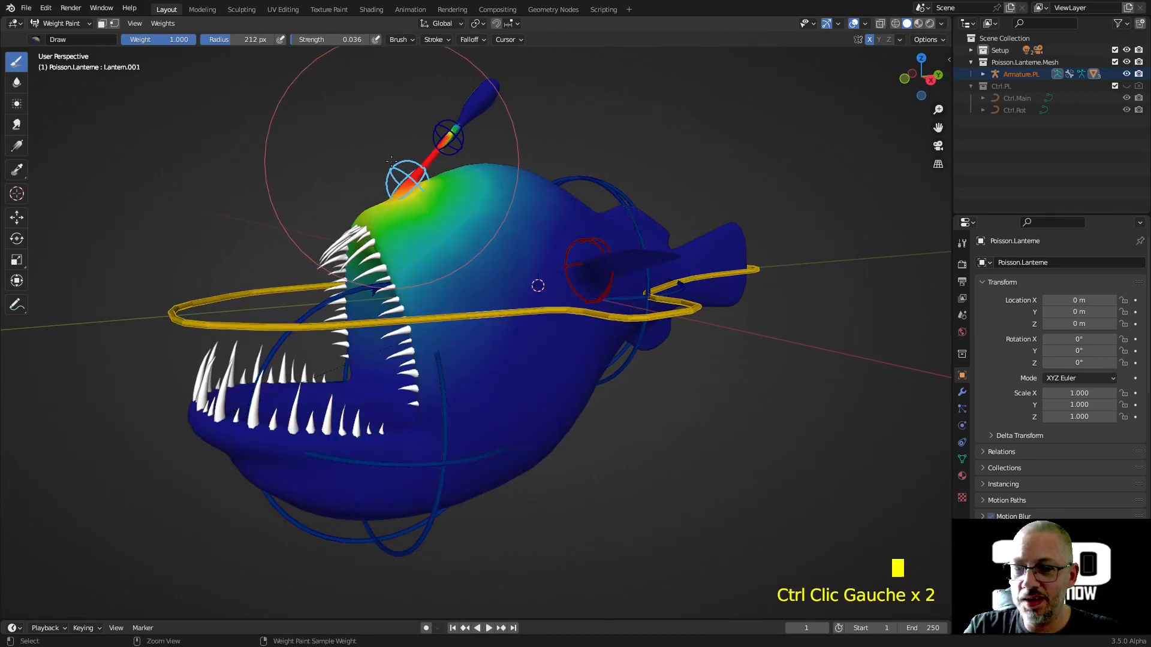
{"action": "left_click", "coordinate": [586, 183], "text": "ctrl"}
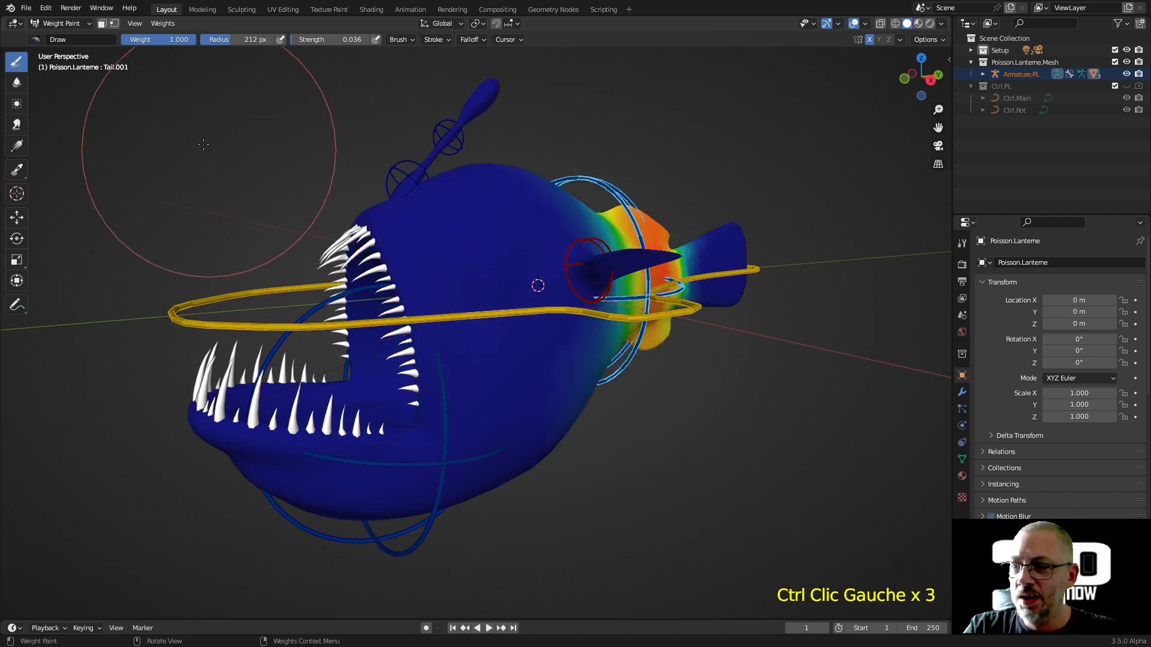
Step: Enable Auto Normalize in the Draw brush's weight paint options
{"action": "mouse_move", "coordinate": [194, 186]}
{"action": "middle_mouse_down"}
{"action": "mouse_move", "coordinate": [471, 293]}
{"action": "mouse_move", "coordinate": [539, 233]}
{"action": "middle_mouse_up"}
{"action": "mouse_move", "coordinate": [575, 240]}
{"action": "middle_mouse_down"}
{"action": "mouse_move", "coordinate": [635, 243]}
{"action": "mouse_move", "coordinate": [595, 251]}
{"action": "middle_mouse_up"}
{"action": "left_click", "coordinate": [962, 245]}
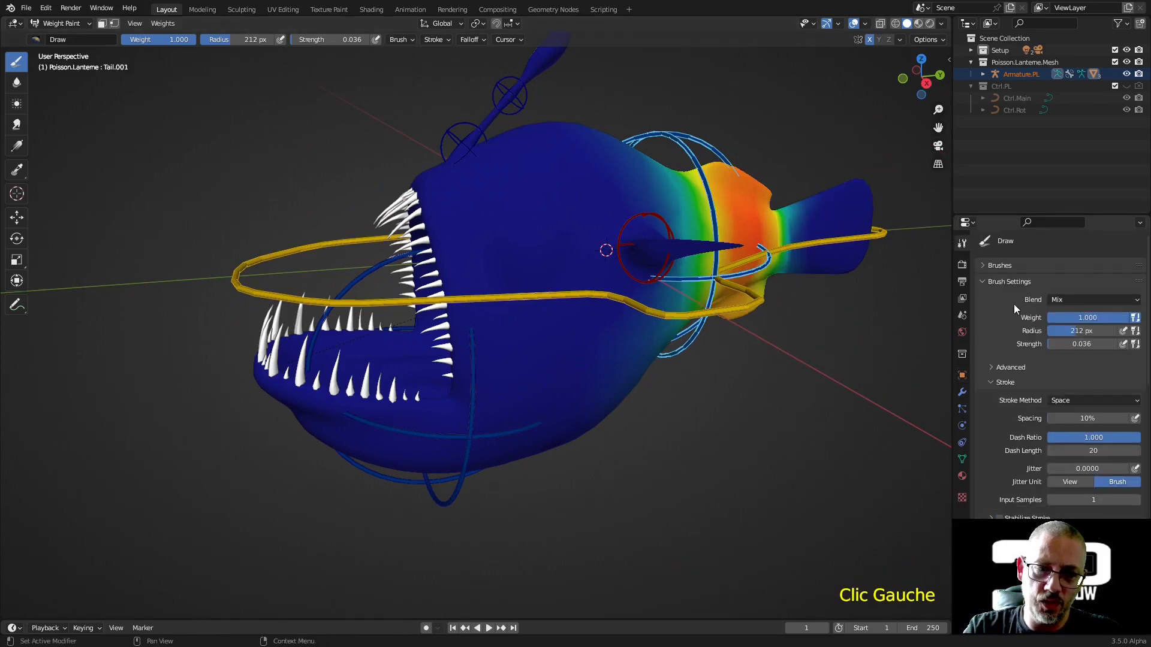
{"action": "left_click", "coordinate": [993, 281]}
{"action": "left_click", "coordinate": [989, 315]}
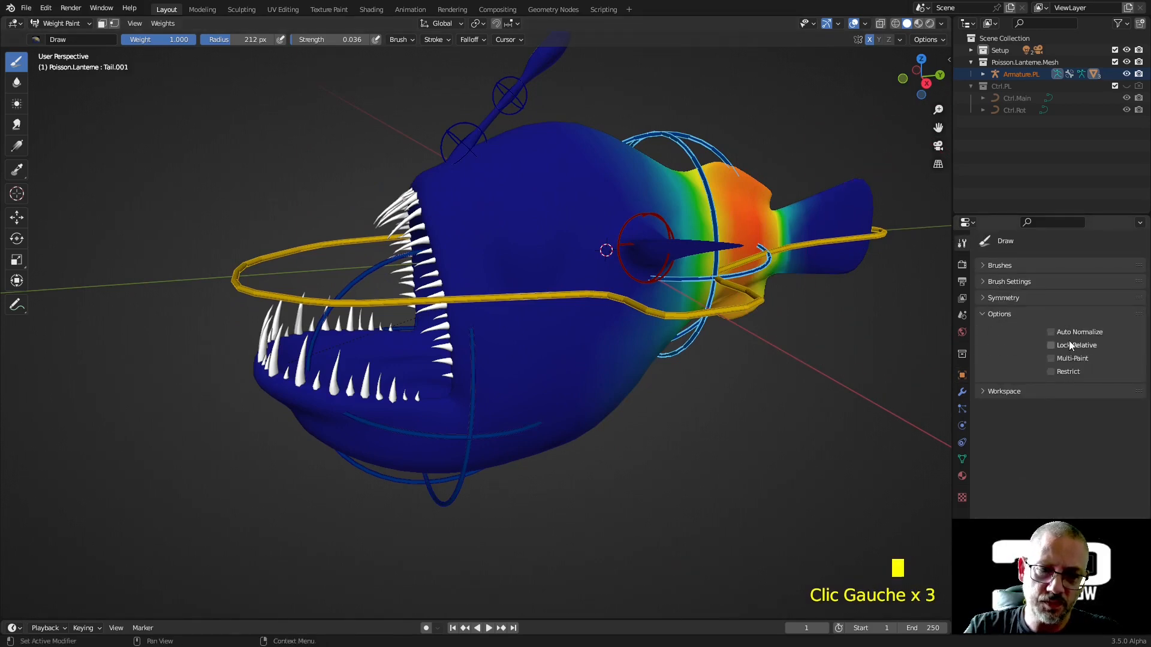
{"action": "left_click", "coordinate": [1052, 334]}
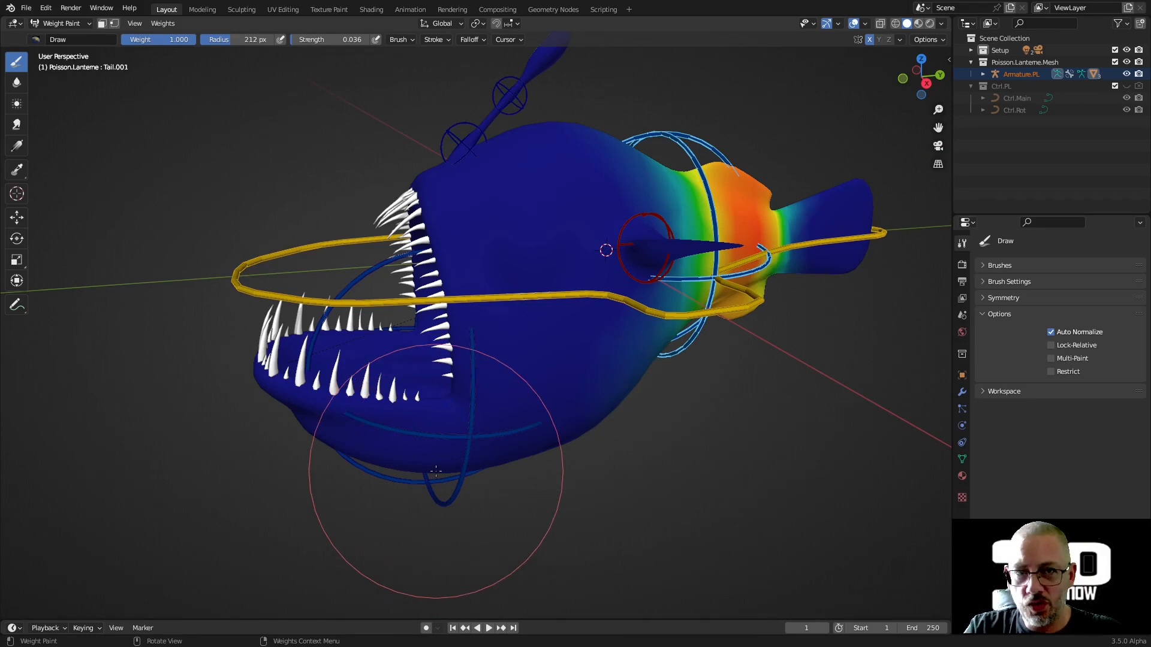
Step: Sample the vertex groups on the fish's lower jaw and choose Jaw as the active group
{"action": "mouse_move", "coordinate": [456, 487]}
{"action": "middle_mouse_down"}
{"action": "mouse_move", "coordinate": [501, 449]}
{"action": "mouse_move", "coordinate": [496, 429]}
{"action": "middle_mouse_up"}
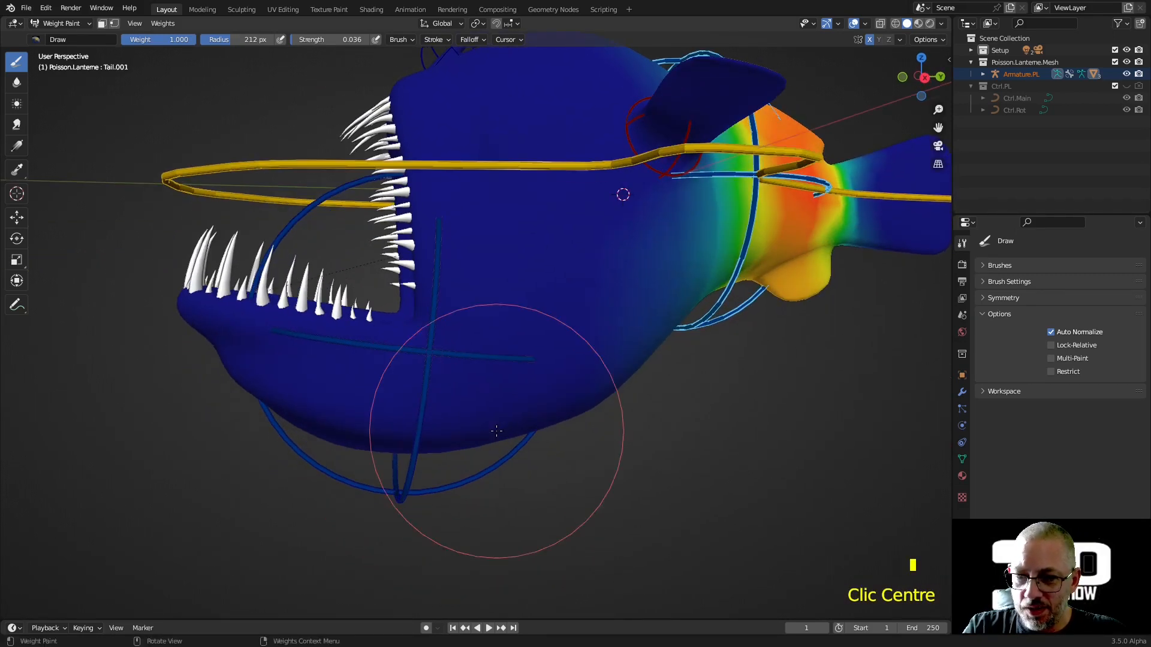
{"action": "right_click", "coordinate": [424, 402], "text": "shift"}
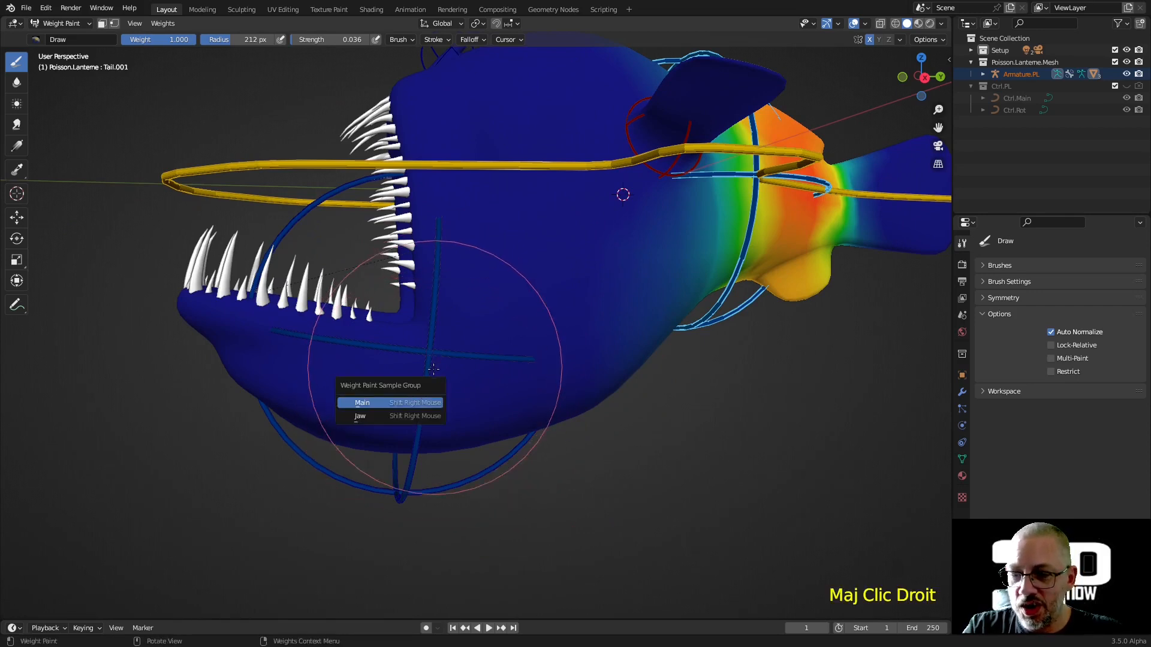
{"action": "left_click", "coordinate": [390, 416]}
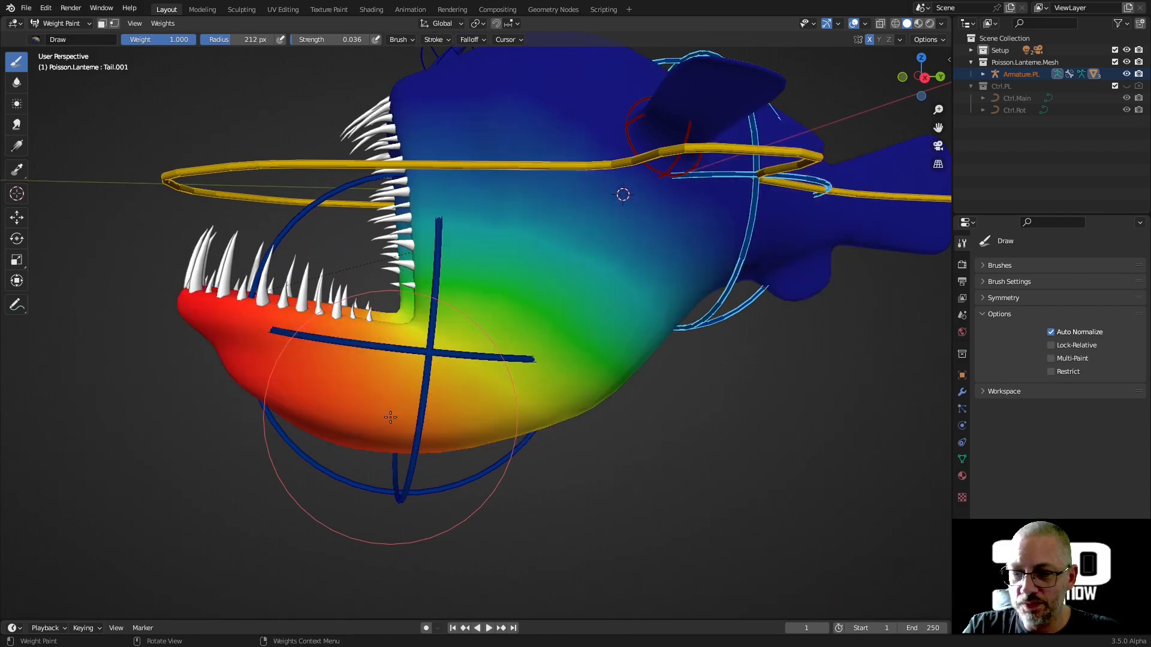
{"action": "scroll", "coordinate": [390, 417], "scroll_direction": "down", "scroll_amount": 2}
{"action": "middle_click_drag", "start_coordinate": [390, 417], "coordinate": [424, 251]}
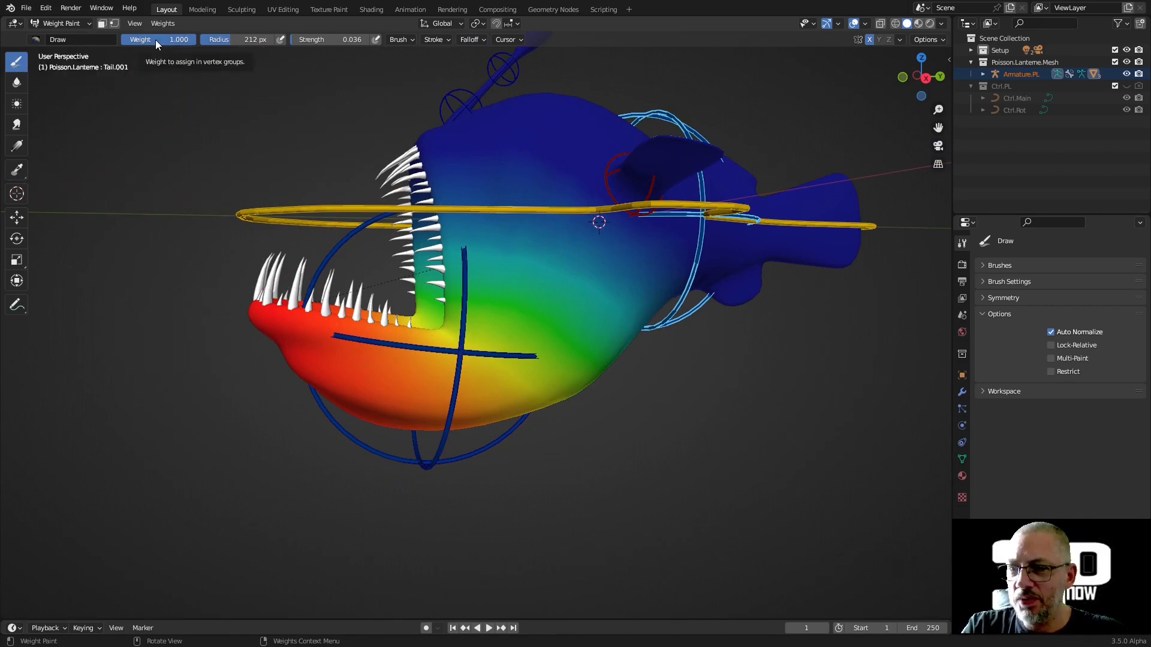
Step: Undo the dab painted on the fish's back and the preceding vertex group choice
{"action": "left_click", "coordinate": [537, 149]}
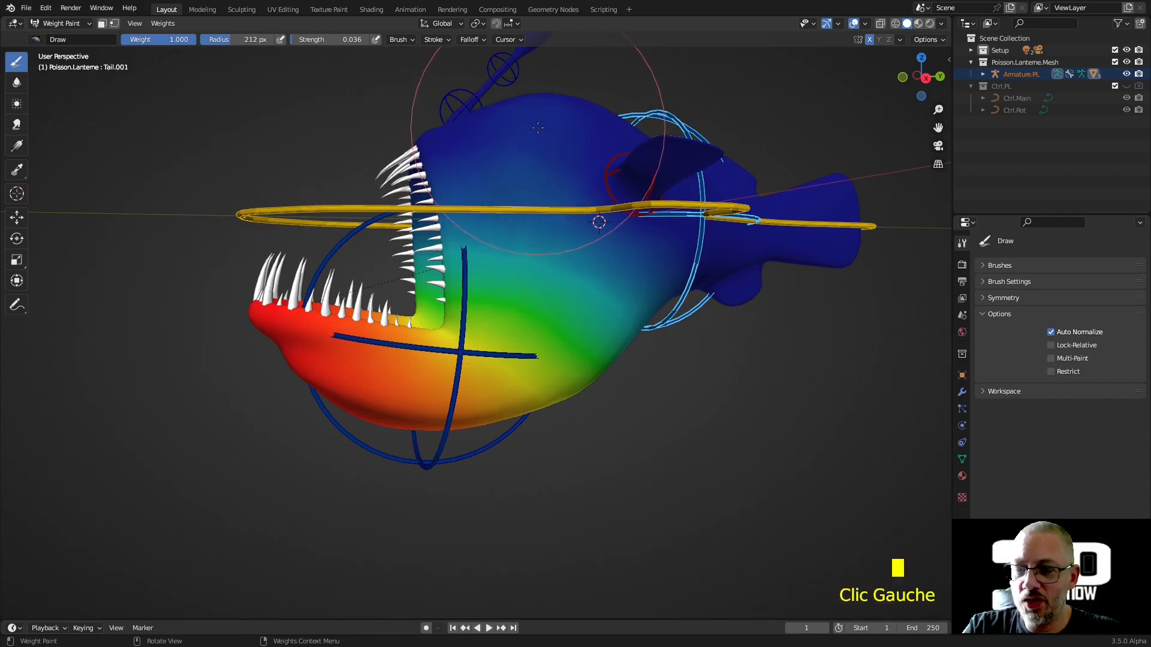
{"action": "key", "text": "ctrl+z"}
{"action": "key", "text": "ctrl+z"}
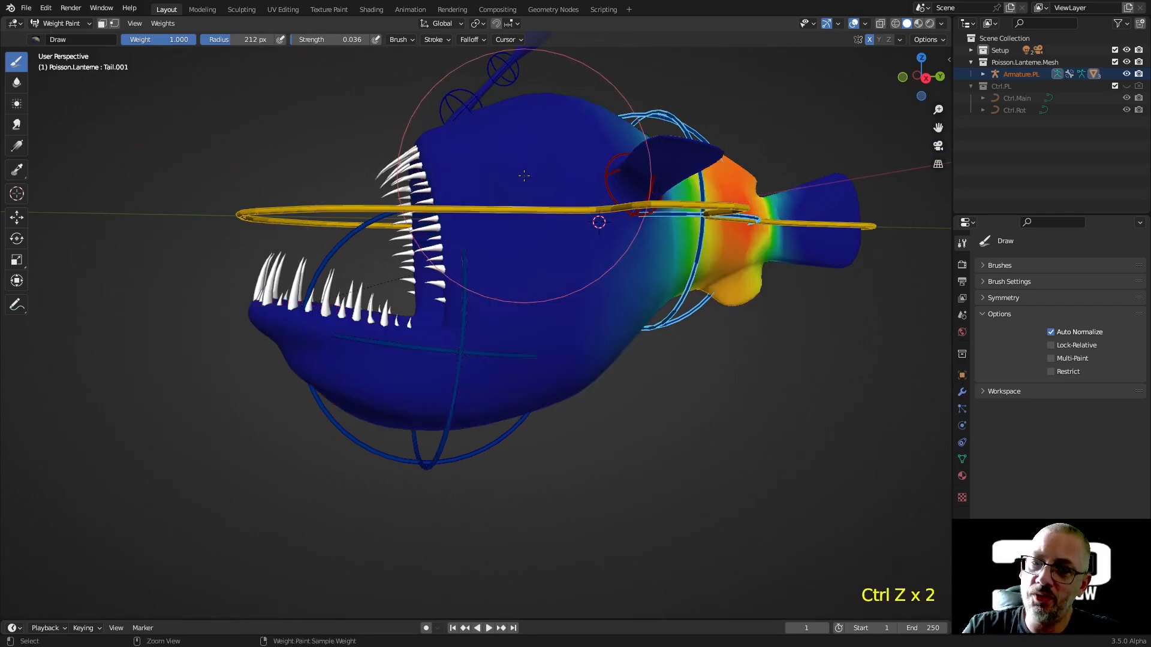
Step: Sample the vertex groups below the mouth corner and make the Jaw group active again
{"action": "right_click", "coordinate": [327, 410], "text": "shift"}
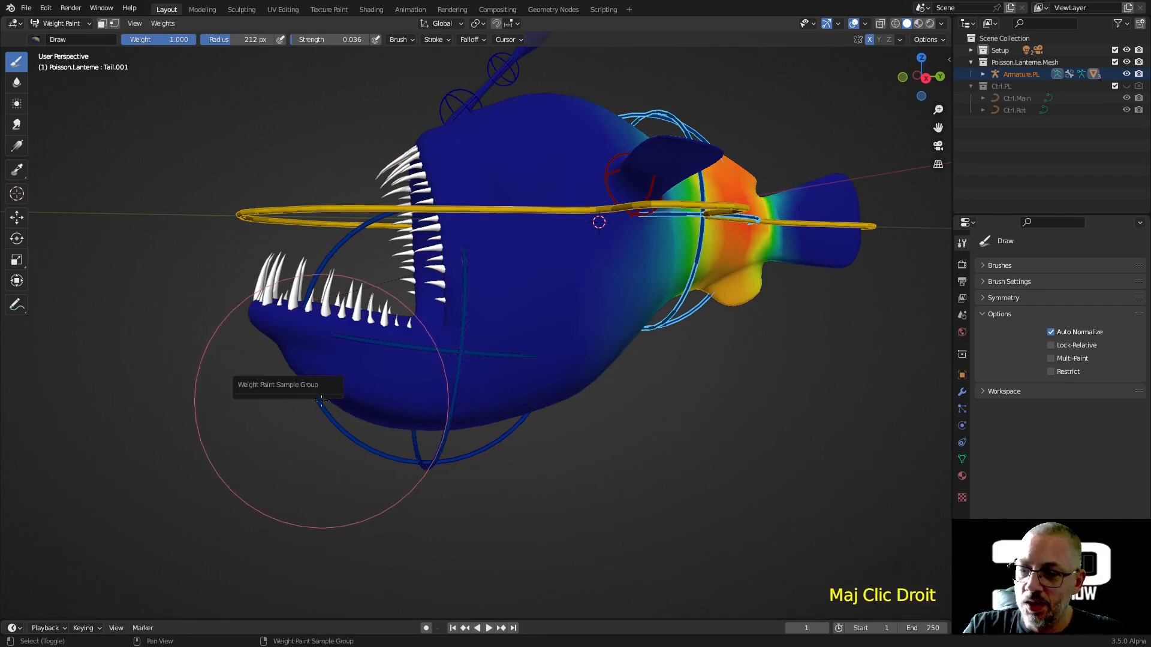
{"action": "right_click", "coordinate": [418, 351], "text": "shift"}
{"action": "left_click", "coordinate": [417, 352]}
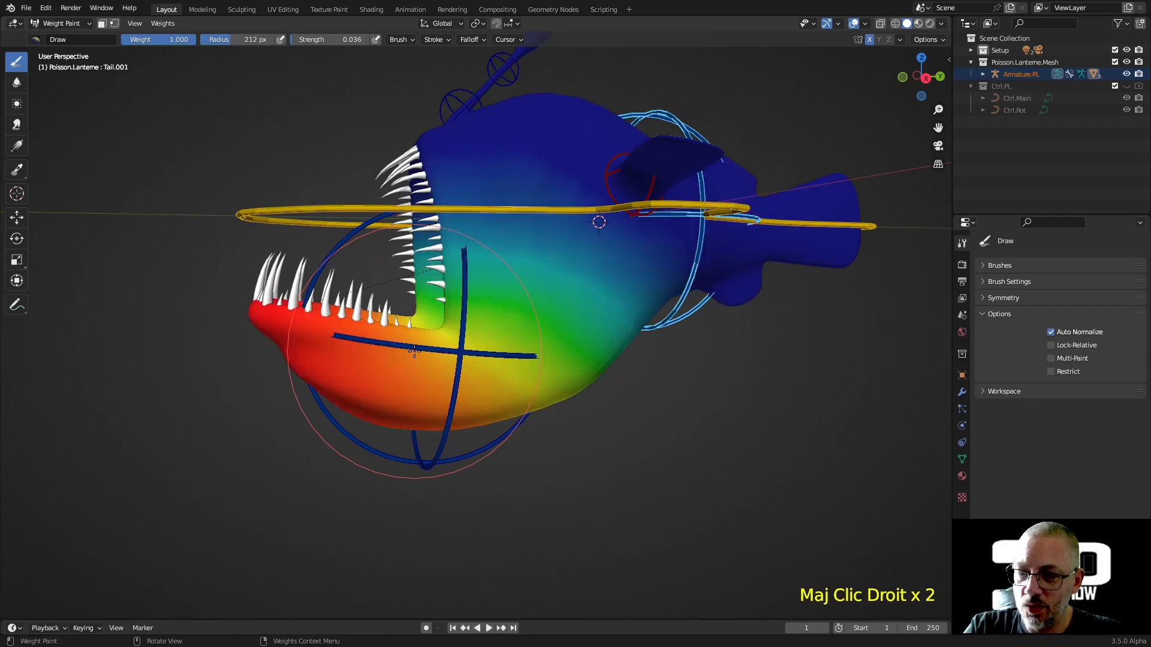
Step: Erase the Jaw weight from the fish's upper head and side using the Draw brush with weight 0, radius 169 px and strength 1
{"action": "middle_click_drag", "start_coordinate": [419, 351], "coordinate": [447, 332]}
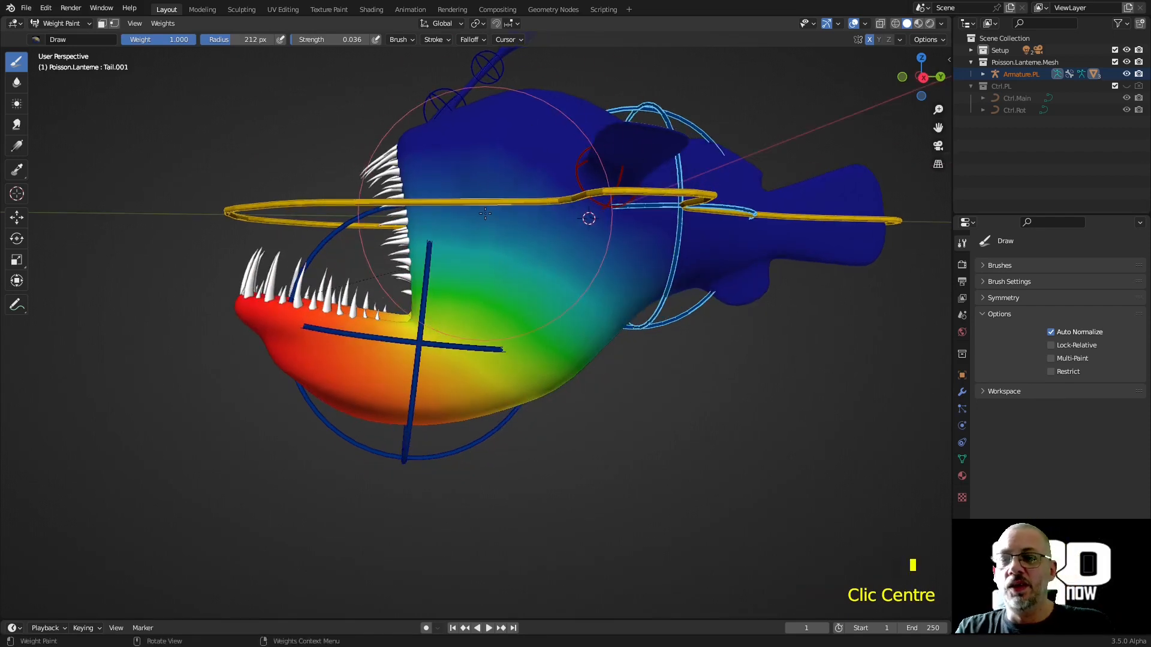
{"action": "left_click_drag", "start_coordinate": [182, 43], "coordinate": [124, 41]}
{"action": "key", "text": "f"}
{"action": "key", "text": "f"}
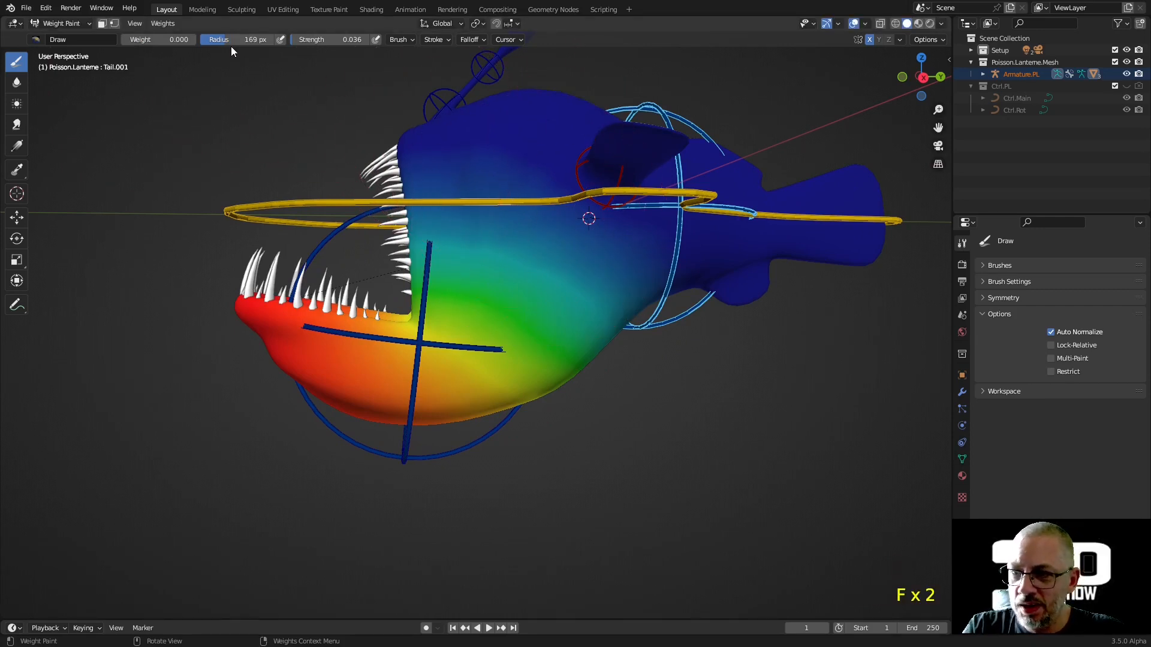
{"action": "left_click_drag", "start_coordinate": [391, 126], "coordinate": [476, 160]}
{"action": "left_click_drag", "start_coordinate": [441, 199], "coordinate": [588, 351]}
{"action": "left_click_drag", "start_coordinate": [569, 219], "coordinate": [663, 306]}
{"action": "left_click_drag", "start_coordinate": [565, 191], "coordinate": [663, 293]}
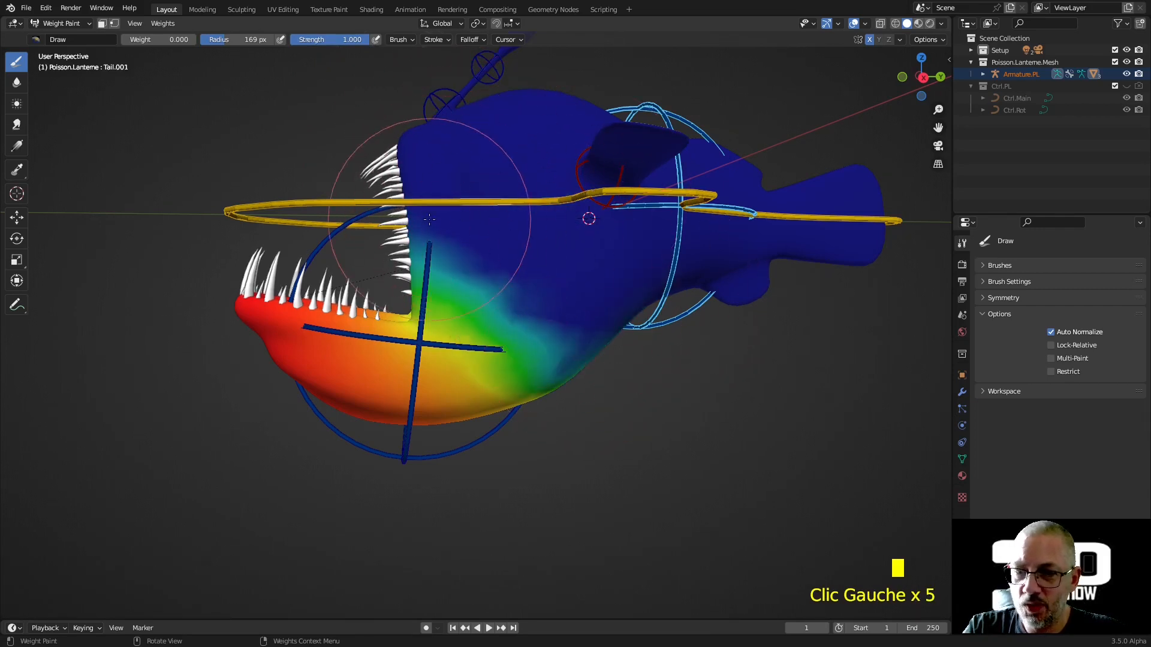
Step: Erase the Jaw weight from the flank behind the mouth corner and along the lower belly
{"action": "left_click_drag", "start_coordinate": [474, 275], "coordinate": [561, 380]}
{"action": "mouse_move", "coordinate": [437, 252]}
{"action": "left_mouse_down"}
{"action": "mouse_move", "coordinate": [508, 341]}
{"action": "mouse_move", "coordinate": [488, 385]}
{"action": "mouse_move", "coordinate": [499, 441]}
{"action": "mouse_move", "coordinate": [460, 426]}
{"action": "mouse_move", "coordinate": [445, 467]}
{"action": "left_mouse_up"}
{"action": "left_click_drag", "start_coordinate": [448, 420], "coordinate": [414, 474]}
{"action": "mouse_move", "coordinate": [376, 486]}
{"action": "middle_mouse_down"}
{"action": "mouse_move", "coordinate": [415, 462]}
{"action": "mouse_move", "coordinate": [418, 488]}
{"action": "middle_mouse_up"}
{"action": "left_click_drag", "start_coordinate": [419, 488], "coordinate": [380, 475]}
Step: Erase the leftover patch of Jaw weight on the rear underside of the fish's belly
{"action": "mouse_move", "coordinate": [380, 476]}
{"action": "middle_mouse_down"}
{"action": "mouse_move", "coordinate": [467, 342]}
{"action": "mouse_move", "coordinate": [495, 328]}
{"action": "middle_mouse_up"}
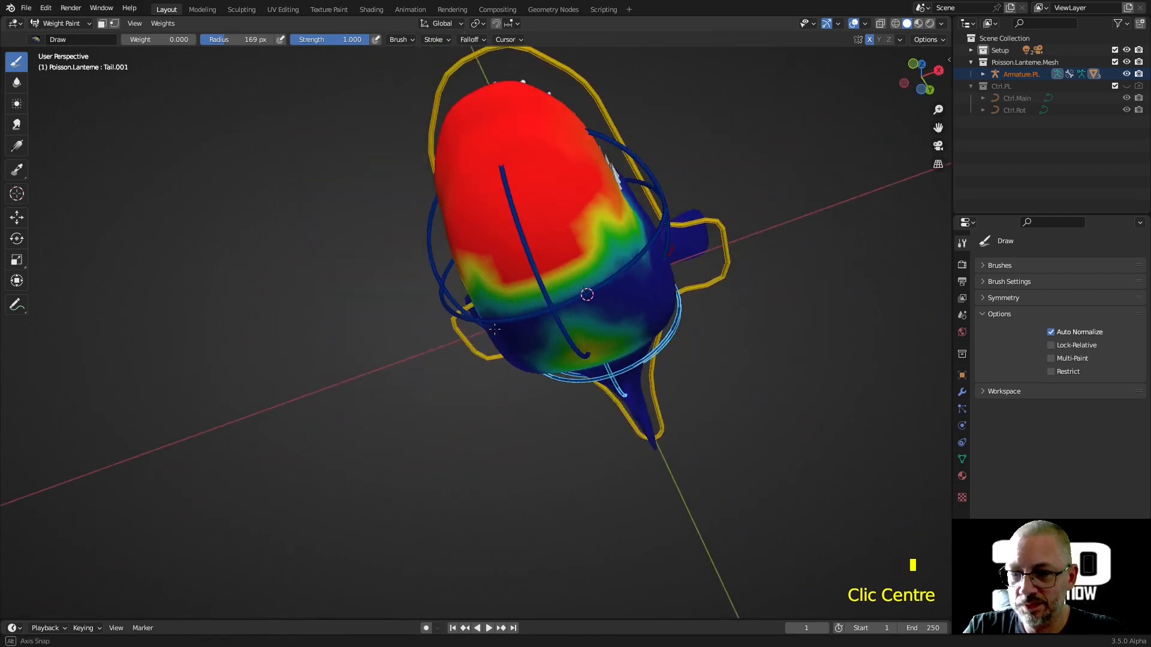
{"action": "middle_click_drag", "start_coordinate": [575, 343], "coordinate": [453, 222]}
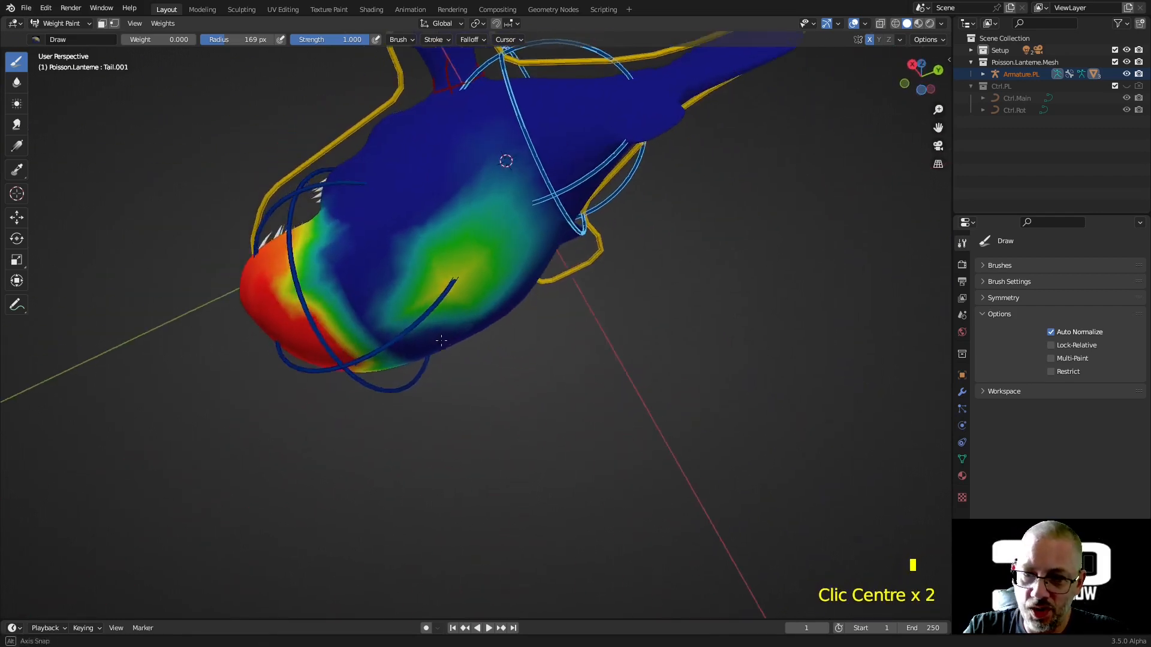
{"action": "left_click", "coordinate": [453, 222]}
{"action": "middle_click_drag", "start_coordinate": [421, 305], "coordinate": [538, 290]}
{"action": "left_click_drag", "start_coordinate": [436, 238], "coordinate": [444, 223]}
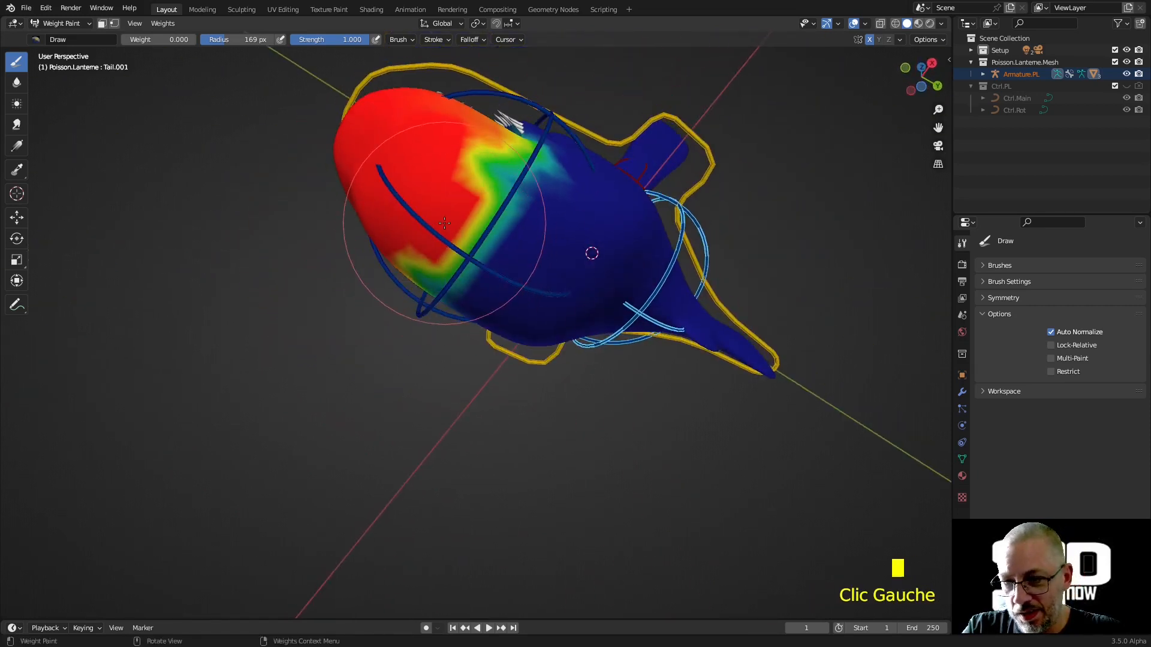
{"action": "middle_click_drag", "start_coordinate": [472, 257], "coordinate": [413, 318]}
{"action": "mouse_move", "coordinate": [381, 373]}
{"action": "middle_mouse_down"}
{"action": "mouse_move", "coordinate": [575, 267]}
{"action": "mouse_move", "coordinate": [589, 271]}
{"action": "mouse_move", "coordinate": [527, 242]}
{"action": "middle_mouse_up"}
{"action": "left_click", "coordinate": [579, 265]}
{"action": "left_click", "coordinate": [579, 264]}
Step: Smooth the edge of the Jaw weights behind the lower jaw using the Blur brush with a 186 px radius
{"action": "left_click", "coordinate": [21, 87]}
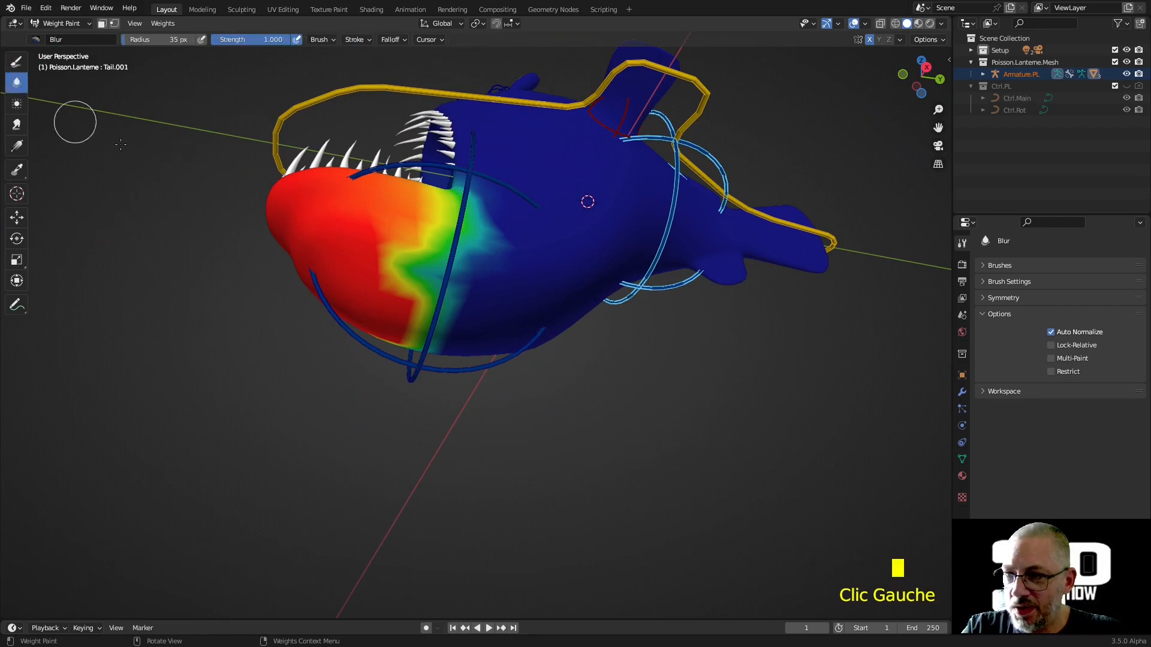
{"action": "key", "text": "f"}
{"action": "left_click", "coordinate": [562, 252]}
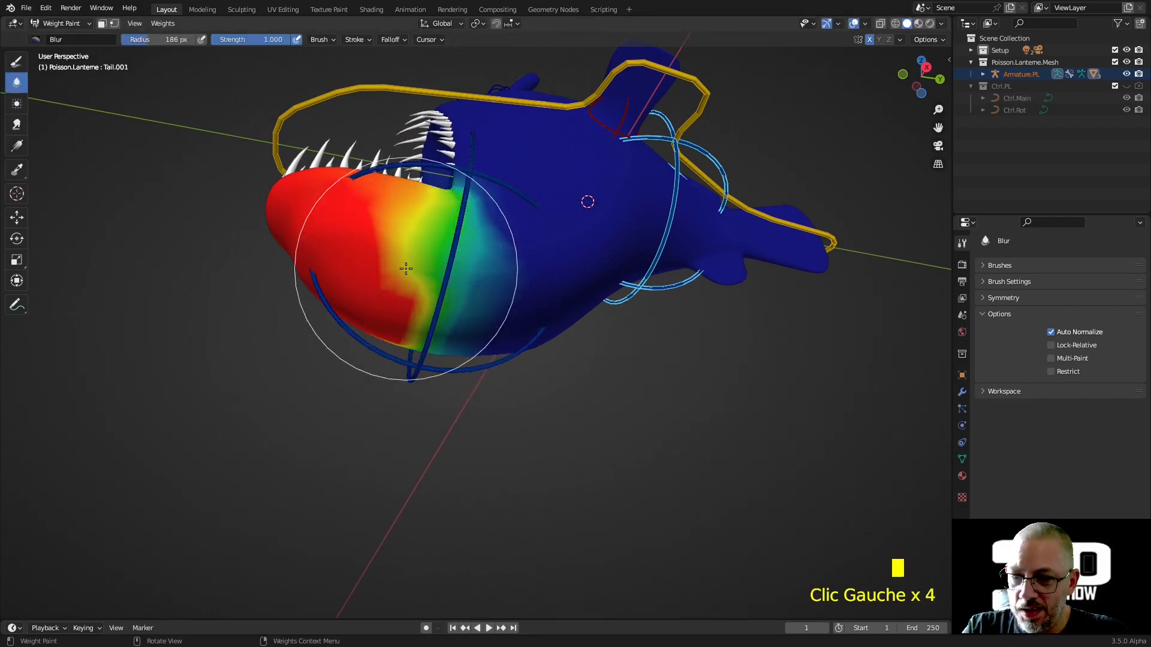
{"action": "middle_click_drag", "start_coordinate": [387, 304], "coordinate": [432, 335]}
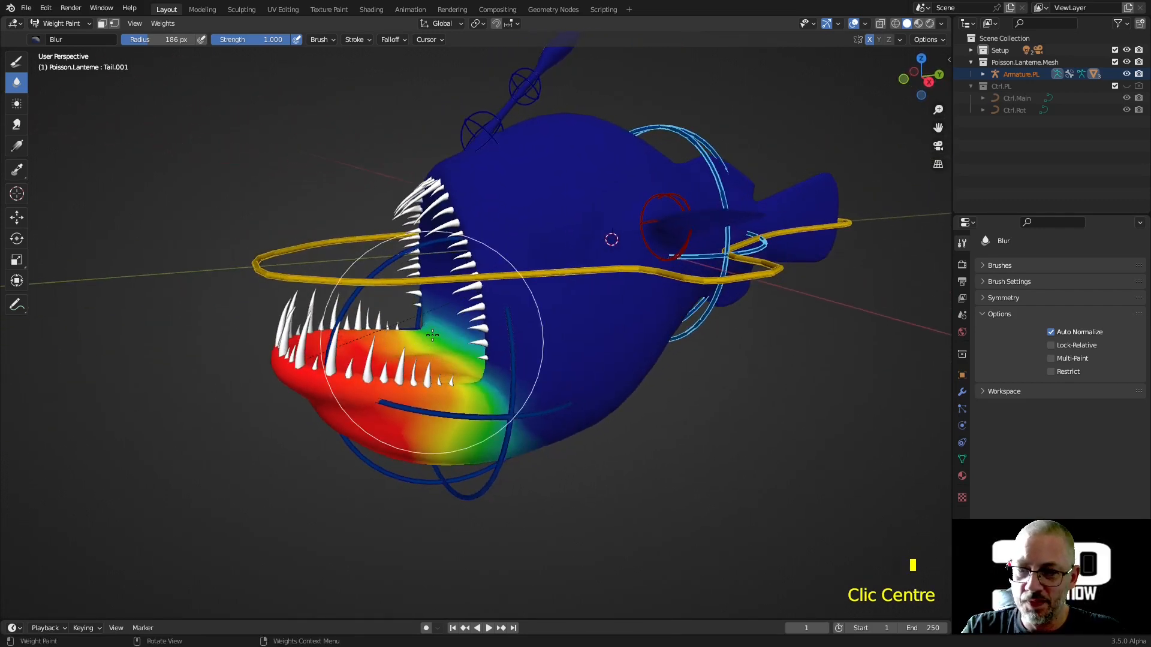
Step: Sample the vertex groups on the upper head, make Main active, and blur its weights around the belly and jaw
{"action": "right_click", "coordinate": [367, 239], "text": "shift"}
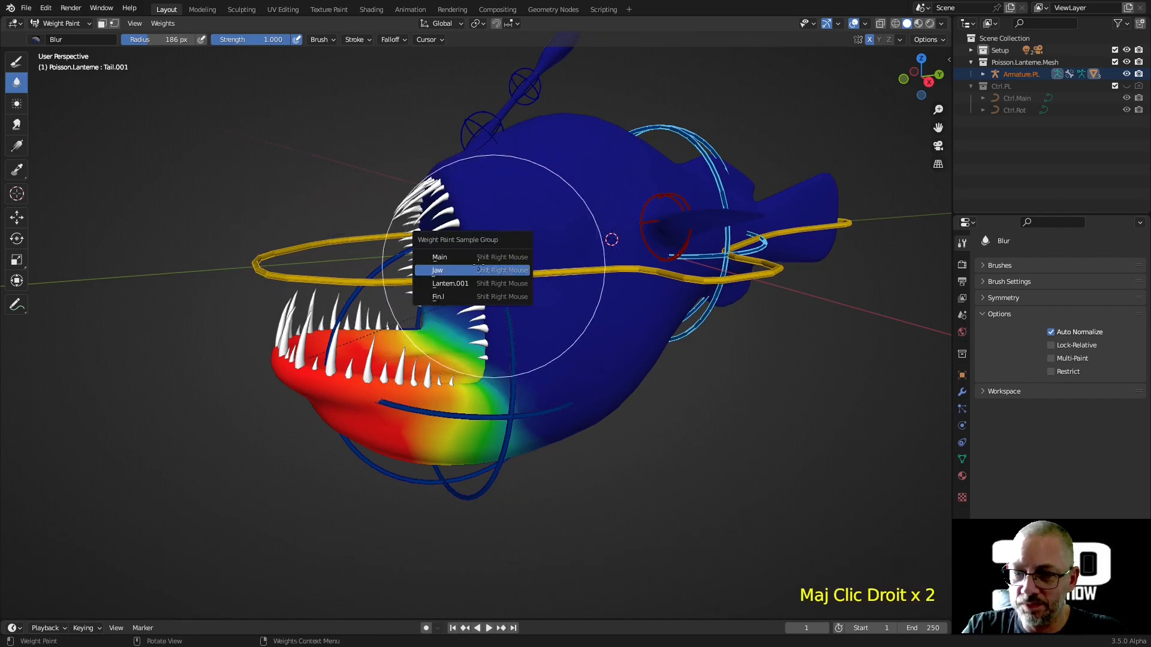
{"action": "left_click", "coordinate": [463, 257]}
{"action": "mouse_move", "coordinate": [527, 294]}
{"action": "middle_mouse_down"}
{"action": "mouse_move", "coordinate": [569, 306]}
{"action": "mouse_move", "coordinate": [560, 311]}
{"action": "mouse_move", "coordinate": [552, 252]}
{"action": "mouse_move", "coordinate": [459, 335]}
{"action": "middle_mouse_up"}
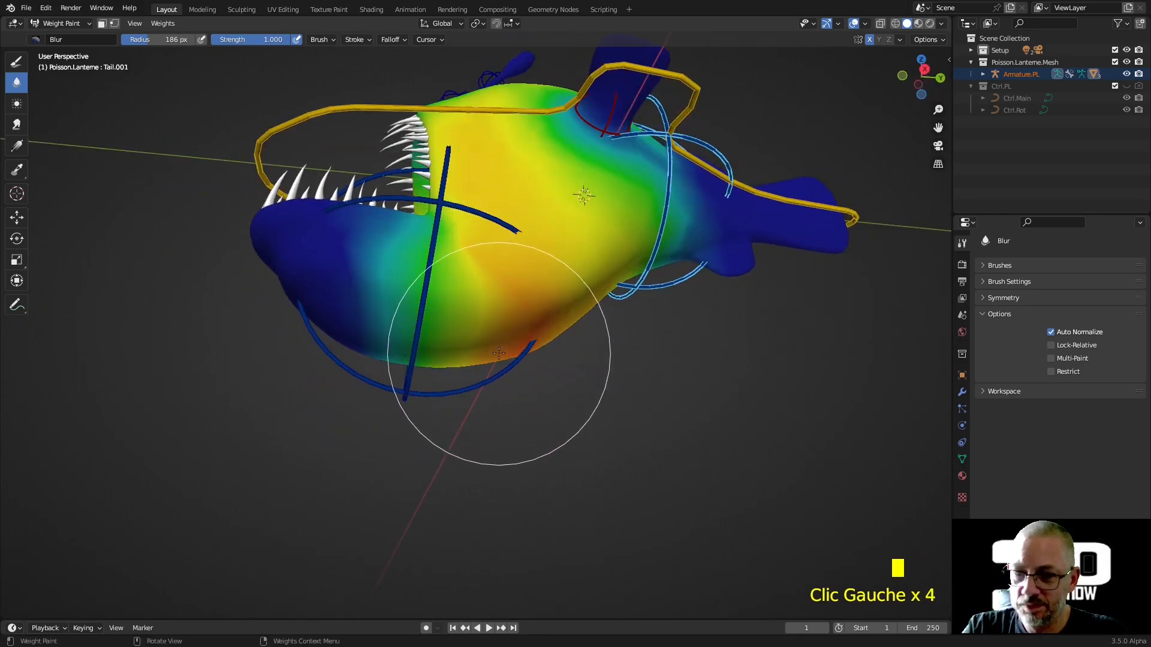
{"action": "middle_click_drag", "start_coordinate": [499, 353], "coordinate": [491, 379]}
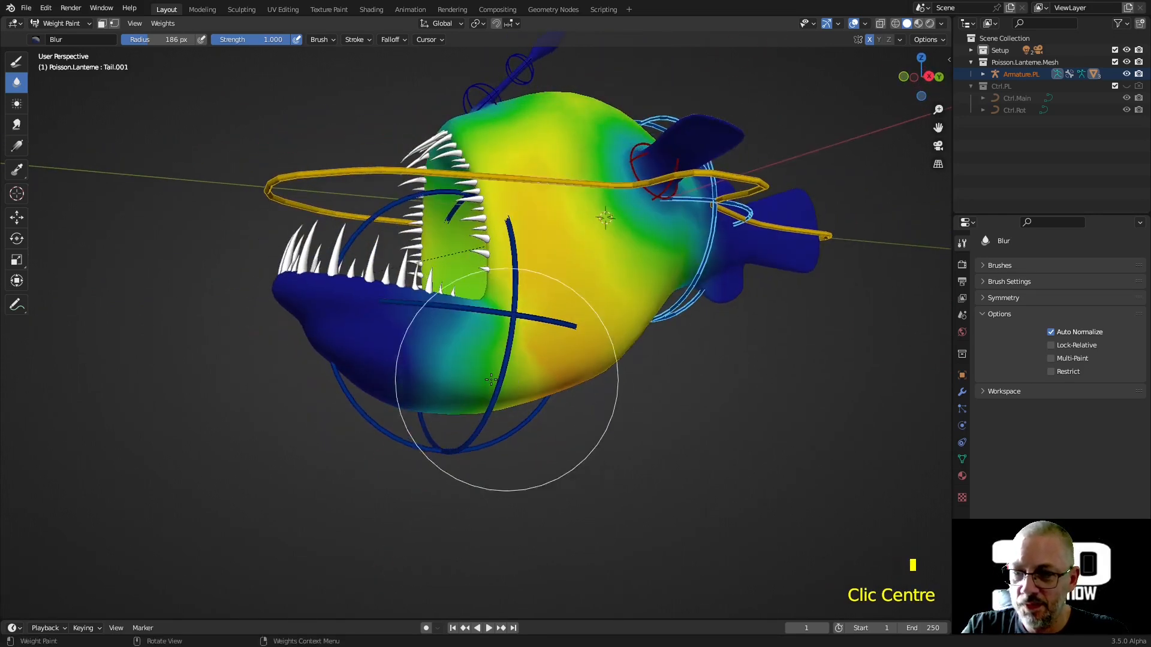
Step: Select the Jaw bone and rotate it by 401° to raise the lower jaw partway
{"action": "left_click", "coordinate": [401, 444], "text": "ctrl"}
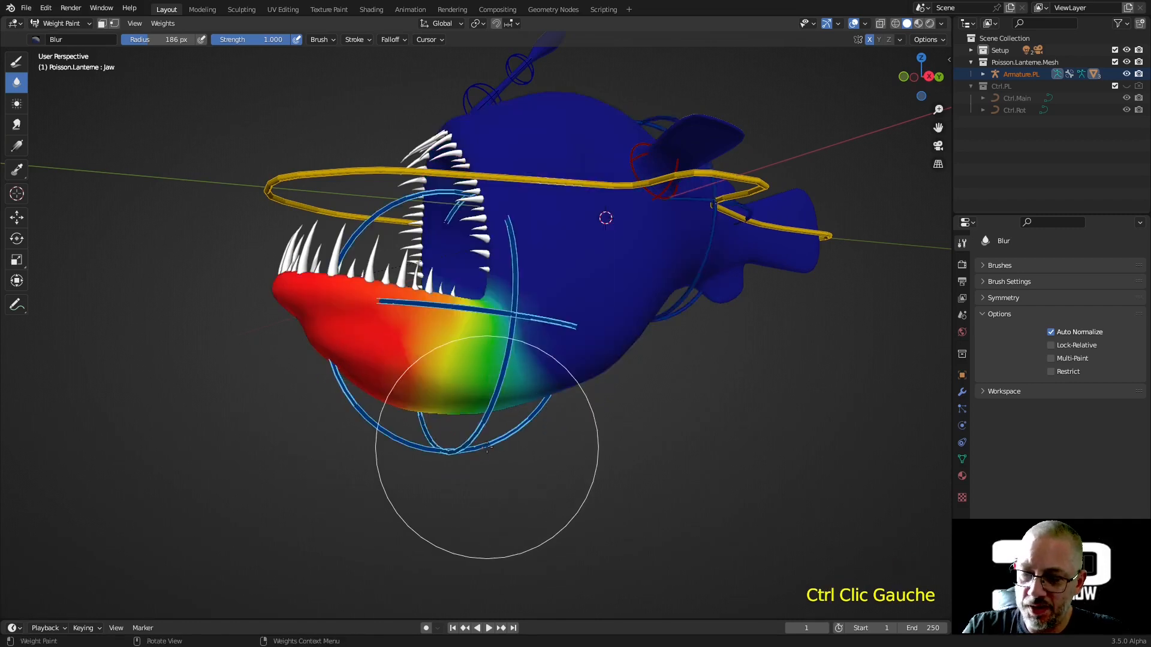
{"action": "key", "text": "r"}
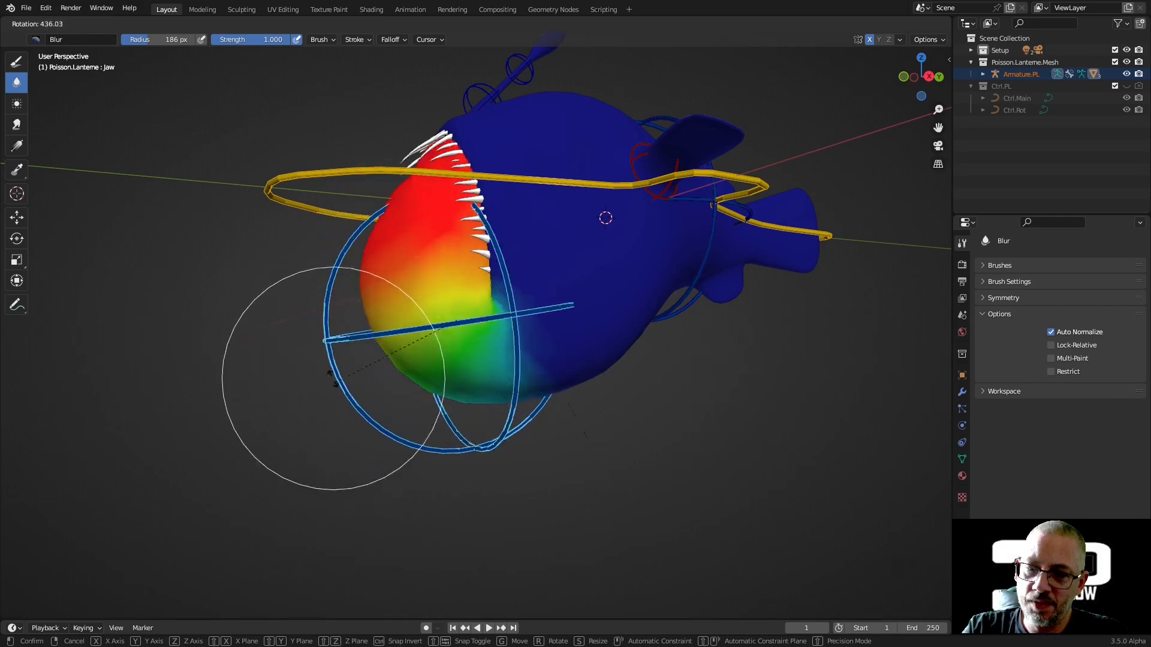
{"action": "left_click", "coordinate": [408, 414]}
Step: Blur the Jaw weights across the throat and underside of the raised jaw
{"action": "middle_click_drag", "start_coordinate": [408, 414], "coordinate": [531, 388]}
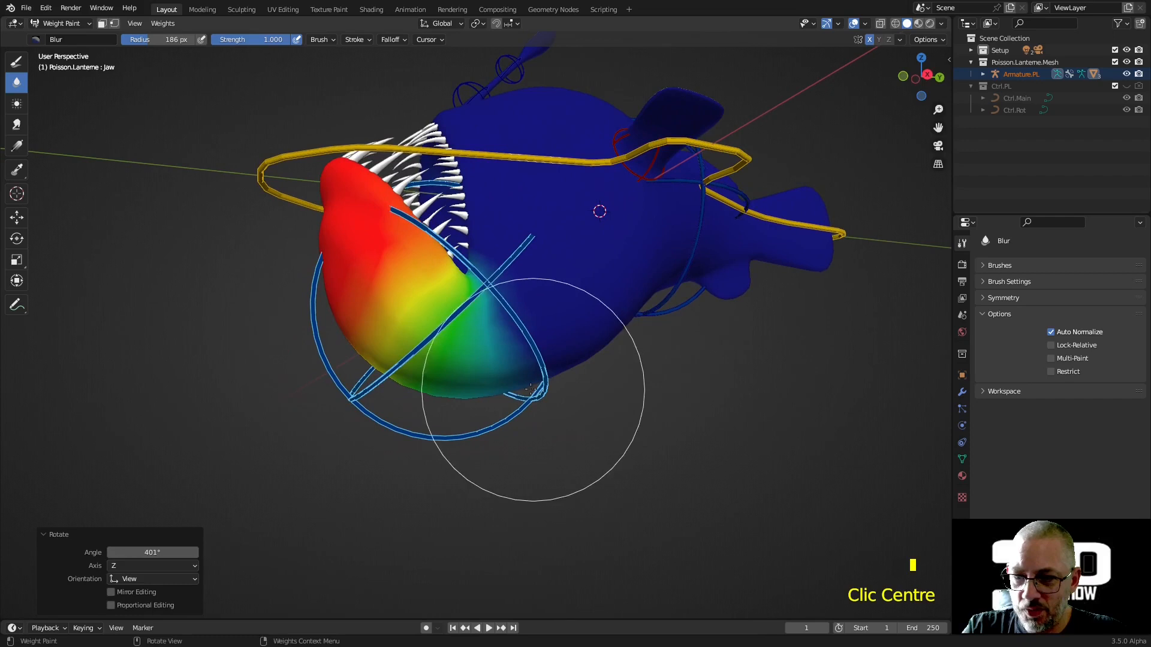
{"action": "left_click", "coordinate": [408, 367]}
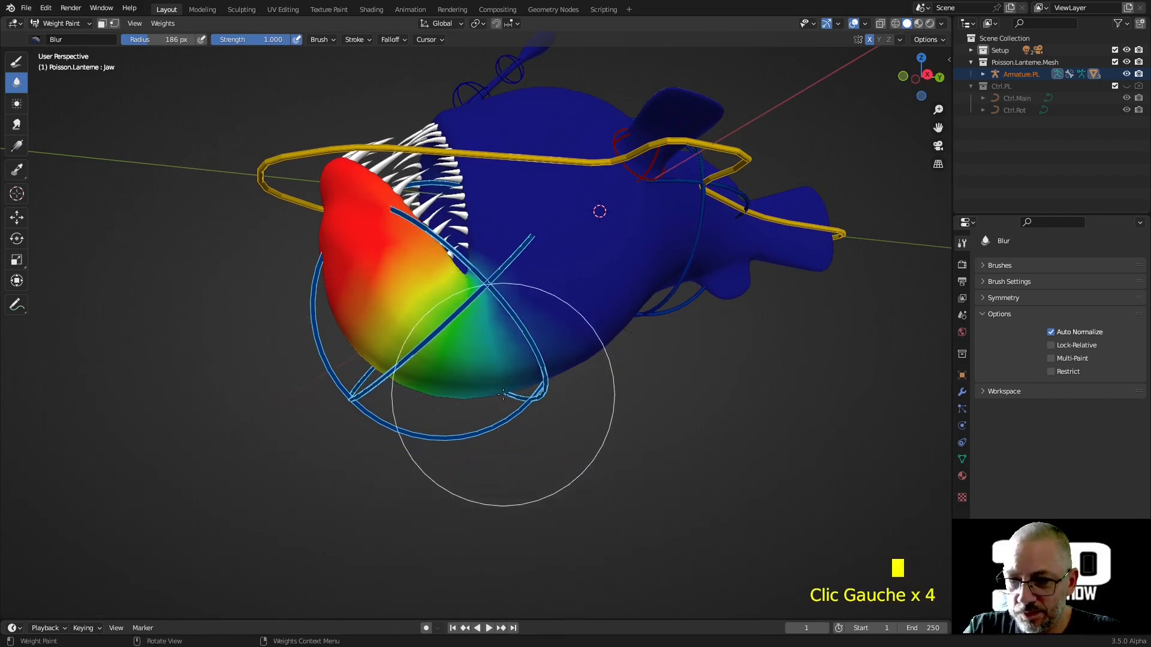
{"action": "middle_click_drag", "start_coordinate": [503, 394], "coordinate": [496, 342]}
{"action": "left_click", "coordinate": [403, 254]}
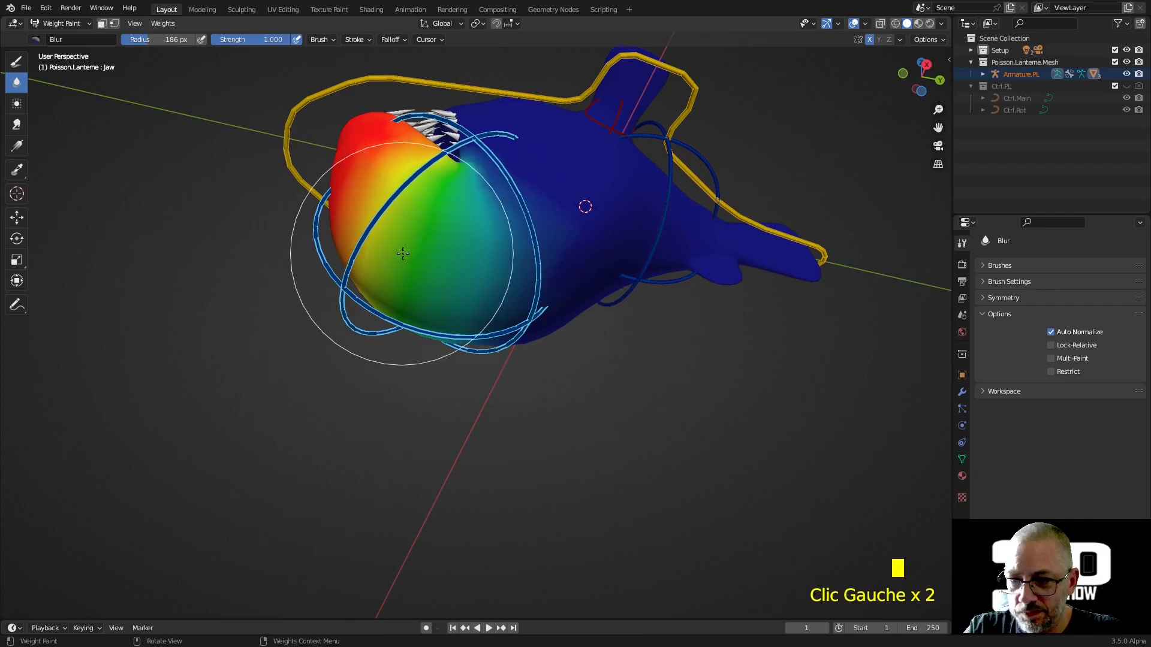
{"action": "mouse_move", "coordinate": [390, 258]}
{"action": "middle_mouse_down"}
{"action": "mouse_move", "coordinate": [400, 370]}
{"action": "mouse_move", "coordinate": [440, 382]}
{"action": "middle_mouse_up"}
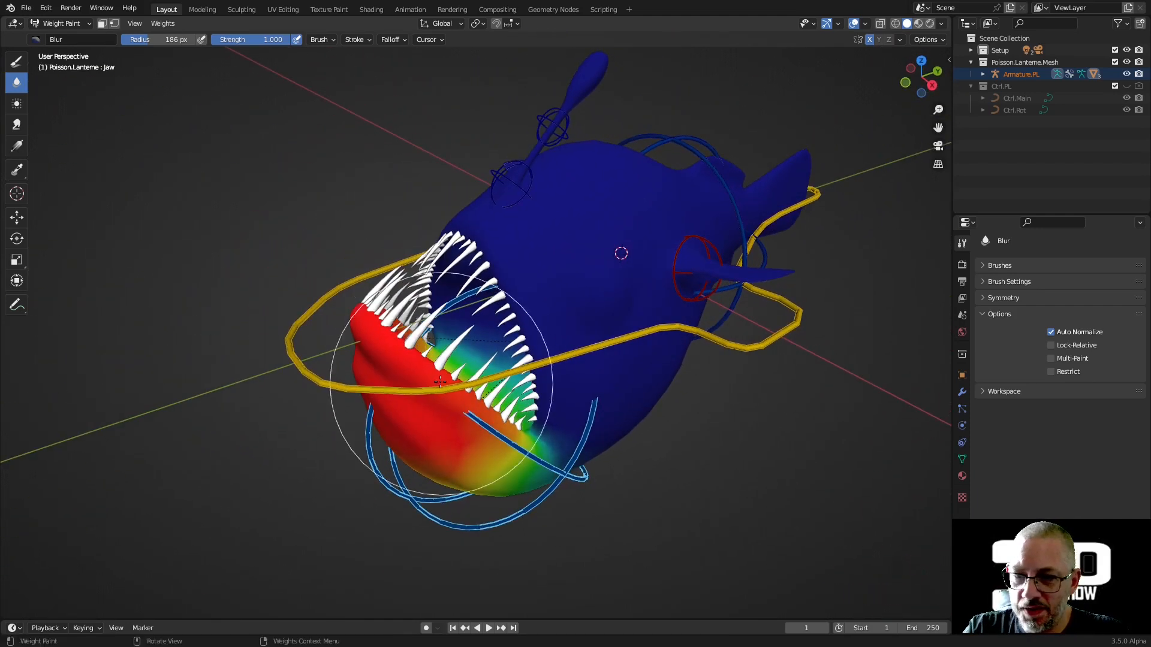
Step: Make the sampled Lantern.001 group active and erase its weight from the fish's back and side with the Draw brush
{"action": "right_click", "coordinate": [510, 180], "text": "shift"}
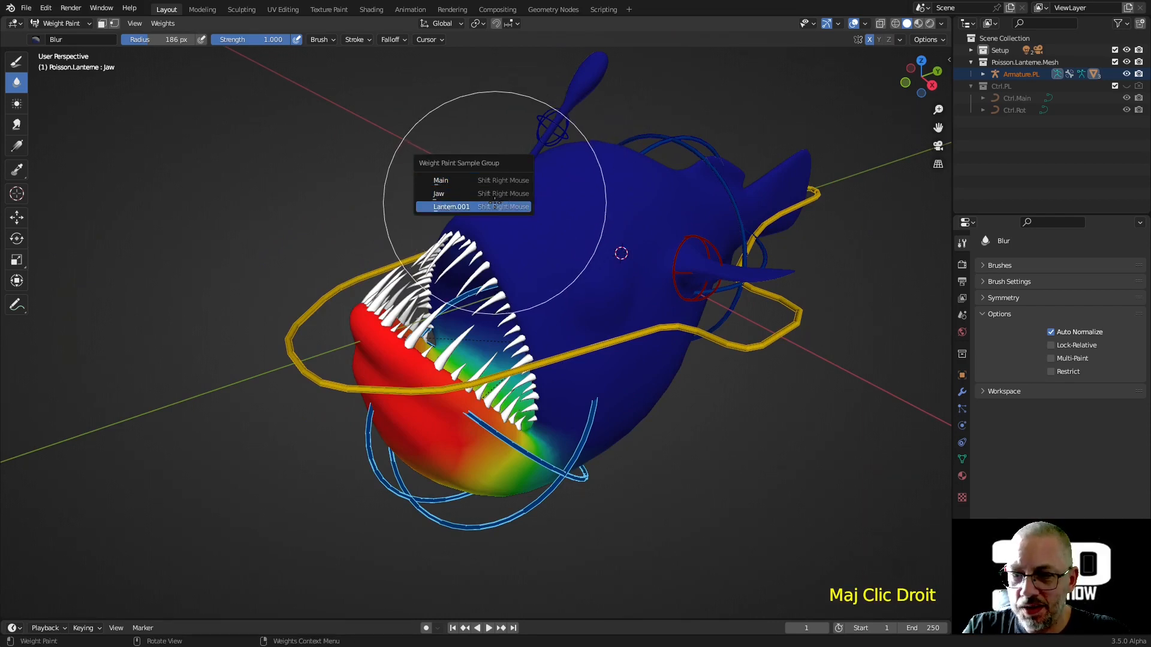
{"action": "left_click", "coordinate": [495, 206]}
{"action": "scroll", "coordinate": [637, 245], "scroll_direction": "up", "scroll_amount": 2}
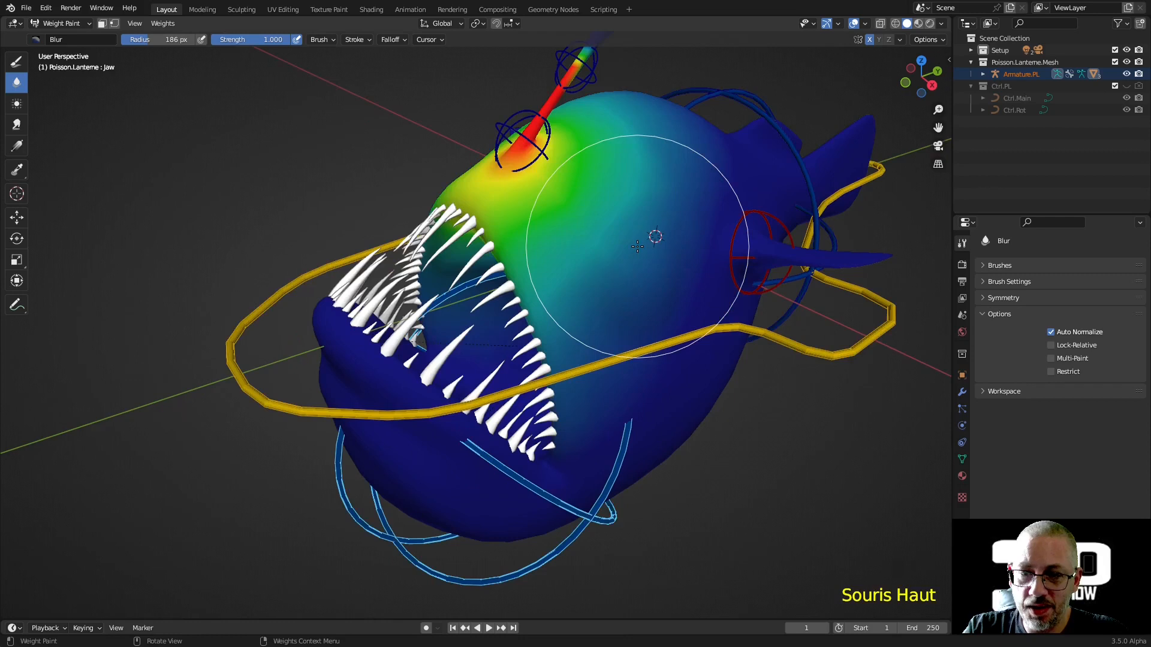
{"action": "left_click", "coordinate": [19, 66]}
{"action": "left_click", "coordinate": [636, 224]}
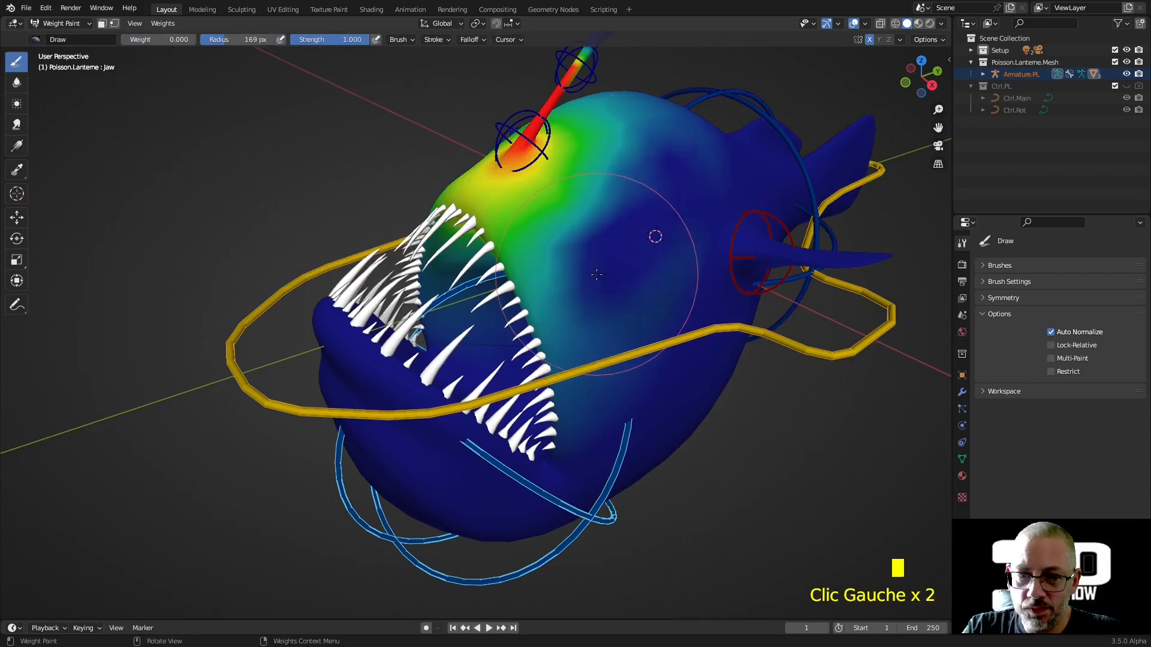
{"action": "left_click", "coordinate": [623, 270]}
{"action": "left_click", "coordinate": [695, 206]}
{"action": "left_click", "coordinate": [725, 186]}
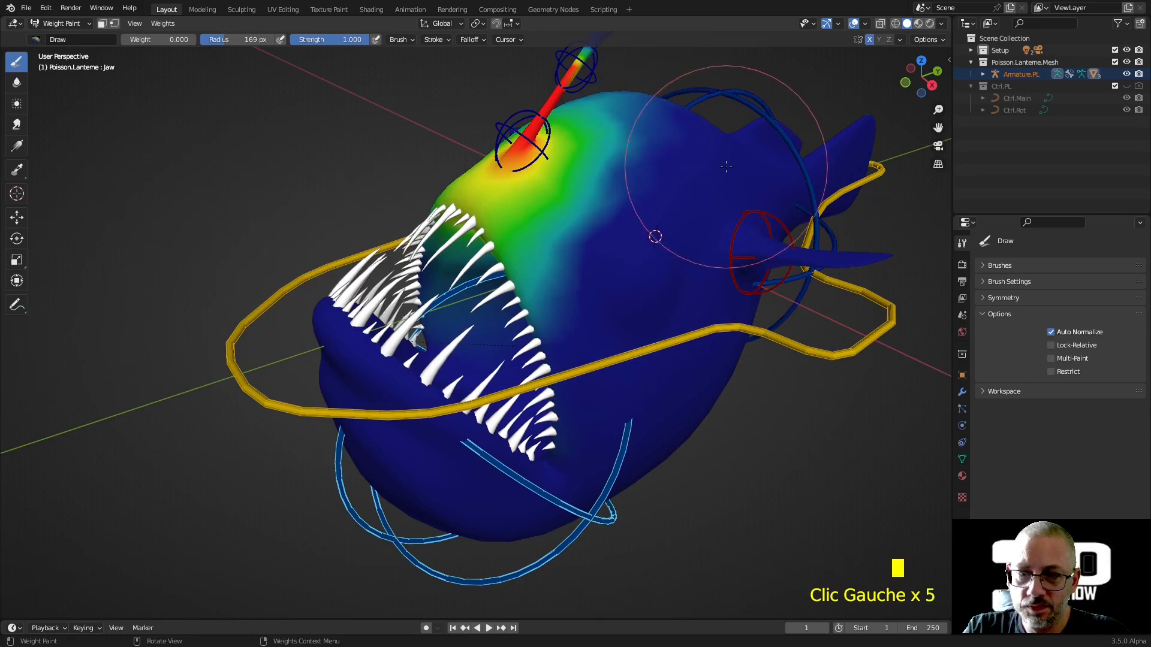
Step: Erase the Lantern.001 weight around the mouth corner and from the opposite side of the head
{"action": "middle_click_drag", "start_coordinate": [725, 186], "coordinate": [599, 336]}
{"action": "left_click", "coordinate": [557, 407]}
{"action": "mouse_move", "coordinate": [557, 407]}
{"action": "middle_mouse_down"}
{"action": "mouse_move", "coordinate": [586, 288]}
{"action": "mouse_move", "coordinate": [670, 286]}
{"action": "middle_mouse_up"}
{"action": "scroll", "coordinate": [575, 346], "scroll_direction": "up", "scroll_amount": 2}
{"action": "mouse_move", "coordinate": [636, 99]}
{"action": "left_mouse_down"}
{"action": "mouse_move", "coordinate": [677, 153]}
{"action": "mouse_move", "coordinate": [760, 217]}
{"action": "mouse_move", "coordinate": [758, 268]}
{"action": "left_mouse_up"}
{"action": "mouse_move", "coordinate": [758, 267]}
{"action": "middle_mouse_down"}
{"action": "mouse_move", "coordinate": [756, 173]}
{"action": "mouse_move", "coordinate": [738, 116]}
{"action": "mouse_move", "coordinate": [692, 239]}
{"action": "middle_mouse_up"}
{"action": "left_click", "coordinate": [757, 173]}
{"action": "left_click", "coordinate": [755, 169]}
{"action": "left_click", "coordinate": [756, 169]}
{"action": "scroll", "coordinate": [695, 234], "scroll_direction": "up", "scroll_amount": 2}
{"action": "scroll", "coordinate": [727, 144], "scroll_direction": "down", "scroll_amount": 1}
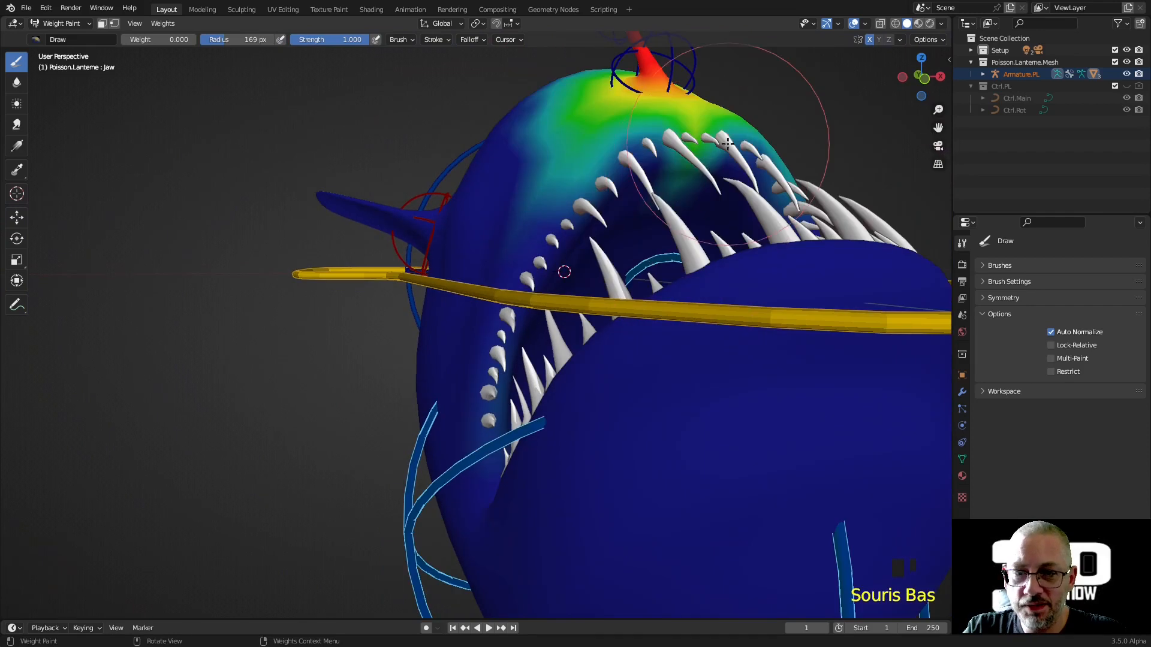
Step: Erase the Lantern.001 weight along the upper lip and the roots of the upper teeth
{"action": "left_click", "coordinate": [695, 162]}
{"action": "left_click", "coordinate": [677, 154]}
{"action": "left_click", "coordinate": [600, 177]}
{"action": "left_click", "coordinate": [539, 227]}
{"action": "left_click", "coordinate": [501, 282]}
{"action": "left_click", "coordinate": [496, 357]}
{"action": "left_click", "coordinate": [485, 491]}
{"action": "left_click", "coordinate": [616, 386]}
Step: Erase the Lantern.001 weight from the flank and upper side of the head behind the lantern
{"action": "mouse_move", "coordinate": [616, 385]}
{"action": "middle_mouse_down"}
{"action": "mouse_move", "coordinate": [778, 412]}
{"action": "mouse_move", "coordinate": [630, 437]}
{"action": "middle_mouse_up"}
{"action": "scroll", "coordinate": [419, 359], "scroll_direction": "up", "scroll_amount": 4}
{"action": "left_click", "coordinate": [329, 339]}
{"action": "left_click", "coordinate": [429, 313]}
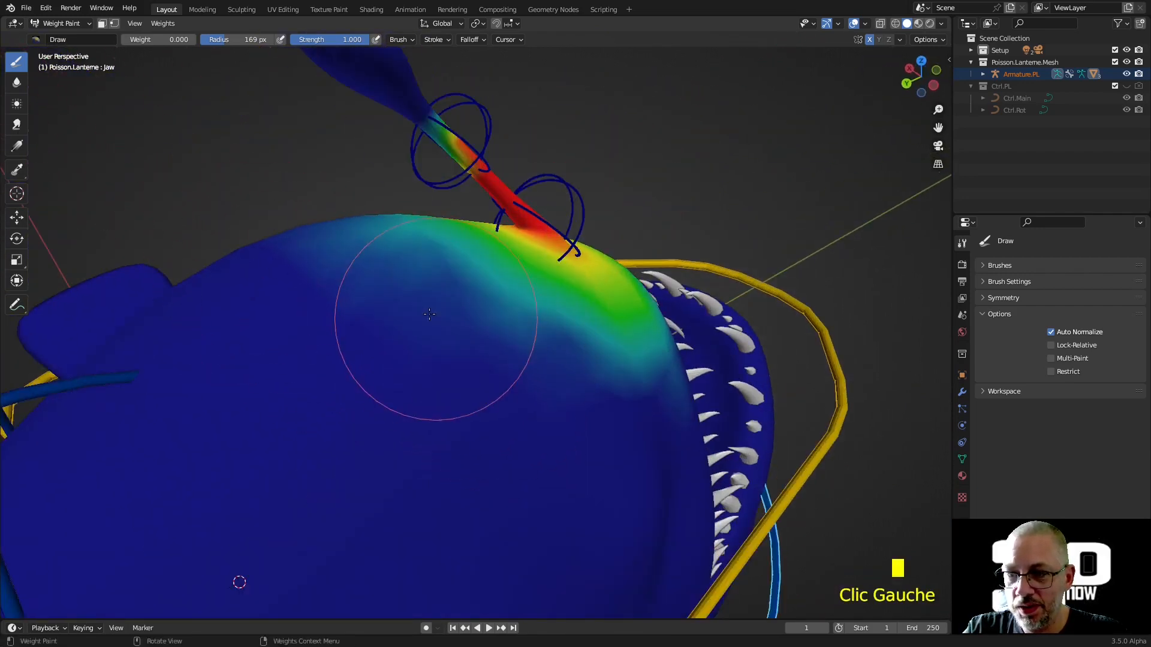
{"action": "mouse_move", "coordinate": [432, 310]}
{"action": "left_mouse_down"}
{"action": "mouse_move", "coordinate": [458, 329]}
{"action": "mouse_move", "coordinate": [532, 327]}
{"action": "left_mouse_up"}
Step: Erase the Lantern.001 weight from the front of the head between the lantern base and the upper teeth
{"action": "middle_click_drag", "start_coordinate": [361, 255], "coordinate": [385, 449]}
{"action": "left_click", "coordinate": [549, 492]}
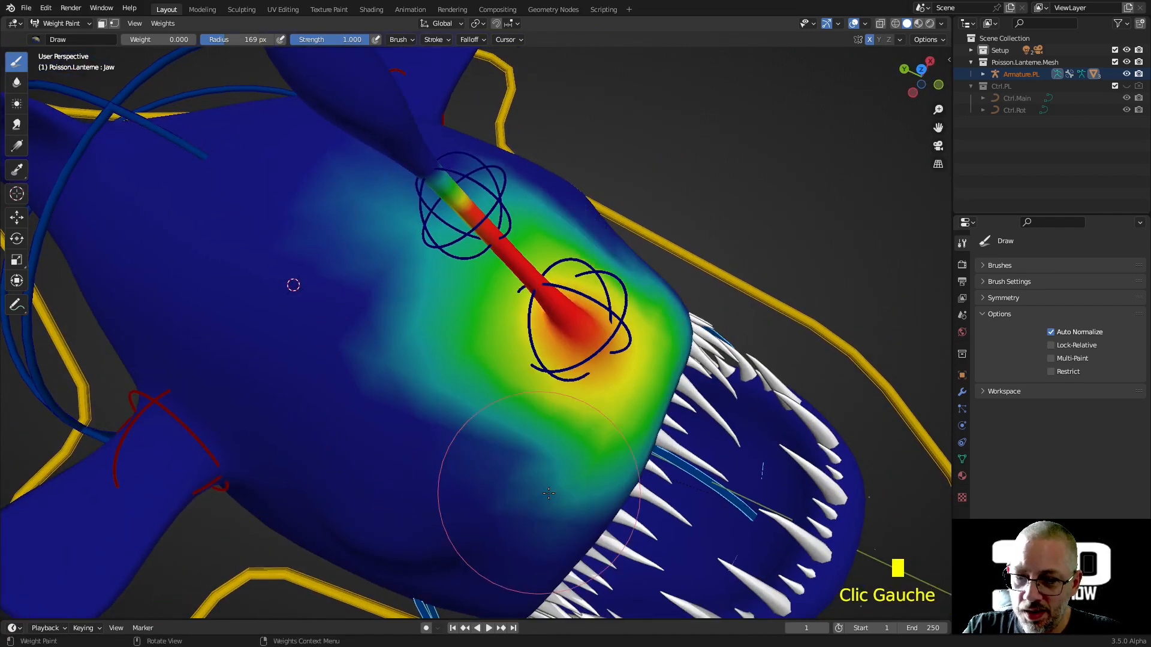
{"action": "left_click", "coordinate": [570, 480]}
{"action": "left_click", "coordinate": [617, 446]}
{"action": "left_click", "coordinate": [635, 436]}
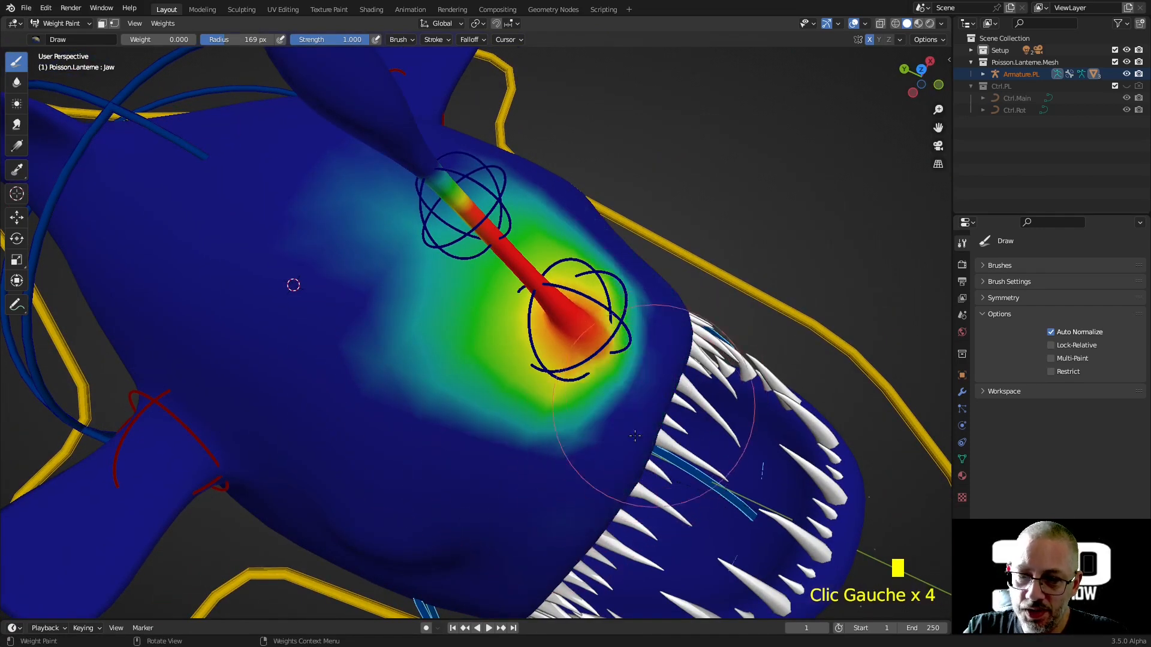
Step: Reduce the Lantern.001 weight on top of the head behind and beside the lantern stalk
{"action": "scroll", "coordinate": [434, 452], "scroll_direction": "up", "scroll_amount": 2}
{"action": "left_click", "coordinate": [392, 314]}
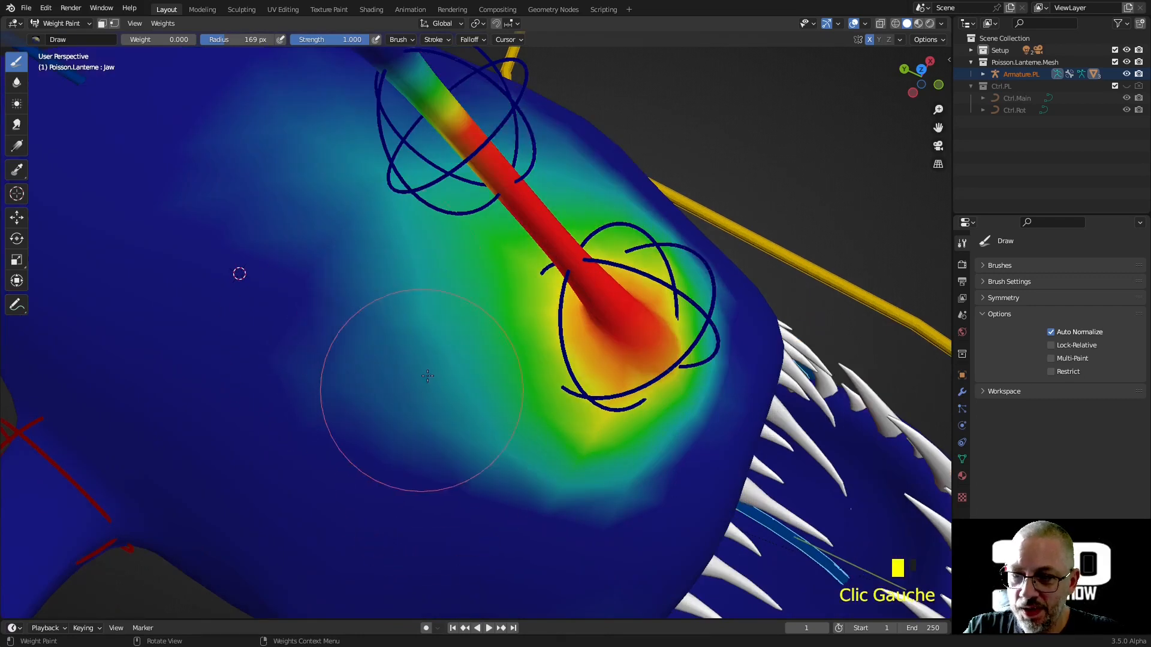
{"action": "middle_click_drag", "start_coordinate": [427, 376], "coordinate": [468, 345]}
{"action": "left_click", "coordinate": [377, 198]}
{"action": "left_click", "coordinate": [461, 288]}
{"action": "left_click", "coordinate": [540, 372]}
{"action": "left_click", "coordinate": [630, 414]}
{"action": "left_click", "coordinate": [593, 419]}
{"action": "left_click", "coordinate": [584, 422]}
Step: Trim the Lantern.001 weight closer to the stalk base on a zoomed-in area of the head
{"action": "middle_click_drag", "start_coordinate": [584, 422], "coordinate": [649, 374]}
{"action": "scroll", "coordinate": [547, 304], "scroll_direction": "up", "scroll_amount": 2}
{"action": "middle_click_drag", "start_coordinate": [547, 303], "coordinate": [513, 424], "text": "shift"}
{"action": "left_click", "coordinate": [394, 282]}
{"action": "left_click", "coordinate": [457, 343]}
{"action": "left_click", "coordinate": [458, 302]}
{"action": "left_click", "coordinate": [503, 369]}
{"action": "left_click", "coordinate": [593, 385]}
{"action": "left_click", "coordinate": [630, 376]}
Step: Erase the outer ring of Lantern.001 weight on the skin below the stalk base
{"action": "middle_click_drag", "start_coordinate": [631, 375], "coordinate": [514, 526]}
{"action": "left_click", "coordinate": [540, 516]}
{"action": "left_click", "coordinate": [609, 475]}
{"action": "left_click", "coordinate": [604, 451]}
{"action": "left_click", "coordinate": [474, 429]}
{"action": "left_click", "coordinate": [635, 497]}
{"action": "left_click", "coordinate": [710, 491]}
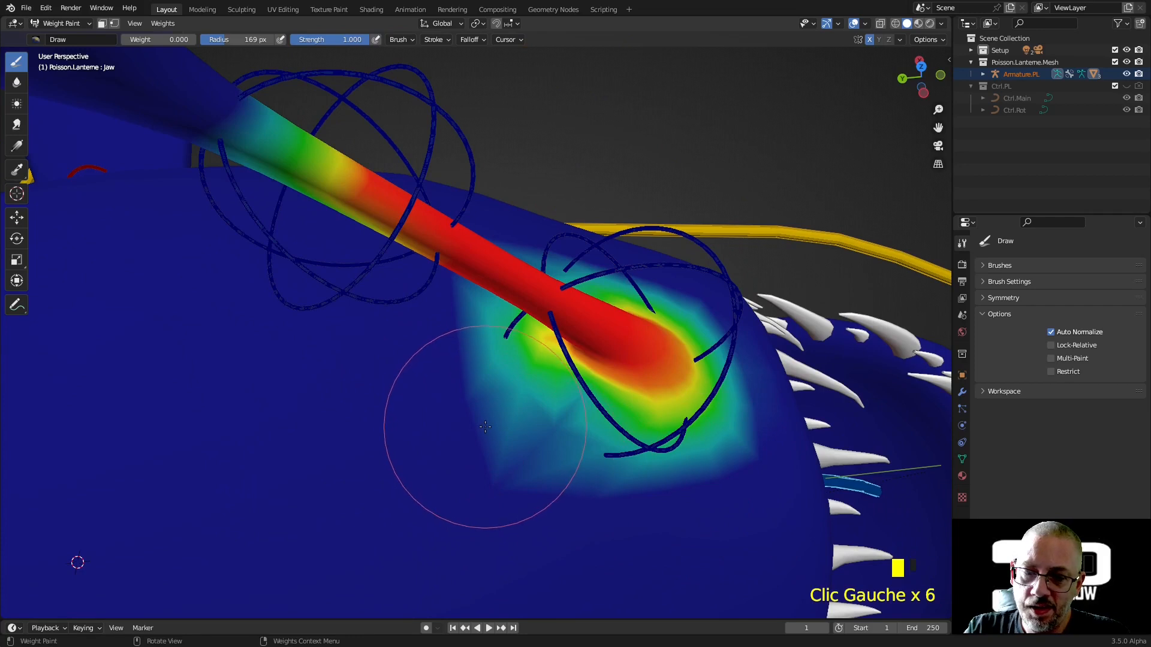
{"action": "left_click", "coordinate": [643, 470]}
Step: Erase the Lantern.001 weight from the head skin on the other side of the stalk base
{"action": "middle_click_drag", "start_coordinate": [527, 447], "coordinate": [408, 270]}
{"action": "left_click", "coordinate": [487, 377]}
{"action": "left_click", "coordinate": [423, 445]}
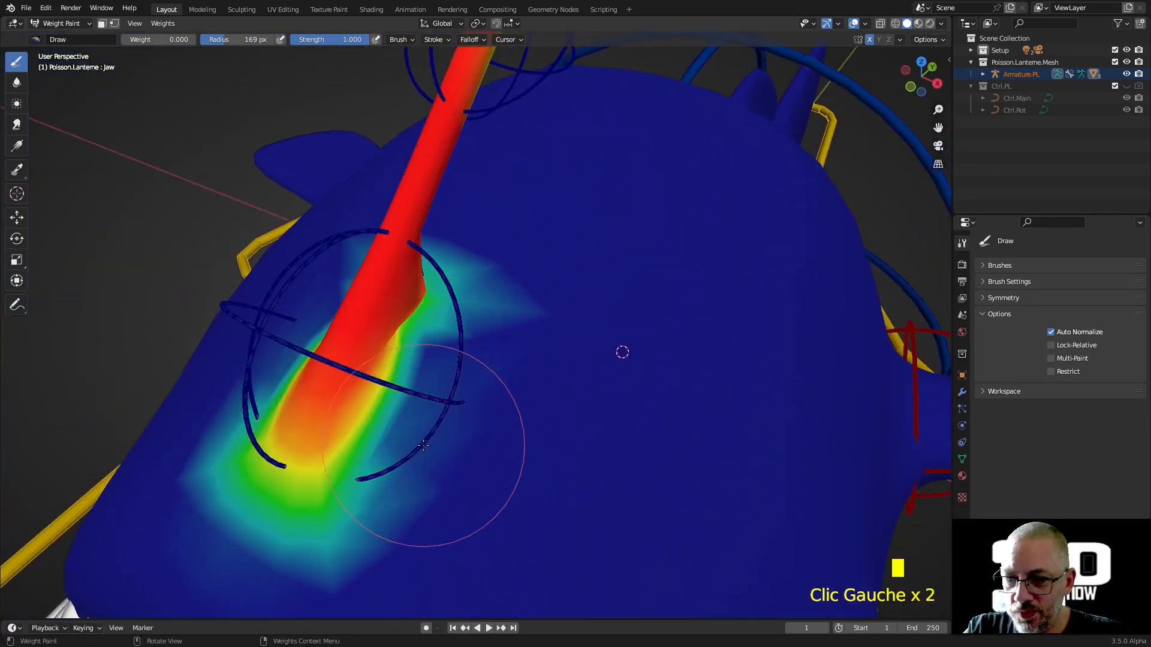
{"action": "left_click", "coordinate": [383, 503]}
{"action": "left_click", "coordinate": [198, 545]}
Step: Erase the Lantern.001 weight from the front edge of the stalk base and the adjoining skin
{"action": "mouse_move", "coordinate": [622, 352]}
{"action": "middle_mouse_down"}
{"action": "mouse_move", "coordinate": [478, 335]}
{"action": "mouse_move", "coordinate": [527, 354]}
{"action": "mouse_move", "coordinate": [514, 360]}
{"action": "middle_mouse_up"}
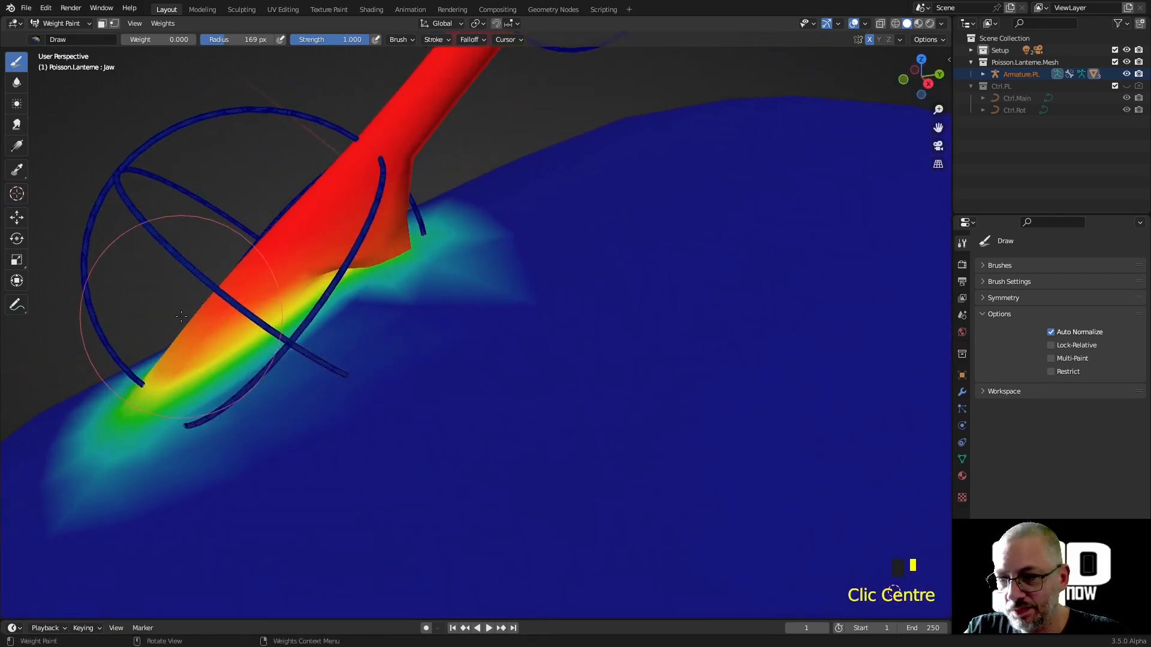
{"action": "left_click_drag", "start_coordinate": [210, 284], "coordinate": [191, 310]}
{"action": "left_click", "coordinate": [88, 381]}
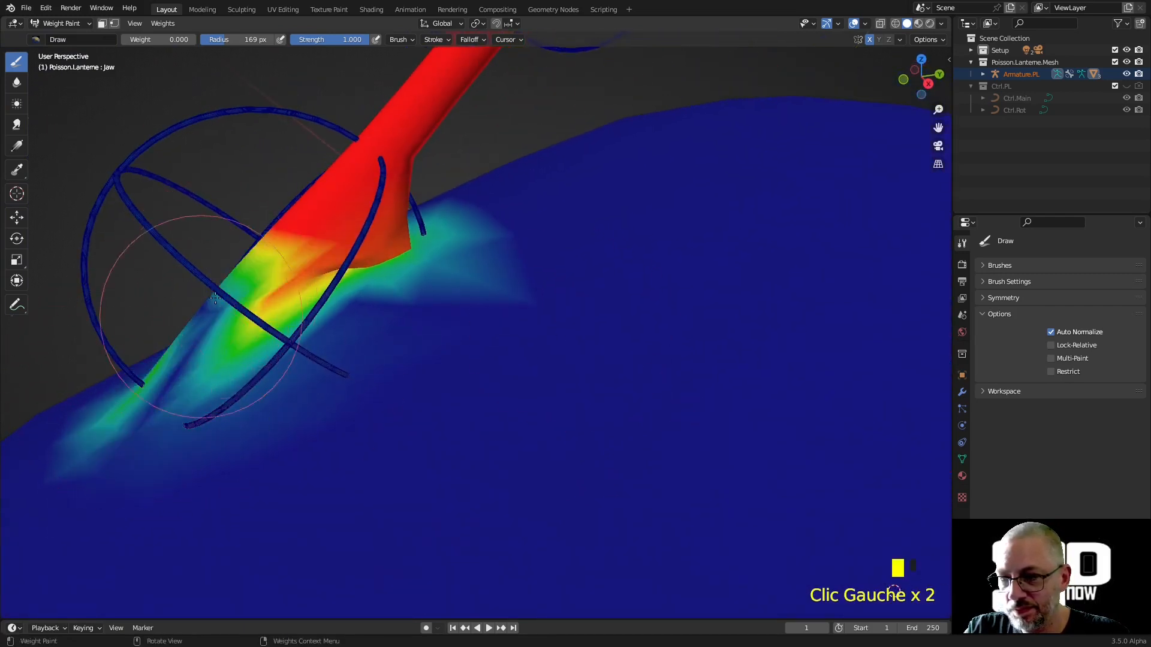
{"action": "left_click", "coordinate": [293, 302]}
{"action": "left_click", "coordinate": [360, 301]}
Step: Paint Lantern.001 weight back around the stalk base using the Draw brush with weight 1
{"action": "middle_click_drag", "start_coordinate": [411, 322], "coordinate": [571, 315]}
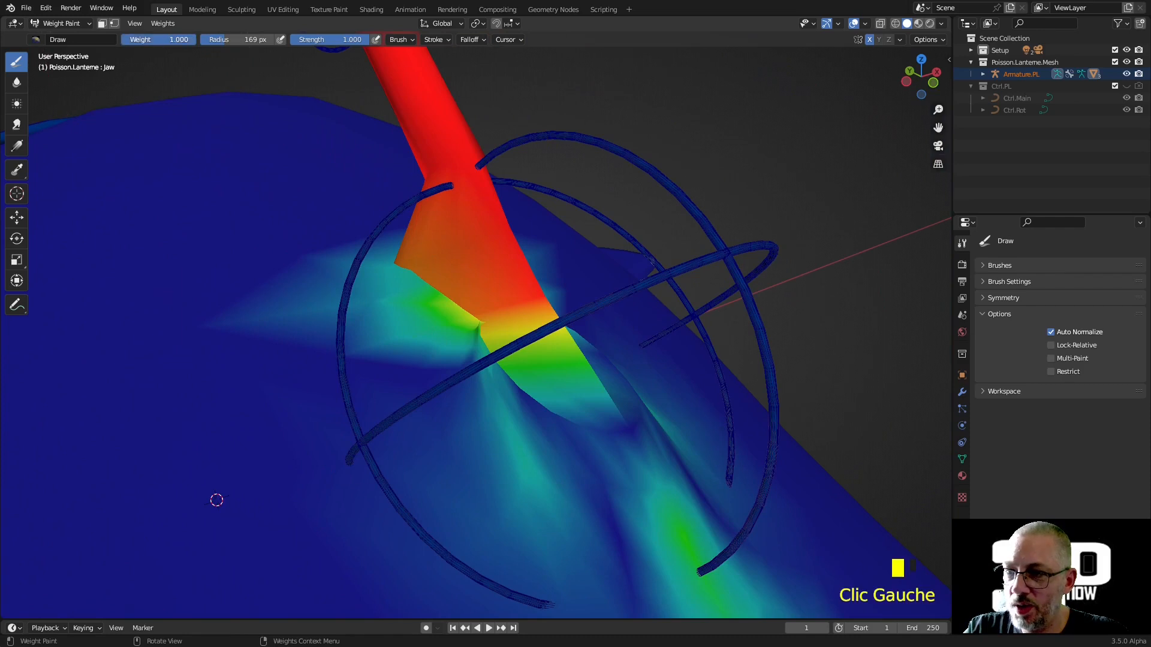
{"action": "left_click", "coordinate": [506, 333]}
{"action": "left_click", "coordinate": [539, 347]}
{"action": "left_click", "coordinate": [571, 368]}
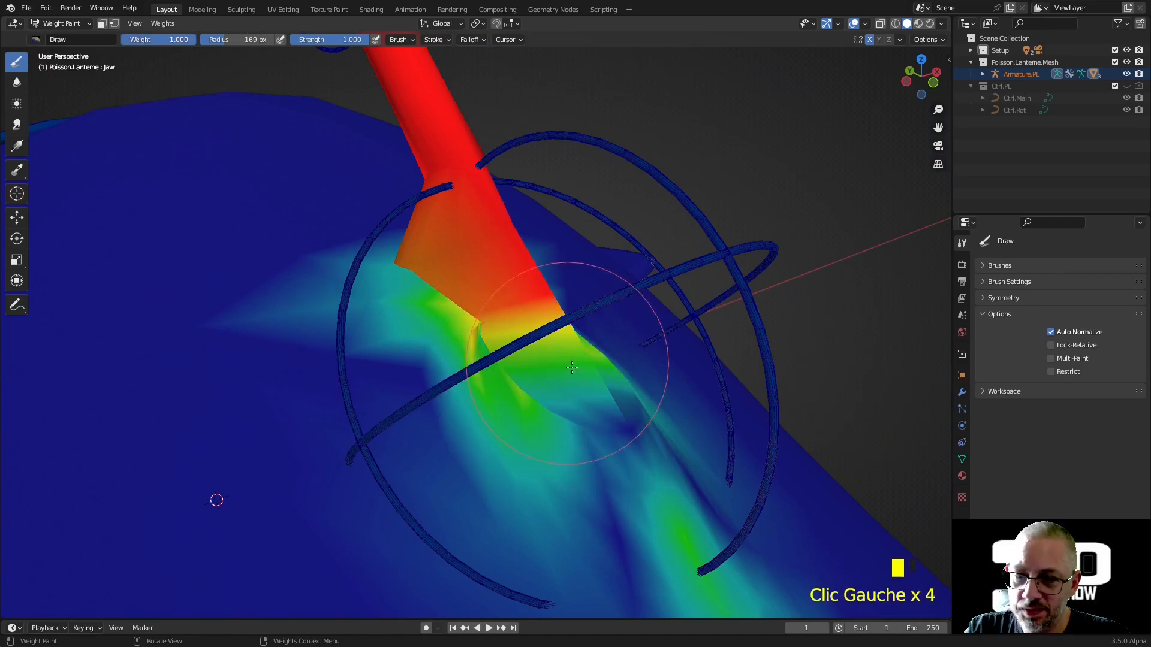
{"action": "left_click", "coordinate": [453, 275]}
{"action": "left_click", "coordinate": [444, 354]}
{"action": "left_click", "coordinate": [436, 377]}
{"action": "left_click", "coordinate": [424, 384]}
{"action": "mouse_move", "coordinate": [486, 346]}
{"action": "middle_mouse_down"}
{"action": "mouse_move", "coordinate": [536, 363]}
{"action": "mouse_move", "coordinate": [537, 329]}
{"action": "middle_mouse_up"}
{"action": "left_click", "coordinate": [537, 328]}
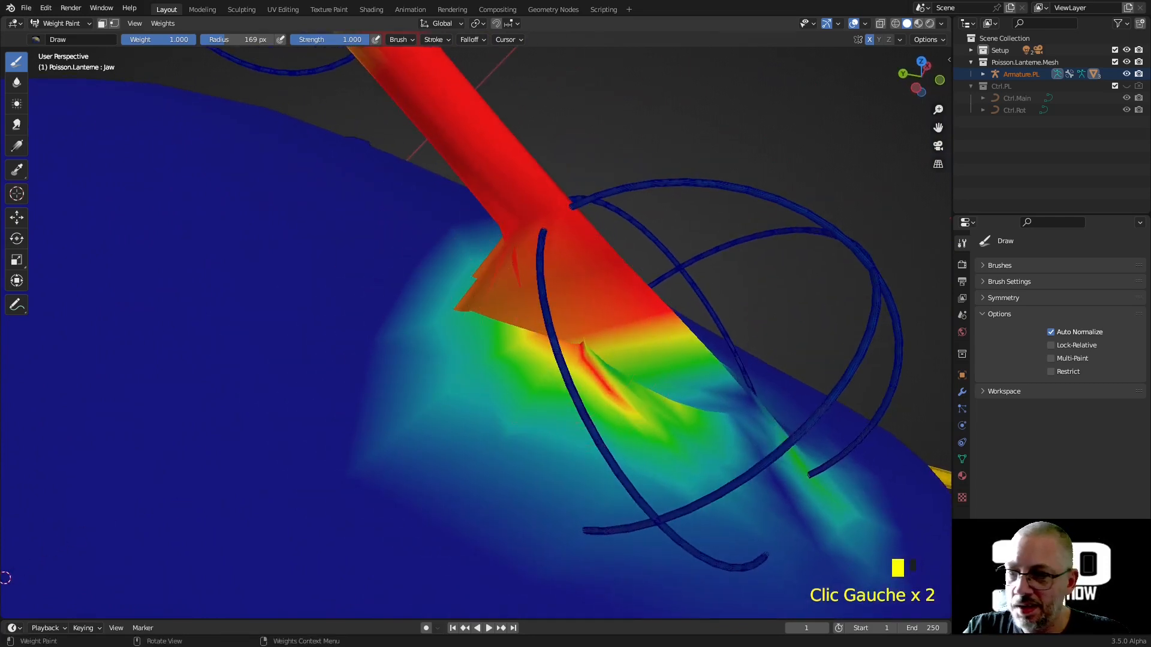
Step: Try blurring the Lantern.001 weight across the stalk base with the Blur brush
{"action": "left_click", "coordinate": [17, 83]}
{"action": "left_click", "coordinate": [532, 326]}
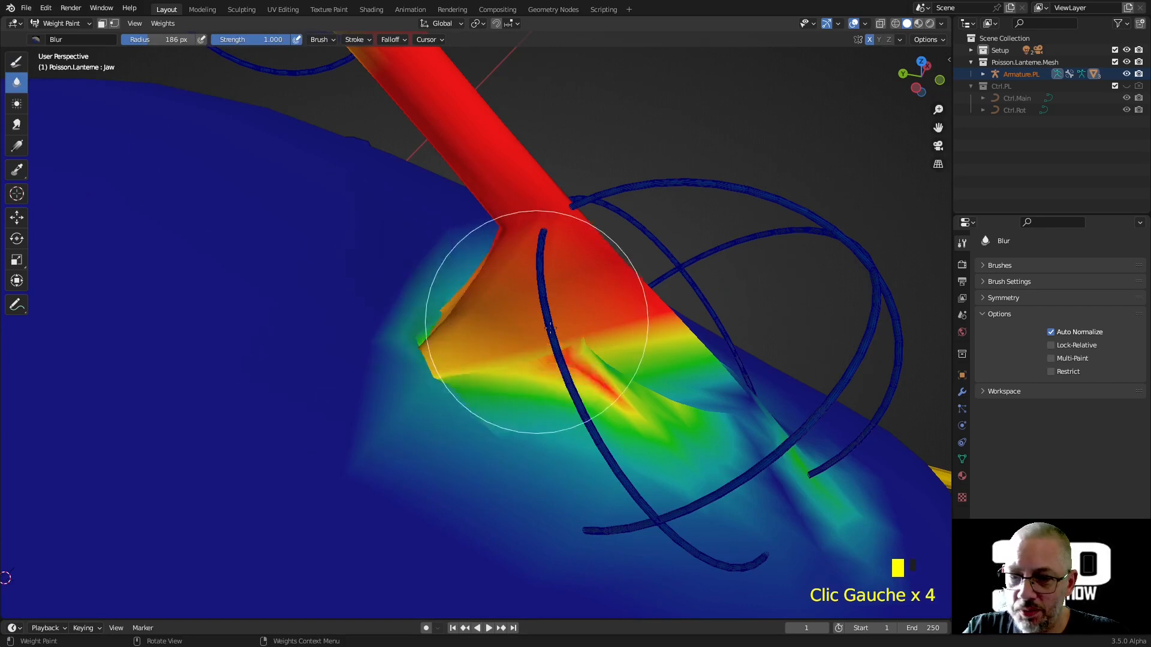
{"action": "left_click", "coordinate": [587, 347]}
{"action": "left_click", "coordinate": [603, 339]}
{"action": "left_click", "coordinate": [636, 338]}
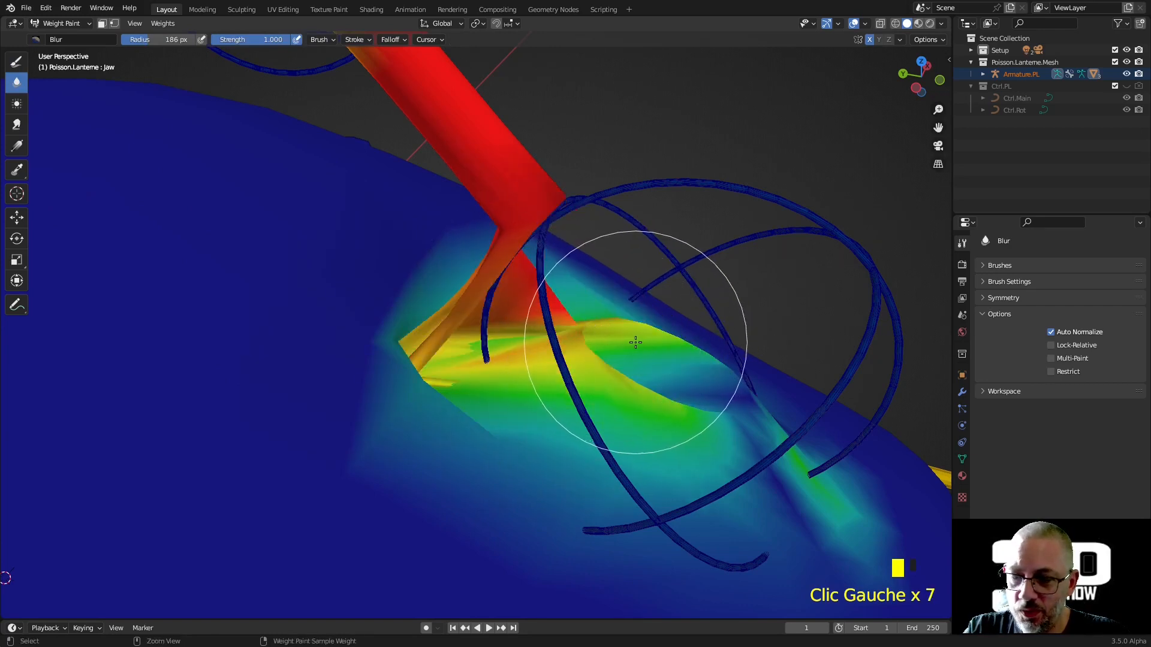
Step: Undo the blur strokes and the earlier Lantern.001 weight strokes around the stalk base
{"action": "key", "text": "ctrl+z"}
{"action": "key", "text": "ctrl+z"}
{"action": "key", "text": "ctrl+z"}
{"action": "middle_click_drag", "start_coordinate": [659, 341], "coordinate": [575, 337]}
{"action": "key", "text": "ctrl+z"}
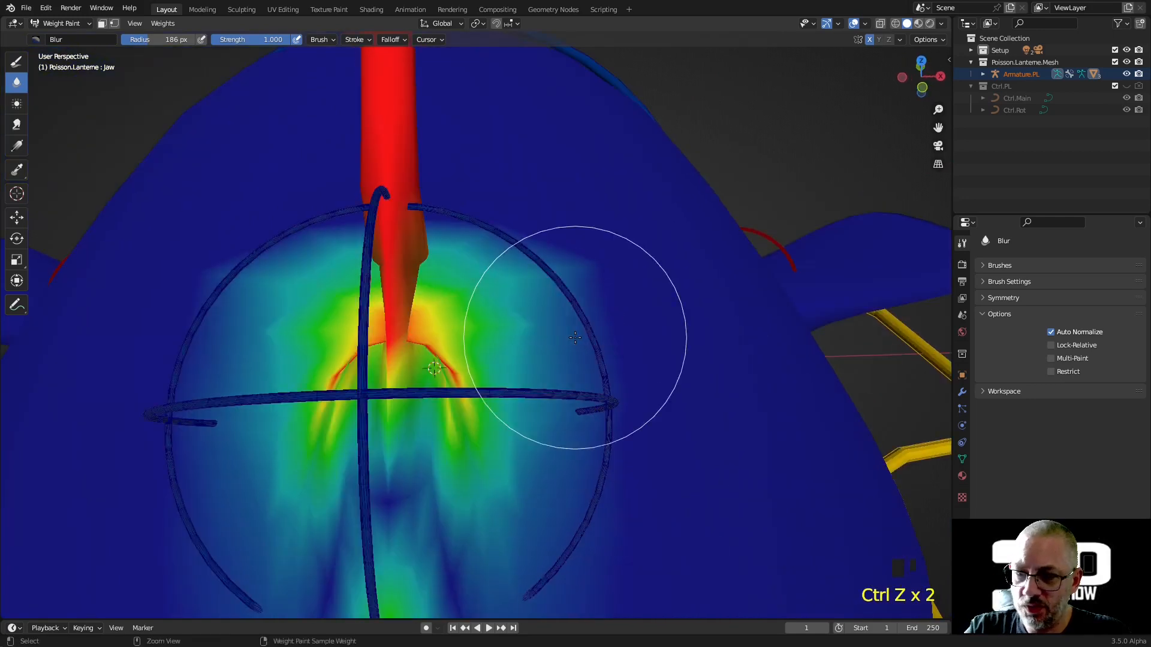
{"action": "key", "text": "ctrl+z"}
{"action": "key", "text": "ctrl+z"}
{"action": "key", "text": "ctrl+z"}
{"action": "key", "text": "ctrl+z"}
{"action": "key", "text": "ctrl+z"}
{"action": "key", "text": "ctrl+z"}
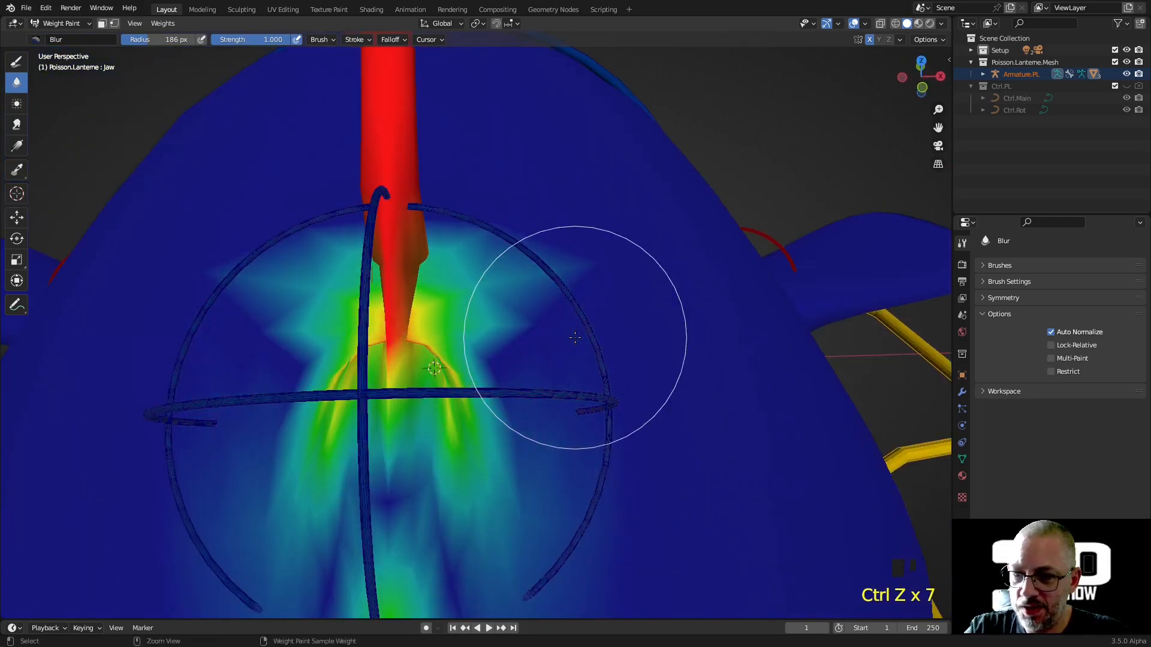
{"action": "key", "text": "ctrl+z"}
{"action": "key", "text": "ctrl+z"}
{"action": "key", "text": "ctrl+z"}
{"action": "key", "text": "ctrl+z"}
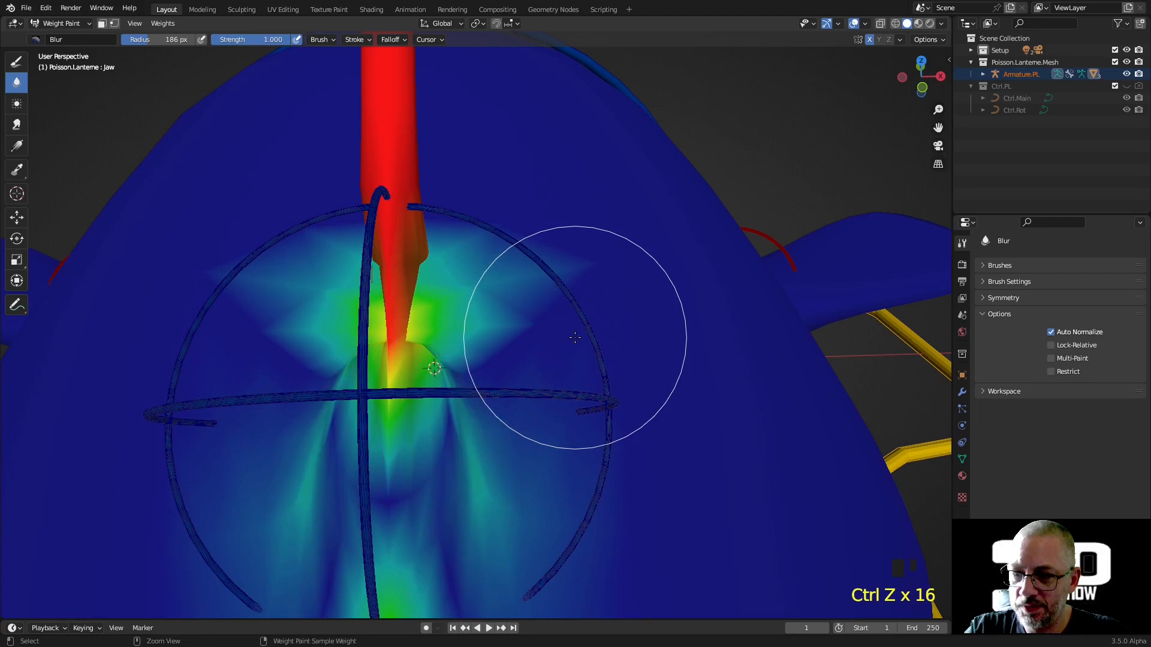
{"action": "key", "text": "ctrl+z"}
Step: Blur the Lantern.001 weight on the skin in front of and beside the stalk base
{"action": "middle_click_drag", "start_coordinate": [574, 337], "coordinate": [839, 484]}
{"action": "middle_click_drag", "start_coordinate": [509, 381], "coordinate": [378, 325]}
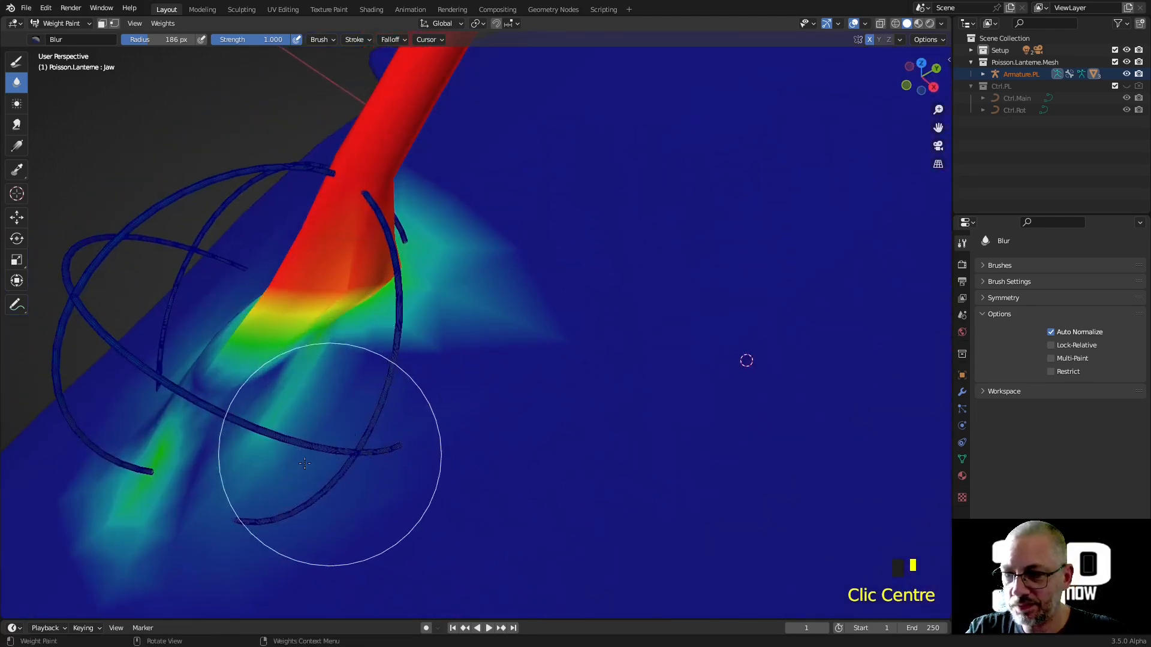
{"action": "left_click", "coordinate": [146, 475]}
{"action": "left_click", "coordinate": [174, 443]}
{"action": "left_click", "coordinate": [267, 426]}
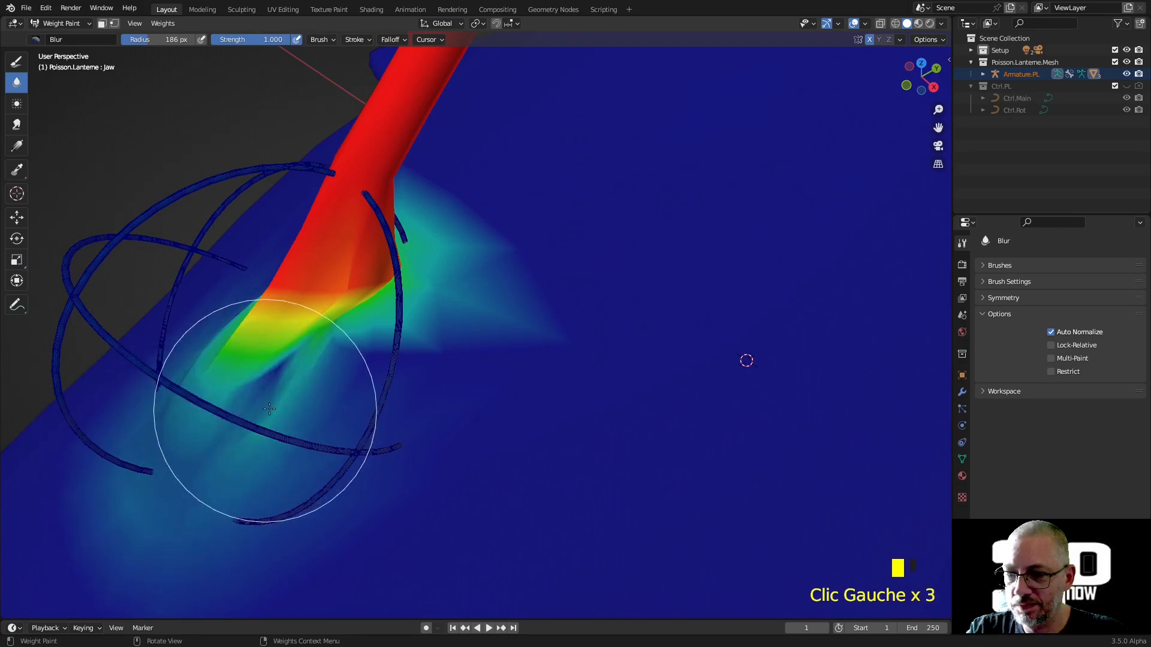
{"action": "left_click", "coordinate": [306, 395]}
{"action": "left_click", "coordinate": [339, 368]}
{"action": "left_click", "coordinate": [461, 334]}
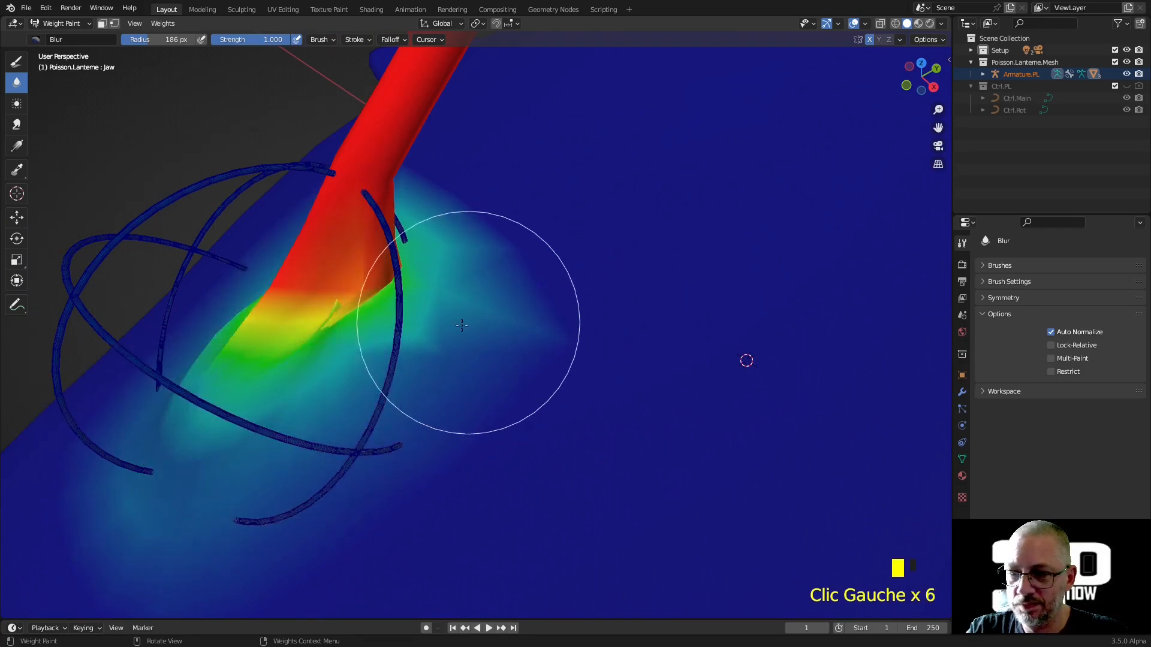
{"action": "left_click", "coordinate": [348, 377]}
Step: Select the Lantern.001 bone and rotate it about -102° in the view to test the stalk's deformation
{"action": "middle_click_drag", "start_coordinate": [336, 379], "coordinate": [303, 265]}
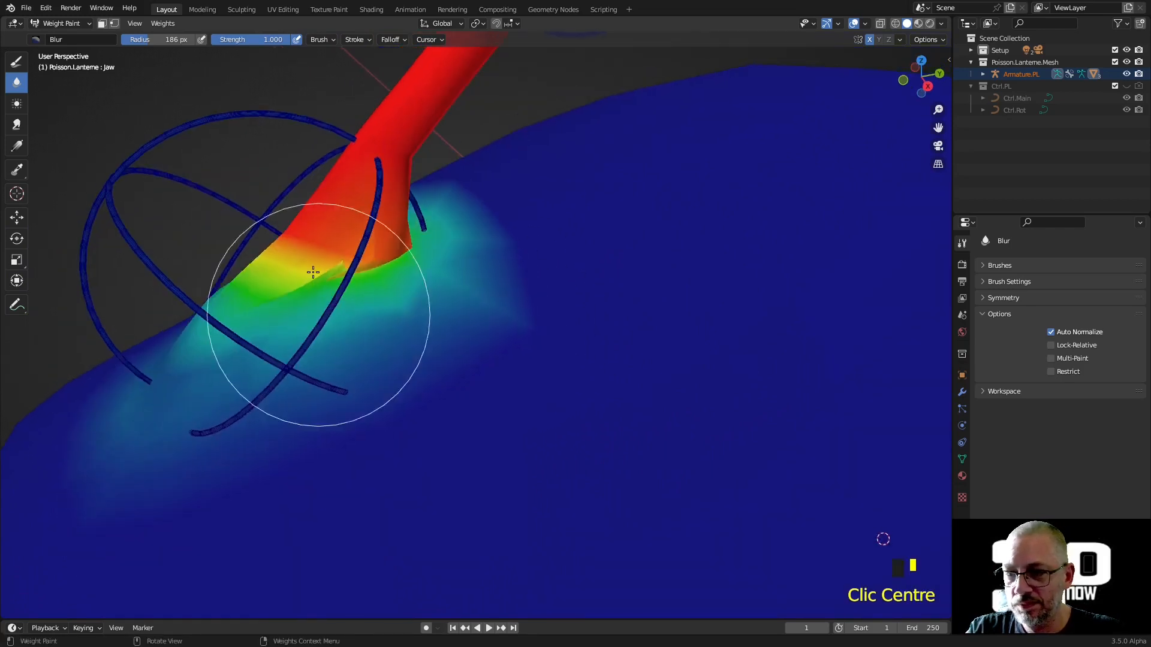
{"action": "left_click", "coordinate": [285, 115], "text": "ctrl"}
{"action": "scroll", "coordinate": [278, 104], "scroll_direction": "down", "scroll_amount": 2}
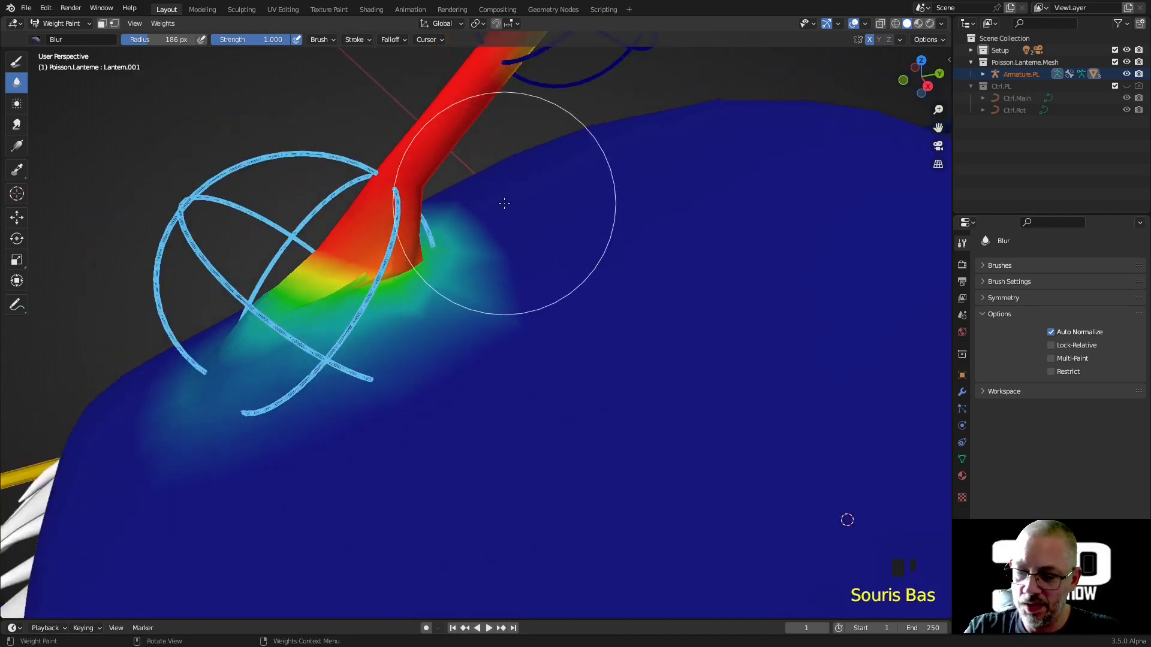
{"action": "key", "text": "r"}
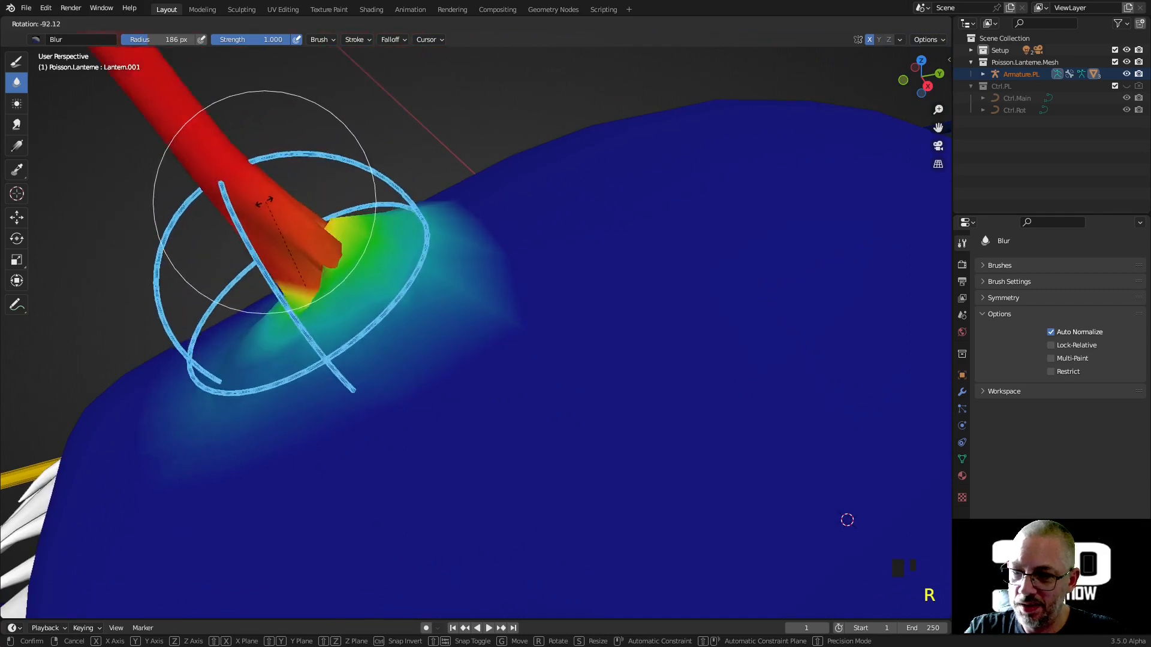
{"action": "left_click", "coordinate": [265, 204]}
{"action": "mouse_move", "coordinate": [265, 204]}
{"action": "middle_mouse_down"}
{"action": "mouse_move", "coordinate": [259, 232]}
{"action": "mouse_move", "coordinate": [394, 284]}
{"action": "middle_mouse_up"}
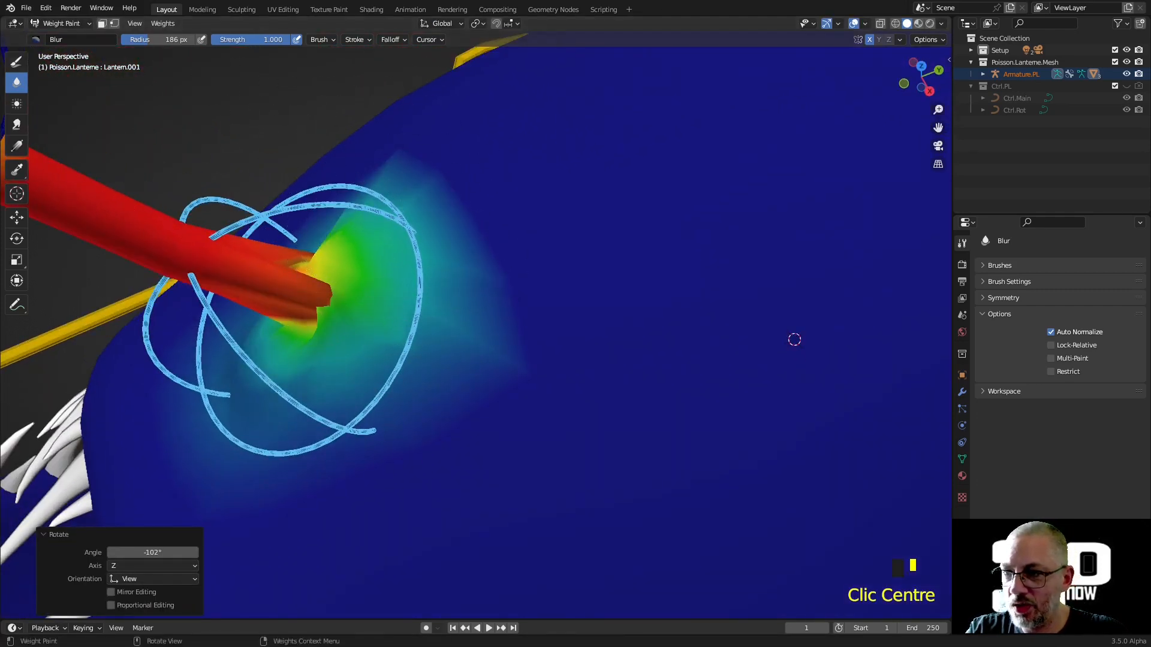
Step: Try erasing the Lantern.001 weight from the skin around the stalk base with the Draw brush at weight 0, and undo the strokes
{"action": "left_click", "coordinate": [22, 62]}
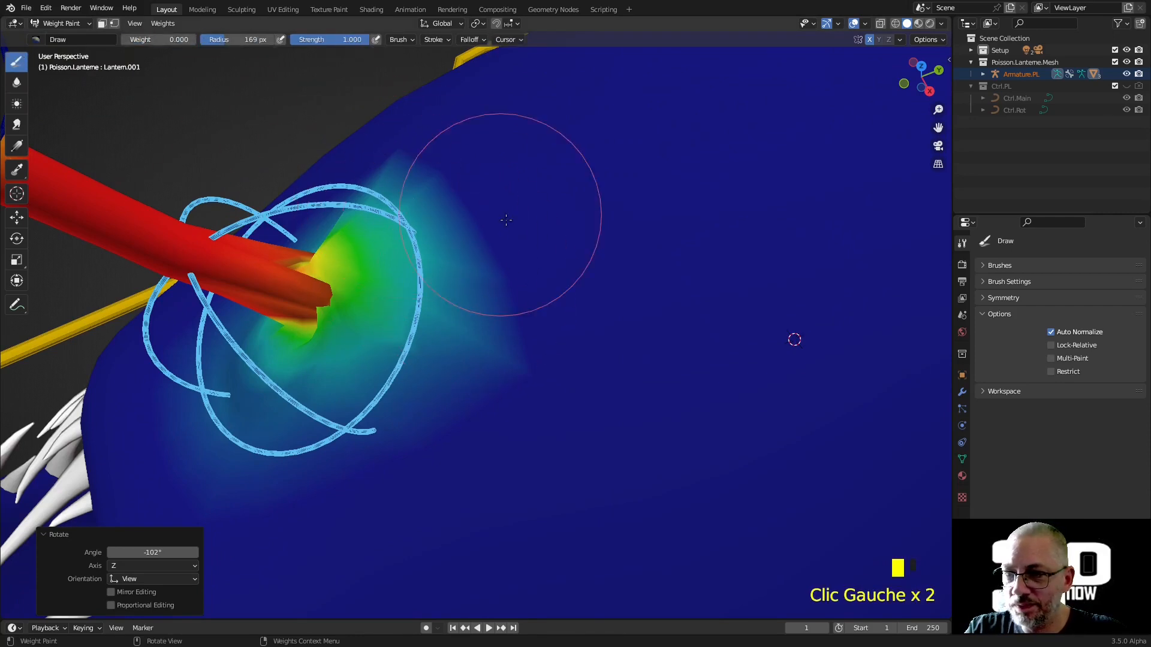
{"action": "mouse_move", "coordinate": [470, 284]}
{"action": "left_mouse_down"}
{"action": "mouse_move", "coordinate": [397, 270]}
{"action": "mouse_move", "coordinate": [411, 234]}
{"action": "mouse_move", "coordinate": [359, 295]}
{"action": "mouse_move", "coordinate": [351, 334]}
{"action": "mouse_move", "coordinate": [292, 361]}
{"action": "left_mouse_up"}
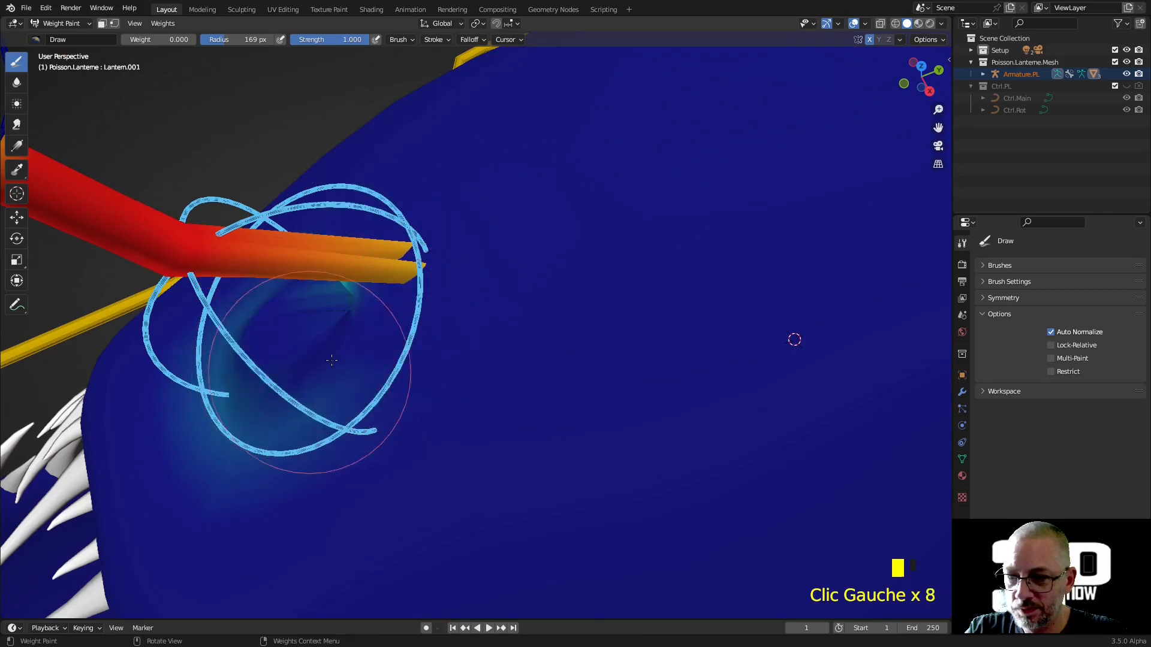
{"action": "middle_click_drag", "start_coordinate": [265, 327], "coordinate": [426, 322]}
{"action": "key", "text": "ctrl+z"}
{"action": "key", "text": "ctrl+z"}
{"action": "key", "text": "ctrl+z"}
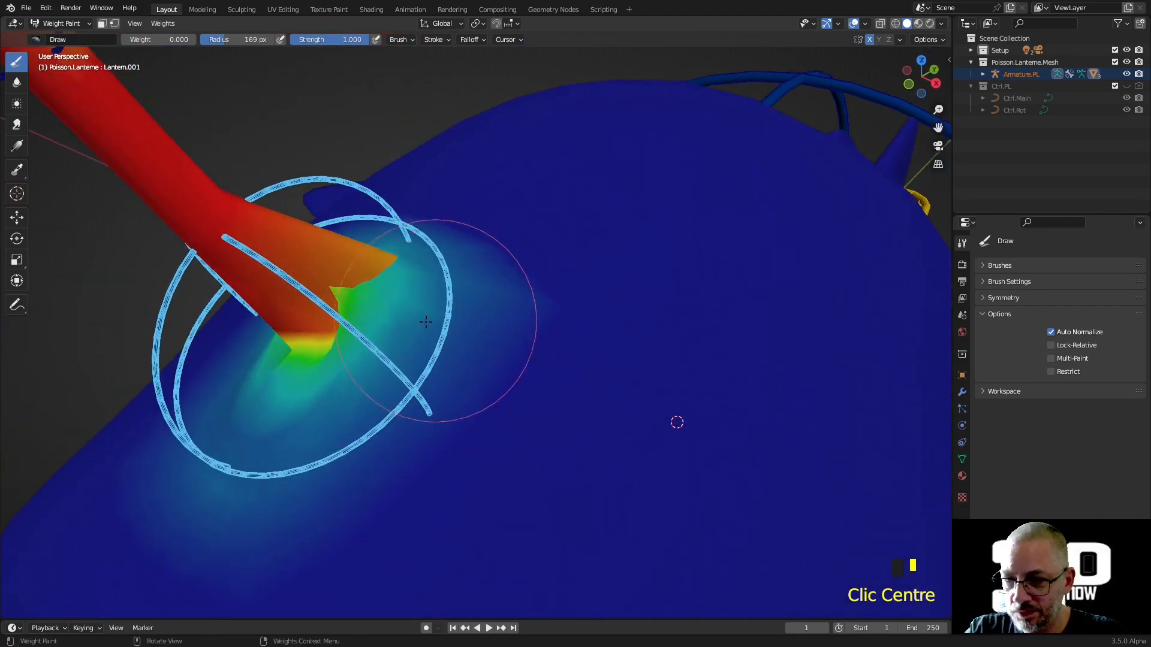
Step: Blur the Lantern.001 weight along the rear edge where the stalk base meets the head skin
{"action": "left_click", "coordinate": [350, 313], "text": "shift"}
{"action": "left_click", "coordinate": [349, 313], "text": "shift"}
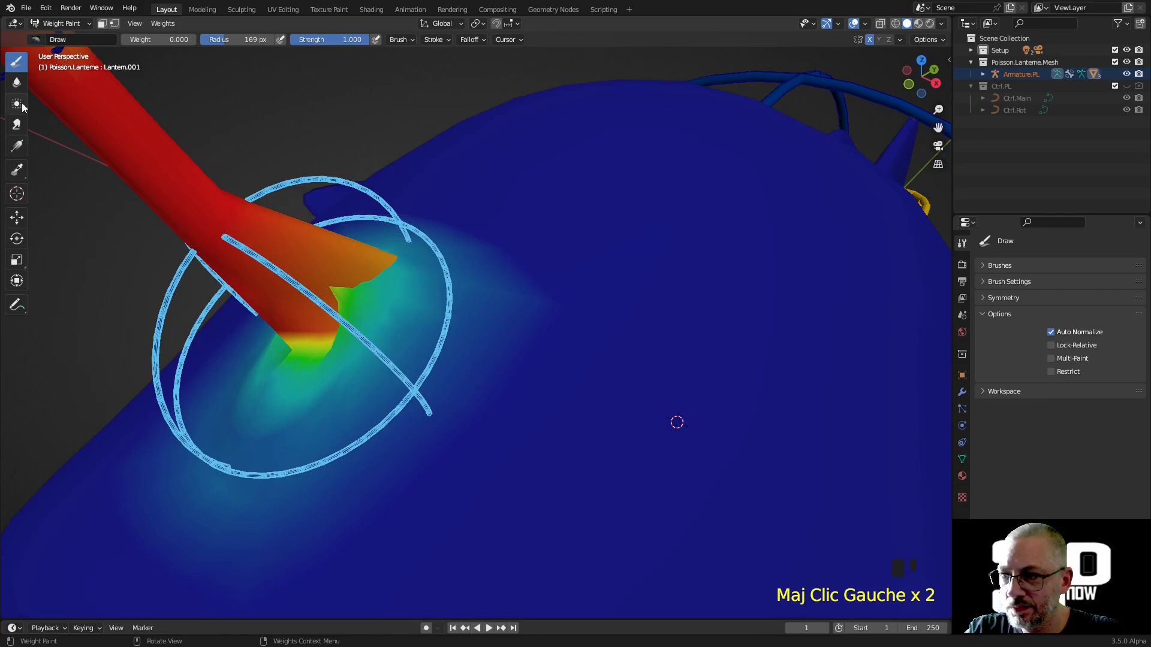
{"action": "left_click", "coordinate": [16, 82]}
{"action": "left_click", "coordinate": [354, 313]}
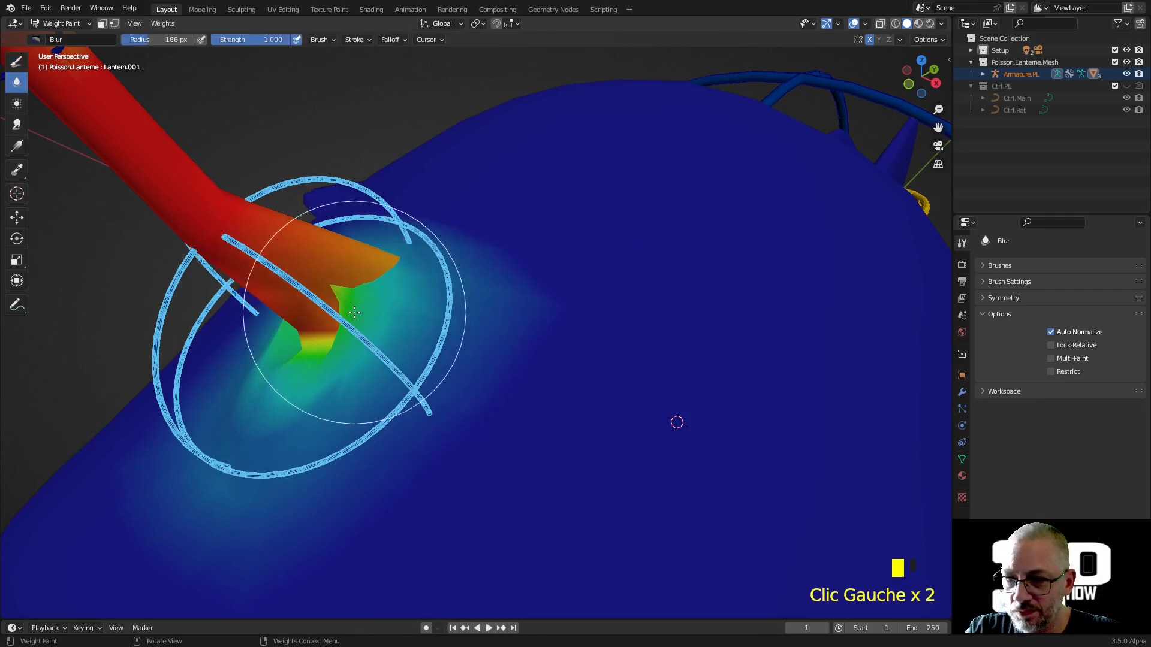
{"action": "left_click", "coordinate": [358, 310]}
{"action": "left_click", "coordinate": [366, 307]}
{"action": "left_click", "coordinate": [366, 308]}
{"action": "left_click", "coordinate": [368, 311]}
{"action": "left_click", "coordinate": [369, 313]}
{"action": "left_click", "coordinate": [370, 315]}
{"action": "left_click", "coordinate": [371, 317]}
{"action": "left_click", "coordinate": [372, 320]}
{"action": "left_click", "coordinate": [373, 321]}
{"action": "left_click", "coordinate": [373, 322]}
Step: Sample the vertex groups on the side of the head and display the Jaw weights
{"action": "scroll", "coordinate": [384, 339], "scroll_direction": "down", "scroll_amount": 2}
{"action": "middle_click_drag", "start_coordinate": [387, 344], "coordinate": [372, 372]}
{"action": "scroll", "coordinate": [369, 385], "scroll_direction": "down", "scroll_amount": 3}
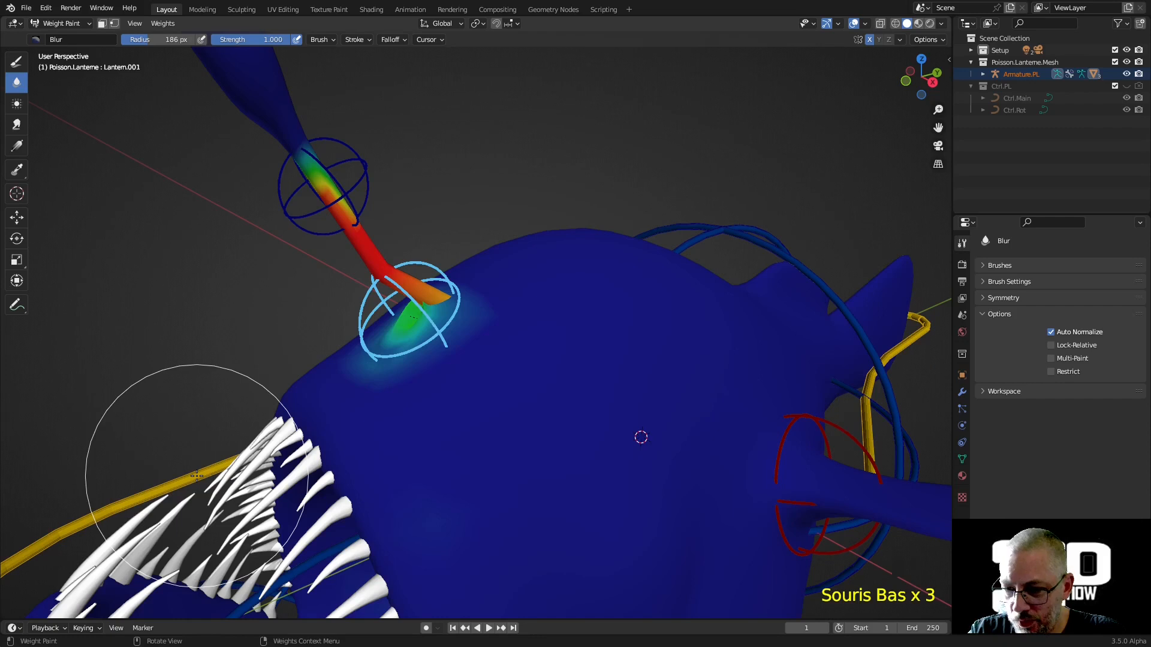
{"action": "left_click", "coordinate": [415, 476], "text": "shift"}
{"action": "right_click", "coordinate": [415, 476], "text": "shift"}
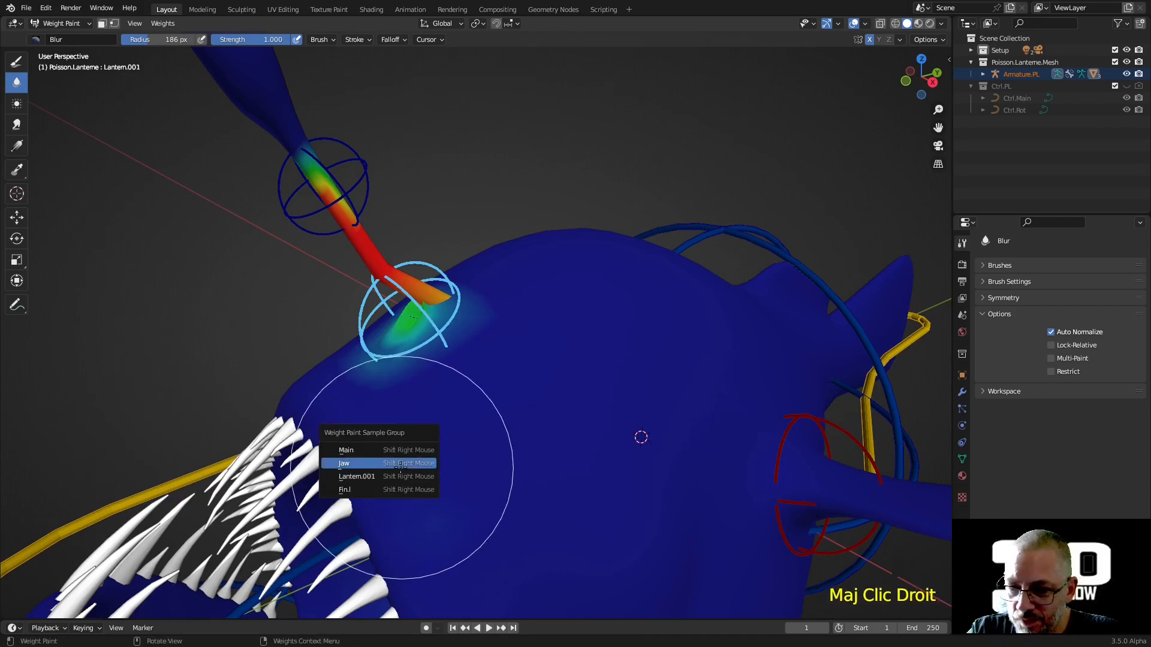
{"action": "left_click", "coordinate": [401, 464]}
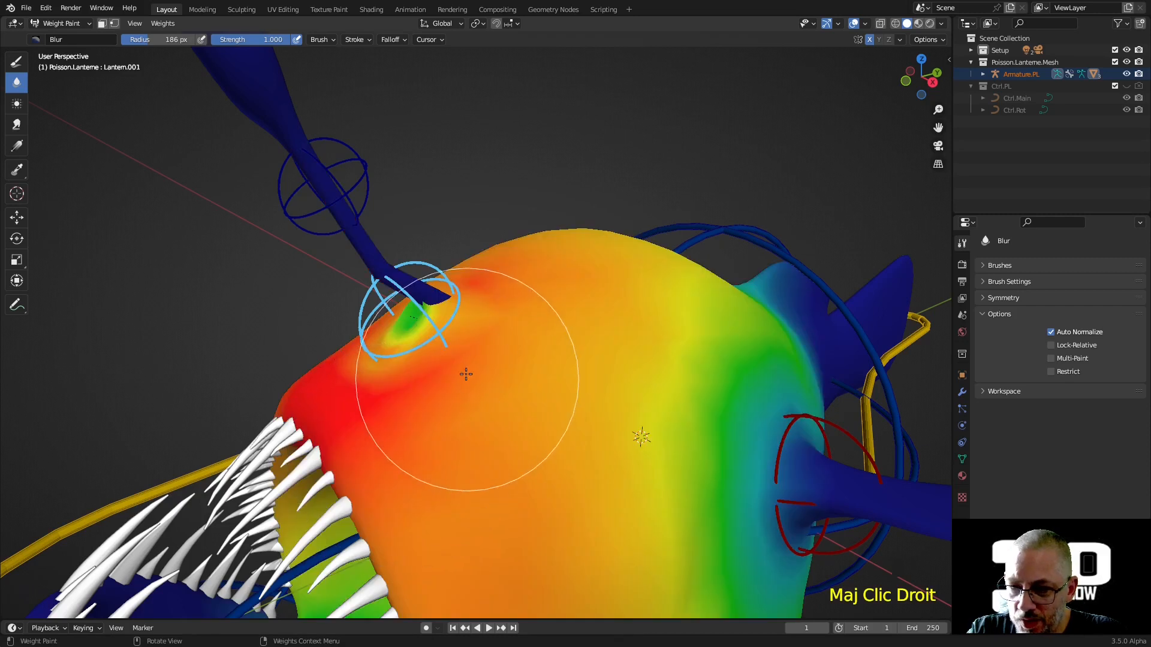
Step: Erase the Jaw weight from the stalk base and the skin at its foot using the Draw brush with weight 0
{"action": "scroll", "coordinate": [472, 347], "scroll_direction": "up", "scroll_amount": 2}
{"action": "scroll", "coordinate": [471, 347], "scroll_direction": "up", "scroll_amount": 2}
{"action": "middle_click_drag", "start_coordinate": [346, 354], "coordinate": [413, 299]}
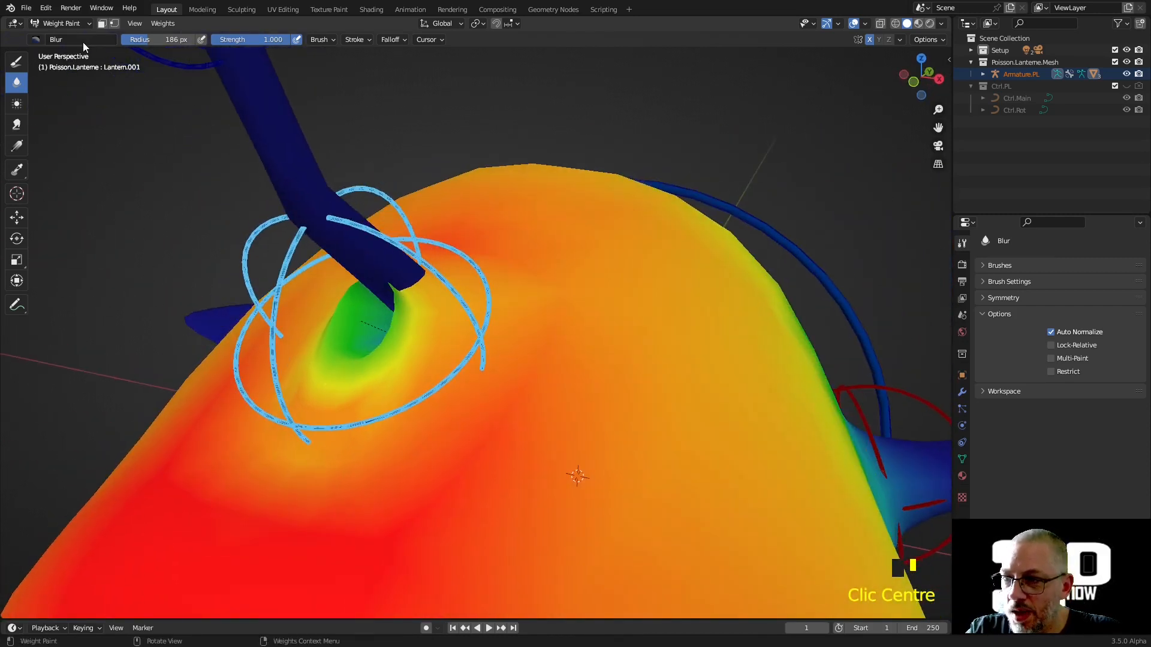
{"action": "left_click", "coordinate": [18, 63]}
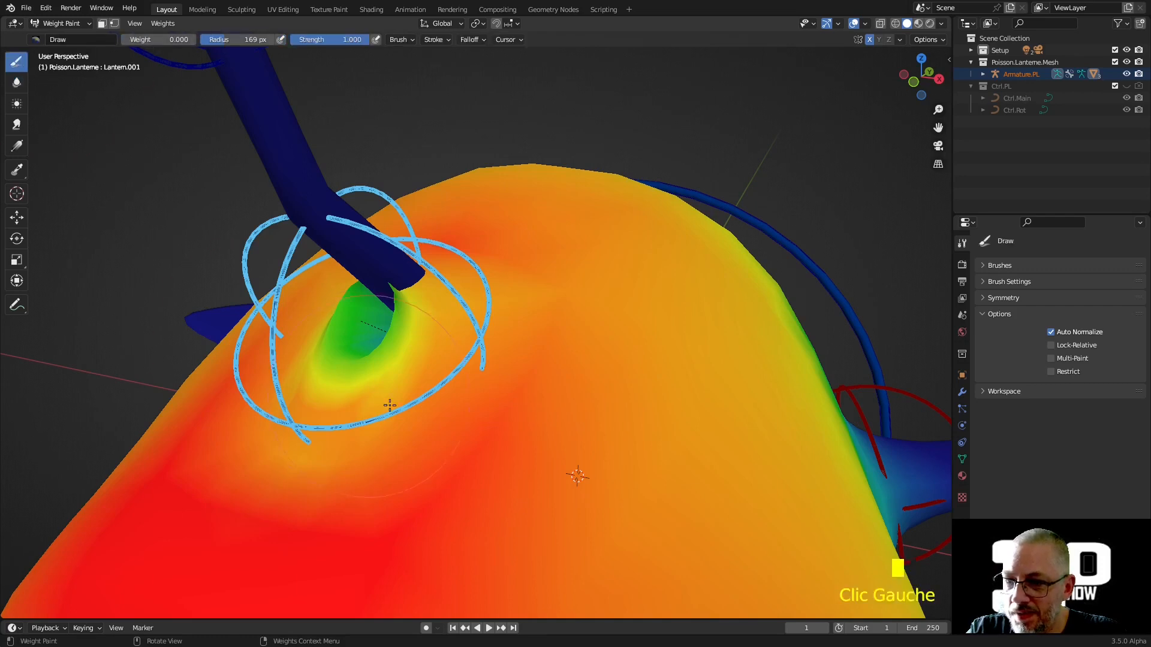
{"action": "scroll", "coordinate": [390, 384], "scroll_direction": "up", "scroll_amount": 1}
{"action": "left_click", "coordinate": [359, 299]}
{"action": "left_click", "coordinate": [383, 294]}
{"action": "left_click", "coordinate": [410, 291]}
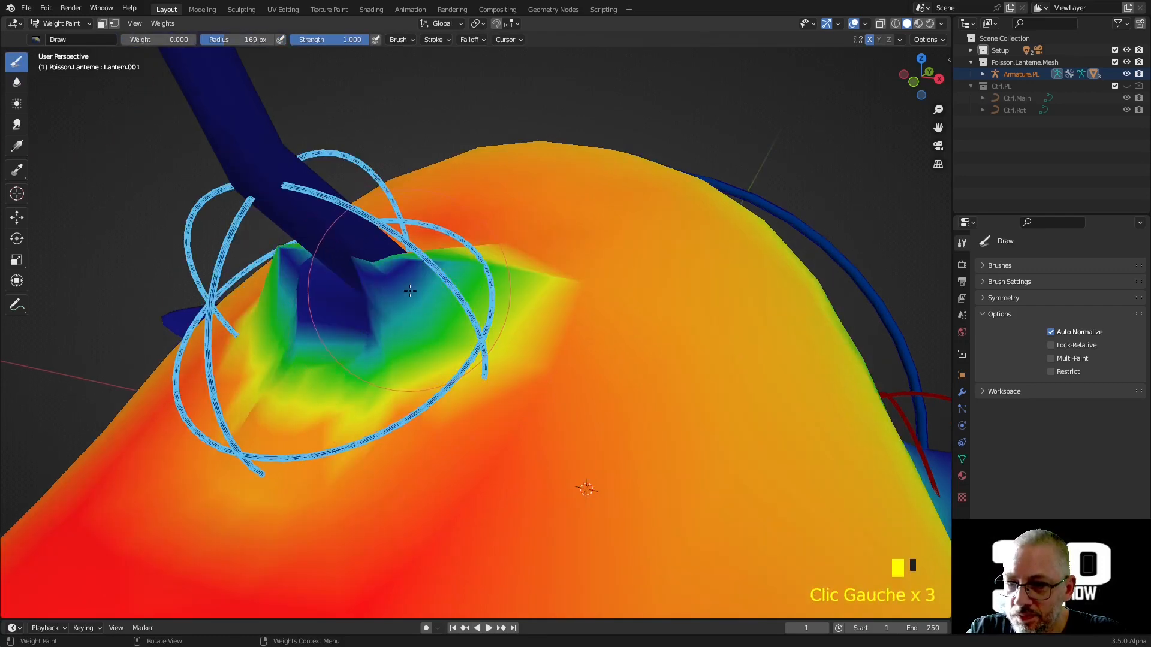
{"action": "left_click", "coordinate": [395, 278]}
{"action": "left_click", "coordinate": [360, 336]}
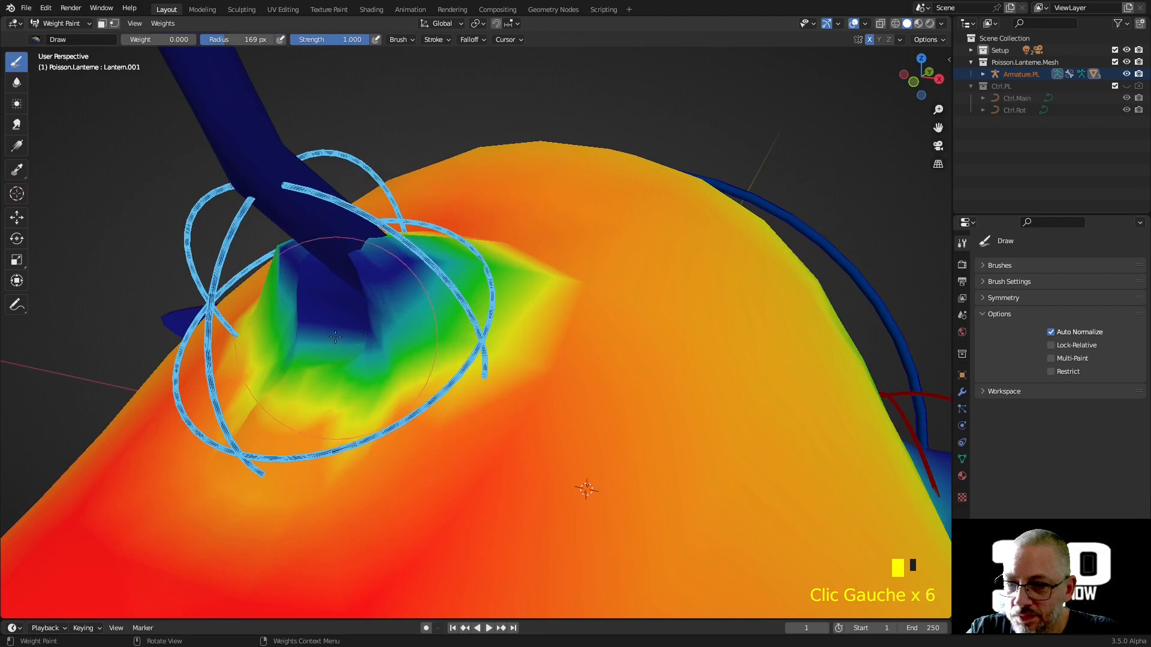
{"action": "left_click", "coordinate": [372, 345]}
{"action": "left_click", "coordinate": [383, 354]}
{"action": "left_click", "coordinate": [398, 362]}
Step: Erase the Jaw weight from the head skin directly behind the stalk base
{"action": "middle_click_drag", "start_coordinate": [398, 361], "coordinate": [389, 300]}
{"action": "left_click", "coordinate": [388, 283]}
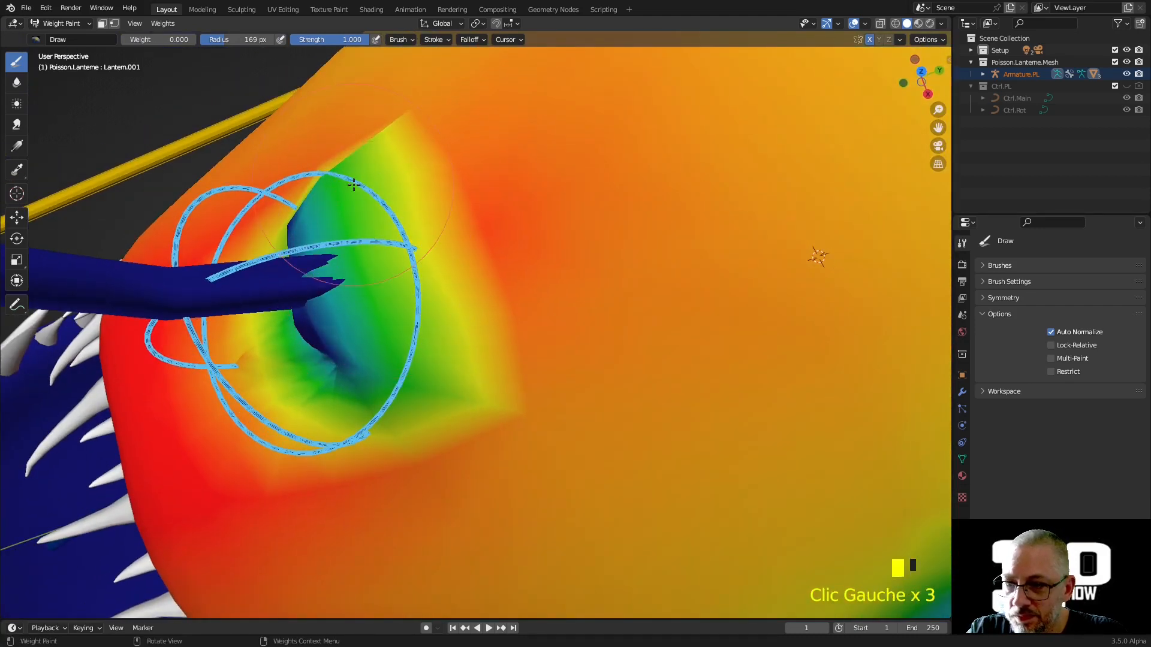
{"action": "left_click", "coordinate": [337, 281]}
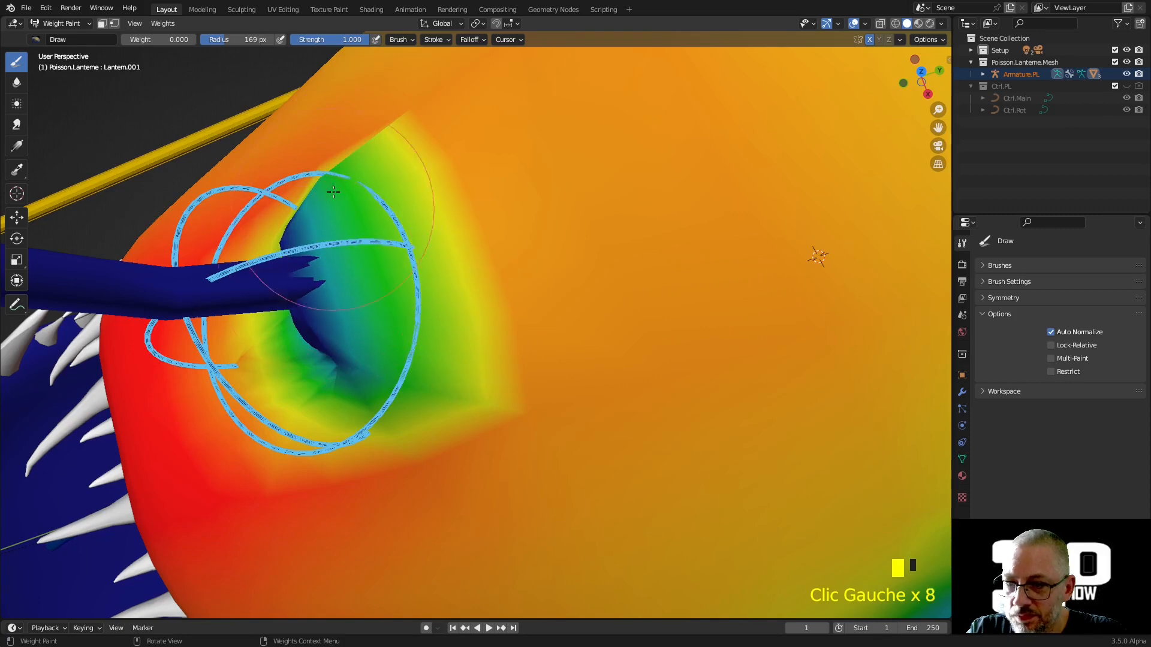
Step: Erase the remaining Jaw weight around the front foot of the stalk base and the adjoining skin
{"action": "middle_click_drag", "start_coordinate": [403, 270], "coordinate": [470, 192]}
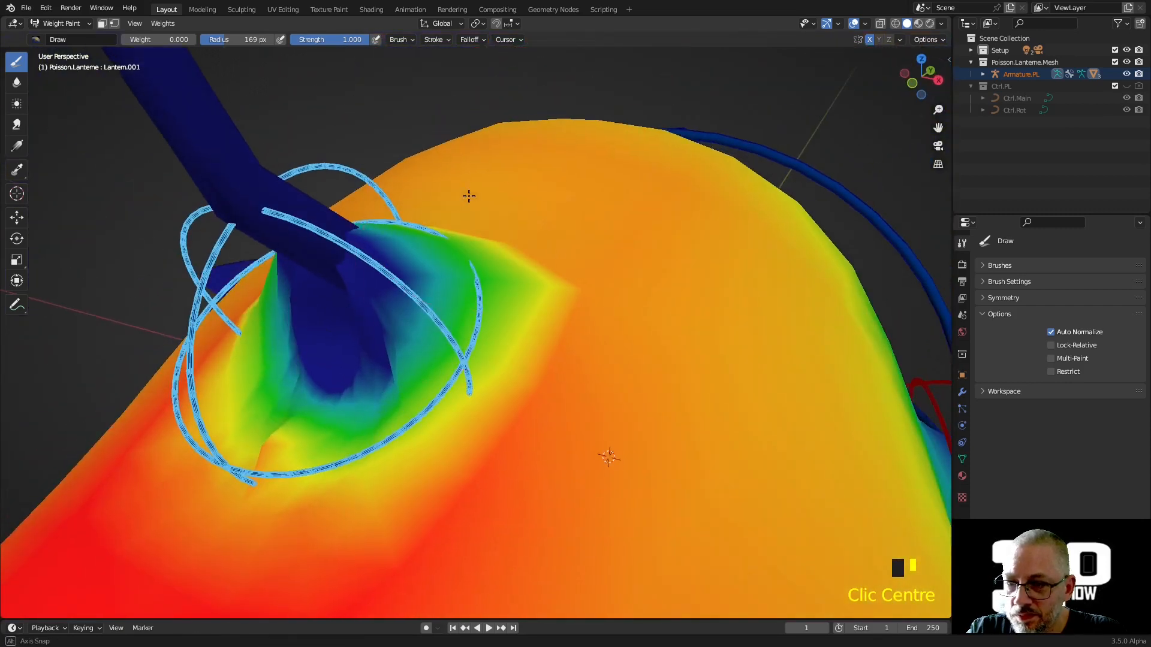
{"action": "left_click", "coordinate": [407, 356]}
{"action": "left_click", "coordinate": [407, 356]}
{"action": "left_click_drag", "start_coordinate": [408, 356], "coordinate": [339, 370]}
{"action": "left_click", "coordinate": [338, 395]}
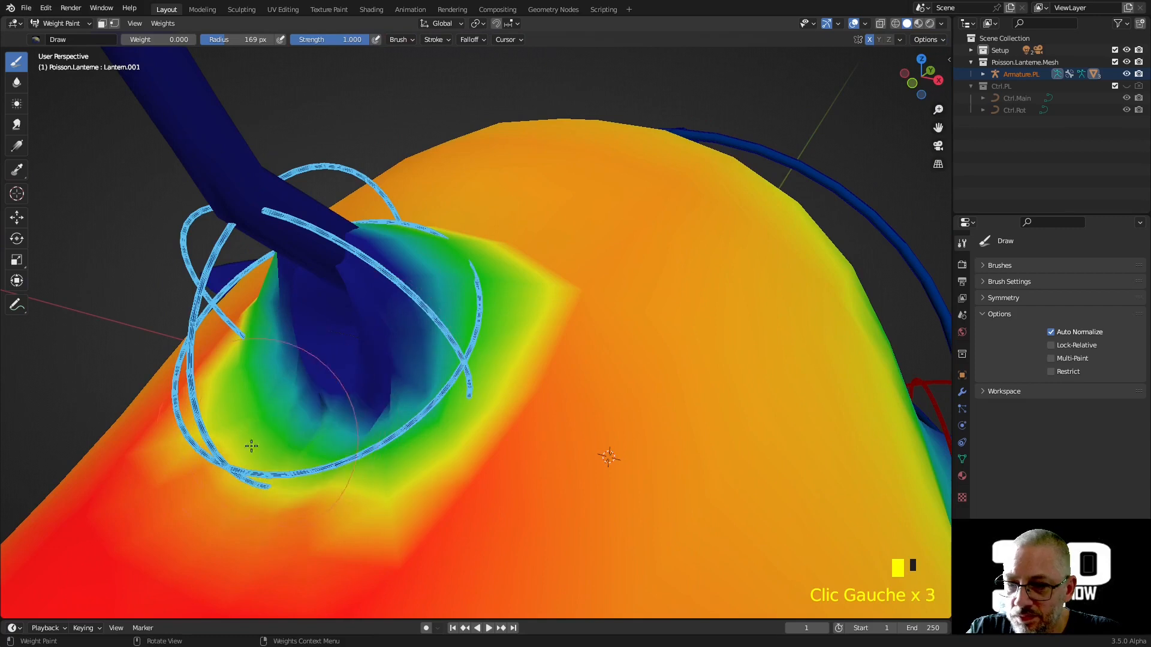
{"action": "left_click", "coordinate": [252, 445]}
Step: Extend the erased Jaw weight area onto the head skin beside and farther behind the stalk base
{"action": "mouse_move", "coordinate": [480, 355]}
{"action": "middle_mouse_down"}
{"action": "mouse_move", "coordinate": [422, 329]}
{"action": "mouse_move", "coordinate": [412, 338]}
{"action": "middle_mouse_up"}
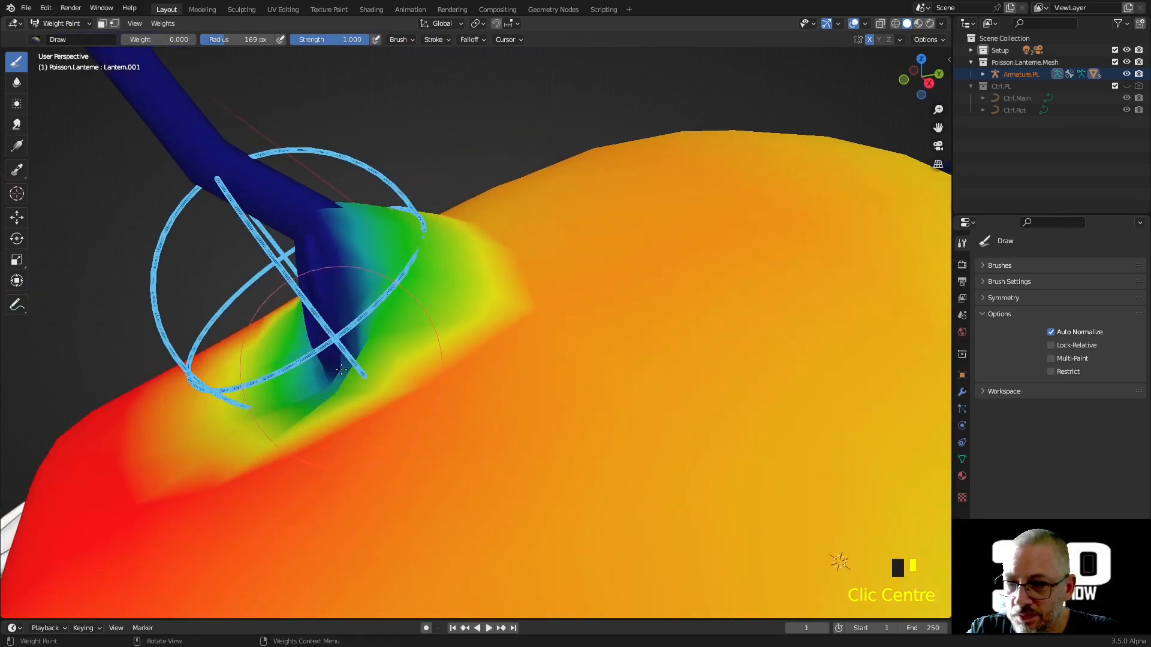
{"action": "left_click", "coordinate": [393, 352]}
{"action": "left_click", "coordinate": [444, 321]}
{"action": "left_click", "coordinate": [449, 270]}
{"action": "mouse_move", "coordinate": [450, 270]}
{"action": "middle_mouse_down"}
{"action": "mouse_move", "coordinate": [428, 375]}
{"action": "mouse_move", "coordinate": [435, 327]}
{"action": "mouse_move", "coordinate": [439, 359]}
{"action": "middle_mouse_up"}
{"action": "left_click", "coordinate": [435, 327]}
{"action": "left_click", "coordinate": [440, 359]}
{"action": "left_click", "coordinate": [280, 452]}
Step: Sample the Lantern.001 group at the stalk base and erase its weight on the skin in front of the stalk
{"action": "middle_click_drag", "start_coordinate": [280, 452], "coordinate": [337, 300]}
{"action": "right_click", "coordinate": [323, 276], "text": "shift"}
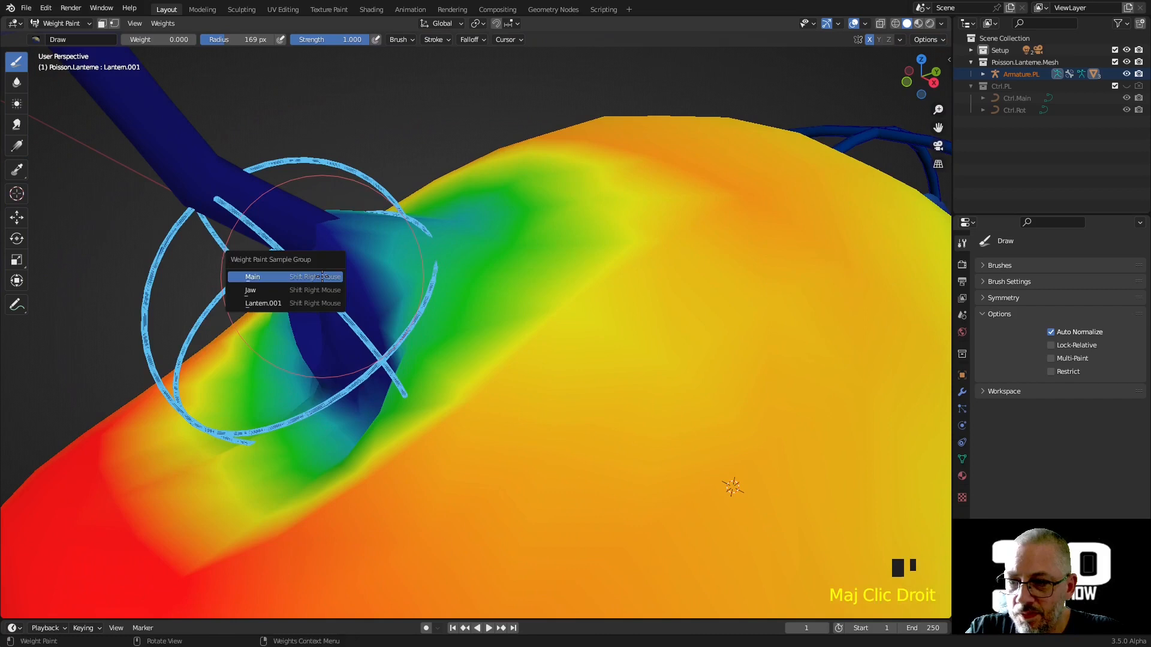
{"action": "left_click", "coordinate": [311, 303]}
{"action": "middle_click_drag", "start_coordinate": [452, 327], "coordinate": [277, 450]}
{"action": "mouse_move", "coordinate": [171, 468]}
{"action": "left_mouse_down"}
{"action": "mouse_move", "coordinate": [192, 483]}
{"action": "mouse_move", "coordinate": [223, 456]}
{"action": "left_mouse_up"}
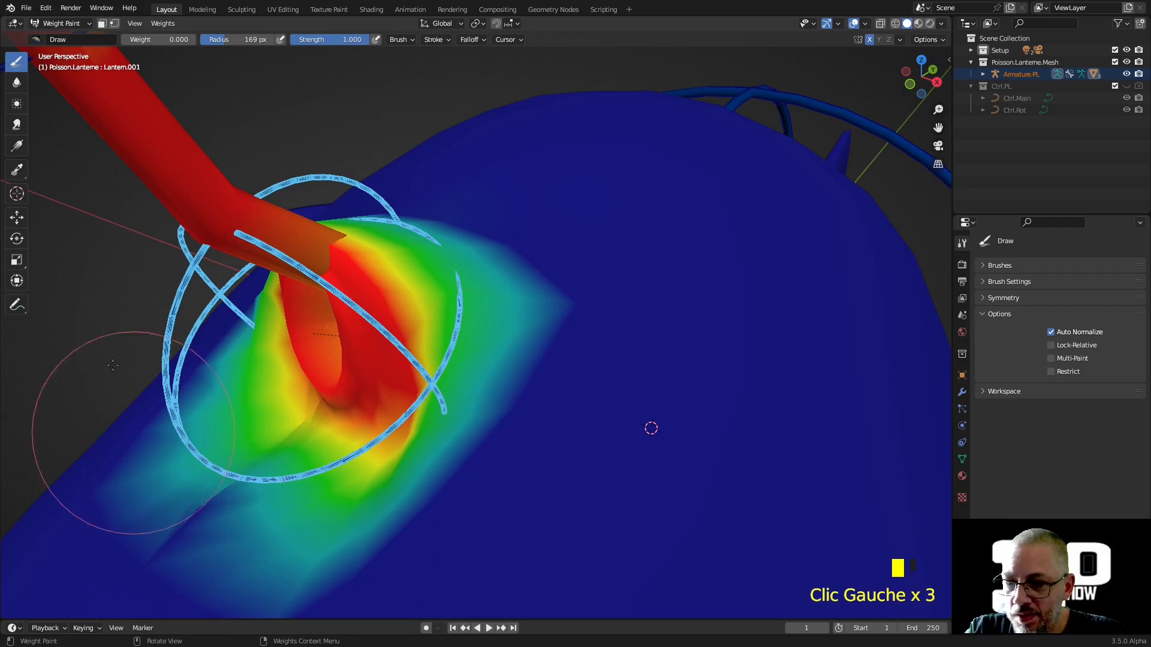
Step: Try blurring the Lantern.001 weight over the front and side of the stalk base with the Blur brush
{"action": "left_click", "coordinate": [16, 84]}
{"action": "left_click", "coordinate": [286, 335]}
{"action": "left_click", "coordinate": [286, 336]}
{"action": "left_click", "coordinate": [282, 317]}
{"action": "left_click", "coordinate": [278, 297]}
{"action": "left_click", "coordinate": [294, 303]}
{"action": "left_click", "coordinate": [308, 306]}
{"action": "left_click", "coordinate": [324, 315]}
{"action": "left_click", "coordinate": [336, 320]}
{"action": "left_click", "coordinate": [348, 328]}
{"action": "left_click", "coordinate": [360, 336]}
{"action": "left_click", "coordinate": [373, 343]}
{"action": "left_click", "coordinate": [374, 343]}
Step: Try blurring the Lantern.001 weight on the rear side of the stalk base
{"action": "middle_click_drag", "start_coordinate": [374, 344], "coordinate": [418, 282]}
{"action": "left_click", "coordinate": [418, 282]}
{"action": "left_click", "coordinate": [395, 288]}
{"action": "left_click", "coordinate": [366, 295]}
{"action": "left_click", "coordinate": [351, 303]}
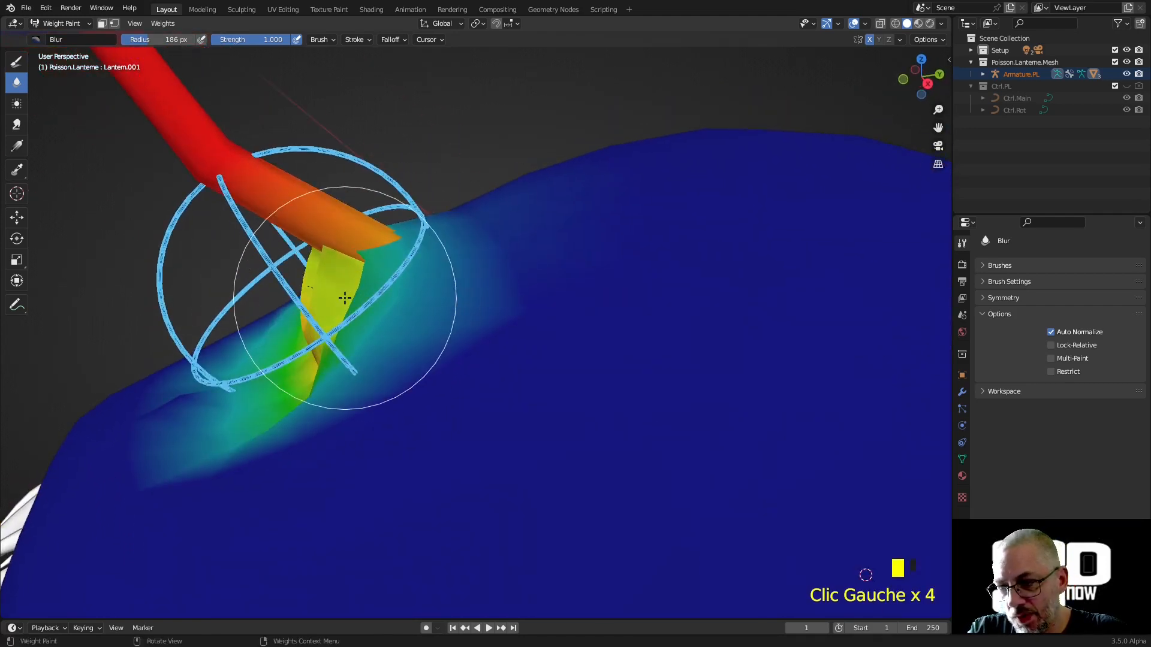
Step: Undo the Lantern.001 blur and erase strokes, the vertex group switch and the last Jaw weight strokes
{"action": "key", "text": "ctrl+z"}
{"action": "key", "text": "ctrl+z"}
{"action": "key", "text": "ctrl+z"}
{"action": "key", "text": "ctrl+z"}
{"action": "key", "text": "ctrl+z"}
{"action": "key", "text": "ctrl+z"}
{"action": "key", "text": "ctrl+z"}
{"action": "key", "text": "ctrl+z"}
{"action": "key", "text": "ctrl+z"}
{"action": "key", "text": "ctrl+z"}
{"action": "key", "text": "ctrl+z"}
{"action": "key", "text": "ctrl+z"}
{"action": "key", "text": "ctrl+z"}
{"action": "key", "text": "ctrl+z"}
{"action": "key", "text": "ctrl+z"}
{"action": "key", "text": "ctrl+z"}
{"action": "key", "text": "ctrl+z"}
{"action": "key", "text": "ctrl+z"}
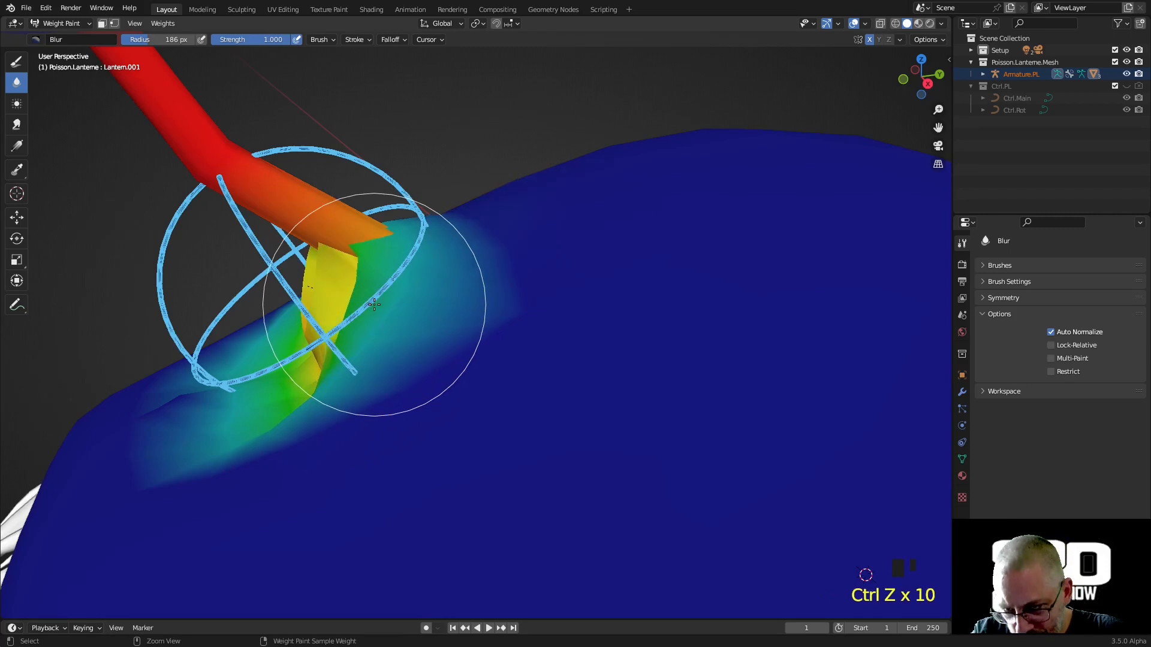
{"action": "key", "text": "ctrl+z"}
{"action": "key", "text": "ctrl+z"}
{"action": "key", "text": "ctrl+z"}
{"action": "key", "text": "ctrl+z"}
{"action": "key", "text": "ctrl+z"}
{"action": "key", "text": "ctrl+z"}
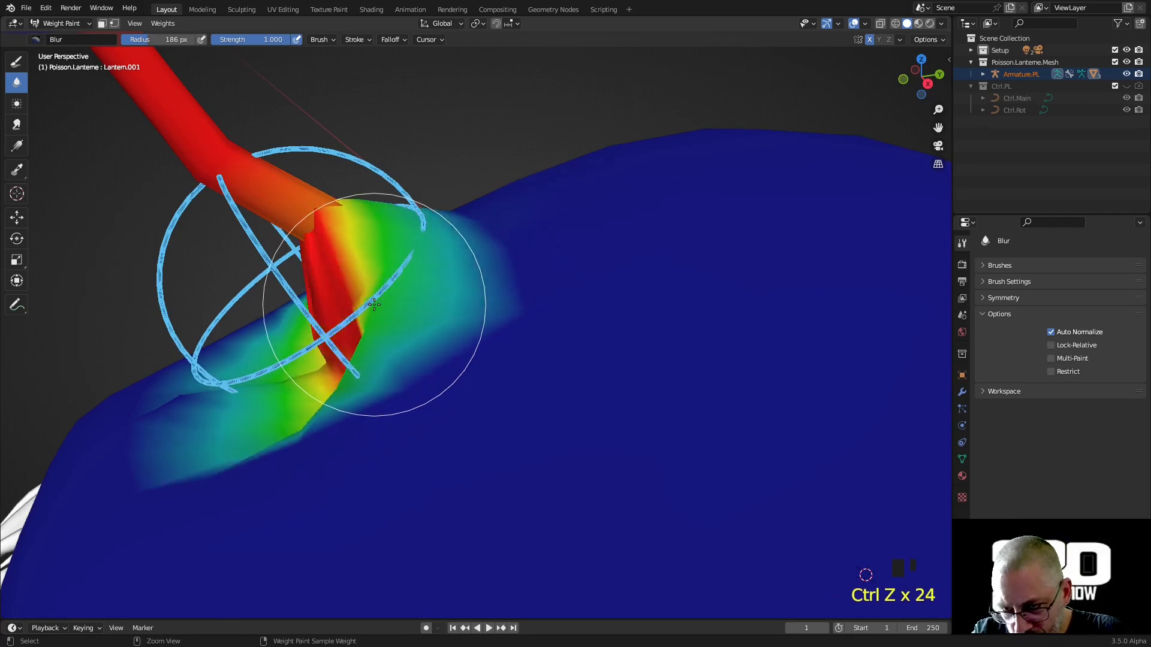
{"action": "key", "text": "ctrl+z"}
{"action": "key", "text": "ctrl+z"}
{"action": "key", "text": "ctrl+z"}
{"action": "key", "text": "ctrl+z"}
{"action": "key", "text": "ctrl+z"}
{"action": "key", "text": "ctrl+z"}
{"action": "key", "text": "ctrl+z"}
{"action": "key", "text": "ctrl+z"}
{"action": "key", "text": "ctrl+z"}
{"action": "key", "text": "ctrl+z"}
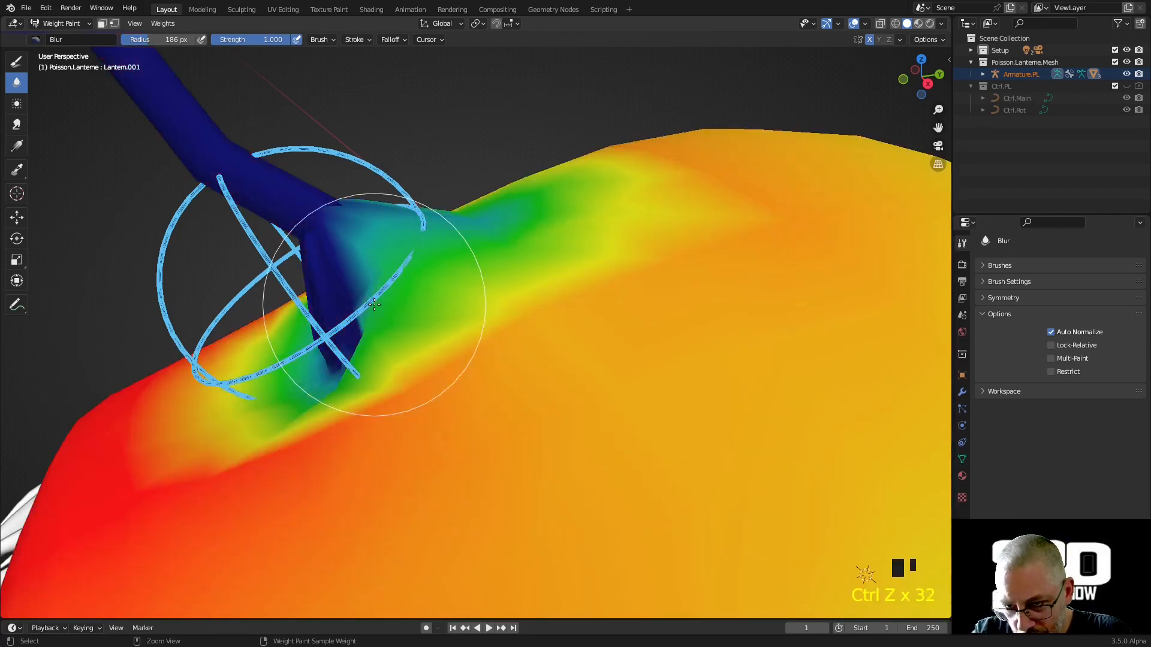
Step: Undo the earlier Main weight strokes on the skin around and behind the stalk base
{"action": "key", "text": "ctrl+z"}
{"action": "key", "text": "ctrl+z"}
{"action": "key", "text": "ctrl+z"}
{"action": "key", "text": "ctrl+z"}
{"action": "key", "text": "ctrl+z"}
{"action": "key", "text": "ctrl+z"}
{"action": "key", "text": "ctrl+z"}
{"action": "key", "text": "ctrl+z"}
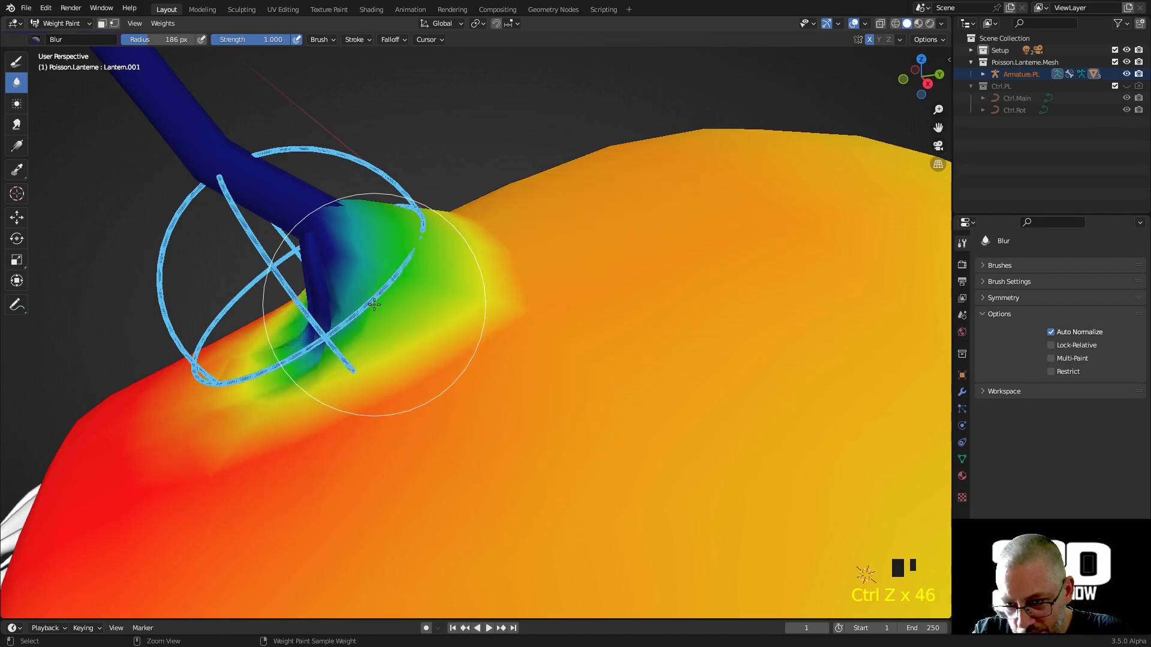
{"action": "key", "text": "ctrl+z"}
{"action": "key", "text": "ctrl+z"}
{"action": "key", "text": "ctrl+z"}
{"action": "key", "text": "ctrl+z"}
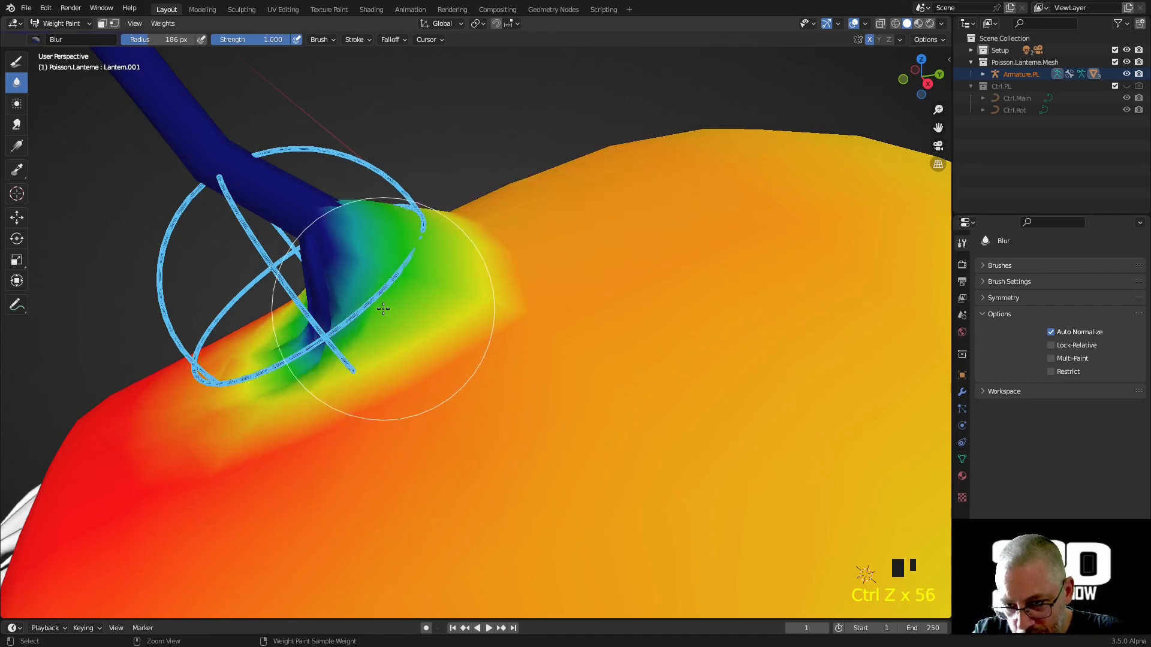
{"action": "key", "text": "ctrl+z"}
{"action": "key", "text": "ctrl+z"}
{"action": "key", "text": "ctrl+z"}
Step: Sample the Lantern.001 group on the stalk and paint its lower front with the Draw brush at weight 1.000
{"action": "mouse_move", "coordinate": [483, 301]}
{"action": "middle_mouse_down"}
{"action": "mouse_move", "coordinate": [601, 287]}
{"action": "mouse_move", "coordinate": [653, 301]}
{"action": "mouse_move", "coordinate": [579, 330]}
{"action": "mouse_move", "coordinate": [600, 258]}
{"action": "mouse_move", "coordinate": [627, 217]}
{"action": "middle_mouse_up"}
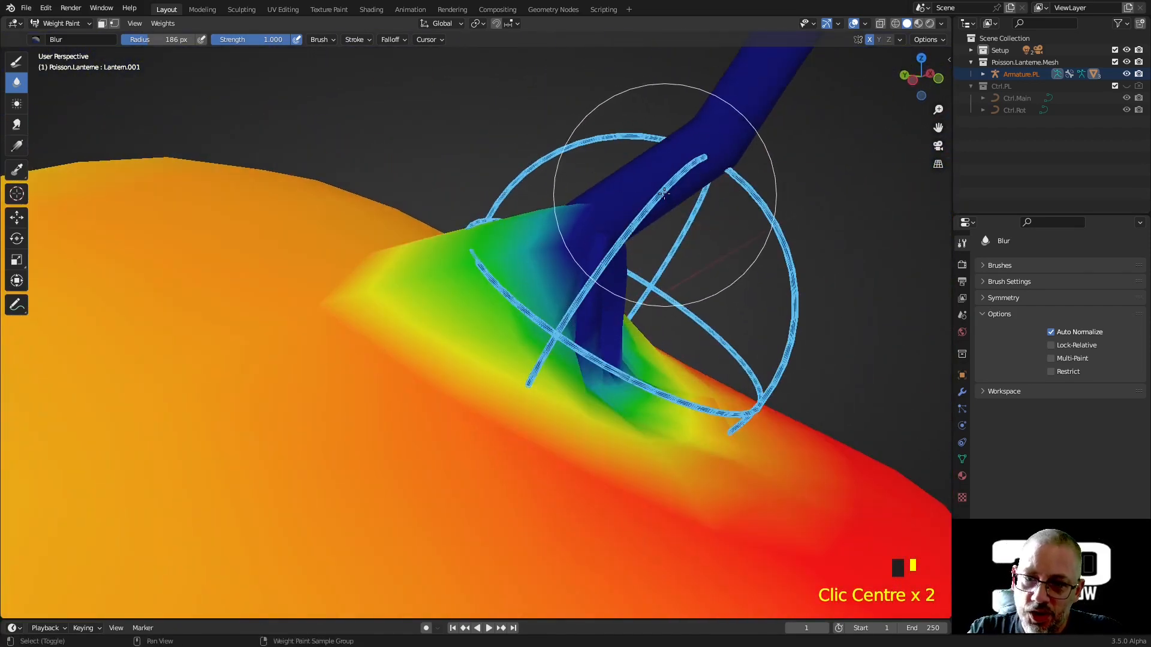
{"action": "right_click", "coordinate": [638, 180], "text": "shift"}
{"action": "left_click", "coordinate": [635, 191]}
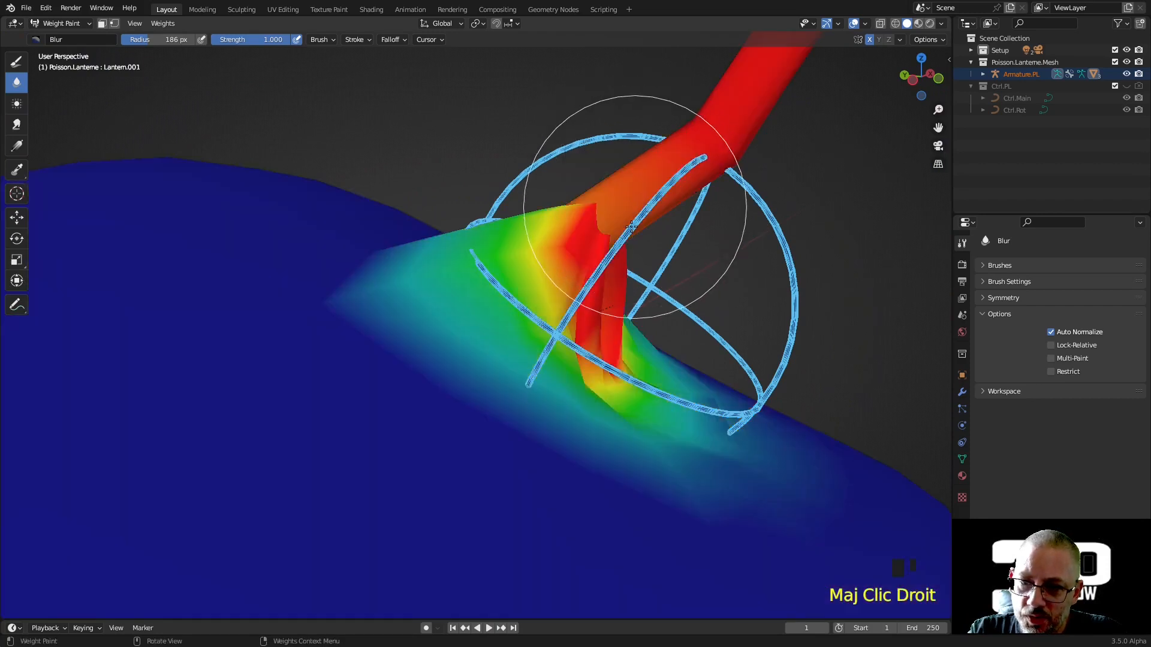
{"action": "left_click", "coordinate": [17, 62]}
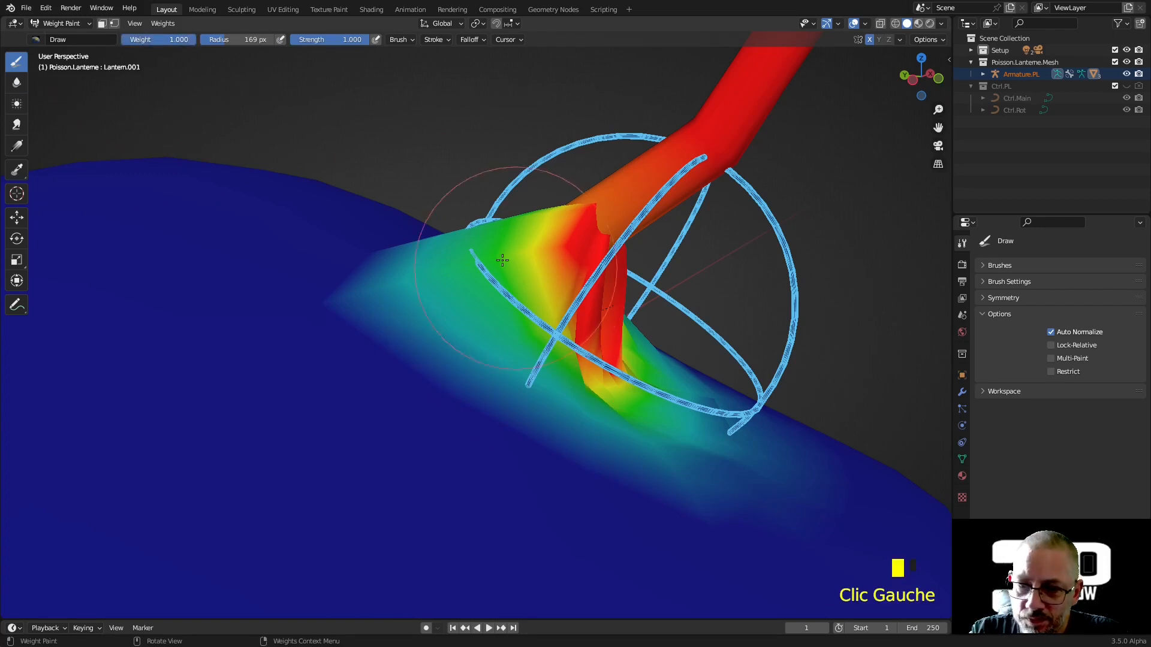
{"action": "mouse_move", "coordinate": [528, 314]}
{"action": "middle_mouse_down"}
{"action": "mouse_move", "coordinate": [485, 335]}
{"action": "mouse_move", "coordinate": [501, 360]}
{"action": "mouse_move", "coordinate": [463, 350]}
{"action": "mouse_move", "coordinate": [423, 369]}
{"action": "middle_mouse_up"}
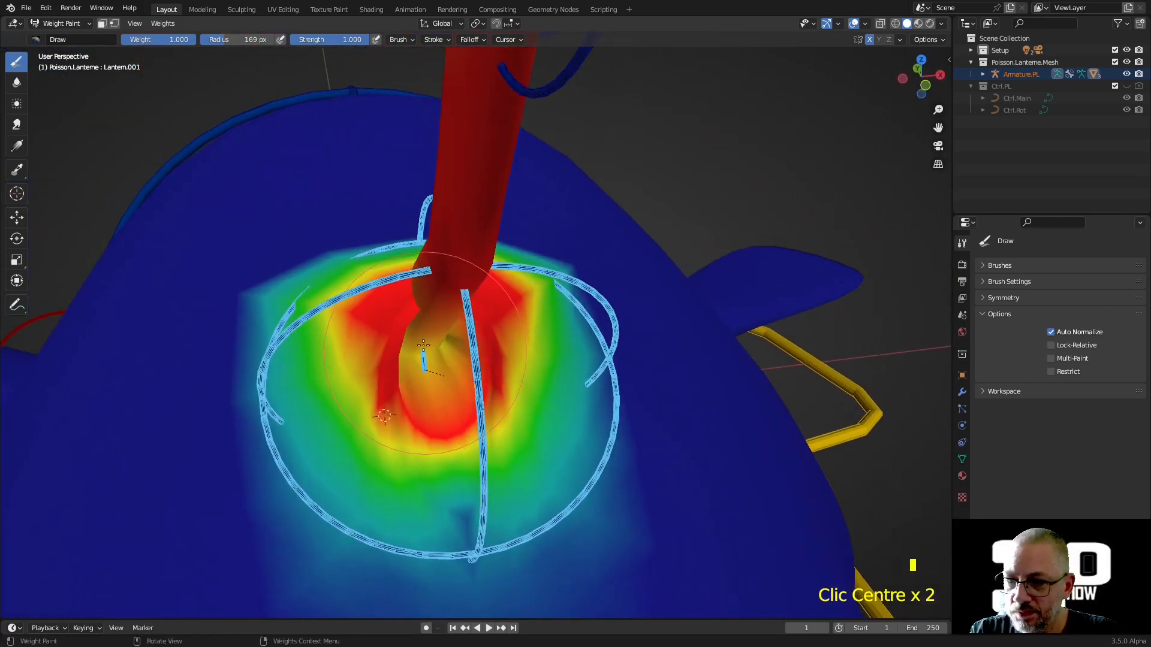
{"action": "left_click", "coordinate": [423, 370]}
{"action": "left_click", "coordinate": [384, 362]}
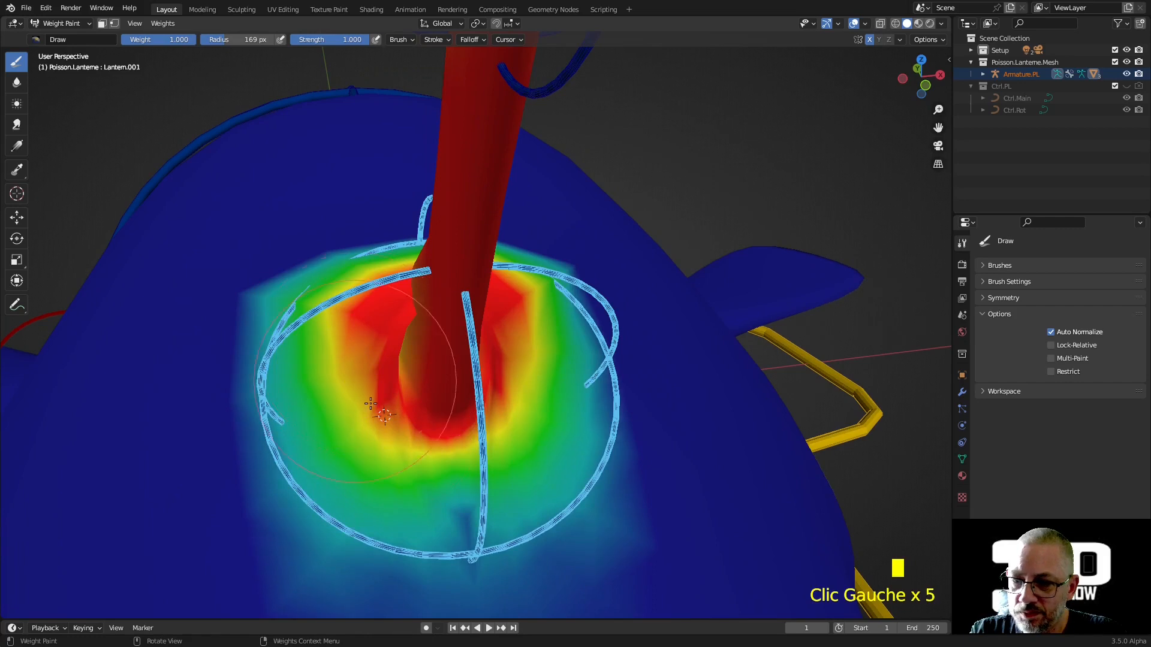
Step: Extend the Lantern.001 weight onto the skin in front of and behind the stalk base
{"action": "left_click", "coordinate": [418, 433]}
{"action": "left_click", "coordinate": [414, 437]}
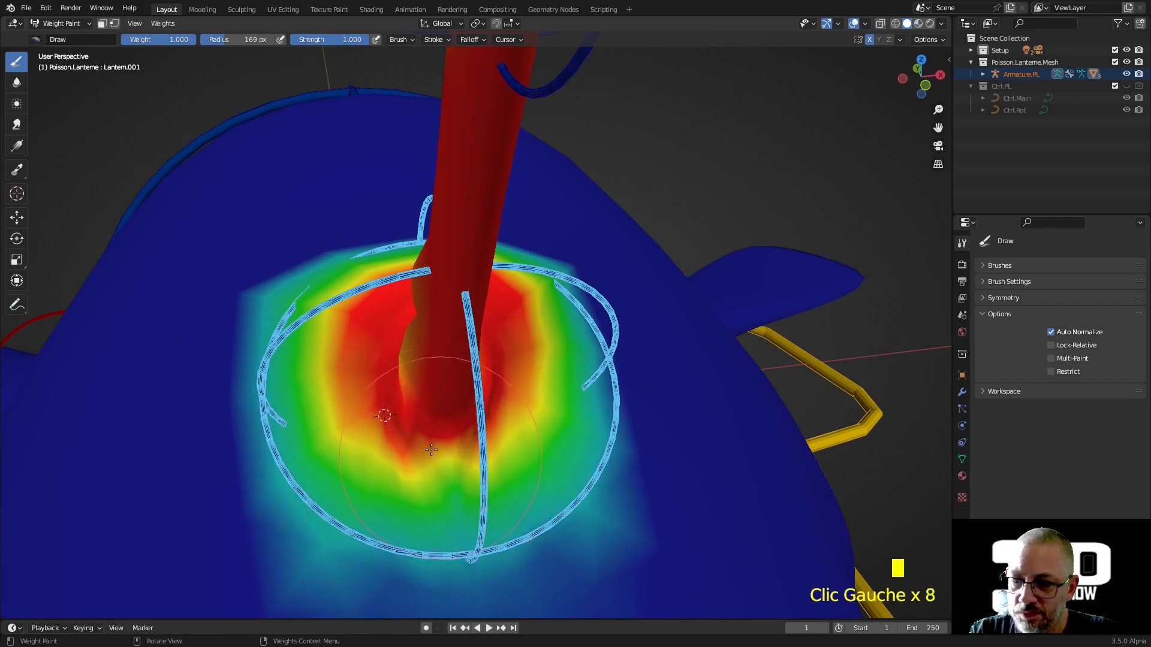
{"action": "left_click", "coordinate": [439, 470]}
{"action": "left_click", "coordinate": [456, 484]}
{"action": "mouse_move", "coordinate": [457, 484]}
{"action": "middle_mouse_down"}
{"action": "mouse_move", "coordinate": [406, 439]}
{"action": "mouse_move", "coordinate": [476, 253]}
{"action": "middle_mouse_up"}
{"action": "left_click", "coordinate": [478, 252]}
{"action": "left_click", "coordinate": [478, 251]}
{"action": "middle_click_drag", "start_coordinate": [400, 245], "coordinate": [514, 237]}
{"action": "scroll", "coordinate": [411, 218], "scroll_direction": "down", "scroll_amount": 2}
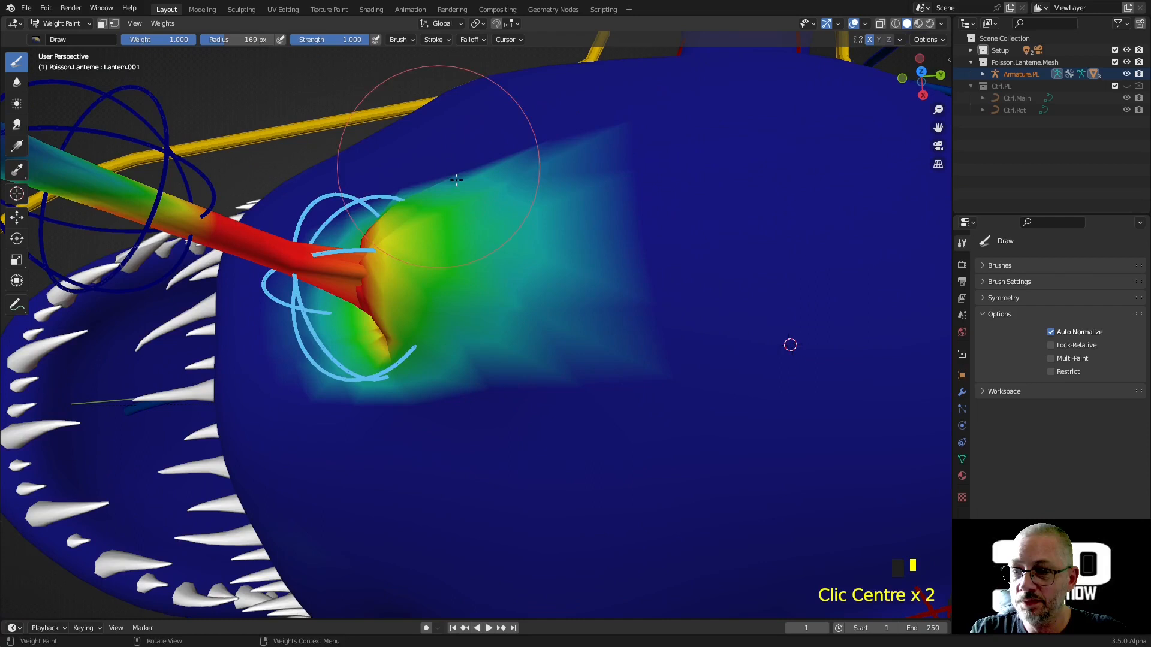
{"action": "left_click", "coordinate": [521, 236], "text": "ctrl"}
{"action": "left_click", "coordinate": [493, 262], "text": "ctrl"}
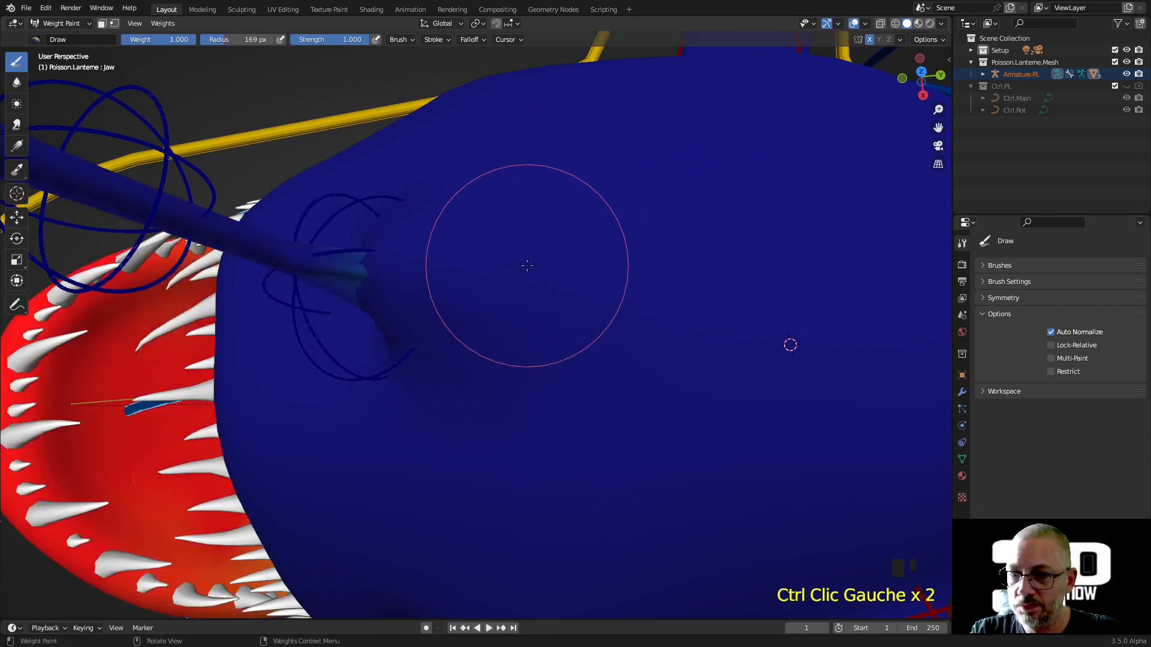
{"action": "middle_click_drag", "start_coordinate": [527, 265], "coordinate": [576, 218]}
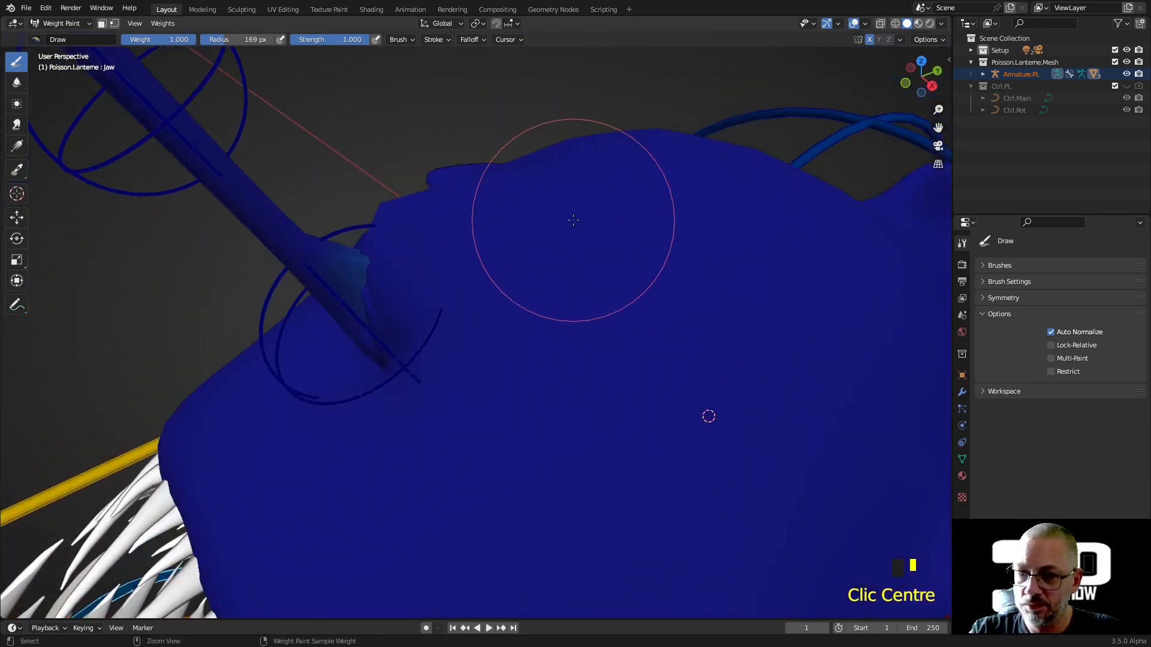
{"action": "key", "text": "ctrl+z"}
Step: Set the Draw brush weight to 0.000 and erase the excess Lantern.001 weight behind the stalk base
{"action": "scroll", "coordinate": [564, 243], "scroll_direction": "down", "scroll_amount": 4}
{"action": "scroll", "coordinate": [510, 283], "scroll_direction": "up", "scroll_amount": 3}
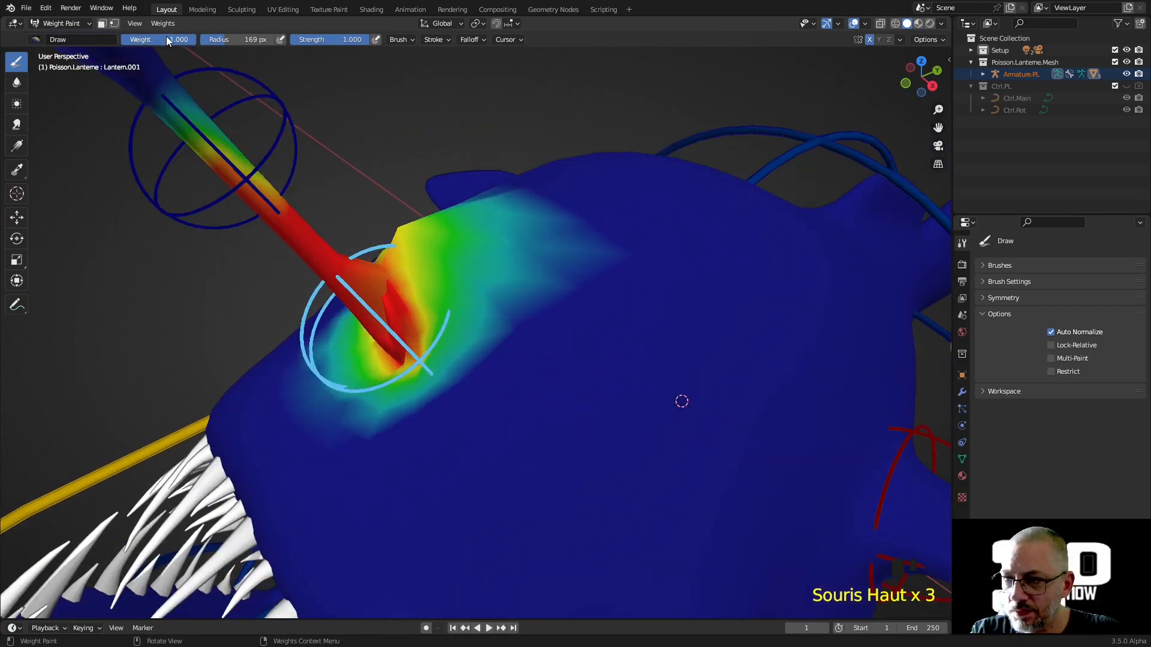
{"action": "left_click_drag", "start_coordinate": [428, 259], "coordinate": [465, 282]}
{"action": "left_click", "coordinate": [442, 291]}
{"action": "mouse_move", "coordinate": [493, 307]}
{"action": "middle_mouse_down"}
{"action": "mouse_move", "coordinate": [540, 318]}
{"action": "mouse_move", "coordinate": [560, 392]}
{"action": "middle_mouse_up"}
{"action": "left_click", "coordinate": [494, 316]}
Step: Add the Jaw bone to the selection and erase the stray Jaw weight around the stalk base
{"action": "scroll", "coordinate": [540, 318], "scroll_direction": "down", "scroll_amount": 5}
{"action": "scroll", "coordinate": [504, 527], "scroll_direction": "down", "scroll_amount": 3}
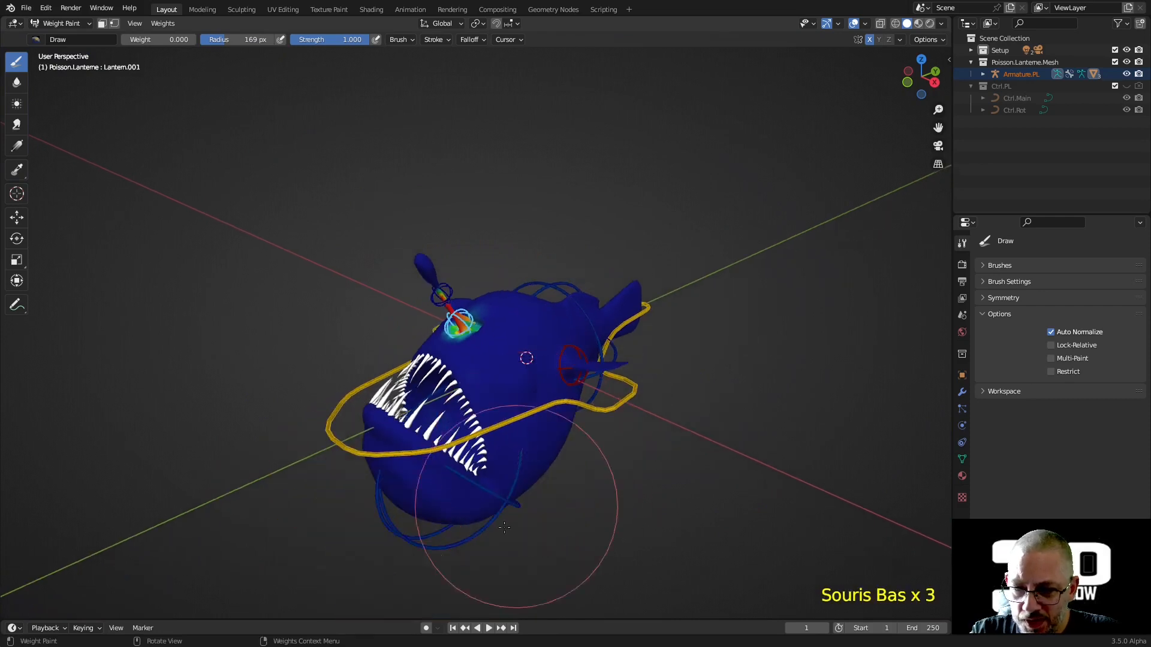
{"action": "left_click", "coordinate": [470, 536], "text": "shift"}
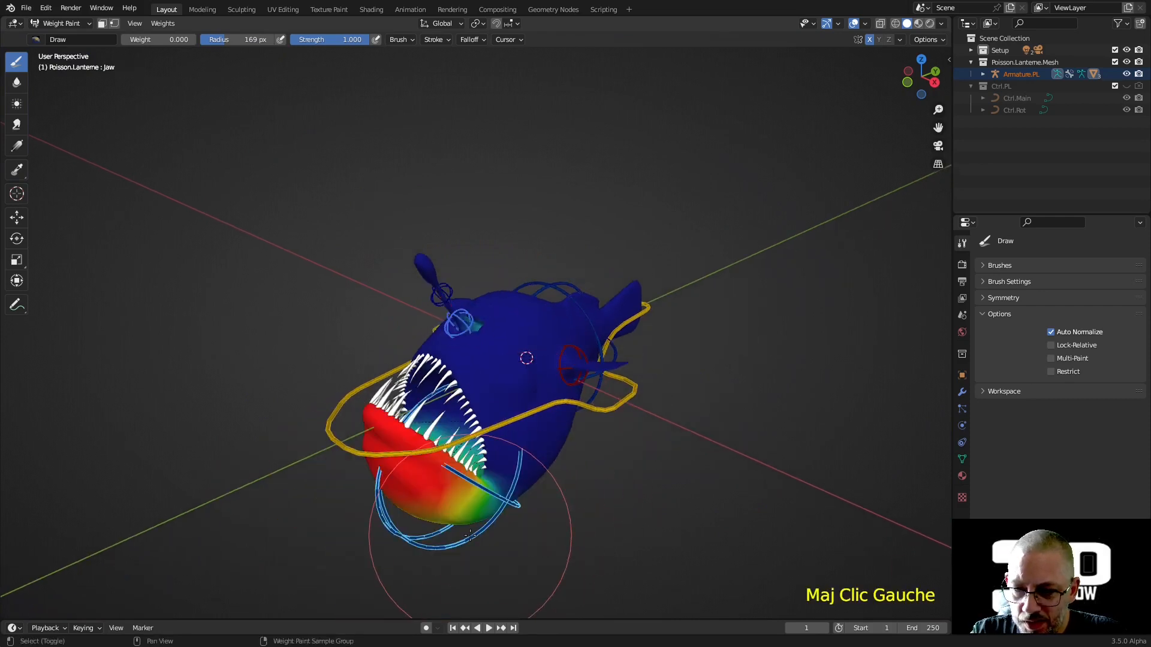
{"action": "scroll", "coordinate": [509, 387], "scroll_direction": "up", "scroll_amount": 5}
{"action": "mouse_move", "coordinate": [509, 388]}
{"action": "middle_mouse_down"}
{"action": "mouse_move", "coordinate": [560, 368]}
{"action": "mouse_move", "coordinate": [502, 326]}
{"action": "middle_mouse_up"}
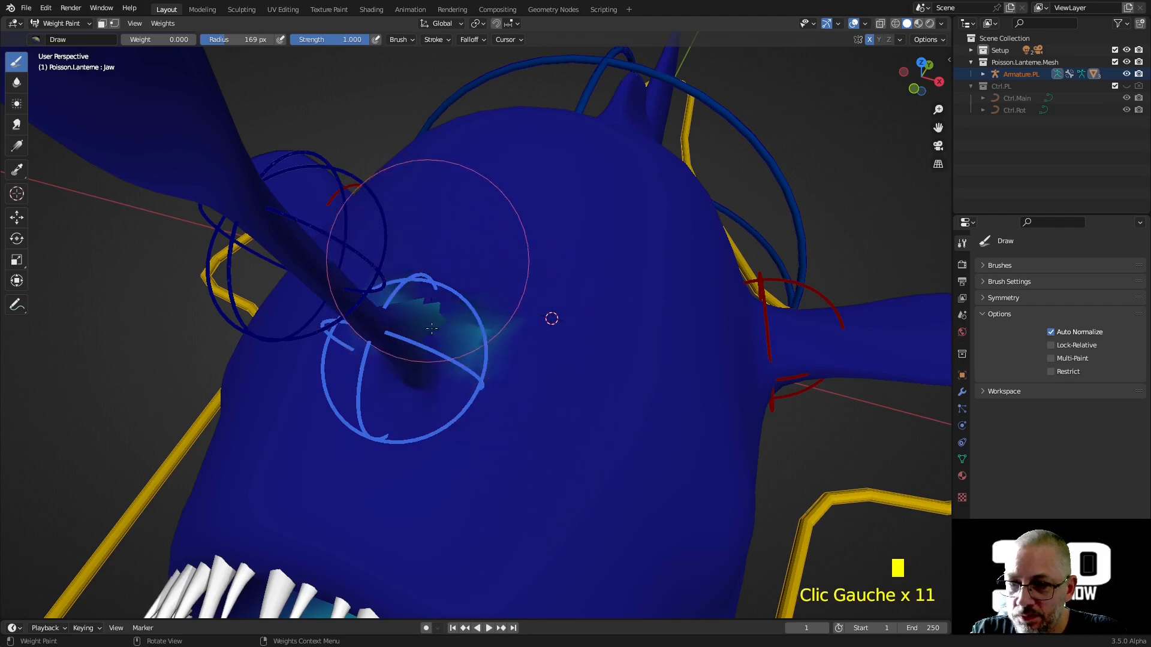
{"action": "middle_click_drag", "start_coordinate": [450, 324], "coordinate": [487, 321]}
{"action": "left_click", "coordinate": [490, 319]}
{"action": "left_click", "coordinate": [490, 319]}
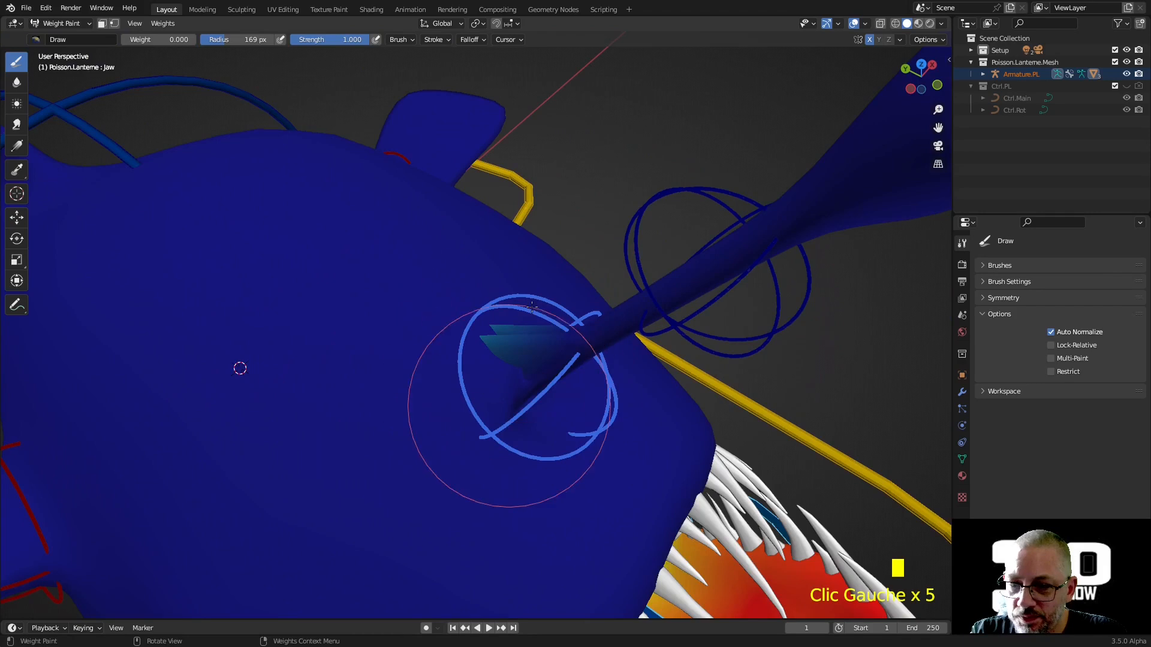
Step: Erase more Jaw weight behind the stalk base, toggling X-ray display between strokes
{"action": "scroll", "coordinate": [502, 391], "scroll_direction": "down", "scroll_amount": 1}
{"action": "middle_click_drag", "start_coordinate": [501, 390], "coordinate": [436, 238]}
{"action": "double_click", "coordinate": [440, 321]}
{"action": "key", "text": "alt+z"}
{"action": "double_click", "coordinate": [411, 307]}
{"action": "key", "text": "alt+z"}
{"action": "middle_click_drag", "start_coordinate": [411, 322], "coordinate": [384, 324]}
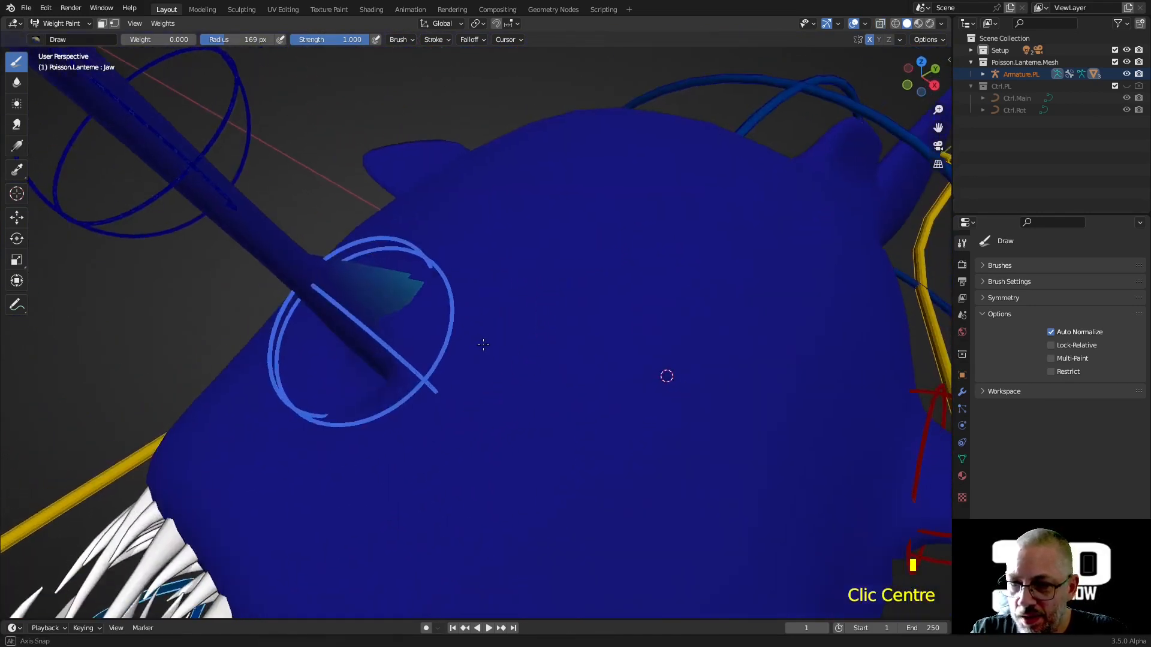
Step: Try rotating the selected Jaw and Lantern.001 bones together to test the deformation
{"action": "scroll", "coordinate": [461, 363], "scroll_direction": "down", "scroll_amount": 5}
{"action": "mouse_move", "coordinate": [461, 363]}
{"action": "middle_mouse_down"}
{"action": "mouse_move", "coordinate": [458, 348]}
{"action": "mouse_move", "coordinate": [462, 372]}
{"action": "middle_mouse_up"}
{"action": "scroll", "coordinate": [401, 499], "scroll_direction": "down", "scroll_amount": 4}
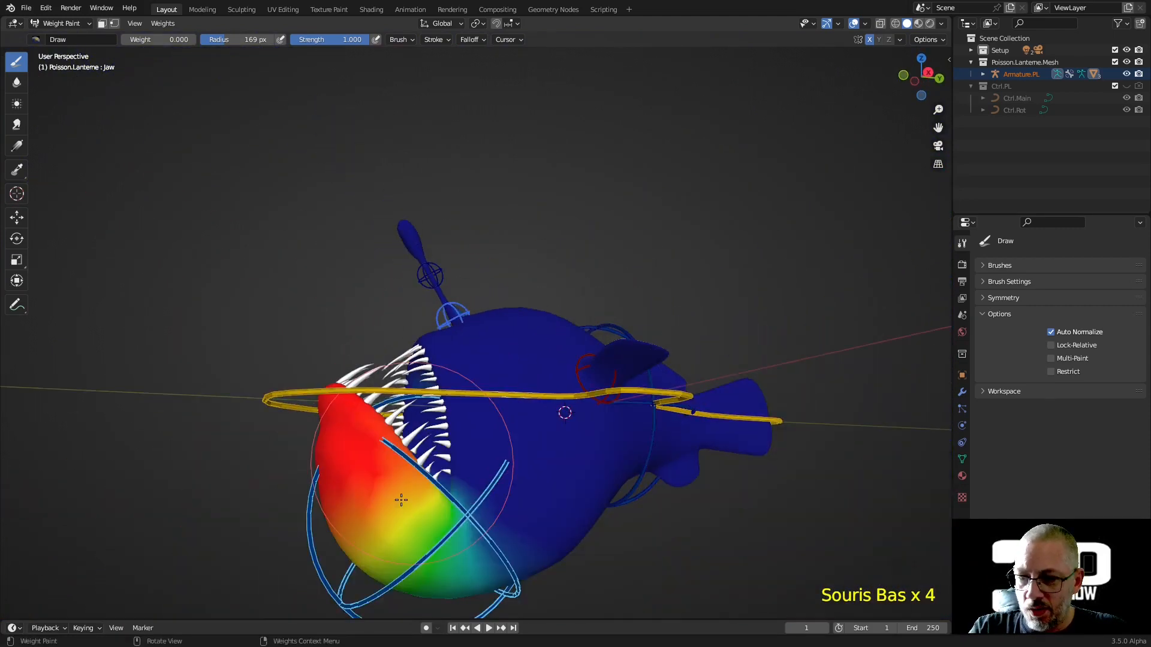
{"action": "key", "text": "r"}
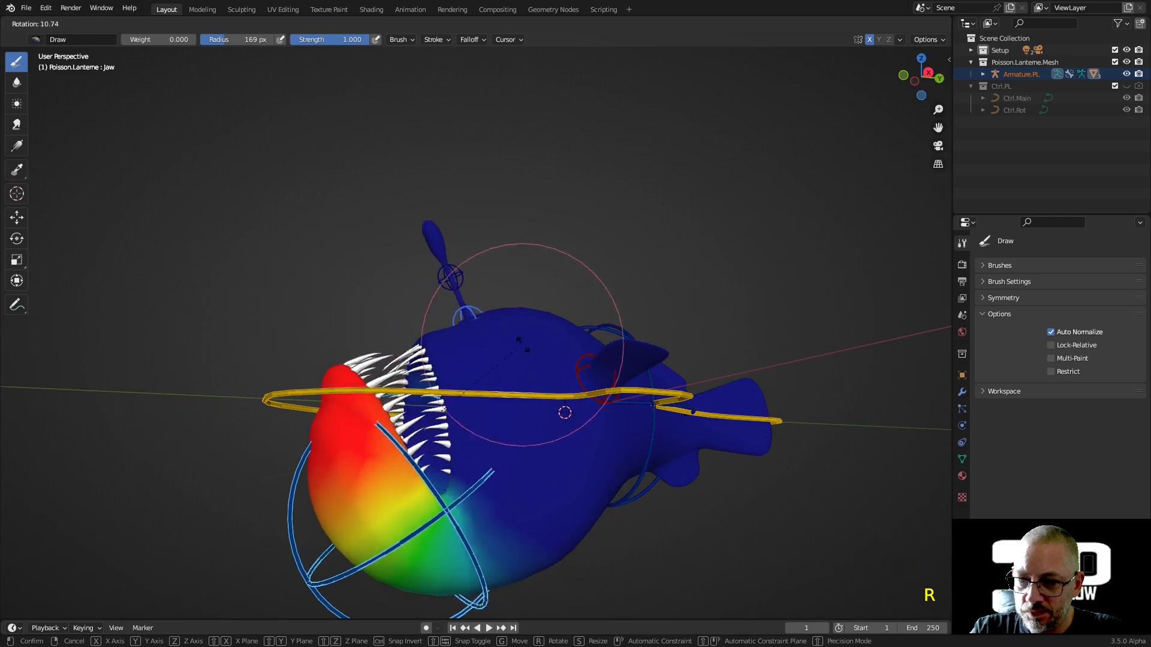
{"action": "left_click", "coordinate": [571, 329]}
Step: Select only the Jaw bone and rotate it to open the mouth
{"action": "middle_click_drag", "start_coordinate": [571, 329], "coordinate": [367, 525]}
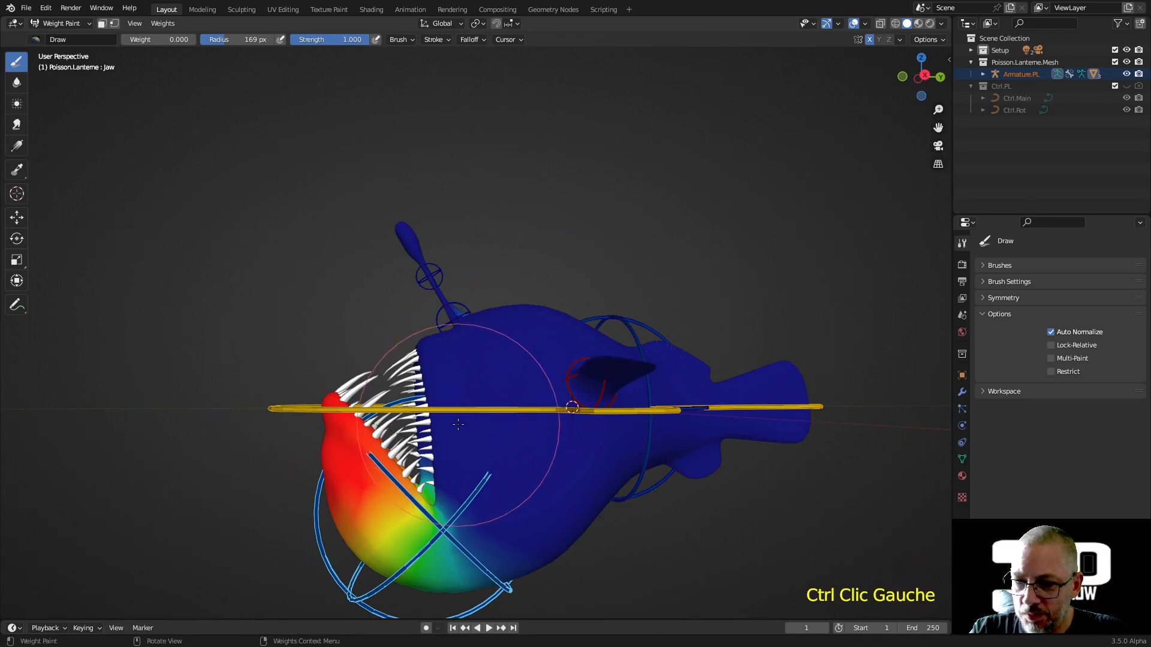
{"action": "key", "text": "r"}
{"action": "left_click", "coordinate": [392, 527]}
Step: Erase the remaining Jaw weight from all sides of the stalk base while the mouth is open
{"action": "middle_click_drag", "start_coordinate": [393, 527], "coordinate": [501, 385]}
{"action": "scroll", "coordinate": [501, 385], "scroll_direction": "up", "scroll_amount": 8}
{"action": "middle_click_drag", "start_coordinate": [449, 347], "coordinate": [484, 246]}
{"action": "left_click", "coordinate": [378, 267]}
{"action": "left_click", "coordinate": [410, 295]}
{"action": "left_click", "coordinate": [428, 304]}
{"action": "middle_click_drag", "start_coordinate": [422, 267], "coordinate": [398, 334]}
{"action": "left_click", "coordinate": [478, 342]}
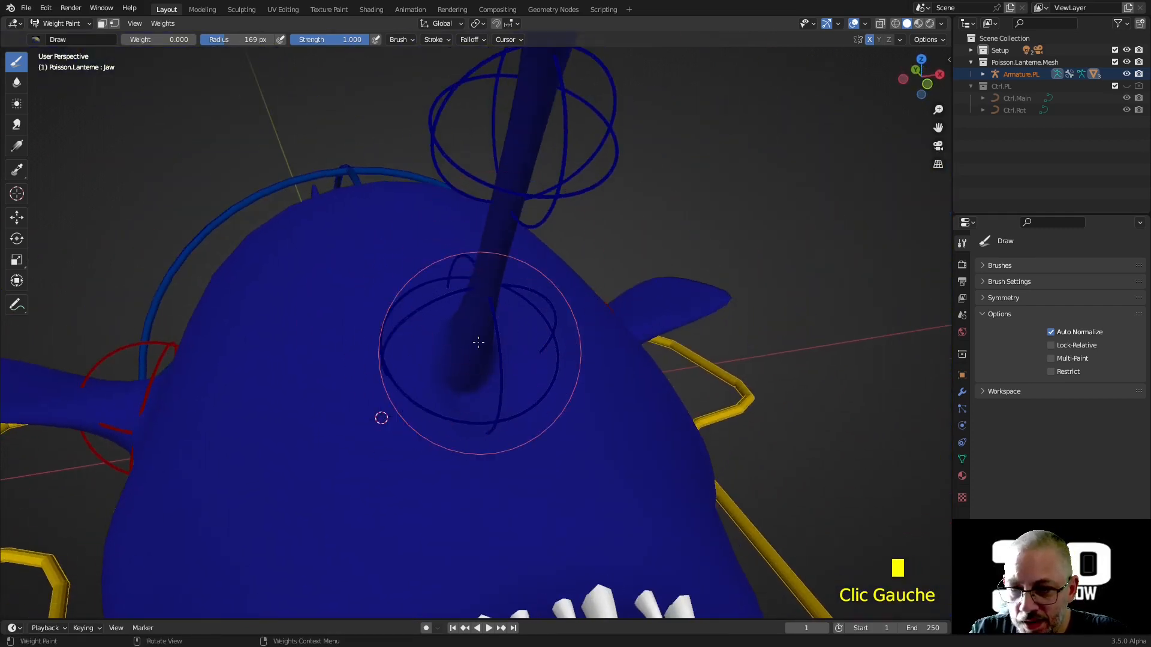
Step: Sample the Main group on the head and smooth its weight around the stalk base with the Blur brush at strength 1.000
{"action": "mouse_move", "coordinate": [473, 344]}
{"action": "middle_mouse_down"}
{"action": "mouse_move", "coordinate": [419, 359]}
{"action": "mouse_move", "coordinate": [334, 257]}
{"action": "middle_mouse_up"}
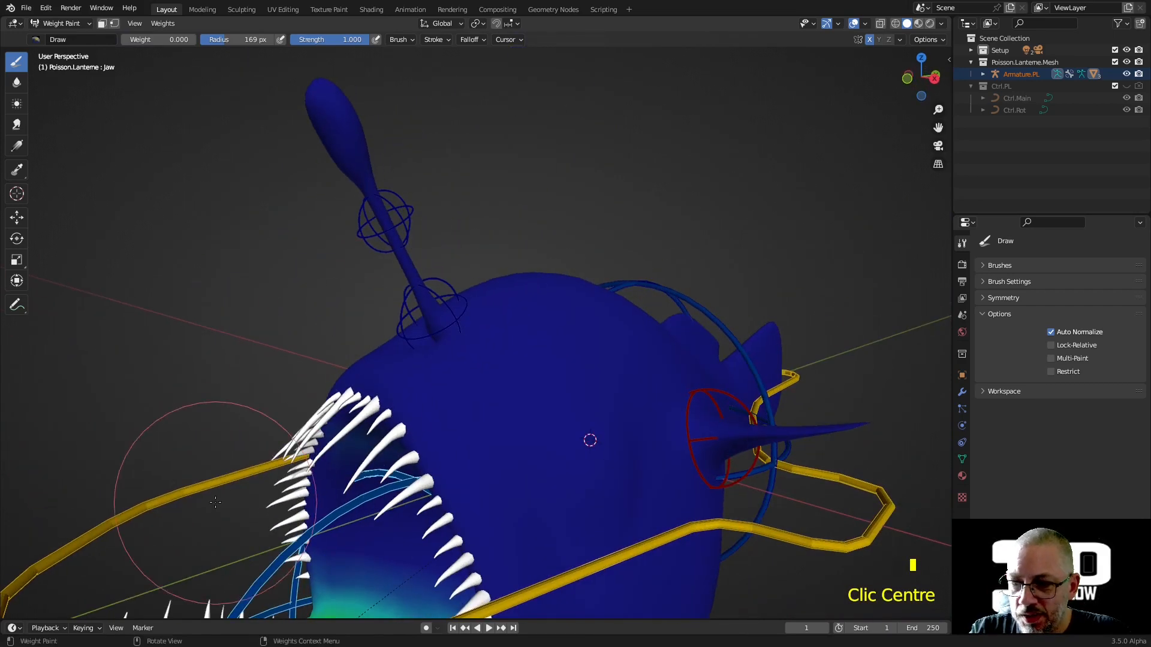
{"action": "right_click", "coordinate": [486, 468], "text": "shift"}
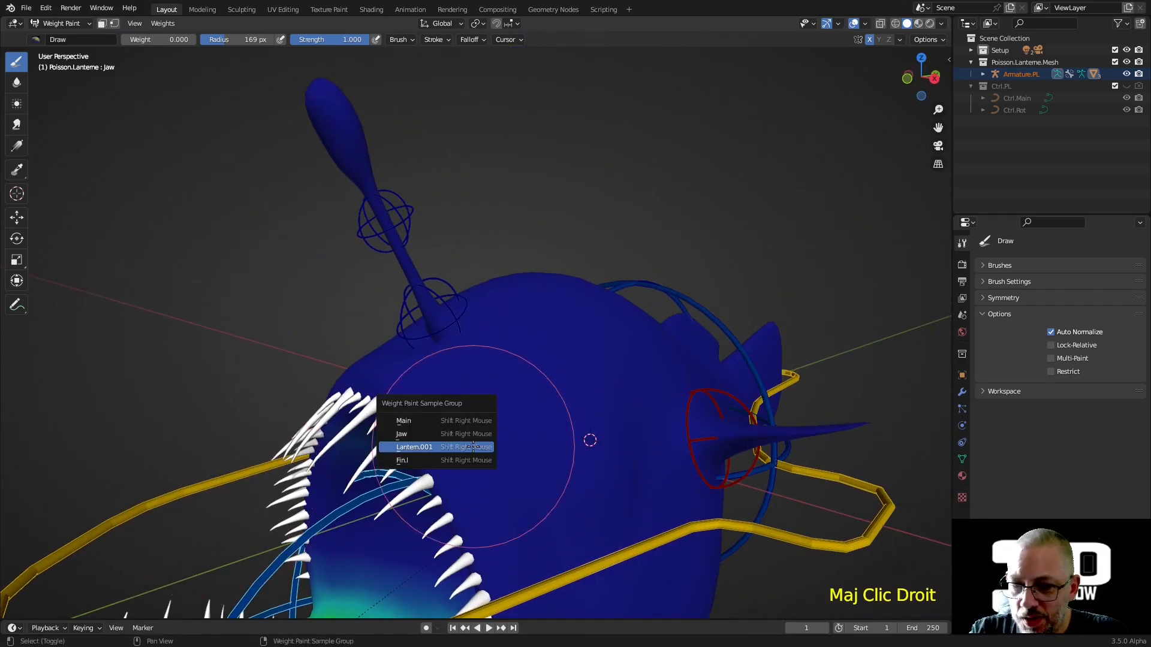
{"action": "left_click", "coordinate": [446, 422]}
{"action": "scroll", "coordinate": [492, 401], "scroll_direction": "up", "scroll_amount": 4}
{"action": "middle_click_drag", "start_coordinate": [521, 354], "coordinate": [491, 398]}
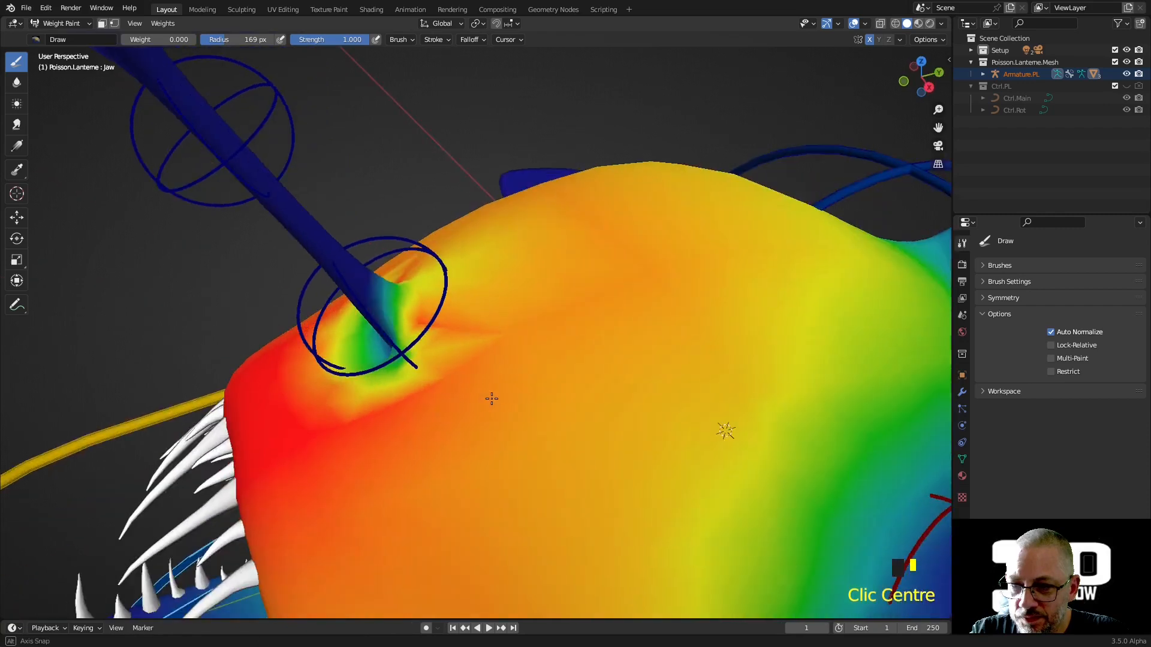
{"action": "scroll", "coordinate": [449, 386], "scroll_direction": "down", "scroll_amount": 1}
{"action": "scroll", "coordinate": [448, 334], "scroll_direction": "up", "scroll_amount": 3}
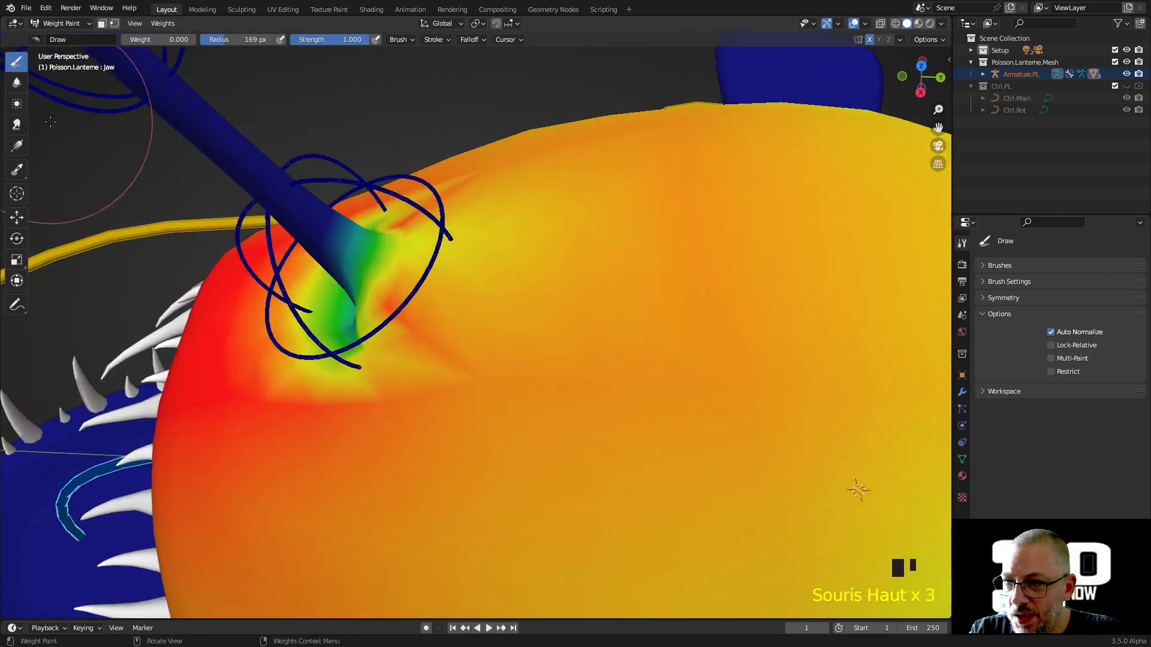
{"action": "double_click", "coordinate": [16, 81]}
{"action": "mouse_move", "coordinate": [421, 334]}
{"action": "middle_mouse_down"}
{"action": "mouse_move", "coordinate": [463, 329]}
{"action": "mouse_move", "coordinate": [445, 358]}
{"action": "middle_mouse_up"}
{"action": "left_click", "coordinate": [342, 357]}
{"action": "left_click", "coordinate": [333, 361]}
{"action": "left_click", "coordinate": [331, 362]}
{"action": "left_click", "coordinate": [330, 363]}
{"action": "left_click", "coordinate": [326, 363]}
{"action": "left_click", "coordinate": [323, 361]}
{"action": "left_click", "coordinate": [318, 358]}
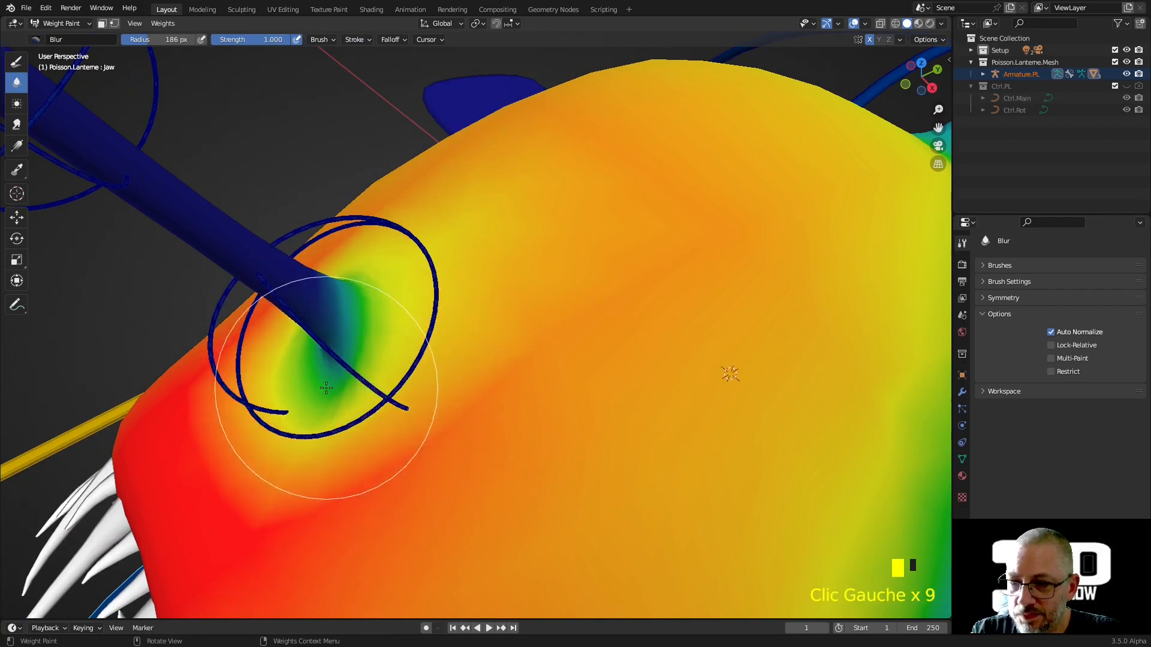
{"action": "middle_click_drag", "start_coordinate": [334, 376], "coordinate": [411, 398]}
{"action": "mouse_move", "coordinate": [525, 404]}
{"action": "left_mouse_down"}
{"action": "mouse_move", "coordinate": [609, 401]}
{"action": "mouse_move", "coordinate": [639, 381]}
{"action": "mouse_move", "coordinate": [443, 373]}
{"action": "left_mouse_up"}
Step: Sample the Lantern.001 group and blur its weight along the stalk around the upper joint
{"action": "scroll", "coordinate": [443, 280], "scroll_direction": "down", "scroll_amount": 3}
{"action": "middle_click_drag", "start_coordinate": [534, 321], "coordinate": [449, 272]}
{"action": "right_click", "coordinate": [448, 297], "text": "shift"}
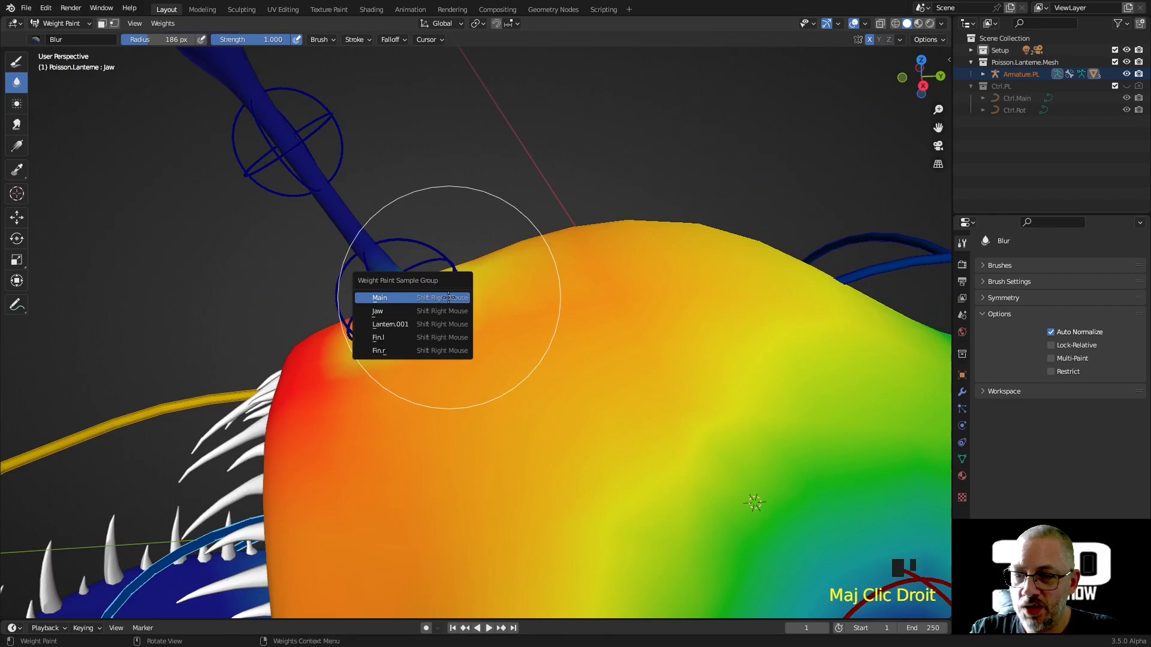
{"action": "left_click", "coordinate": [426, 324]}
{"action": "mouse_move", "coordinate": [426, 321]}
{"action": "middle_mouse_down"}
{"action": "mouse_move", "coordinate": [506, 338]}
{"action": "mouse_move", "coordinate": [455, 269]}
{"action": "middle_mouse_up"}
{"action": "middle_click_drag", "start_coordinate": [398, 183], "coordinate": [452, 231], "text": "shift"}
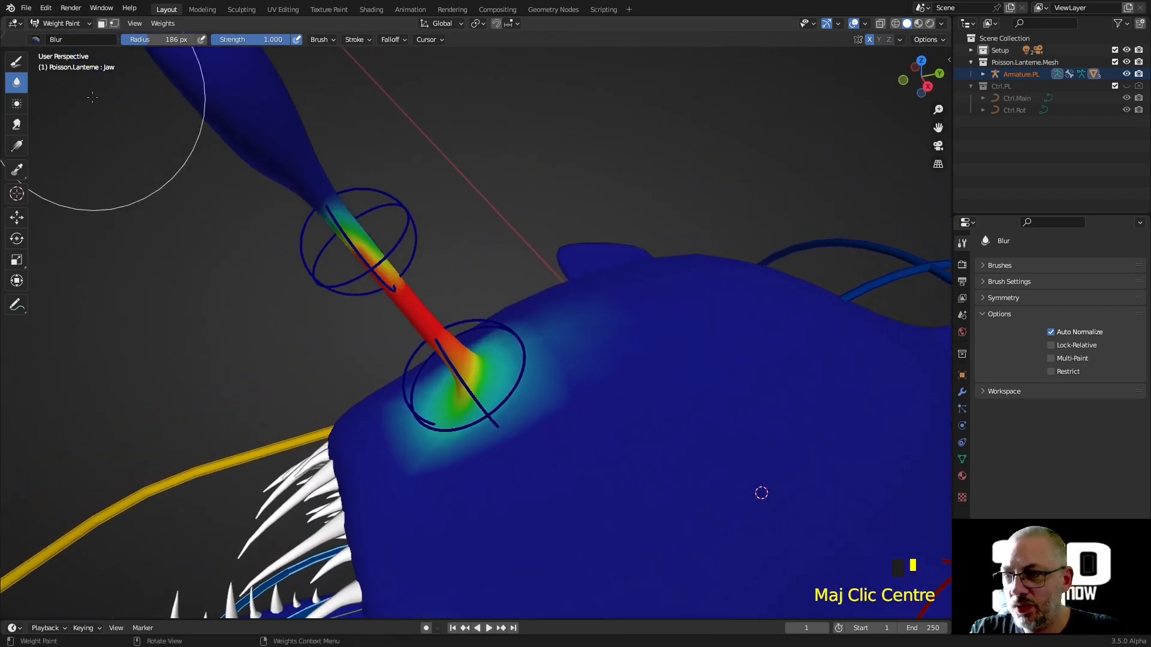
{"action": "left_click", "coordinate": [365, 210]}
{"action": "left_click", "coordinate": [353, 228]}
{"action": "left_click", "coordinate": [345, 242]}
{"action": "left_click", "coordinate": [324, 247]}
{"action": "left_click", "coordinate": [360, 270]}
{"action": "left_click", "coordinate": [390, 290]}
{"action": "left_click", "coordinate": [399, 264]}
{"action": "left_click", "coordinate": [390, 257]}
Step: Undo the last Lantern.001 blur strokes on the stalk
{"action": "middle_click_drag", "start_coordinate": [390, 258], "coordinate": [384, 294]}
{"action": "scroll", "coordinate": [381, 298], "scroll_direction": "up", "scroll_amount": 2}
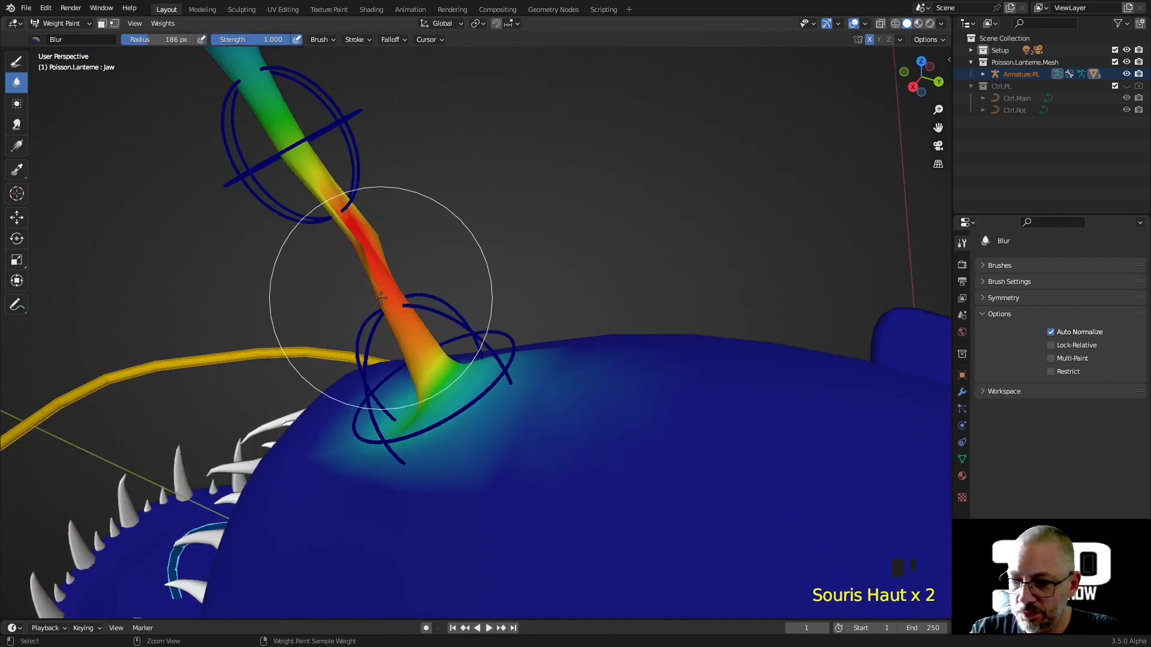
{"action": "key", "text": "ctrl+z"}
{"action": "key", "text": "ctrl+z"}
{"action": "key", "text": "ctrl+z"}
{"action": "key", "text": "ctrl+z"}
Step: Show the Main group's weights and check their transition around the stalk base from the opposite side
{"action": "middle_click_drag", "start_coordinate": [403, 303], "coordinate": [771, 552]}
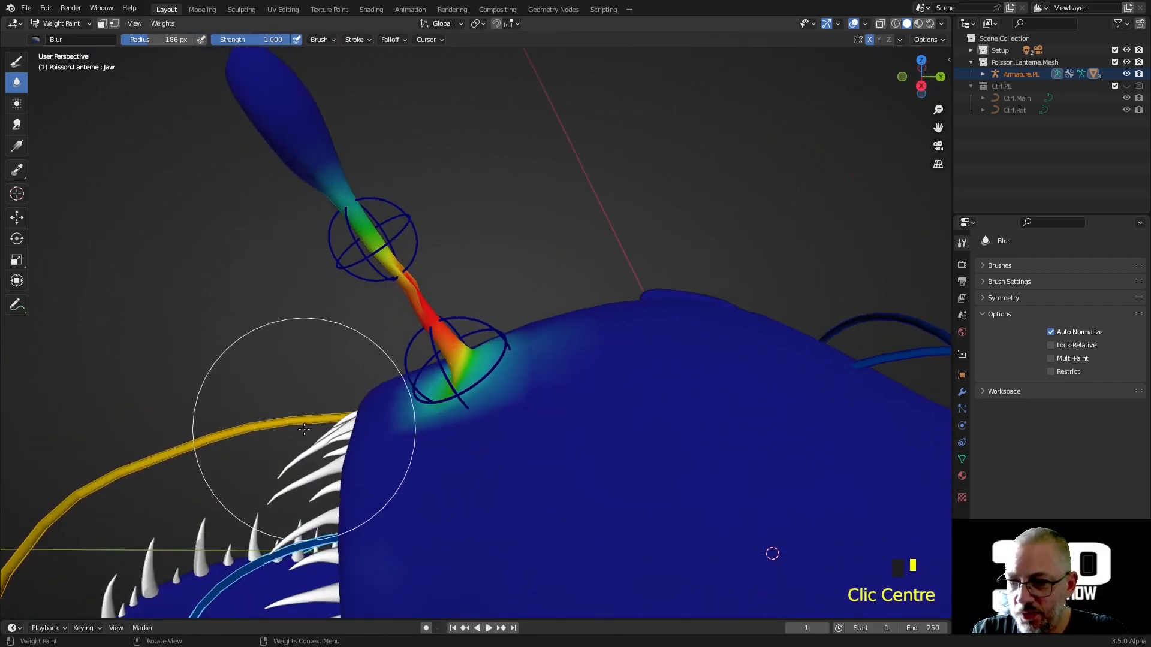
{"action": "right_click", "coordinate": [457, 418], "text": "shift"}
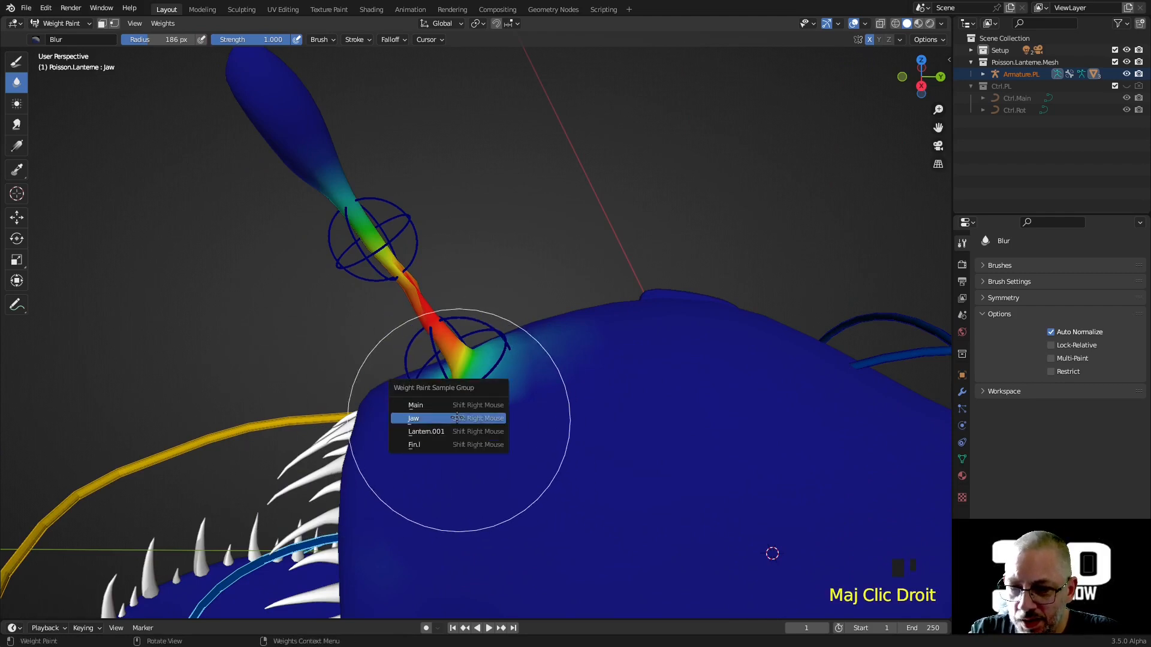
{"action": "left_click", "coordinate": [456, 418]}
{"action": "mouse_move", "coordinate": [770, 547]}
{"action": "middle_mouse_down"}
{"action": "mouse_move", "coordinate": [694, 562]}
{"action": "mouse_move", "coordinate": [670, 360]}
{"action": "mouse_move", "coordinate": [707, 384]}
{"action": "mouse_move", "coordinate": [776, 391]}
{"action": "middle_mouse_up"}
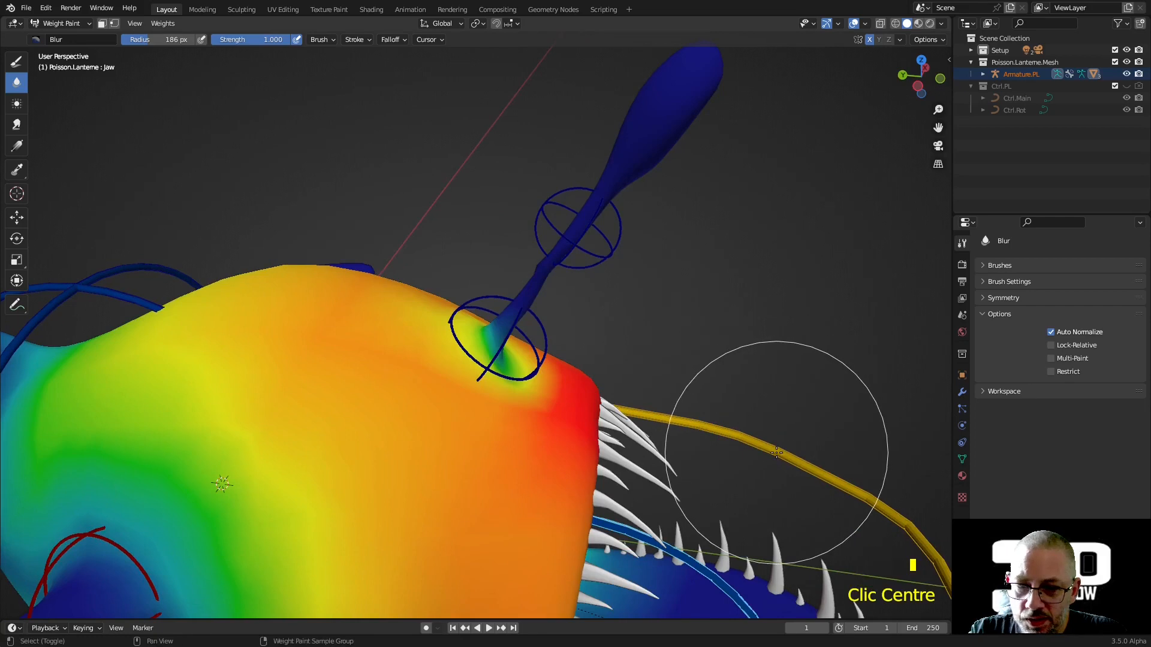
{"action": "scroll", "coordinate": [509, 357], "scroll_direction": "down", "scroll_amount": 3}
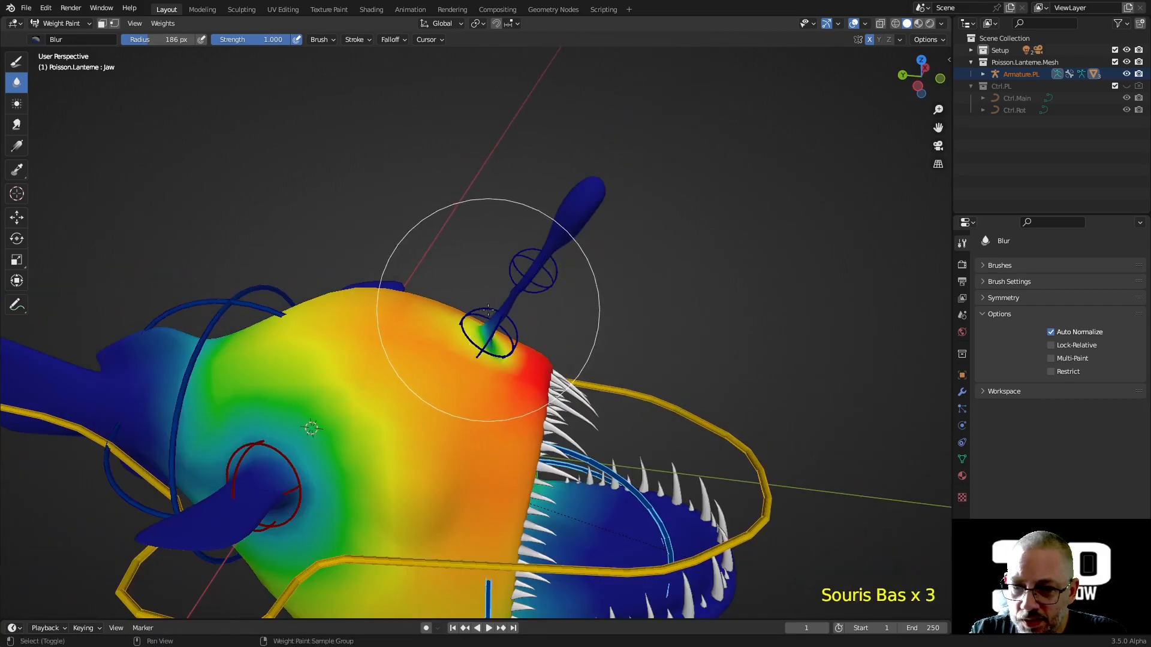
Step: Sample the Lantern.002 group on the stalk and smooth its weight around the upper joint with the Blur brush
{"action": "right_click", "coordinate": [522, 258], "text": "shift"}
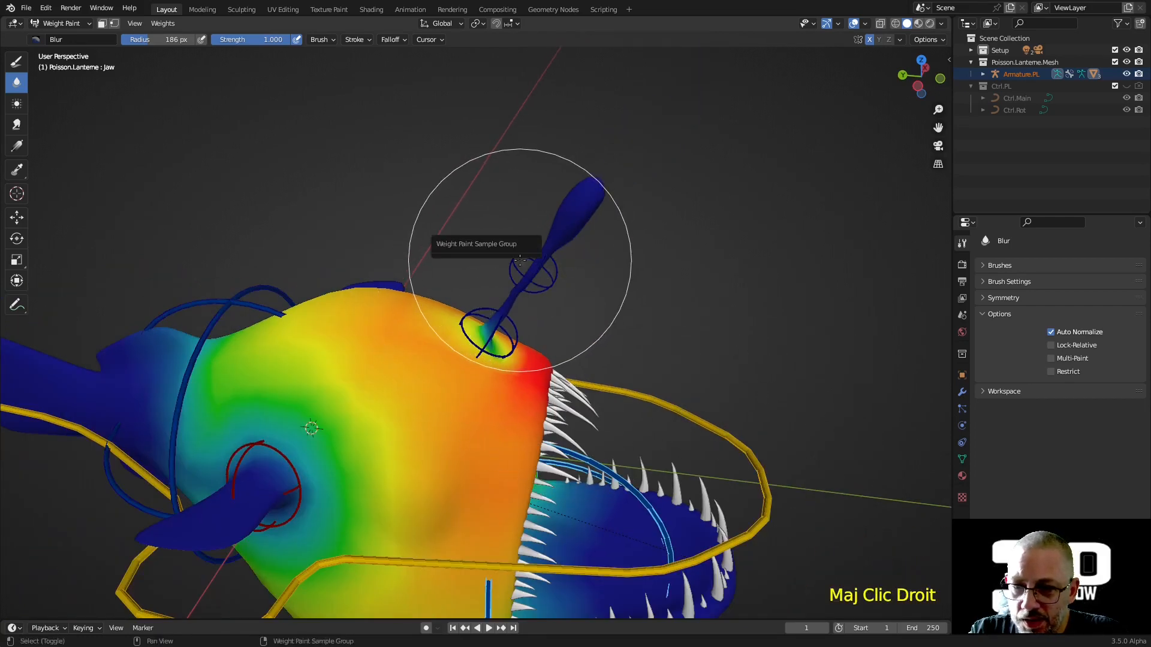
{"action": "right_click", "coordinate": [536, 268], "text": "shift"}
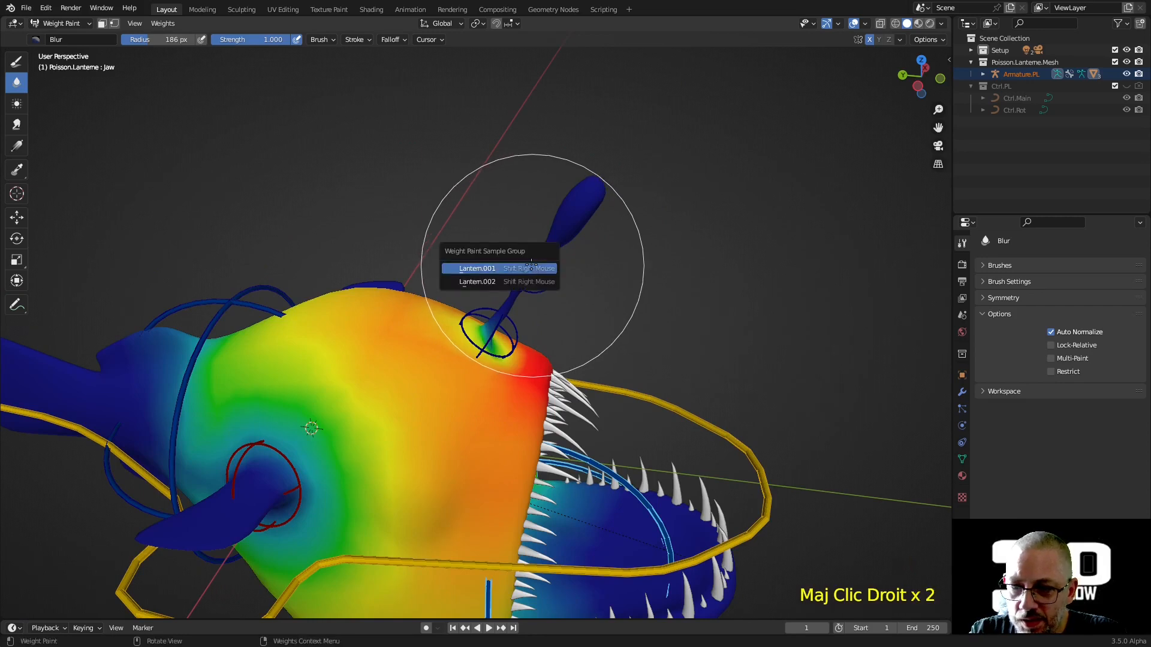
{"action": "left_click", "coordinate": [530, 281]}
{"action": "middle_click_drag", "start_coordinate": [534, 265], "coordinate": [574, 276]}
{"action": "scroll", "coordinate": [574, 276], "scroll_direction": "up", "scroll_amount": 3}
{"action": "left_click", "coordinate": [488, 283]}
{"action": "left_click", "coordinate": [537, 303]}
{"action": "left_click", "coordinate": [527, 323]}
{"action": "left_click", "coordinate": [527, 324]}
{"action": "left_click", "coordinate": [537, 225]}
Step: Sample the Lantern.001 group and paint weight 0.000 with the Draw brush on the head in front of the stalk base
{"action": "mouse_move", "coordinate": [691, 242]}
{"action": "middle_mouse_down"}
{"action": "mouse_move", "coordinate": [540, 527]}
{"action": "mouse_move", "coordinate": [652, 521]}
{"action": "mouse_move", "coordinate": [800, 574]}
{"action": "middle_mouse_up"}
{"action": "right_click", "coordinate": [450, 337], "text": "shift"}
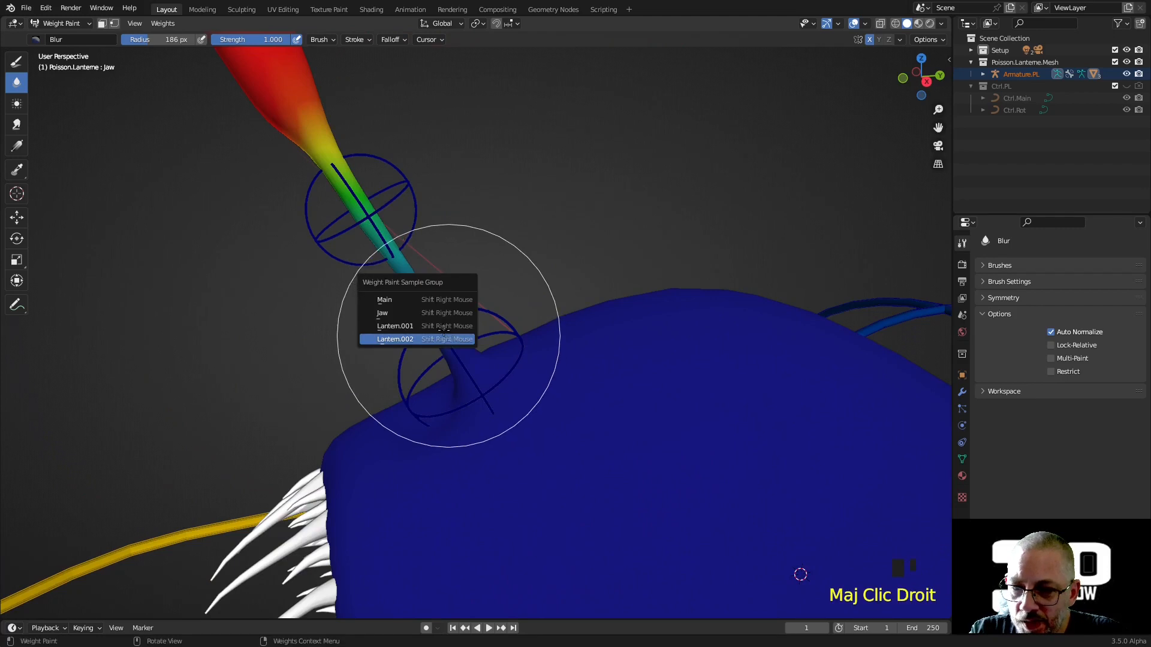
{"action": "left_click", "coordinate": [443, 338]}
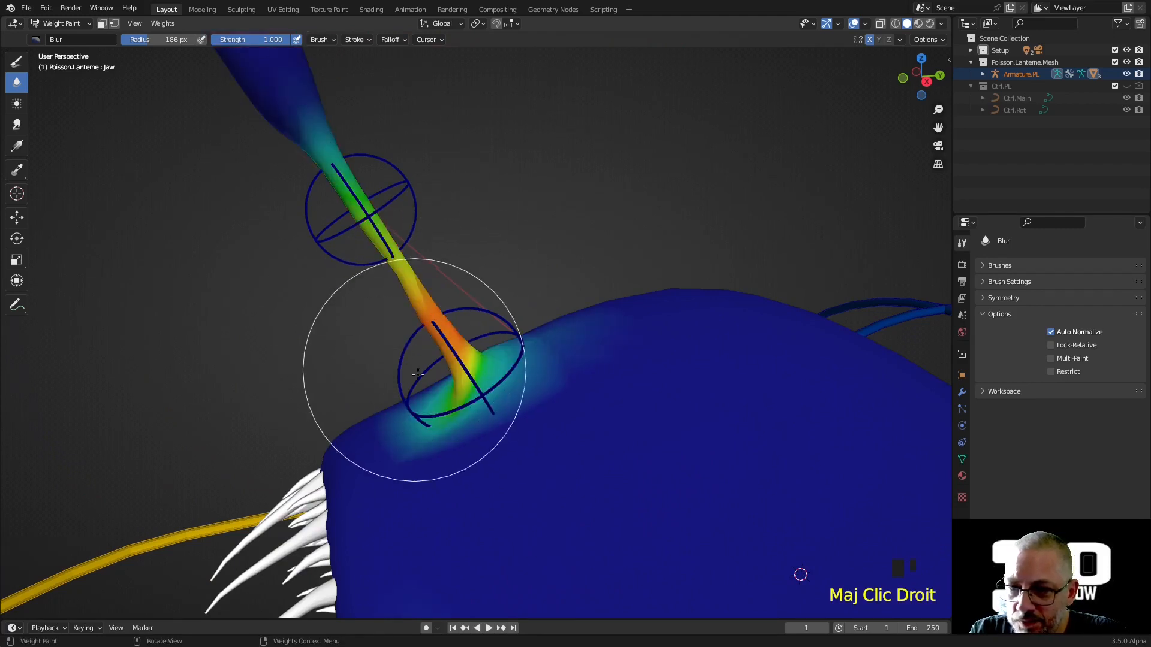
{"action": "scroll", "coordinate": [418, 374], "scroll_direction": "up", "scroll_amount": 3}
{"action": "middle_click_drag", "start_coordinate": [418, 374], "coordinate": [410, 461]}
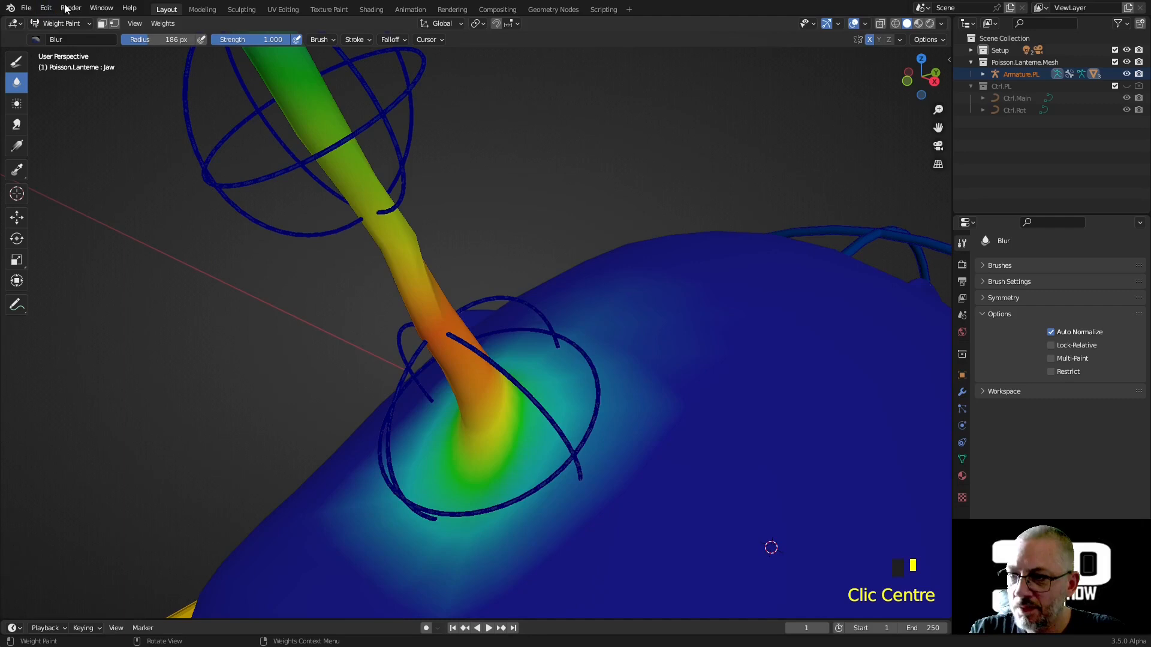
{"action": "left_click", "coordinate": [17, 63]}
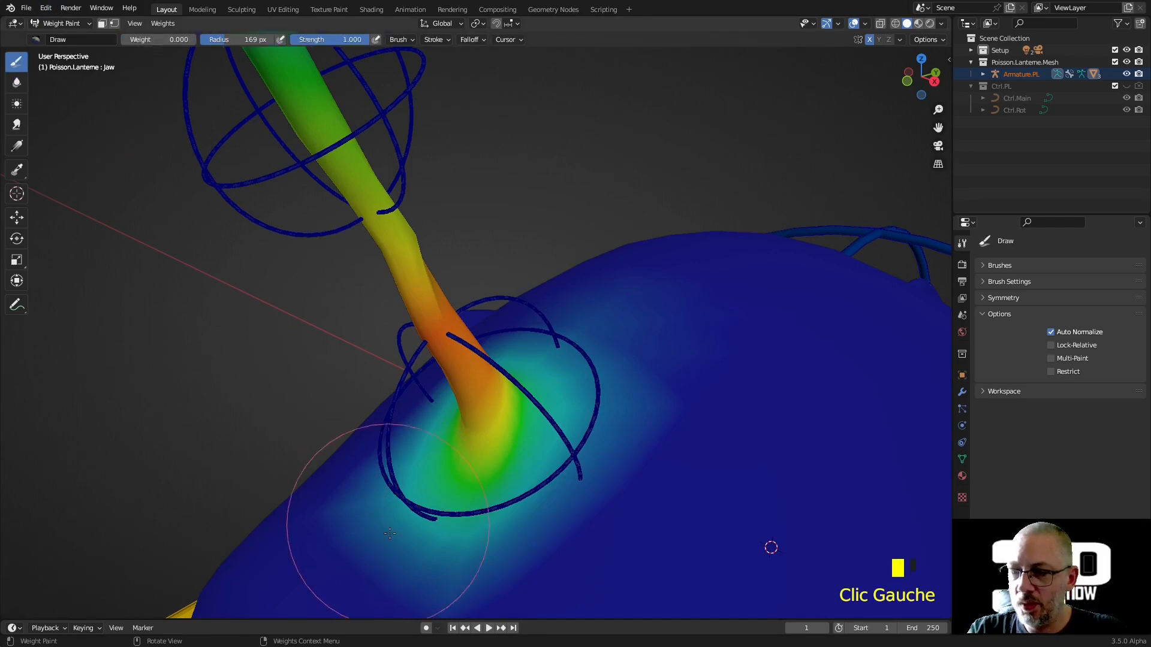
{"action": "scroll", "coordinate": [390, 533], "scroll_direction": "down", "scroll_amount": 1}
{"action": "middle_click_drag", "start_coordinate": [390, 533], "coordinate": [432, 540]}
{"action": "scroll", "coordinate": [476, 526], "scroll_direction": "up", "scroll_amount": 2}
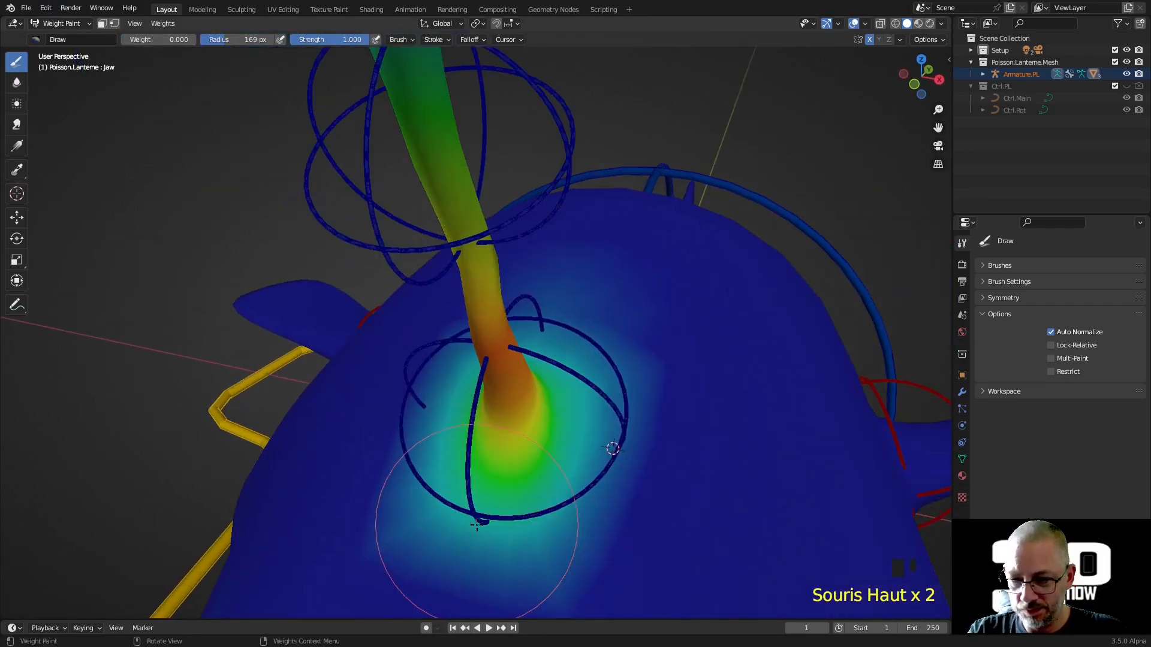
{"action": "left_click", "coordinate": [404, 532]}
{"action": "left_click", "coordinate": [480, 557]}
Step: Erase the Lantern.001 weight from the head beside and behind the stalk base
{"action": "mouse_move", "coordinate": [626, 491]}
{"action": "middle_mouse_down"}
{"action": "mouse_move", "coordinate": [572, 509]}
{"action": "mouse_move", "coordinate": [562, 540]}
{"action": "middle_mouse_up"}
{"action": "left_click_drag", "start_coordinate": [558, 534], "coordinate": [671, 428]}
{"action": "left_click_drag", "start_coordinate": [640, 354], "coordinate": [623, 422]}
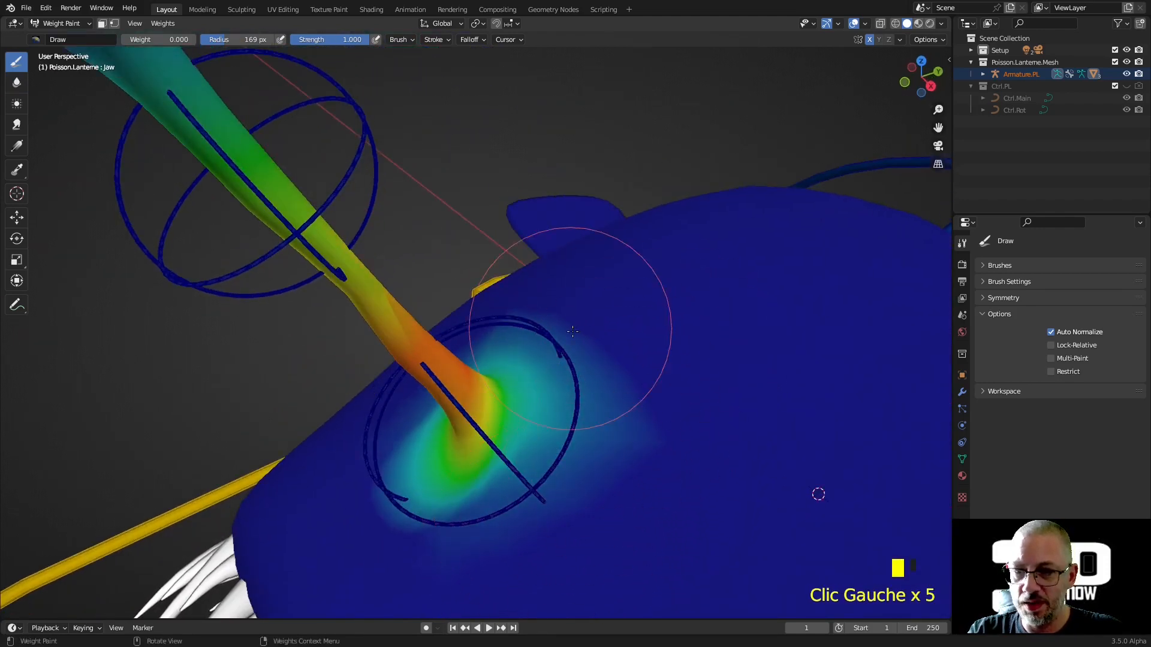
Step: Blur the Lantern.001 weight along the stalk between its two joints
{"action": "scroll", "coordinate": [581, 490], "scroll_direction": "down", "scroll_amount": 3}
{"action": "middle_click_drag", "start_coordinate": [520, 385], "coordinate": [486, 310]}
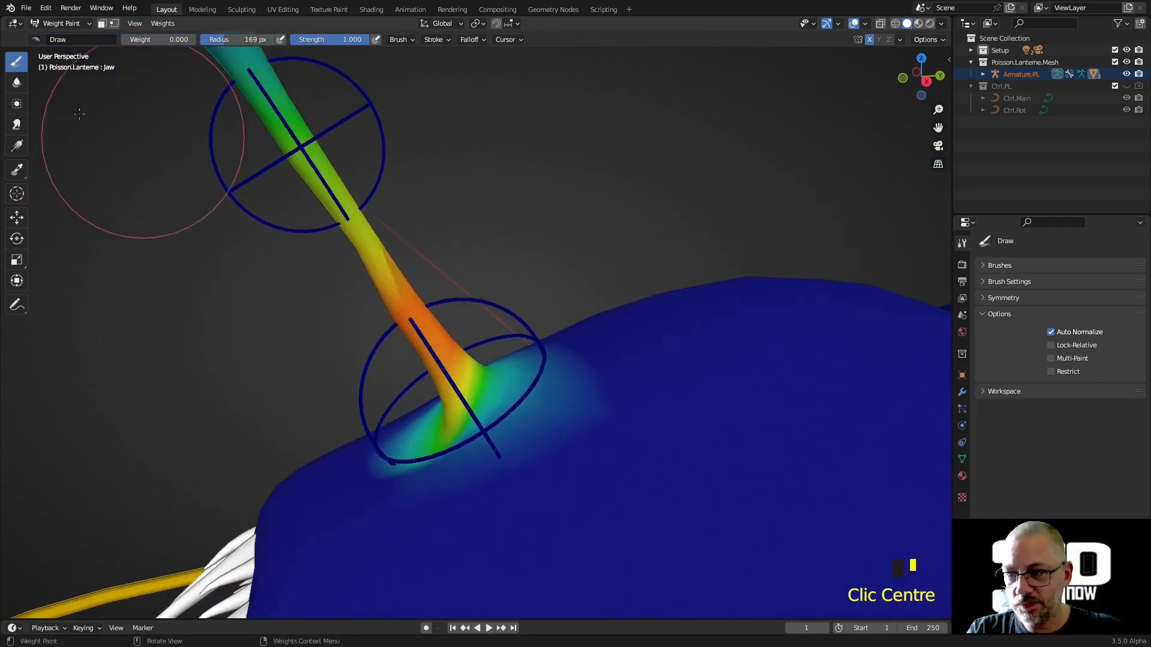
{"action": "left_click", "coordinate": [17, 83]}
{"action": "left_click", "coordinate": [374, 250]}
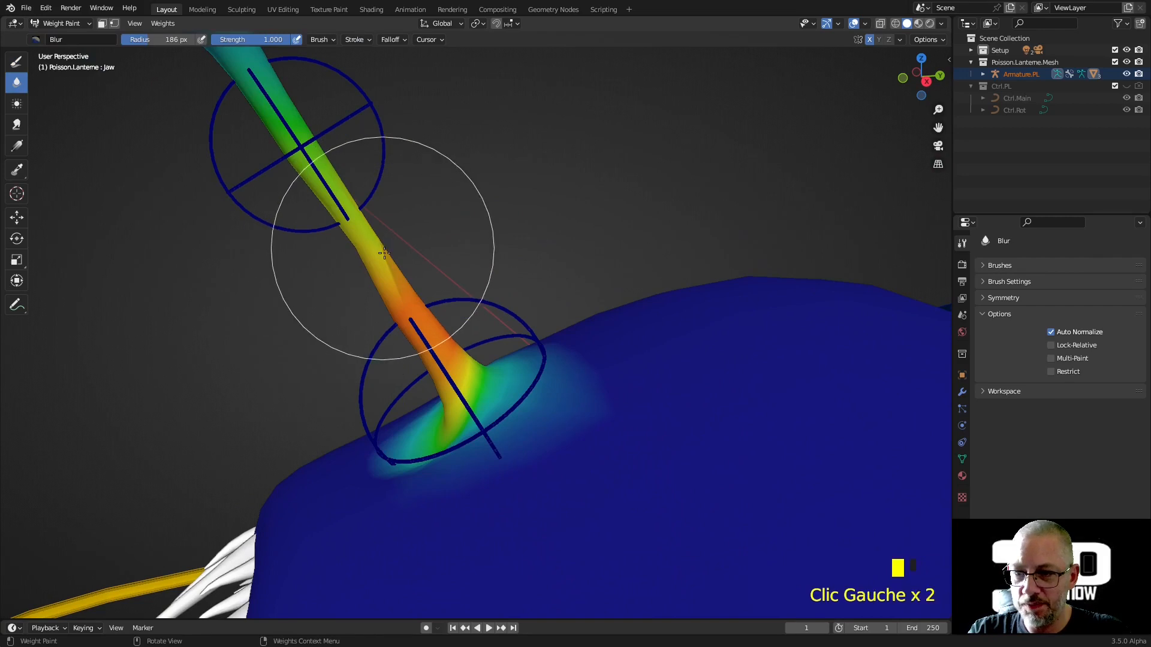
{"action": "left_click", "coordinate": [370, 252]}
{"action": "middle_click_drag", "start_coordinate": [371, 255], "coordinate": [377, 196]}
{"action": "left_click", "coordinate": [384, 245]}
{"action": "middle_click_drag", "start_coordinate": [383, 246], "coordinate": [604, 198]}
Step: Sample the Fin.l group at the side fin and examine how far its weight spreads over the body
{"action": "scroll", "coordinate": [565, 257], "scroll_direction": "down", "scroll_amount": 4}
{"action": "middle_click_drag", "start_coordinate": [565, 257], "coordinate": [680, 408]}
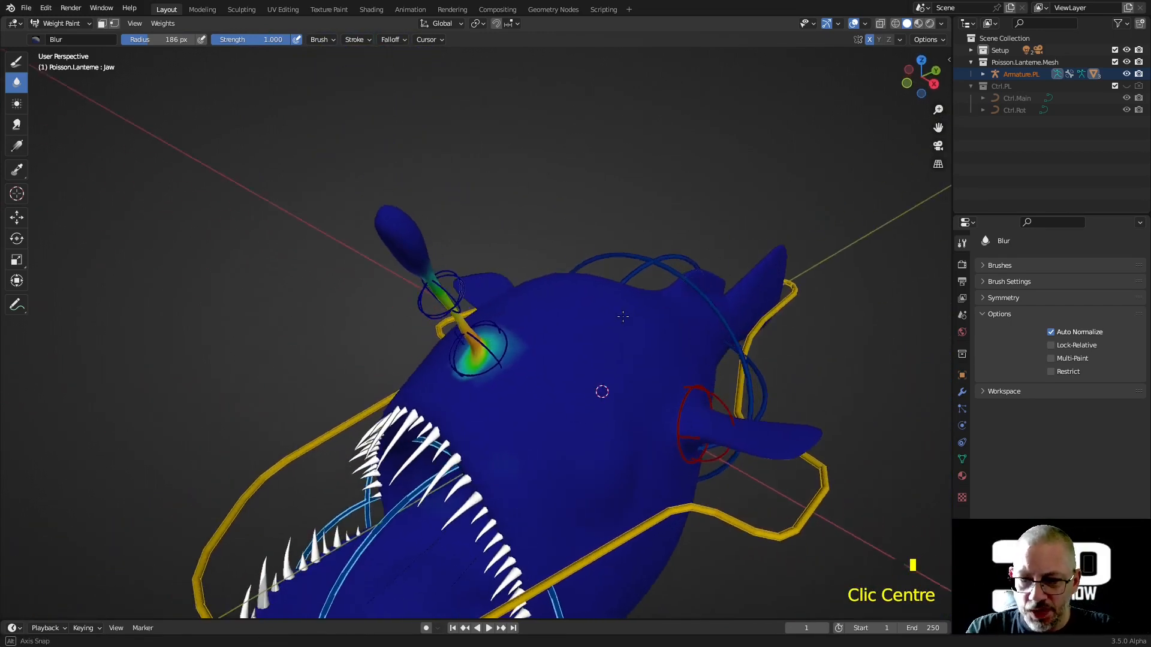
{"action": "right_click", "coordinate": [680, 408], "text": "shift"}
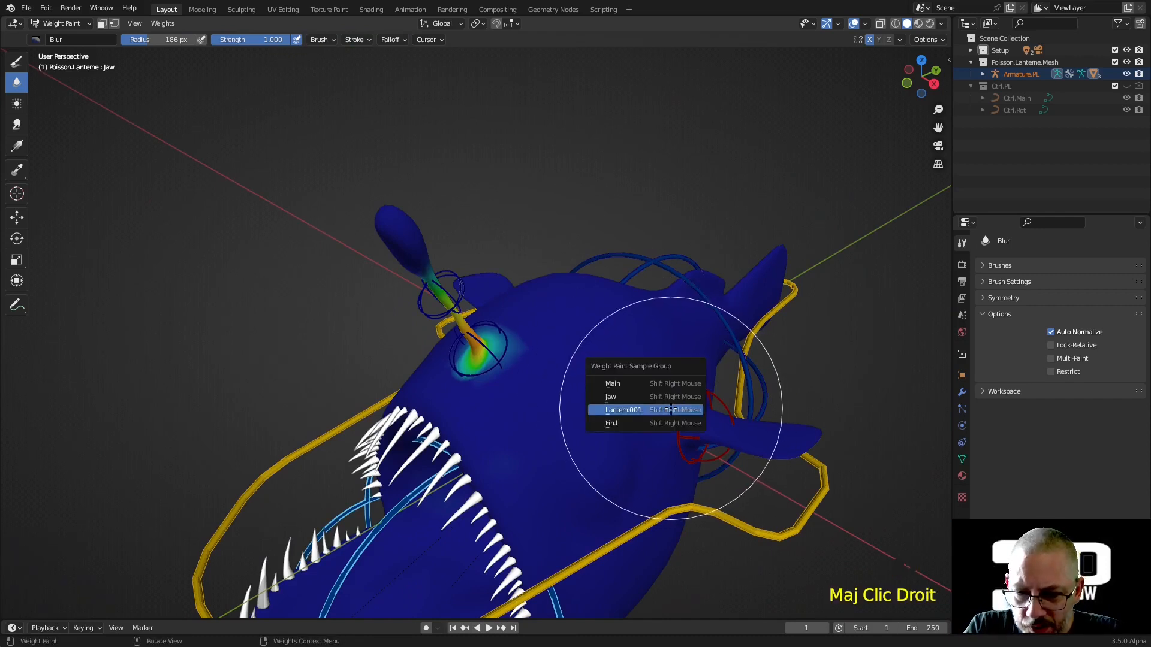
{"action": "left_click", "coordinate": [674, 423]}
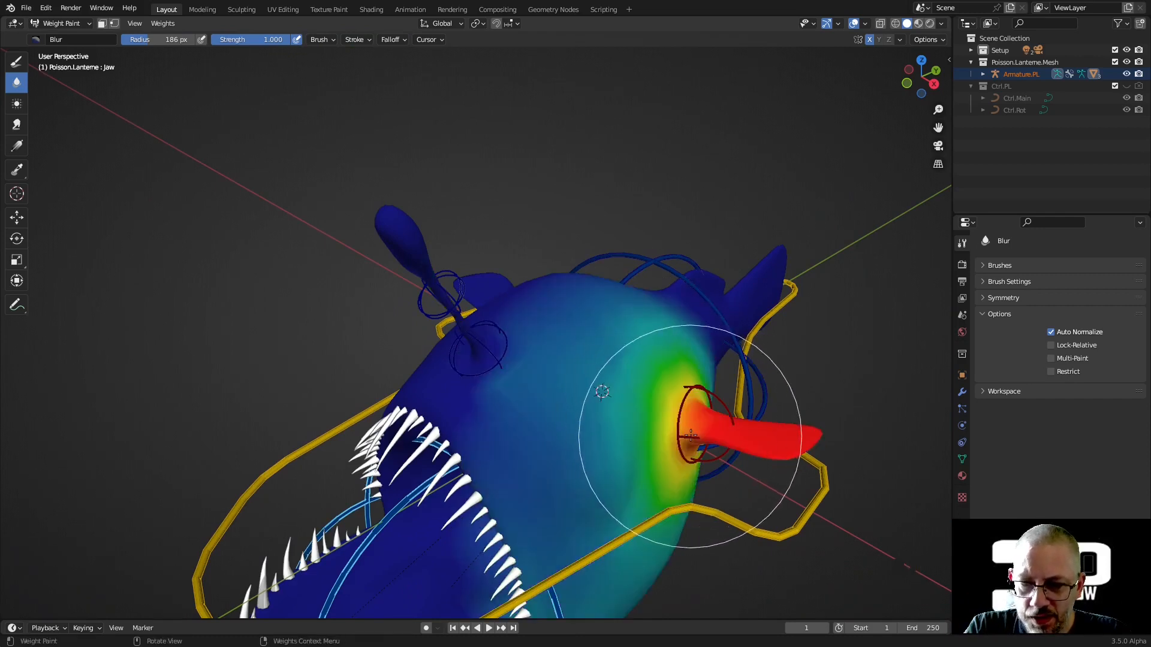
{"action": "middle_click_drag", "start_coordinate": [690, 435], "coordinate": [637, 424]}
{"action": "scroll", "coordinate": [612, 411], "scroll_direction": "down", "scroll_amount": 3}
{"action": "scroll", "coordinate": [569, 432], "scroll_direction": "up", "scroll_amount": 2}
{"action": "middle_click_drag", "start_coordinate": [568, 433], "coordinate": [542, 443]}
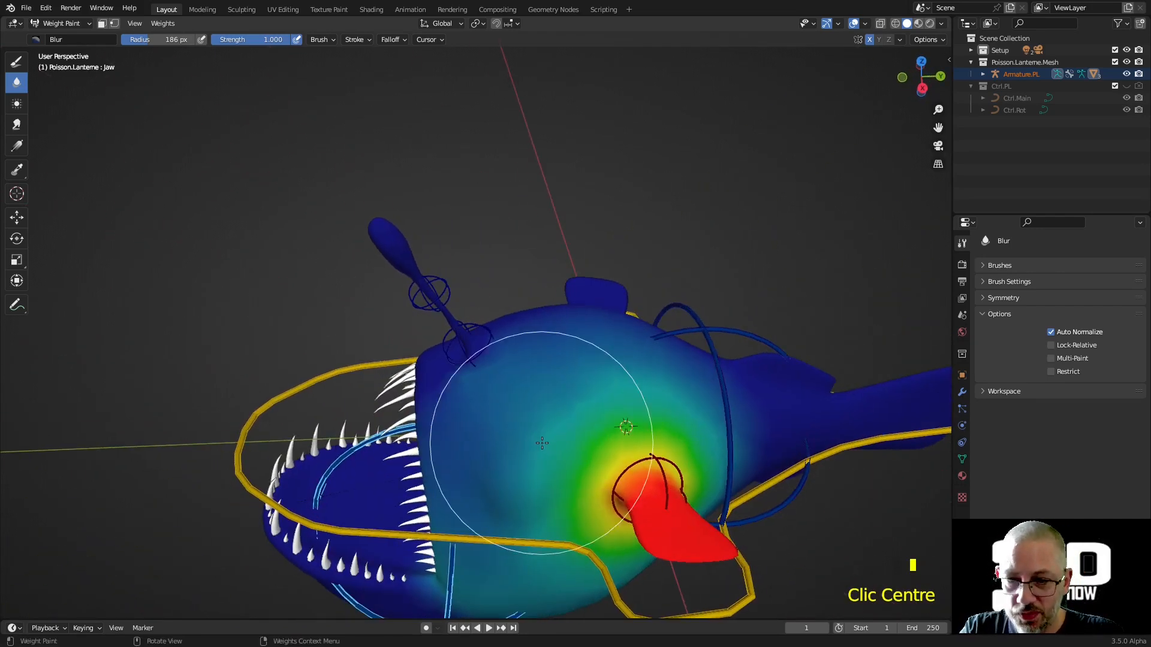
{"action": "scroll", "coordinate": [541, 443], "scroll_direction": "down", "scroll_amount": 1}
Step: Try to erase the Fin.l weight from the upper body with the Draw brush, and undo the strokes
{"action": "left_click", "coordinate": [21, 62]}
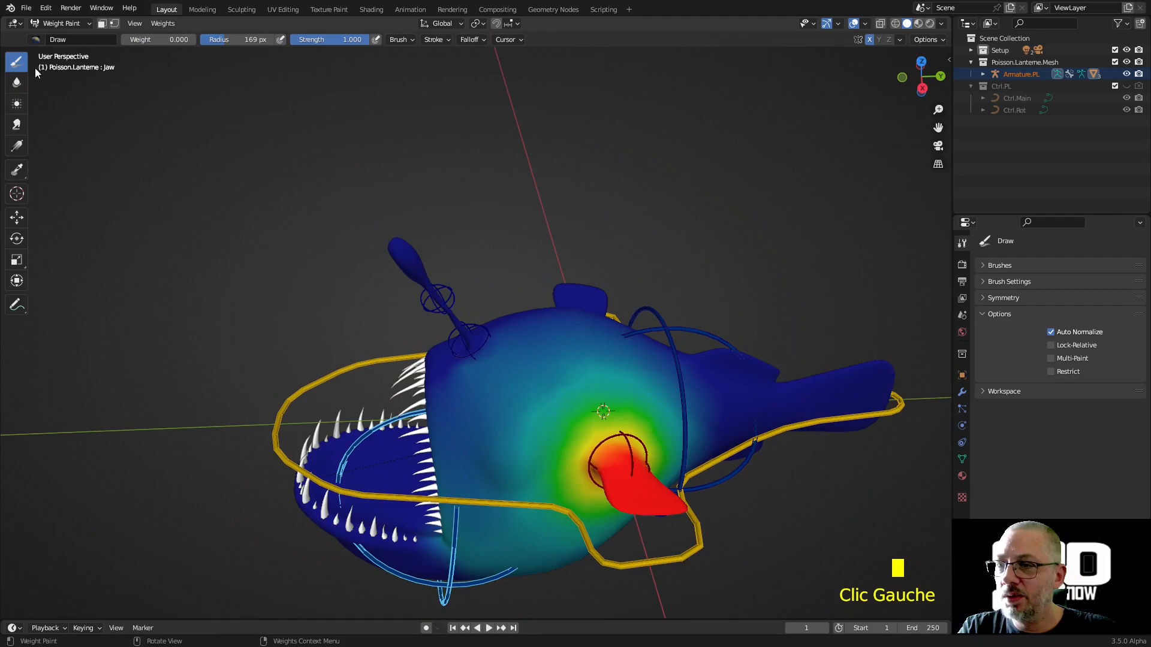
{"action": "left_click", "coordinate": [527, 339]}
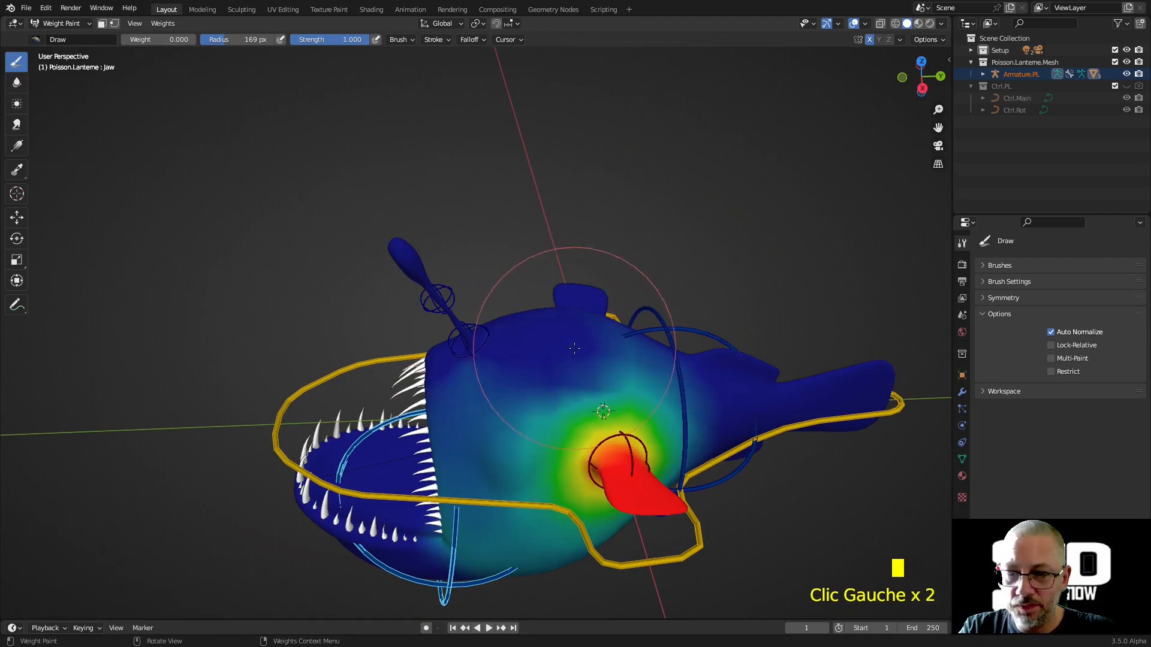
{"action": "left_click", "coordinate": [576, 345]}
{"action": "left_click", "coordinate": [629, 348]}
{"action": "left_click", "coordinate": [501, 380]}
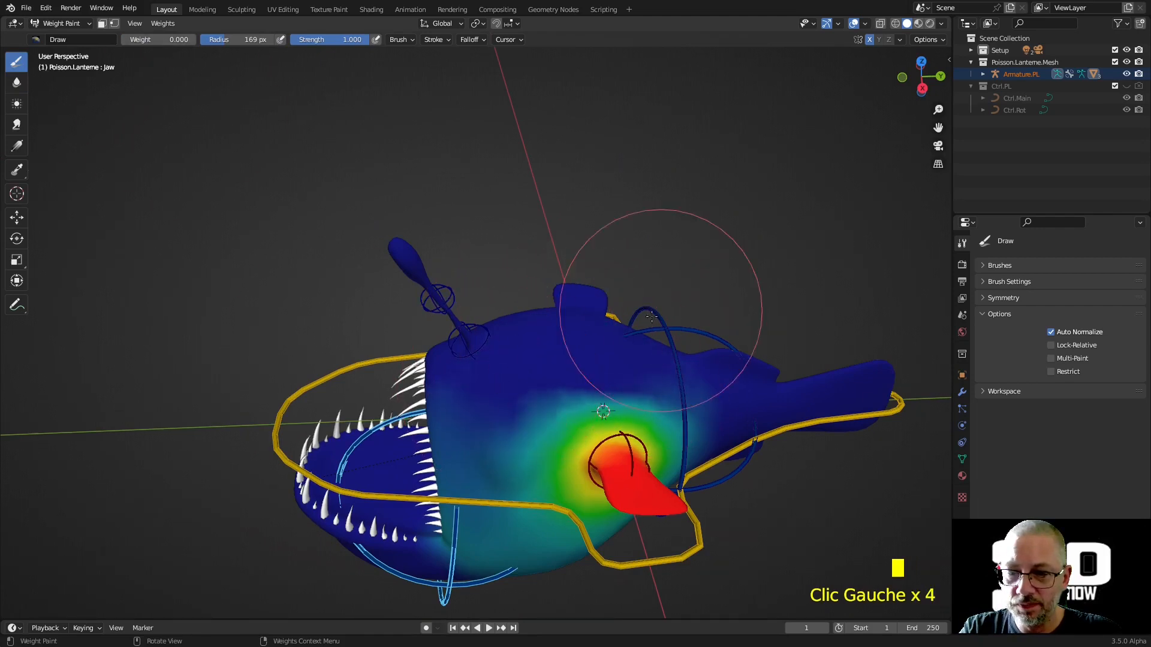
{"action": "key", "text": "ctrl+z"}
{"action": "key", "text": "ctrl+z"}
{"action": "key", "text": "ctrl+z"}
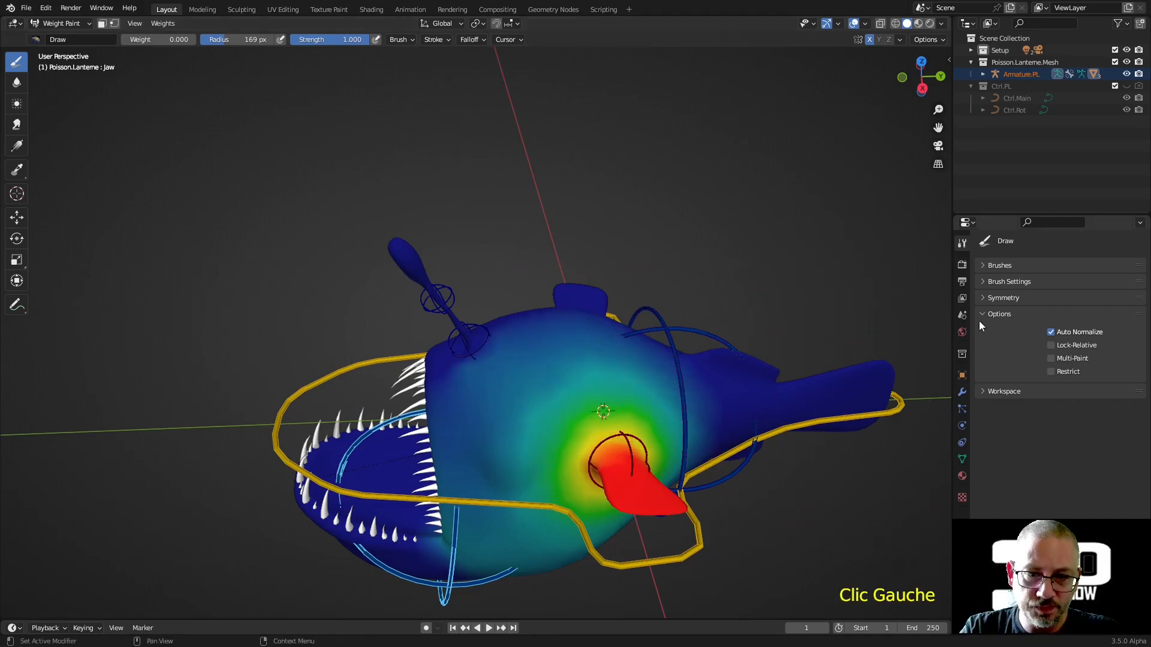
Step: Show the brush's Symmetry options and paint weight 0.000 on the Fin.l group across the back and top of the head
{"action": "middle_click_drag", "start_coordinate": [686, 454], "coordinate": [936, 354], "text": "shift"}
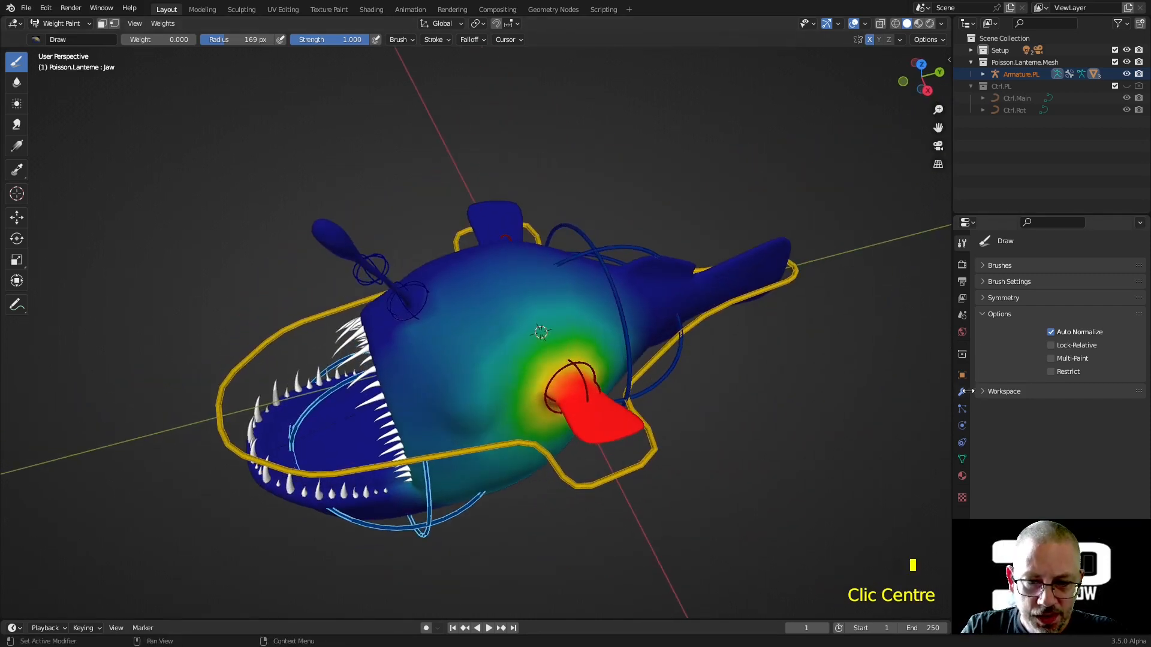
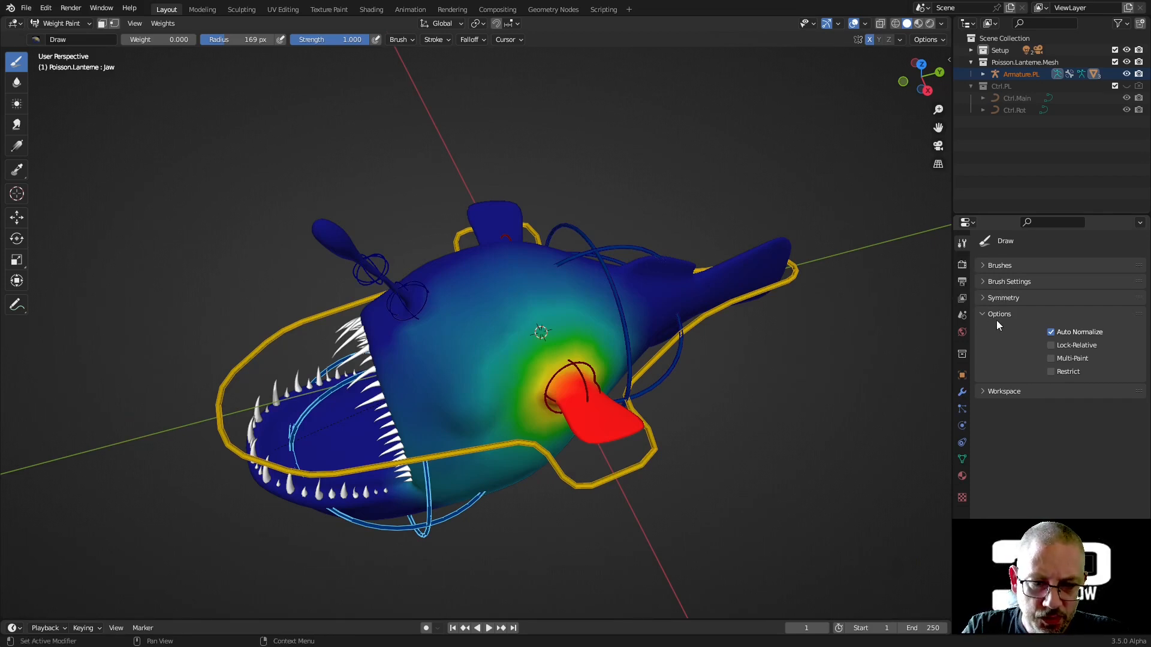
{"action": "left_click", "coordinate": [987, 298]}
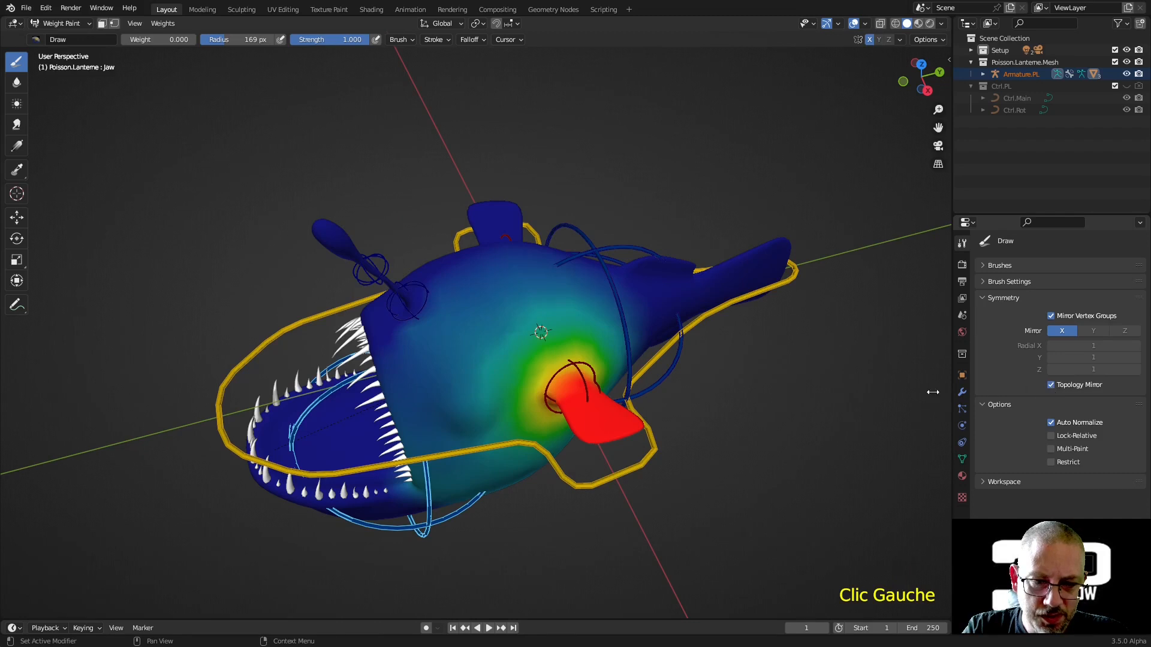
{"action": "scroll", "coordinate": [637, 399], "scroll_direction": "up", "scroll_amount": 2}
{"action": "left_click", "coordinate": [473, 300]}
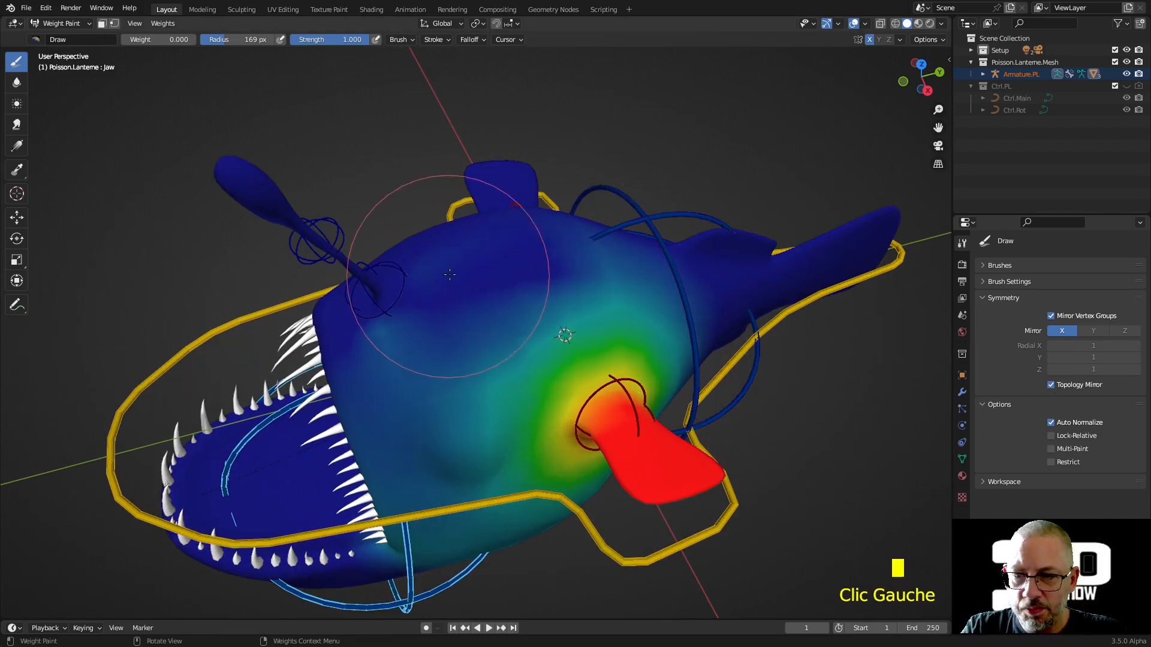
{"action": "left_click", "coordinate": [576, 267]}
{"action": "left_click", "coordinate": [623, 257]}
{"action": "left_click", "coordinate": [524, 309]}
{"action": "left_click", "coordinate": [557, 296]}
Step: Sample the Fin.r group on the opposite side and erase its weight from the front and side of the head
{"action": "mouse_move", "coordinate": [557, 297]}
{"action": "middle_mouse_down"}
{"action": "mouse_move", "coordinate": [694, 378]}
{"action": "mouse_move", "coordinate": [337, 487]}
{"action": "middle_mouse_up"}
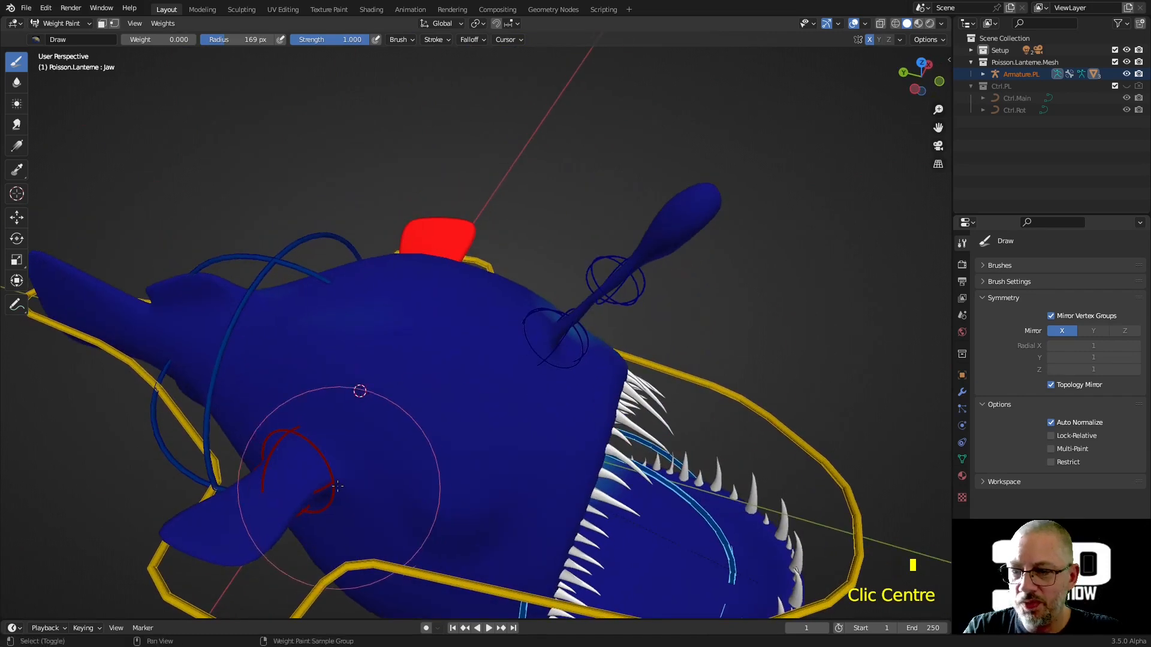
{"action": "right_click", "coordinate": [312, 458], "text": "shift"}
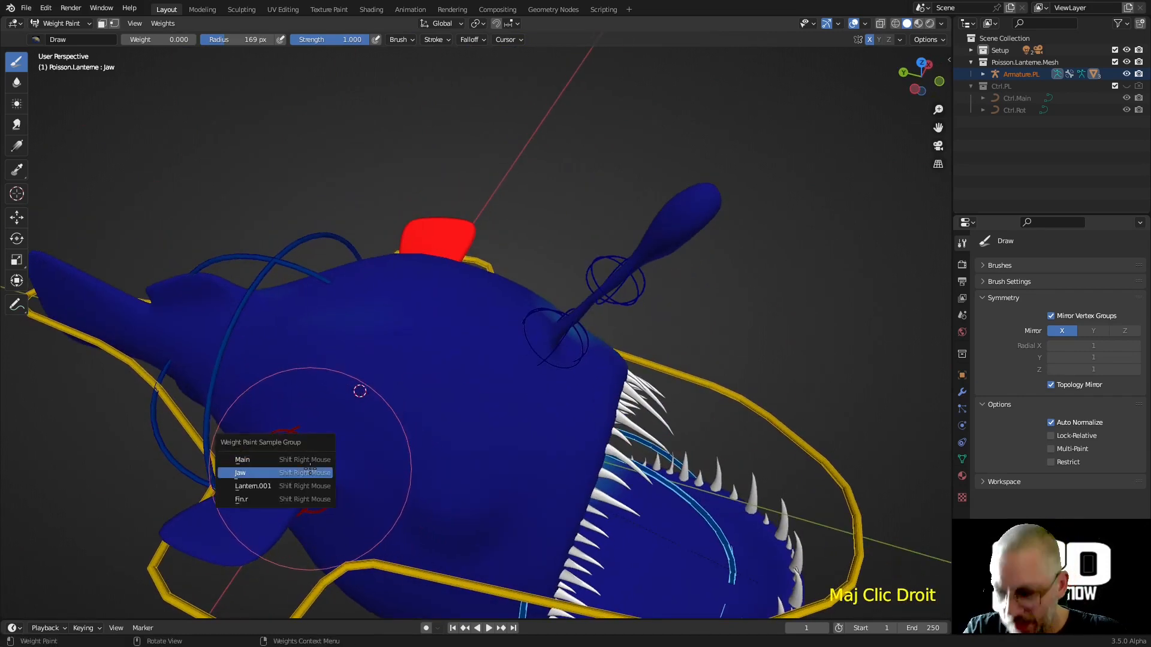
{"action": "left_click", "coordinate": [312, 496]}
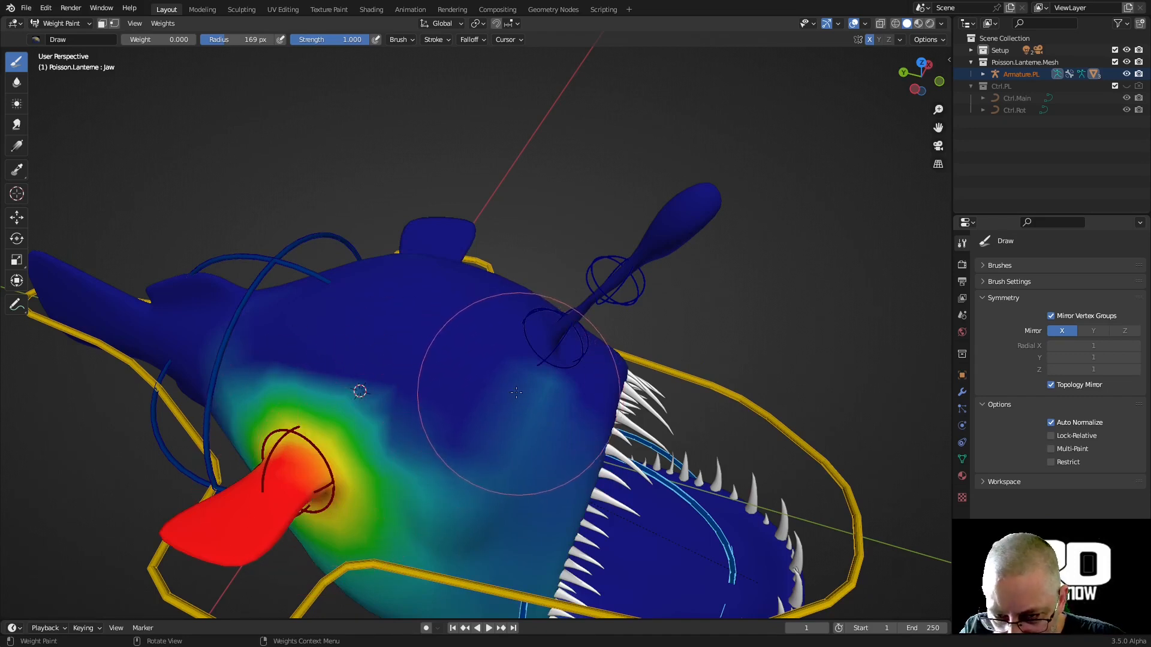
{"action": "mouse_move", "coordinate": [501, 398]}
{"action": "left_mouse_down"}
{"action": "mouse_move", "coordinate": [527, 426]}
{"action": "mouse_move", "coordinate": [530, 389]}
{"action": "left_mouse_up"}
{"action": "mouse_move", "coordinate": [541, 382]}
{"action": "left_mouse_down"}
{"action": "mouse_move", "coordinate": [552, 419]}
{"action": "mouse_move", "coordinate": [482, 516]}
{"action": "left_mouse_up"}
{"action": "left_click_drag", "start_coordinate": [486, 515], "coordinate": [537, 517]}
{"action": "middle_click_drag", "start_coordinate": [577, 500], "coordinate": [475, 419]}
{"action": "mouse_move", "coordinate": [473, 421]}
{"action": "left_mouse_down"}
{"action": "mouse_move", "coordinate": [390, 511]}
{"action": "mouse_move", "coordinate": [477, 514]}
{"action": "left_mouse_up"}
{"action": "scroll", "coordinate": [477, 513], "scroll_direction": "down", "scroll_amount": 3}
{"action": "middle_click_drag", "start_coordinate": [478, 513], "coordinate": [441, 528]}
{"action": "left_click", "coordinate": [441, 527]}
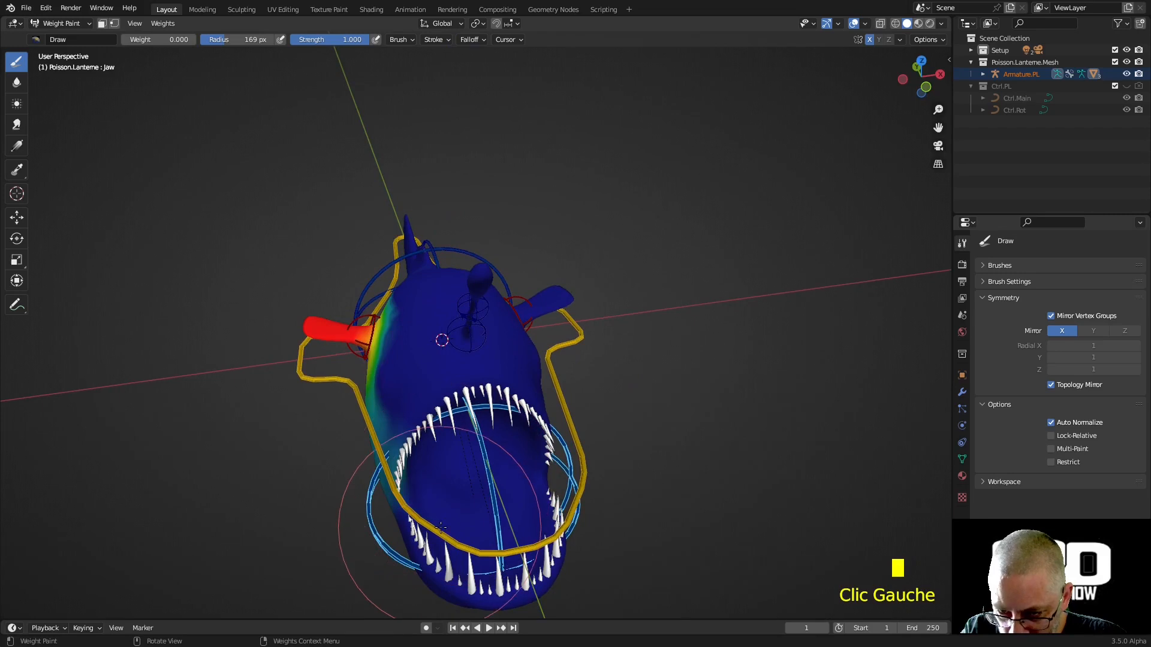
Step: Erase the stray Fin.r weight from the lower head, belly and flank with the Draw brush at weight 0.000
{"action": "mouse_move", "coordinate": [447, 488]}
{"action": "middle_mouse_down"}
{"action": "mouse_move", "coordinate": [599, 407]}
{"action": "mouse_move", "coordinate": [610, 388]}
{"action": "middle_mouse_up"}
{"action": "mouse_move", "coordinate": [605, 413]}
{"action": "left_mouse_down"}
{"action": "mouse_move", "coordinate": [590, 515]}
{"action": "mouse_move", "coordinate": [560, 500]}
{"action": "mouse_move", "coordinate": [509, 517]}
{"action": "left_mouse_up"}
{"action": "left_click_drag", "start_coordinate": [479, 525], "coordinate": [465, 528]}
{"action": "mouse_move", "coordinate": [560, 542]}
{"action": "middle_mouse_down"}
{"action": "mouse_move", "coordinate": [638, 523]}
{"action": "mouse_move", "coordinate": [617, 520]}
{"action": "middle_mouse_up"}
{"action": "left_click_drag", "start_coordinate": [444, 477], "coordinate": [532, 530]}
{"action": "scroll", "coordinate": [512, 483], "scroll_direction": "up", "scroll_amount": 4}
{"action": "mouse_move", "coordinate": [427, 330]}
{"action": "left_mouse_down"}
{"action": "mouse_move", "coordinate": [377, 382]}
{"action": "mouse_move", "coordinate": [411, 447]}
{"action": "left_mouse_up"}
{"action": "scroll", "coordinate": [420, 413], "scroll_direction": "down", "scroll_amount": 2}
{"action": "middle_click_drag", "start_coordinate": [419, 413], "coordinate": [396, 463]}
{"action": "mouse_move", "coordinate": [372, 471]}
{"action": "left_mouse_down"}
{"action": "mouse_move", "coordinate": [376, 487]}
{"action": "mouse_move", "coordinate": [459, 547]}
{"action": "mouse_move", "coordinate": [520, 557]}
{"action": "mouse_move", "coordinate": [588, 520]}
{"action": "mouse_move", "coordinate": [591, 498]}
{"action": "left_mouse_up"}
{"action": "middle_click_drag", "start_coordinate": [587, 498], "coordinate": [507, 549]}
{"action": "scroll", "coordinate": [505, 552], "scroll_direction": "up", "scroll_amount": 2}
{"action": "left_click_drag", "start_coordinate": [436, 611], "coordinate": [336, 420]}
{"action": "scroll", "coordinate": [360, 390], "scroll_direction": "up", "scroll_amount": 2}
{"action": "scroll", "coordinate": [361, 406], "scroll_direction": "down", "scroll_amount": 2}
Step: Reduce the Draw brush radius to 93 px and erase the Fin.r weight behind and below the fin base
{"action": "middle_click_drag", "start_coordinate": [361, 406], "coordinate": [461, 369]}
{"action": "key", "text": "f"}
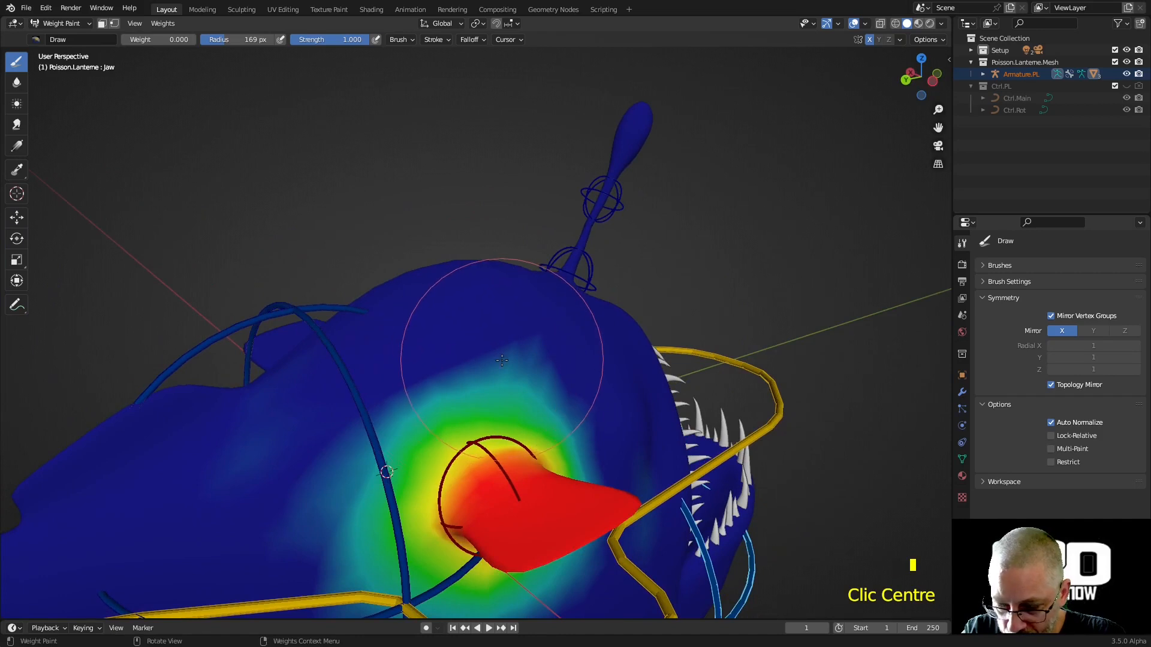
{"action": "left_click", "coordinate": [461, 370]}
{"action": "left_click_drag", "start_coordinate": [413, 399], "coordinate": [374, 462]}
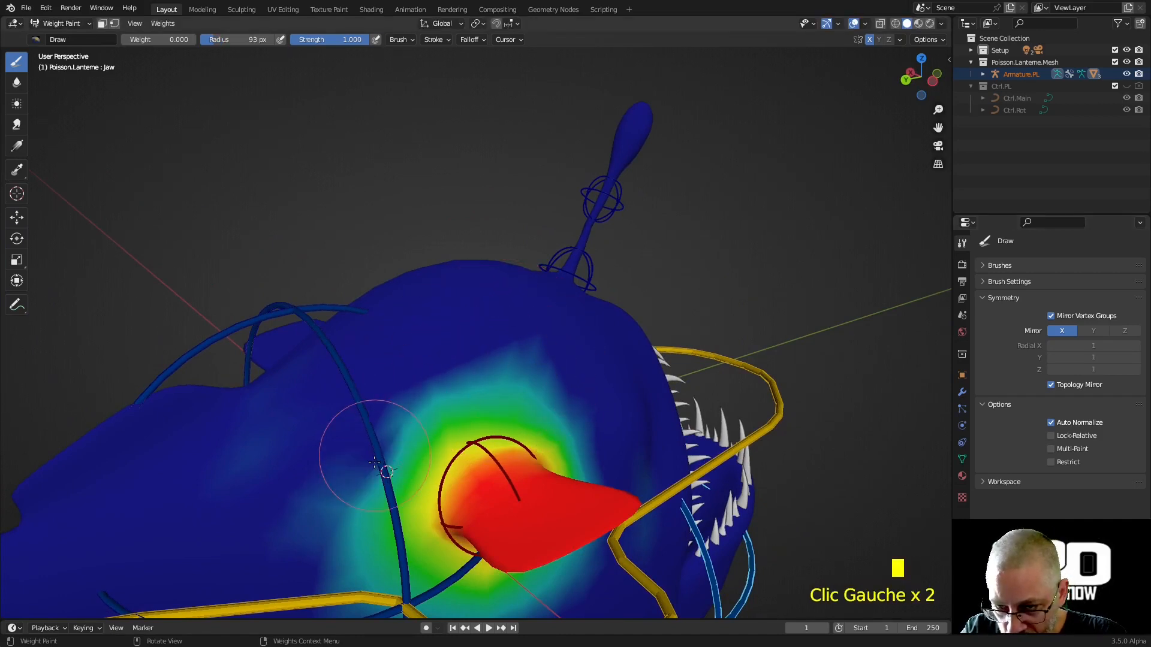
{"action": "mouse_move", "coordinate": [349, 492]}
{"action": "middle_mouse_down"}
{"action": "mouse_move", "coordinate": [384, 474]}
{"action": "mouse_move", "coordinate": [456, 527]}
{"action": "middle_mouse_up"}
{"action": "left_click", "coordinate": [465, 535]}
{"action": "left_click_drag", "start_coordinate": [414, 528], "coordinate": [388, 499]}
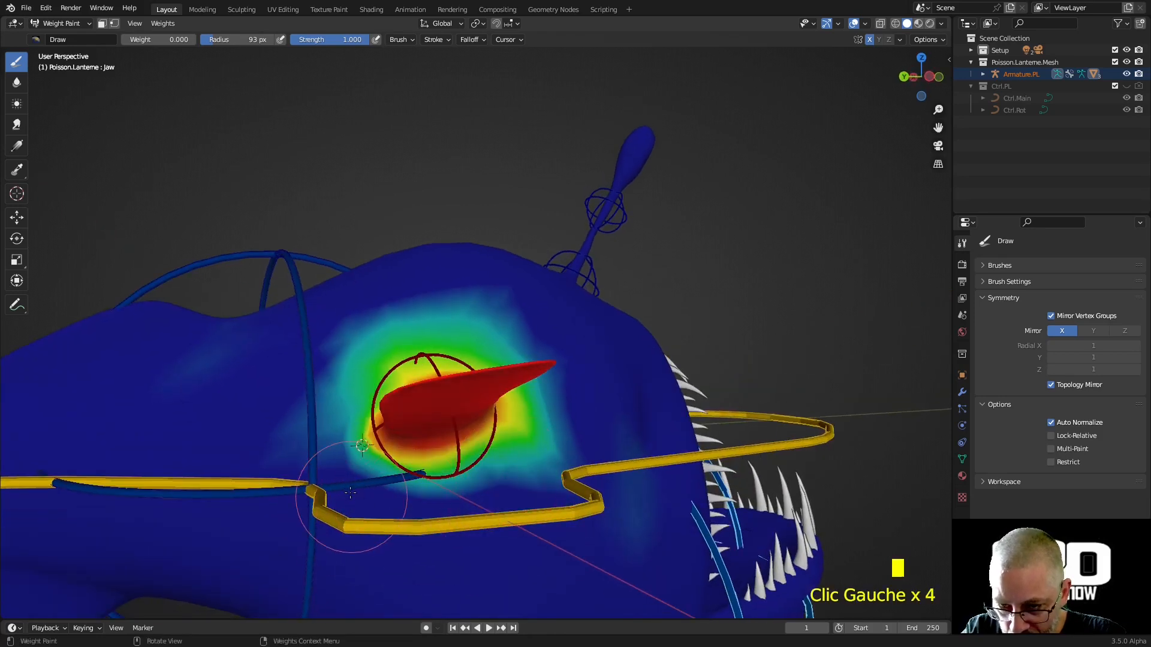
Step: Trim the Fin.r weight above and around the fin to a narrow ring at its base
{"action": "middle_click_drag", "start_coordinate": [527, 473], "coordinate": [551, 478]}
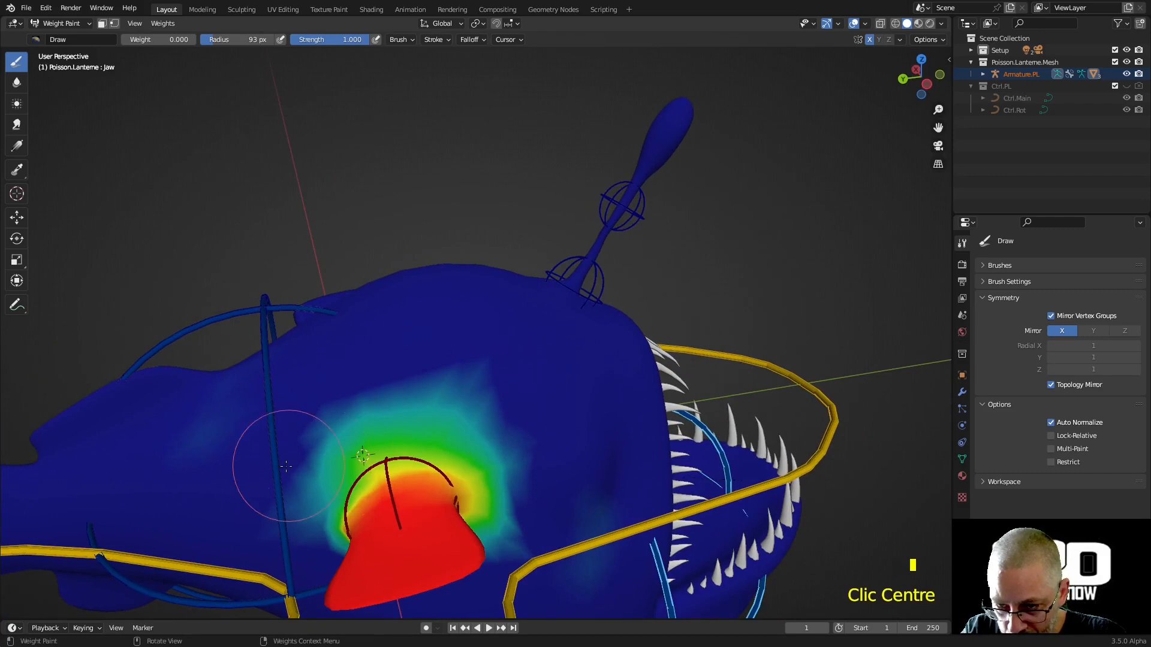
{"action": "left_click", "coordinate": [449, 372]}
{"action": "left_click", "coordinate": [501, 410]}
{"action": "left_click", "coordinate": [493, 412]}
{"action": "middle_click_drag", "start_coordinate": [493, 412], "coordinate": [483, 451]}
{"action": "left_click_drag", "start_coordinate": [364, 399], "coordinate": [377, 488]}
{"action": "middle_click_drag", "start_coordinate": [360, 510], "coordinate": [362, 507]}
{"action": "left_click", "coordinate": [362, 507]}
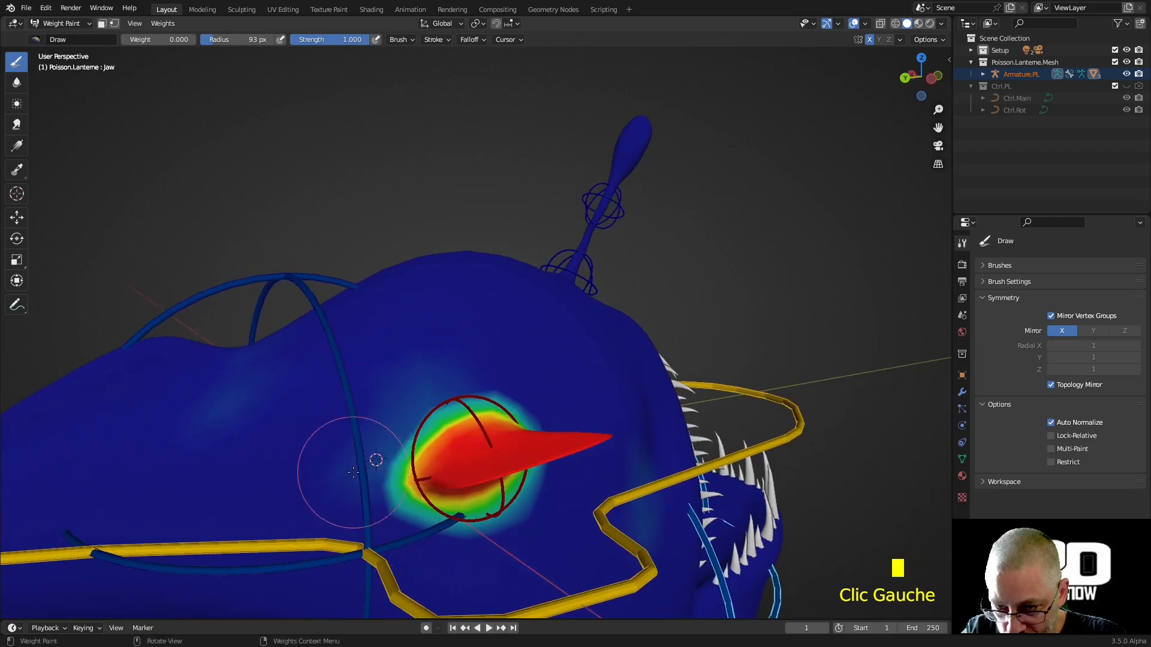
Step: Sample the Fin.l group to check its weights on the opposite side, and make the Fin.l bone active
{"action": "middle_click_drag", "start_coordinate": [652, 401], "coordinate": [516, 418]}
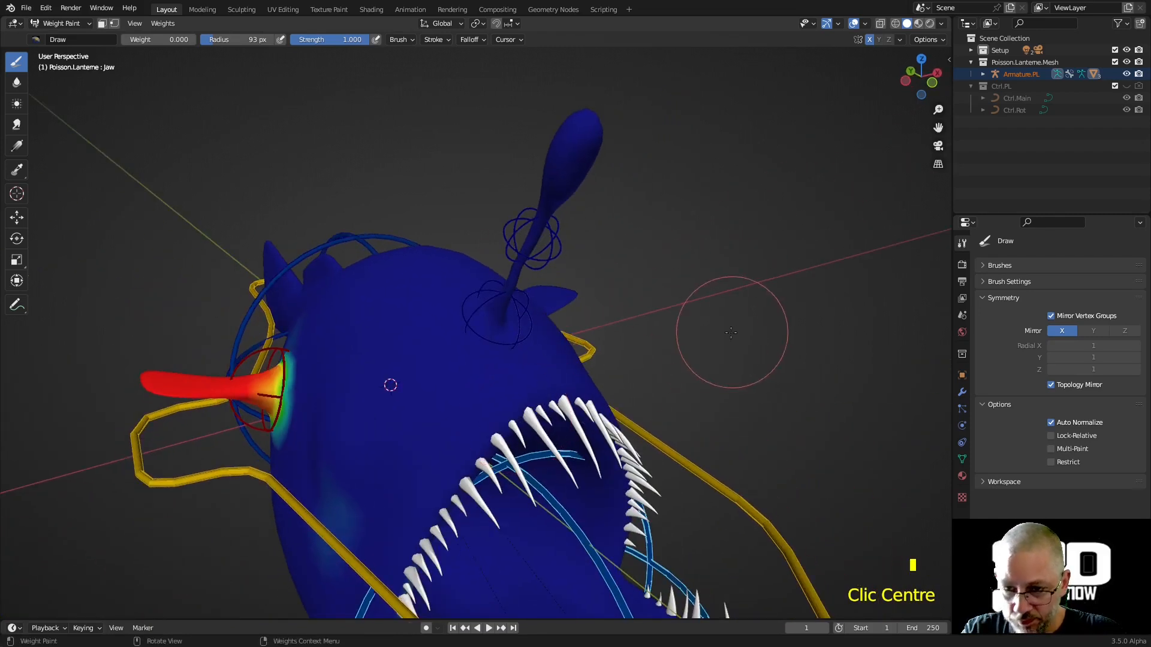
{"action": "middle_click_drag", "start_coordinate": [730, 332], "coordinate": [662, 350]}
{"action": "right_click", "coordinate": [607, 326], "text": "shift"}
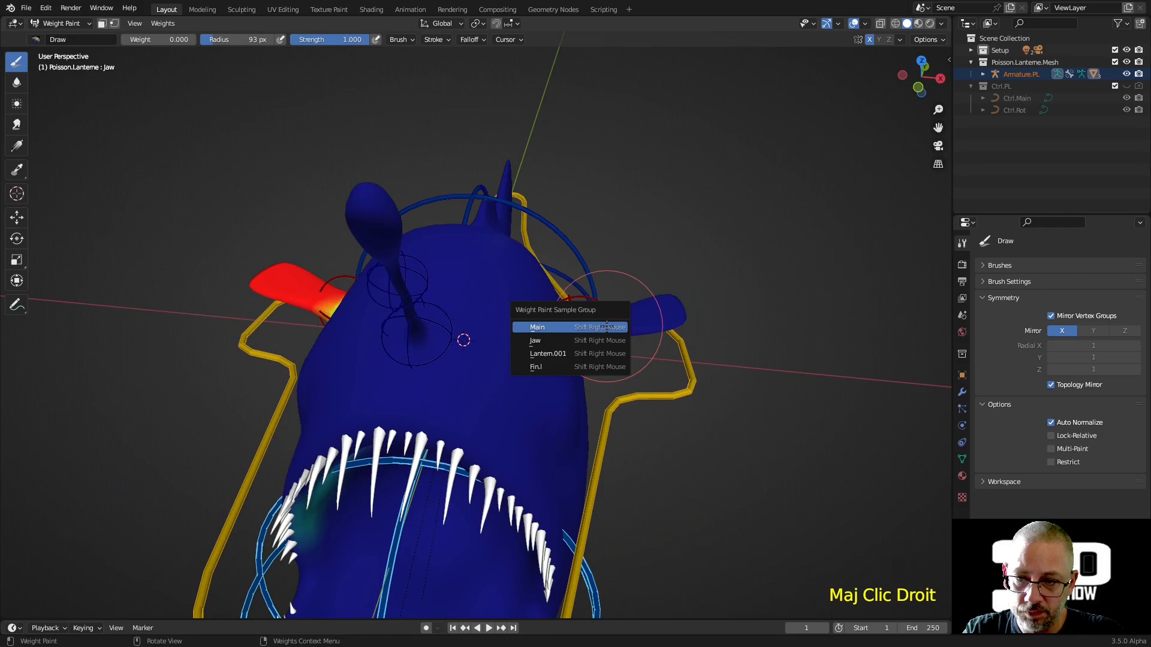
{"action": "left_click", "coordinate": [598, 363]}
{"action": "middle_click_drag", "start_coordinate": [462, 351], "coordinate": [746, 342]}
{"action": "middle_click_drag", "start_coordinate": [454, 425], "coordinate": [569, 387]}
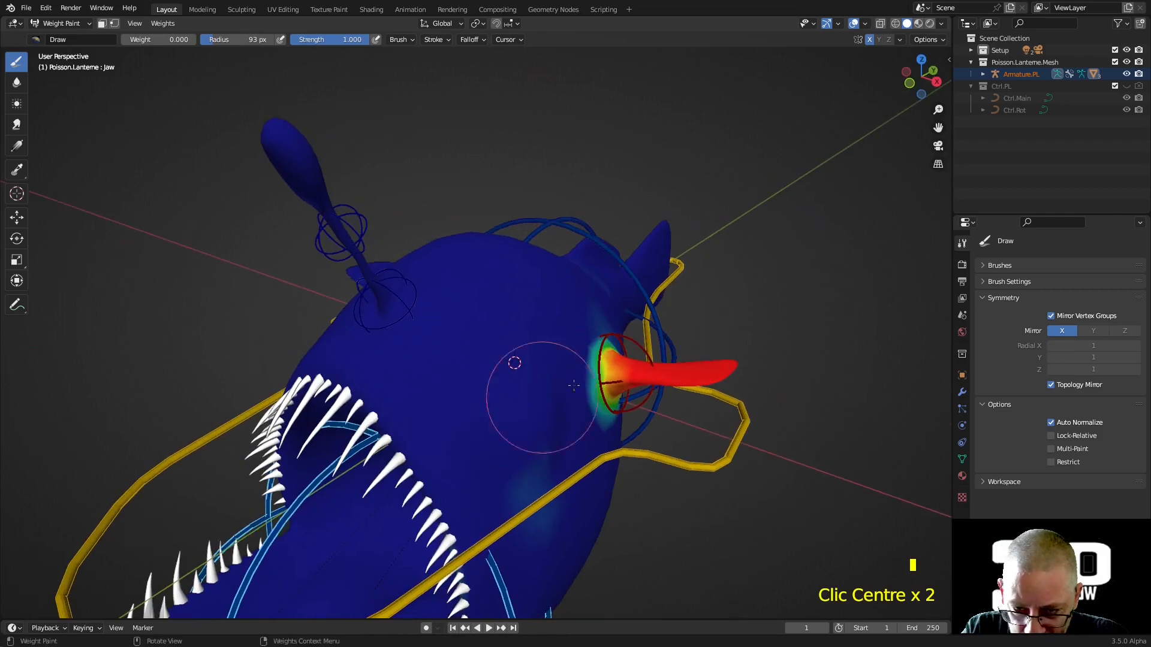
{"action": "left_click", "coordinate": [637, 343], "text": "ctrl"}
{"action": "middle_click_drag", "start_coordinate": [637, 343], "coordinate": [701, 350]}
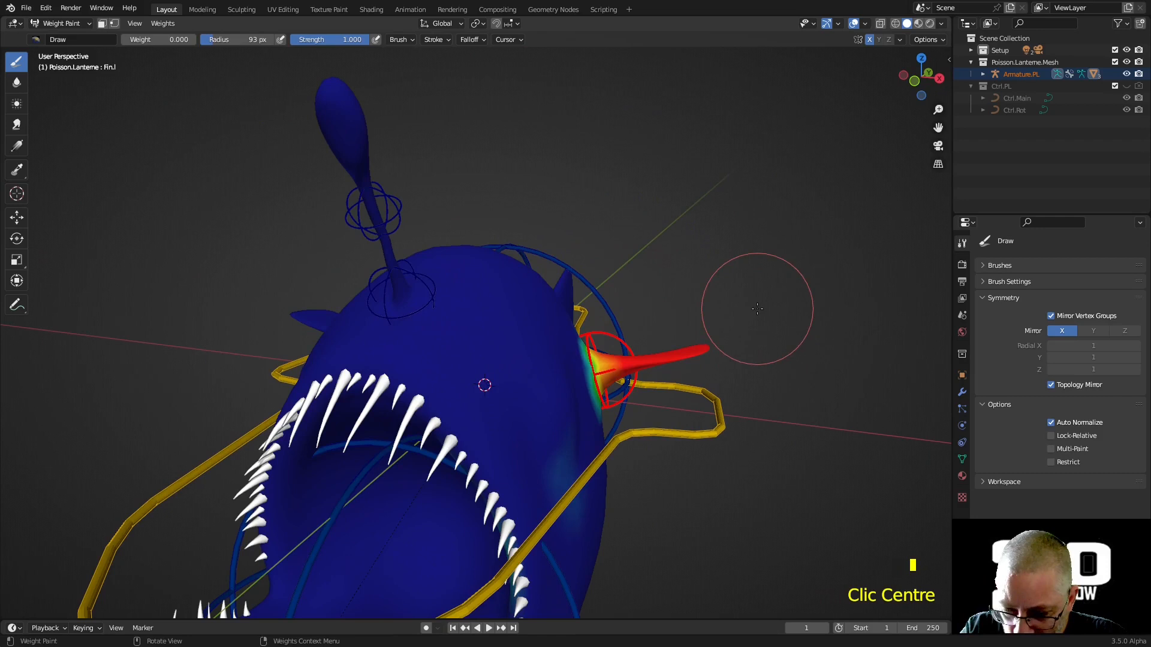
Step: Rotate the Fin.l bone by about 39.4° in view orientation to test how the fin base deforms
{"action": "key", "text": "r"}
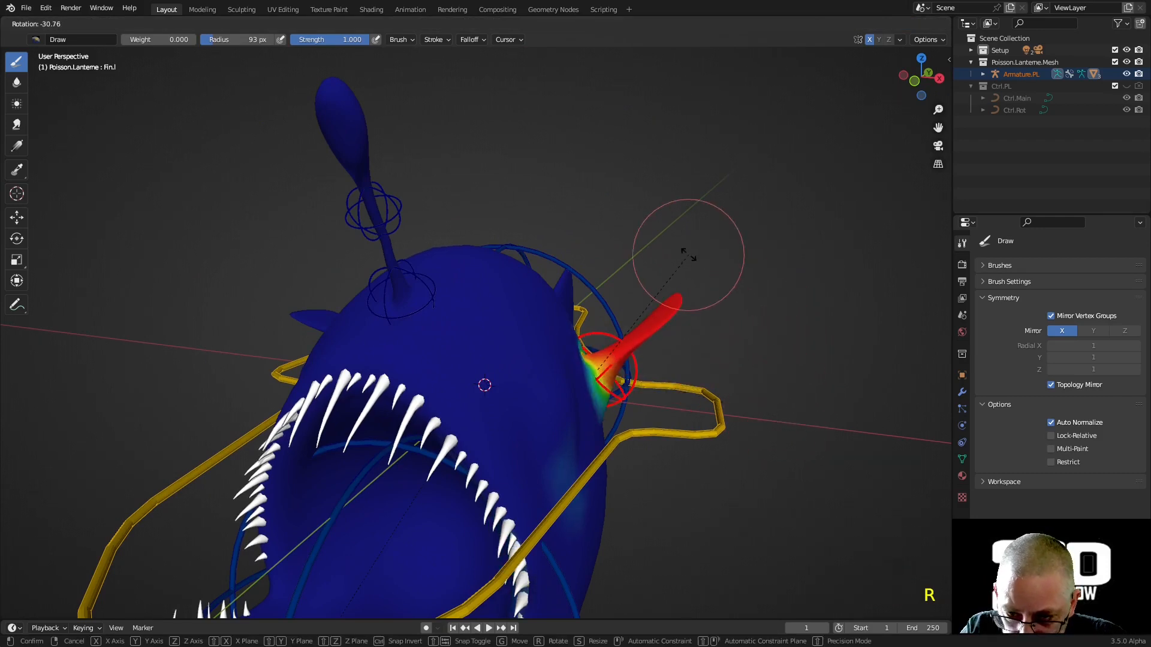
{"action": "left_click", "coordinate": [752, 405]}
{"action": "scroll", "coordinate": [761, 425], "scroll_direction": "up", "scroll_amount": 3}
{"action": "middle_click_drag", "start_coordinate": [761, 425], "coordinate": [588, 475]}
{"action": "scroll", "coordinate": [688, 487], "scroll_direction": "down", "scroll_amount": 2}
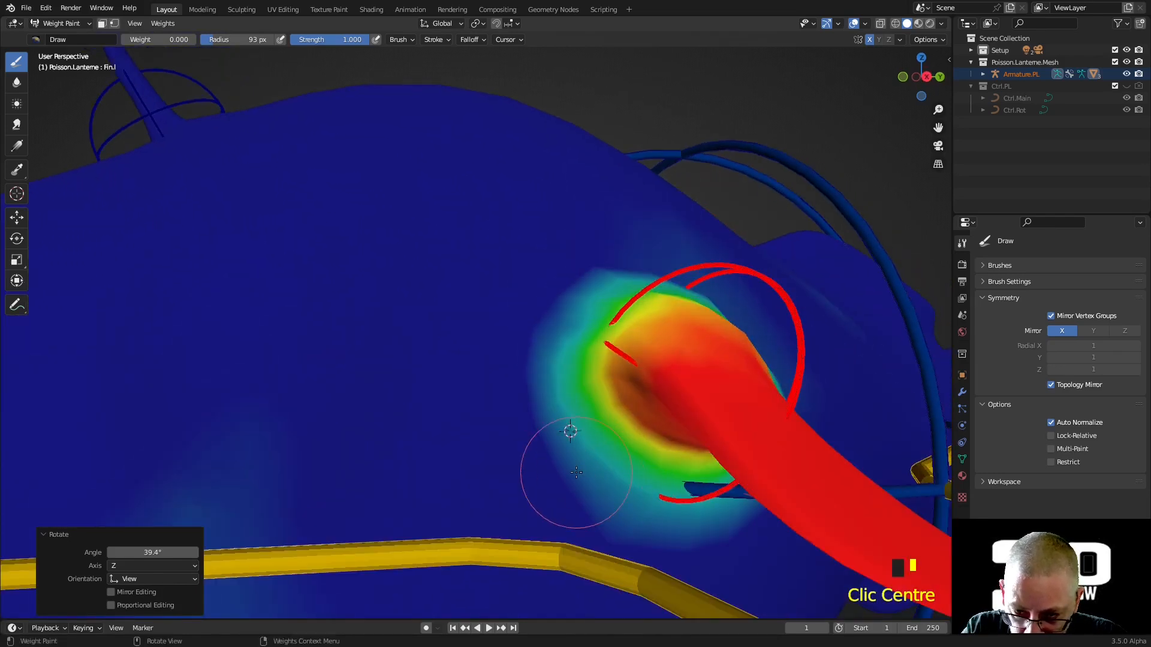
Step: Erase the stray Fin.l weight below and behind the fin base with the Draw brush at weight 0.000
{"action": "left_click", "coordinate": [566, 465]}
{"action": "left_click", "coordinate": [586, 460]}
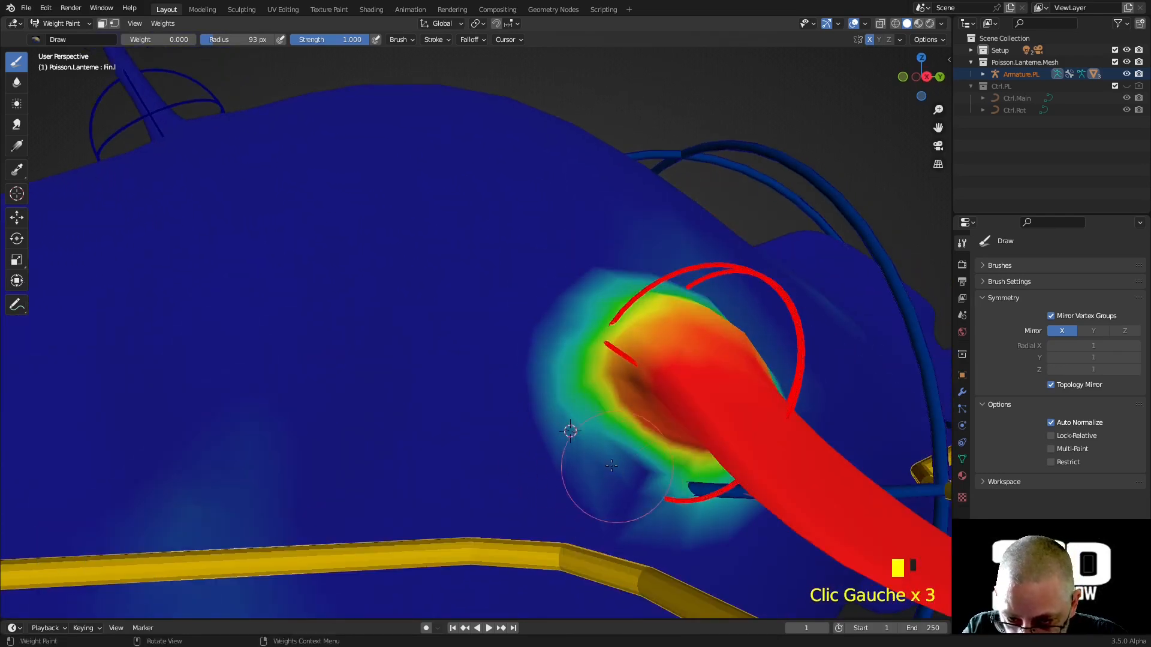
{"action": "mouse_move", "coordinate": [666, 500]}
{"action": "middle_mouse_down"}
{"action": "mouse_move", "coordinate": [633, 459]}
{"action": "mouse_move", "coordinate": [636, 447]}
{"action": "middle_mouse_up"}
{"action": "mouse_move", "coordinate": [743, 342]}
{"action": "left_mouse_down"}
{"action": "mouse_move", "coordinate": [701, 359]}
{"action": "mouse_move", "coordinate": [599, 360]}
{"action": "left_mouse_up"}
{"action": "left_click", "coordinate": [569, 355]}
{"action": "left_click", "coordinate": [420, 301]}
{"action": "left_click", "coordinate": [714, 339]}
{"action": "mouse_move", "coordinate": [714, 340]}
{"action": "middle_mouse_down"}
{"action": "mouse_move", "coordinate": [648, 448]}
{"action": "mouse_move", "coordinate": [679, 420]}
{"action": "middle_mouse_up"}
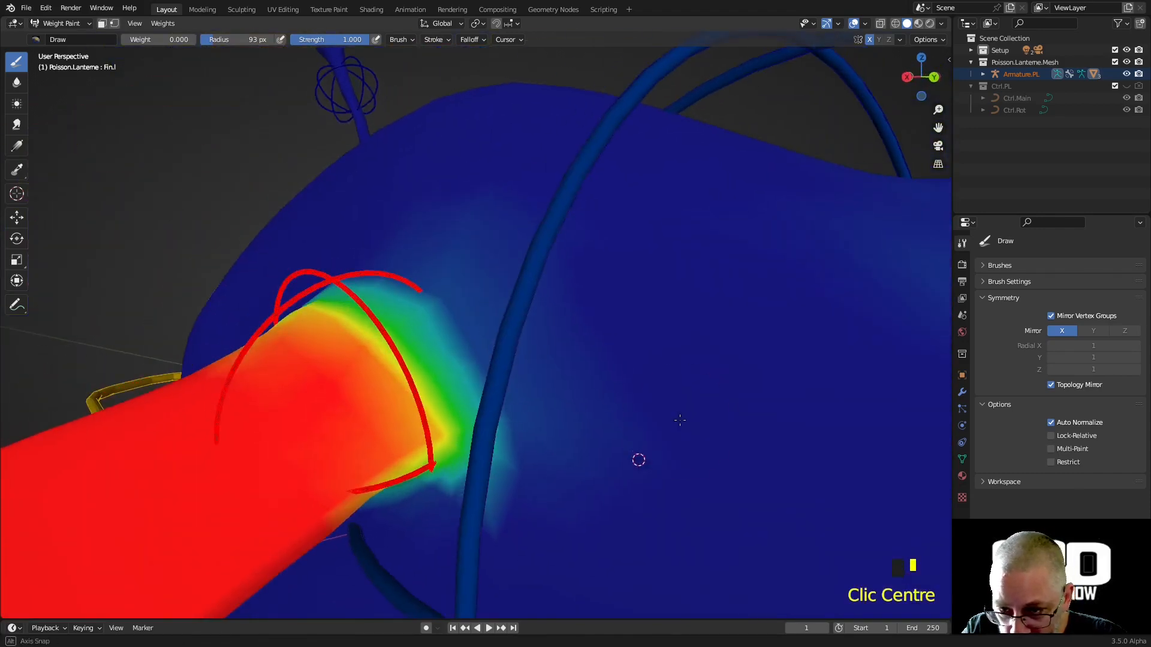
{"action": "left_click", "coordinate": [437, 302]}
{"action": "left_click", "coordinate": [452, 454]}
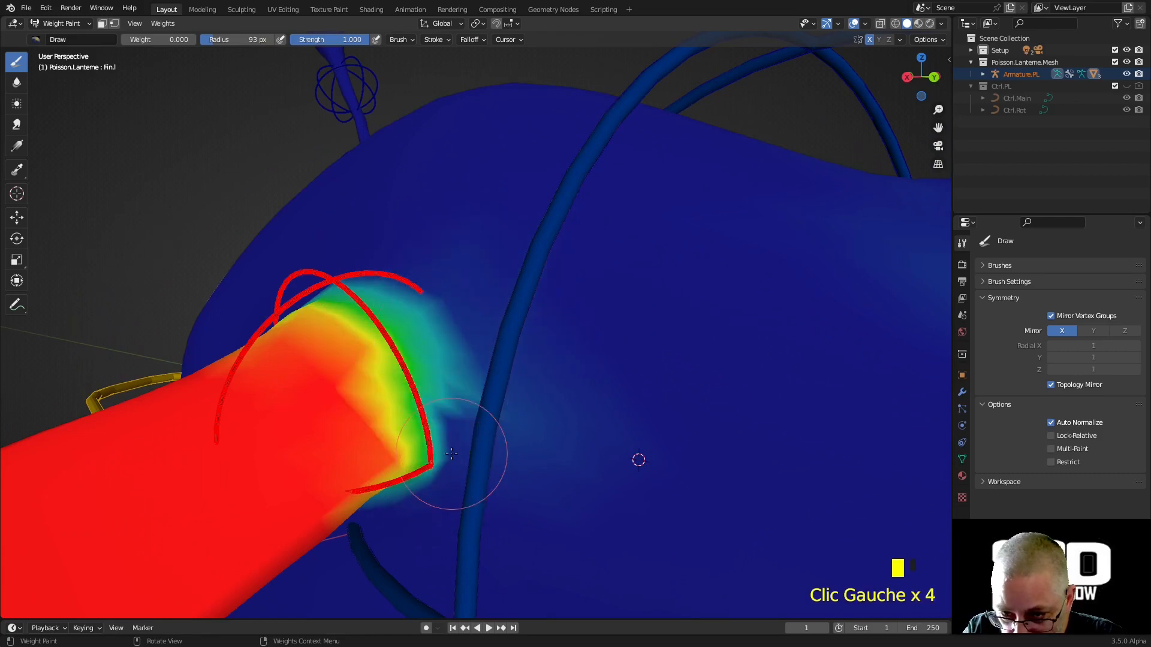
Step: Trim the Fin.l weight in front of and above the fin to a narrow ring at its base
{"action": "middle_click_drag", "start_coordinate": [375, 293], "coordinate": [566, 372]}
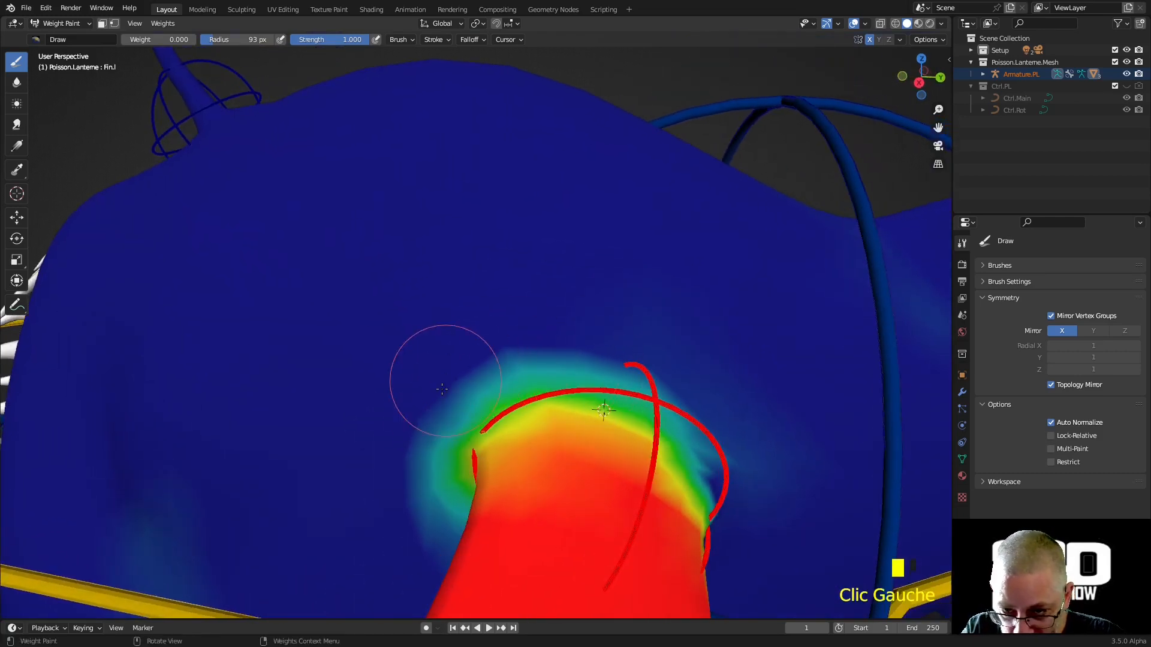
{"action": "left_click", "coordinate": [456, 451]}
{"action": "left_click", "coordinate": [414, 482]}
{"action": "middle_click_drag", "start_coordinate": [411, 488], "coordinate": [504, 503]}
{"action": "left_click", "coordinate": [575, 533]}
{"action": "left_click", "coordinate": [584, 461]}
{"action": "left_click", "coordinate": [626, 413]}
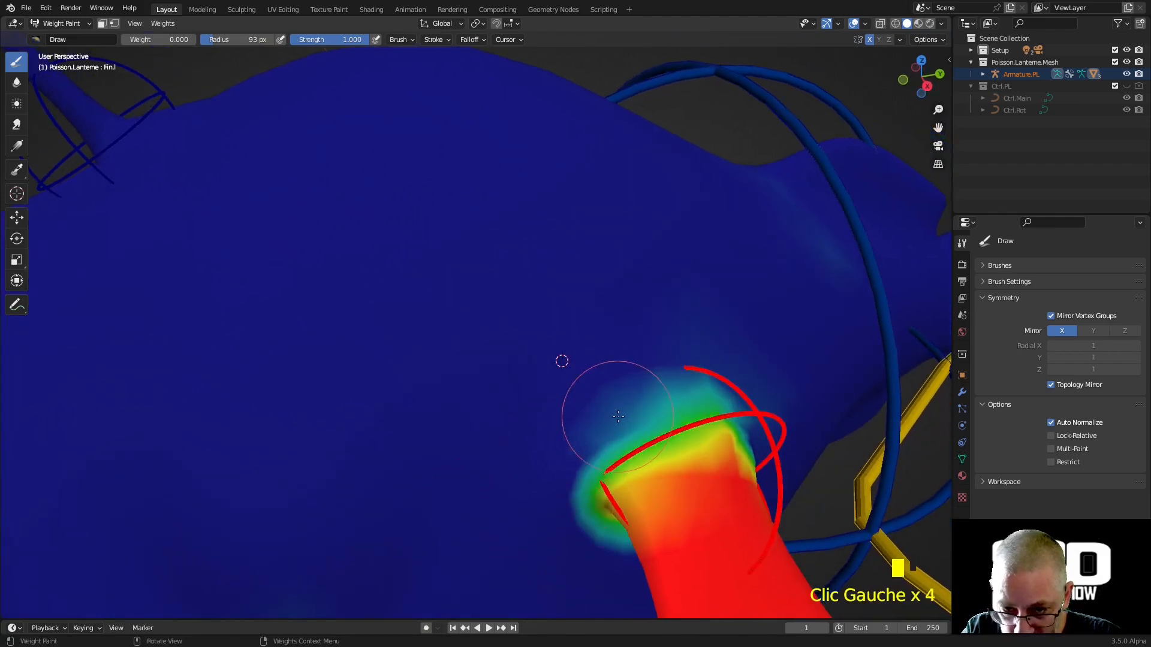
{"action": "left_click", "coordinate": [671, 384]}
{"action": "left_click", "coordinate": [712, 419]}
Step: Smooth the Fin.l weight transition under the fin base with the Blur brush
{"action": "mouse_move", "coordinate": [712, 420]}
{"action": "middle_mouse_down"}
{"action": "mouse_move", "coordinate": [681, 368]}
{"action": "mouse_move", "coordinate": [652, 367]}
{"action": "middle_mouse_up"}
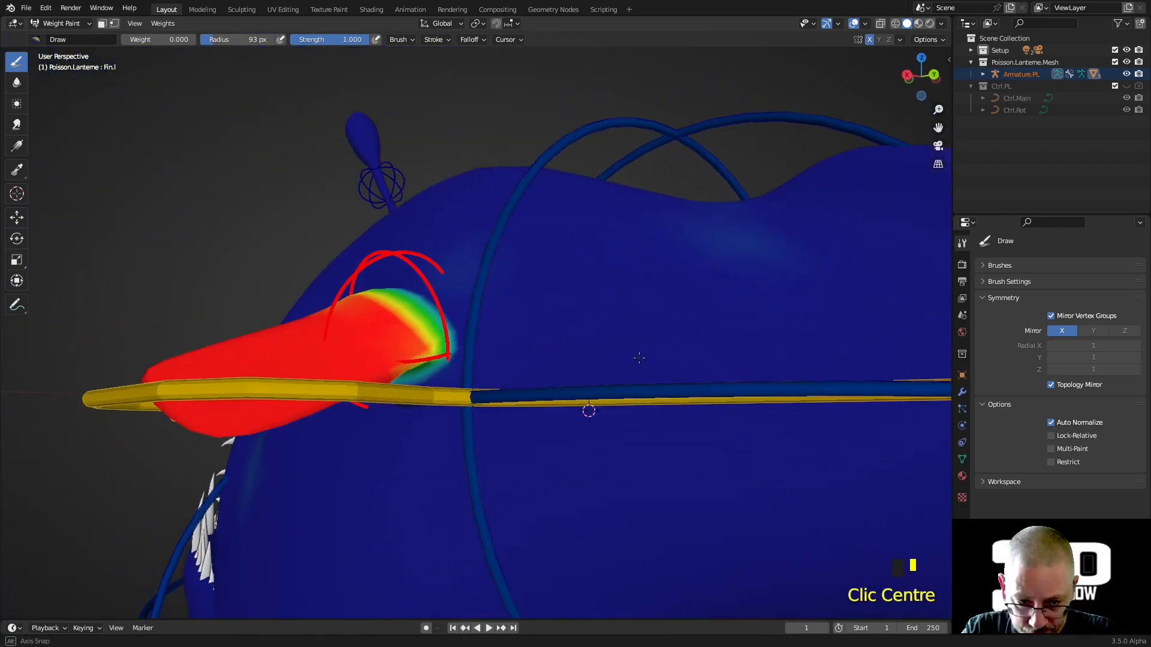
{"action": "middle_click_drag", "start_coordinate": [638, 353], "coordinate": [642, 334]}
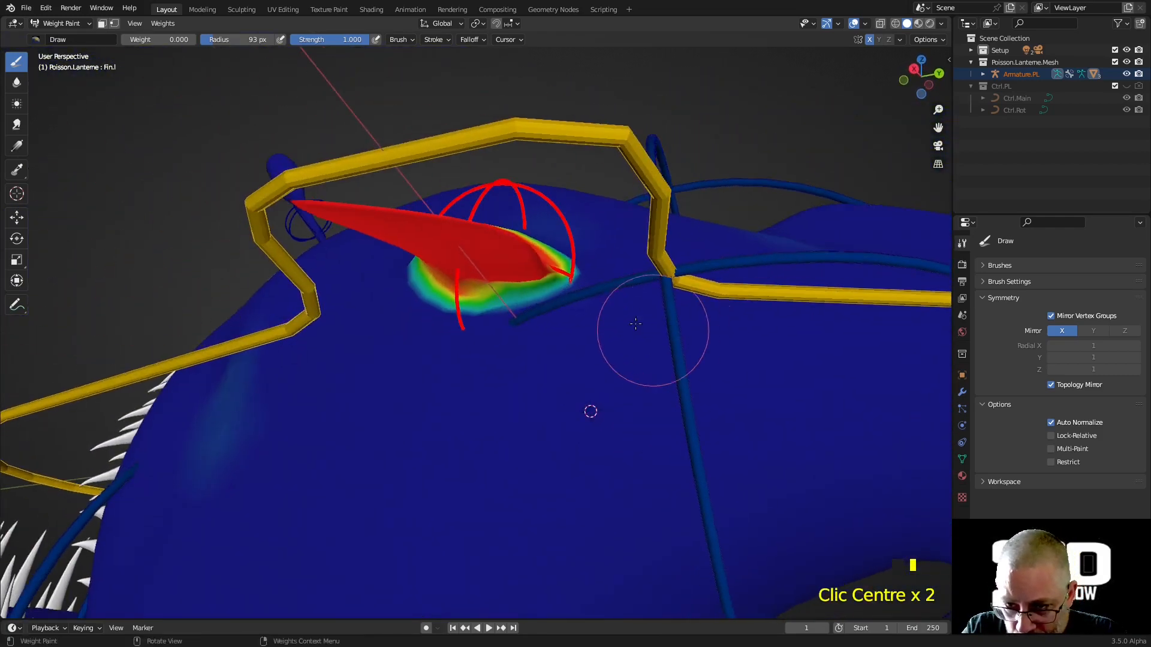
{"action": "scroll", "coordinate": [528, 305], "scroll_direction": "up", "scroll_amount": 2}
{"action": "left_click", "coordinate": [17, 82]}
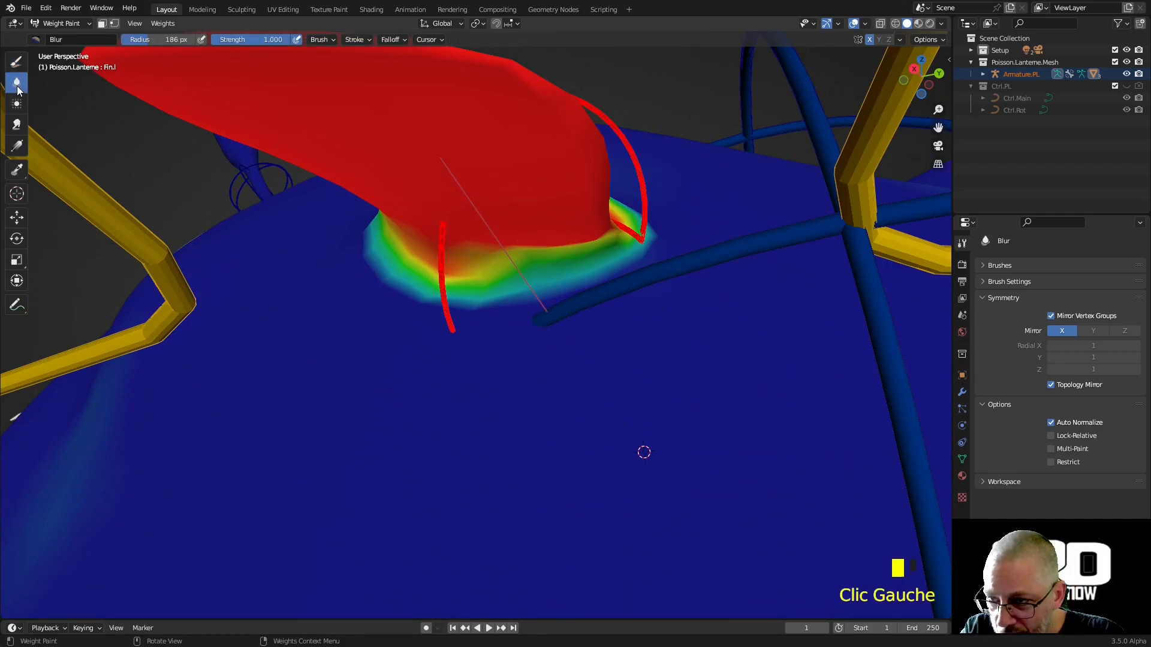
{"action": "left_click_drag", "start_coordinate": [450, 257], "coordinate": [517, 235]}
{"action": "left_click", "coordinate": [557, 225]}
{"action": "left_click", "coordinate": [549, 234]}
{"action": "left_click", "coordinate": [495, 235]}
{"action": "left_click", "coordinate": [588, 206]}
{"action": "middle_click_drag", "start_coordinate": [588, 206], "coordinate": [540, 257]}
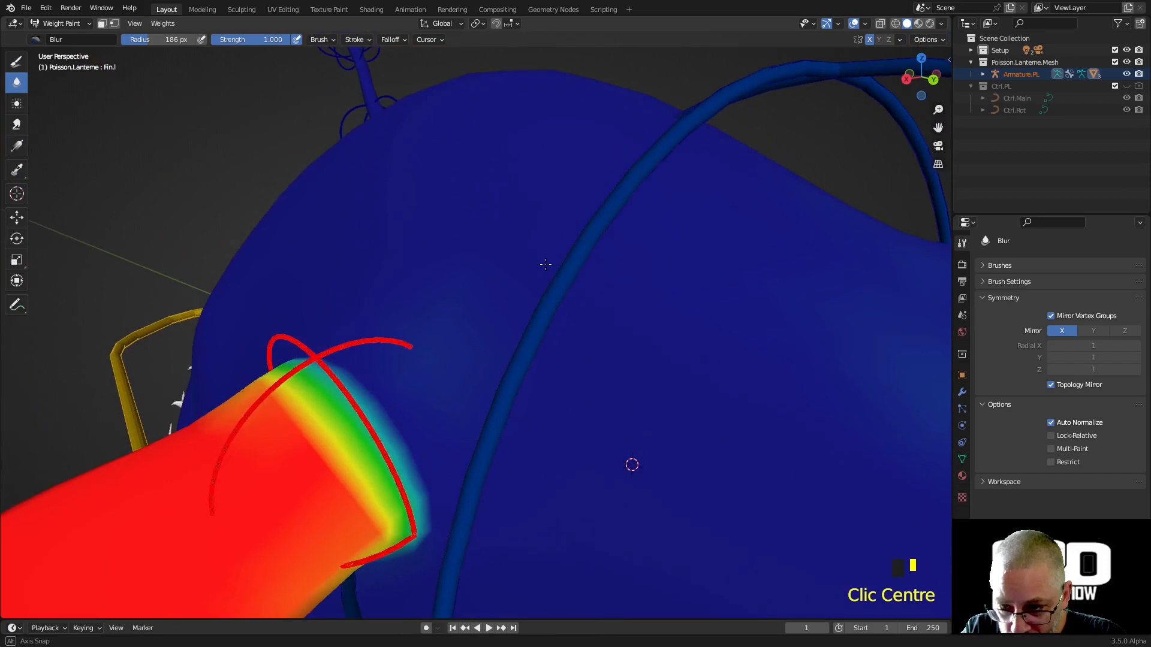
{"action": "left_click", "coordinate": [298, 479]}
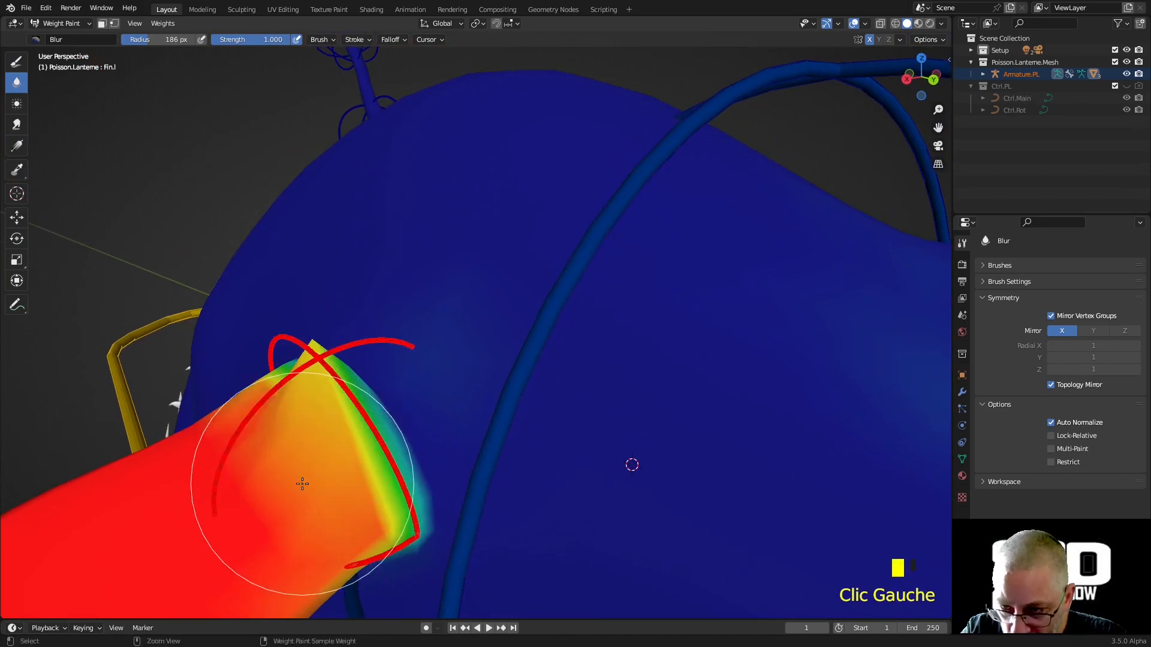
{"action": "key", "text": "ctrl+z"}
{"action": "left_click", "coordinate": [232, 462]}
{"action": "left_click", "coordinate": [258, 461]}
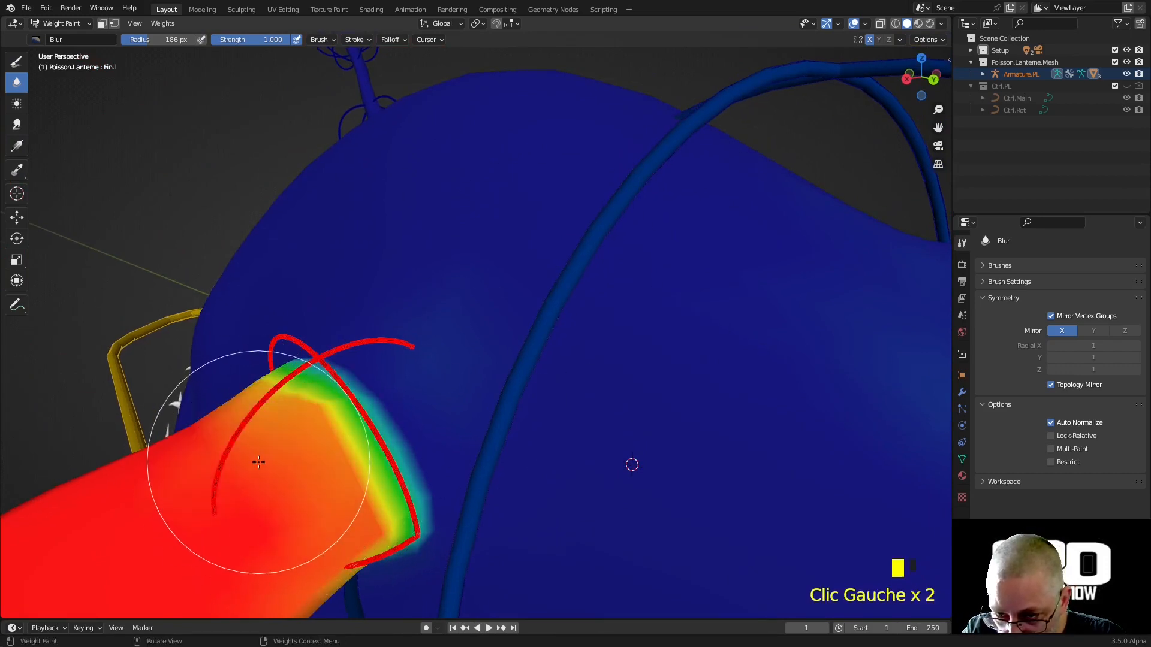
{"action": "left_click", "coordinate": [340, 413]}
{"action": "left_click", "coordinate": [312, 420]}
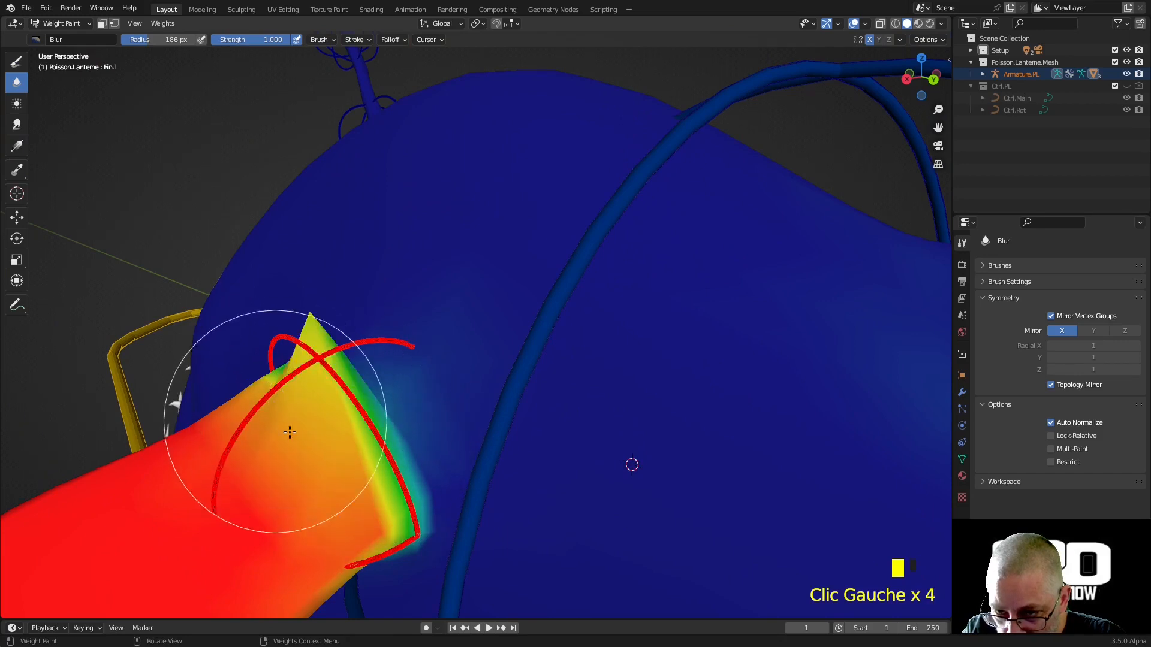
{"action": "key", "text": "ctrl+z"}
{"action": "key", "text": "ctrl+z"}
{"action": "key", "text": "ctrl+z"}
Step: Sample the rear body's vertex group to display its weights around the opposite side fin
{"action": "middle_click_drag", "start_coordinate": [308, 433], "coordinate": [435, 440]}
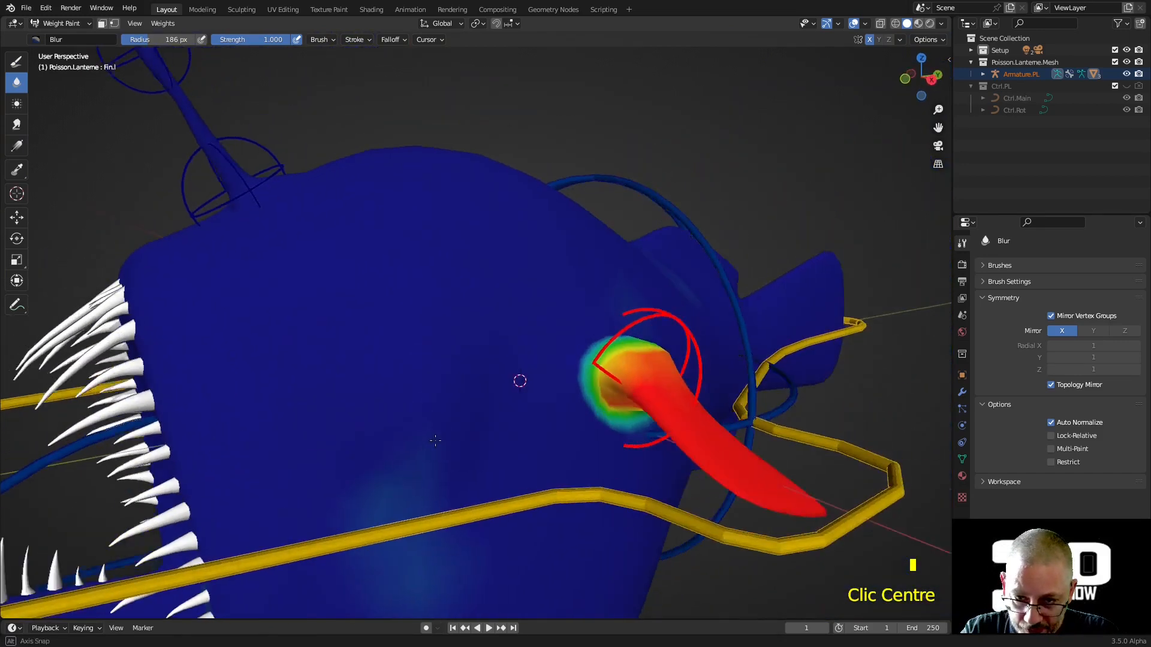
{"action": "scroll", "coordinate": [513, 359], "scroll_direction": "down", "scroll_amount": 3}
{"action": "middle_click_drag", "start_coordinate": [514, 360], "coordinate": [599, 383]}
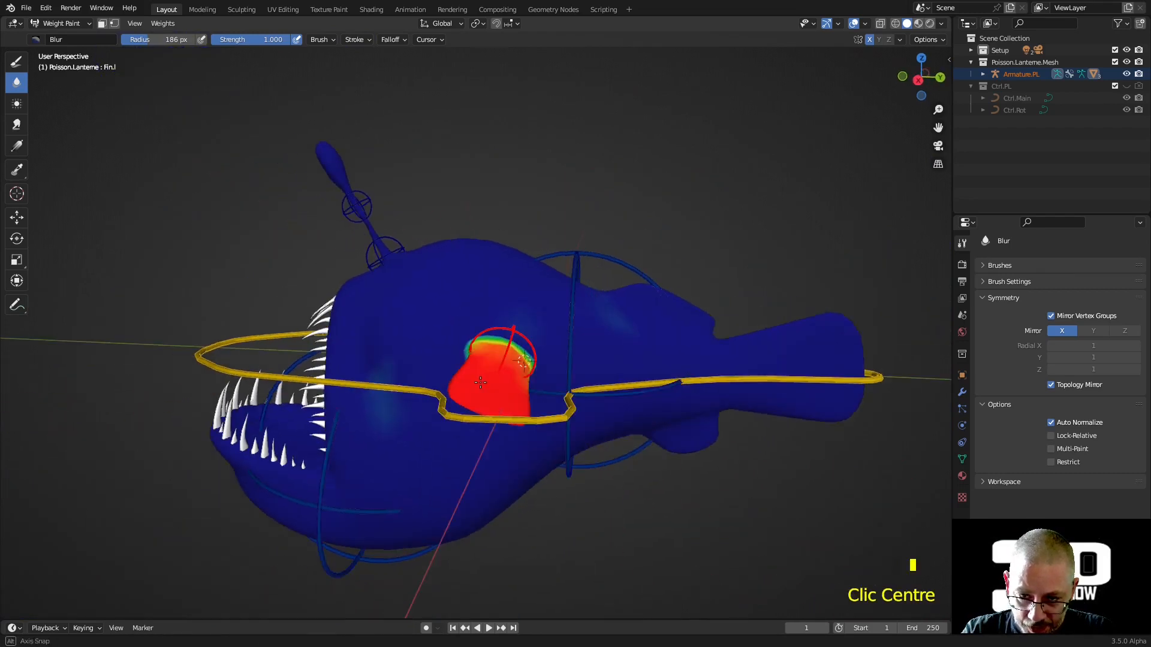
{"action": "right_click", "coordinate": [628, 353], "text": "shift"}
{"action": "left_click", "coordinate": [617, 343]}
{"action": "middle_click_drag", "start_coordinate": [604, 360], "coordinate": [527, 334]}
{"action": "scroll", "coordinate": [457, 390], "scroll_direction": "up", "scroll_amount": 2}
{"action": "left_click", "coordinate": [462, 410]}
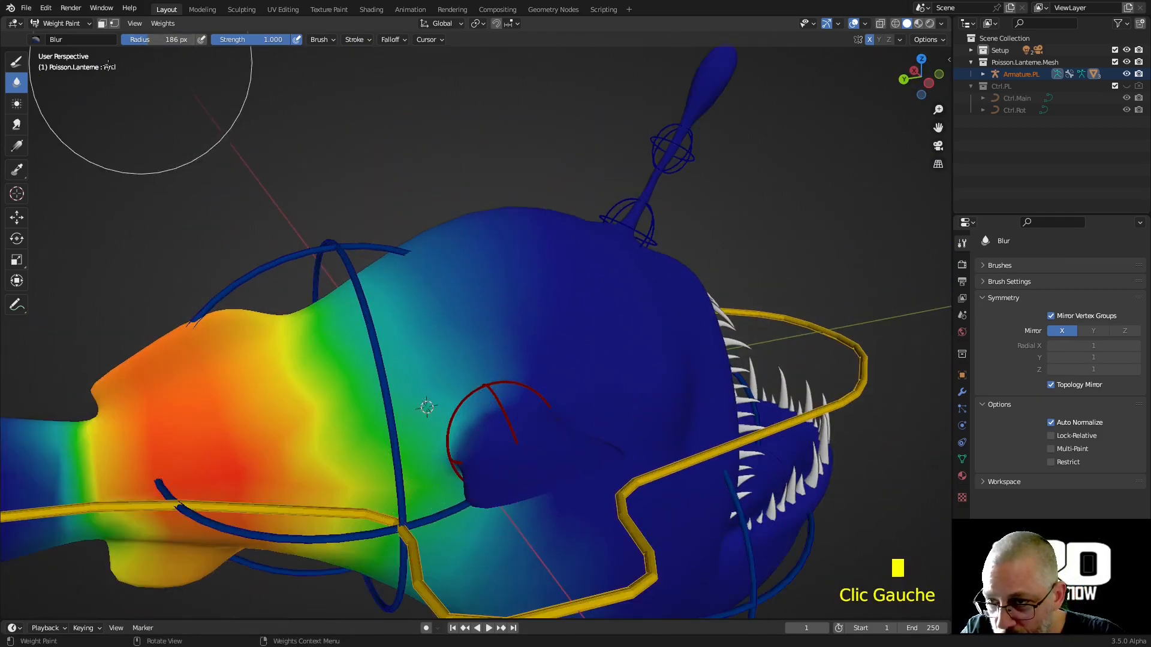
Step: Set the Draw brush radius to 193 px and erase the rear-body group's weight from the upper head and back
{"action": "left_click", "coordinate": [18, 63]}
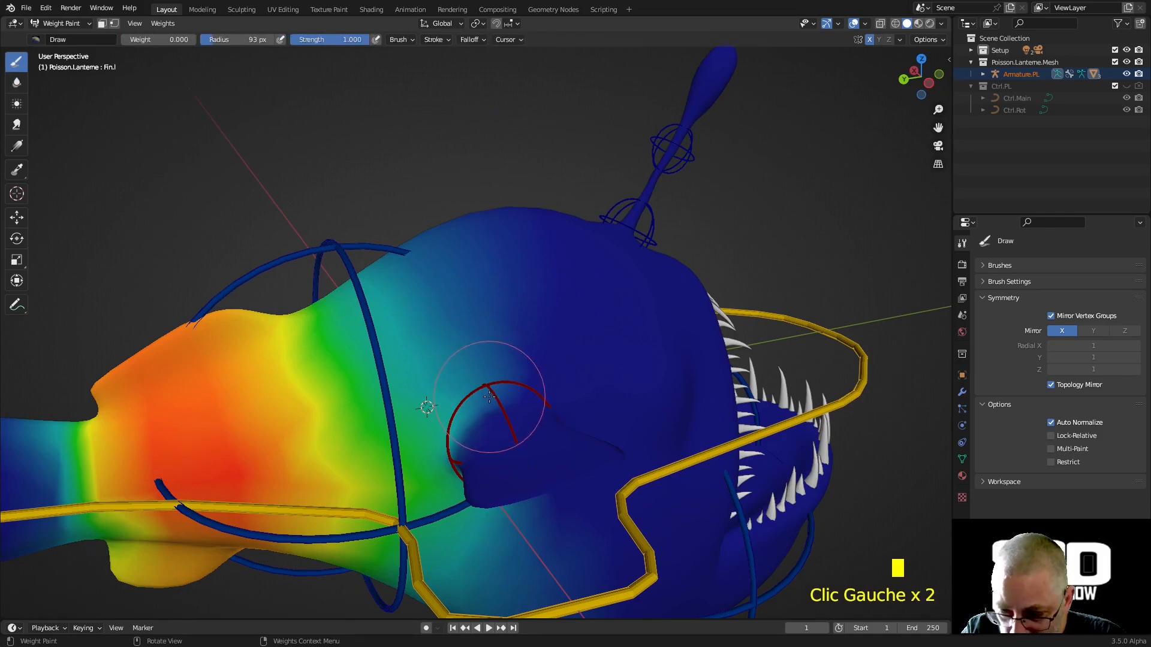
{"action": "key", "text": "f"}
{"action": "left_click", "coordinate": [467, 263]}
{"action": "left_click", "coordinate": [463, 255]}
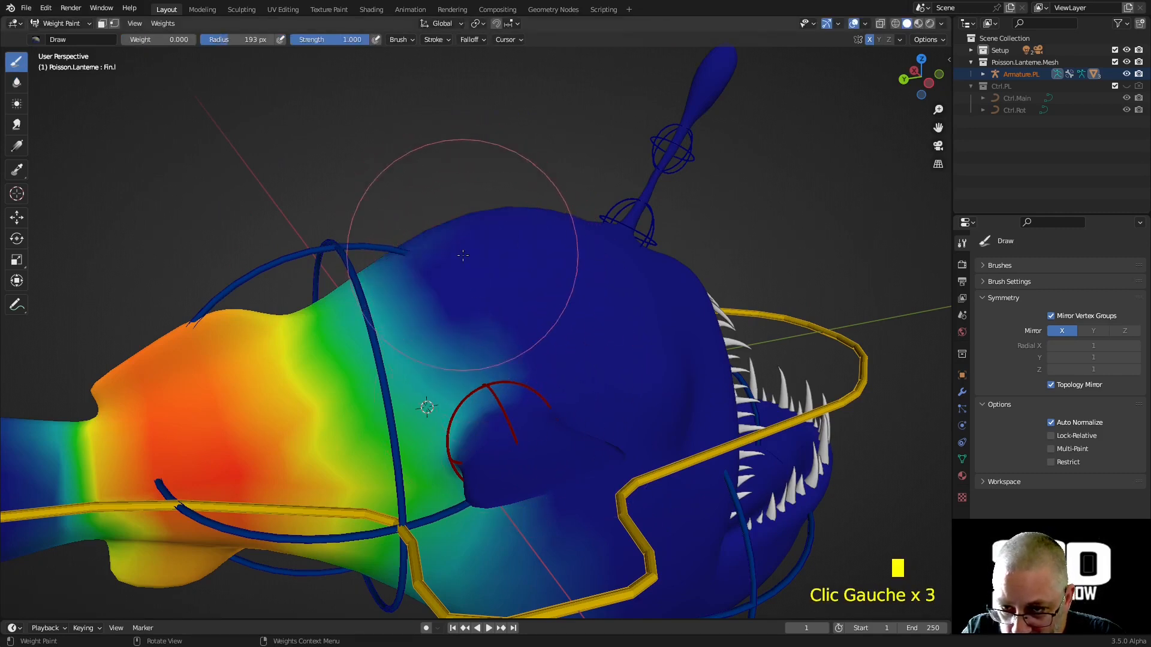
{"action": "middle_click_drag", "start_coordinate": [463, 255], "coordinate": [488, 270]}
{"action": "left_click", "coordinate": [488, 269]}
{"action": "left_click", "coordinate": [449, 411]}
{"action": "left_click", "coordinate": [437, 409]}
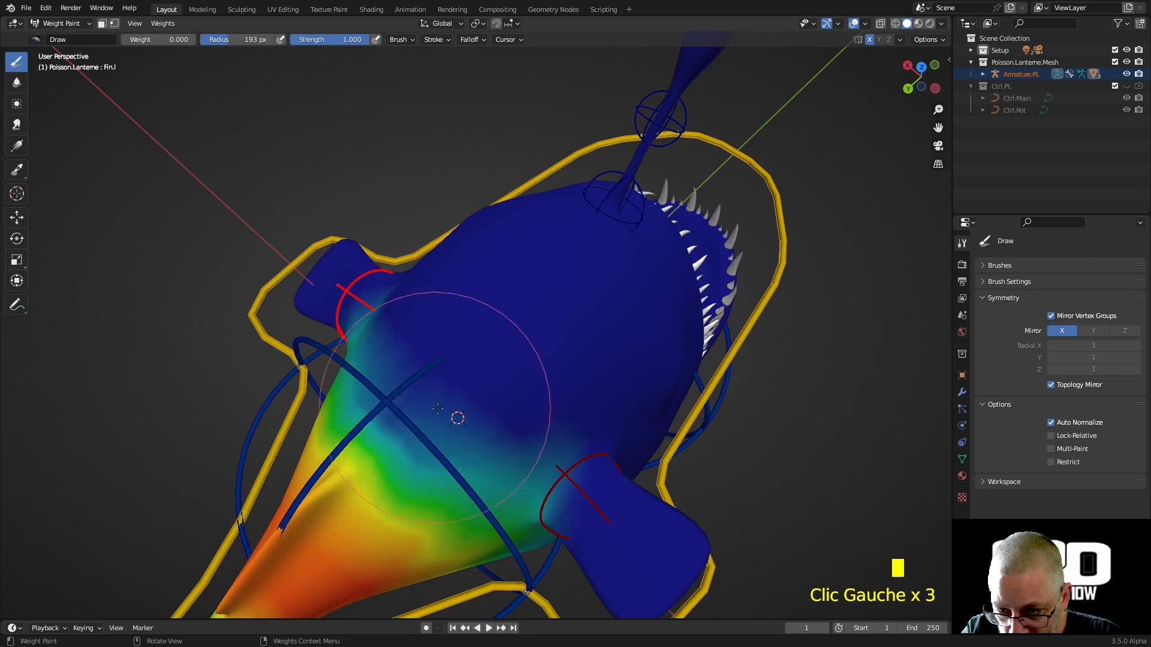
Step: Erase the rear-body group's weight from the flank around and below the side fin
{"action": "middle_click_drag", "start_coordinate": [525, 394], "coordinate": [473, 390]}
{"action": "left_click", "coordinate": [473, 389]}
{"action": "left_click", "coordinate": [474, 432]}
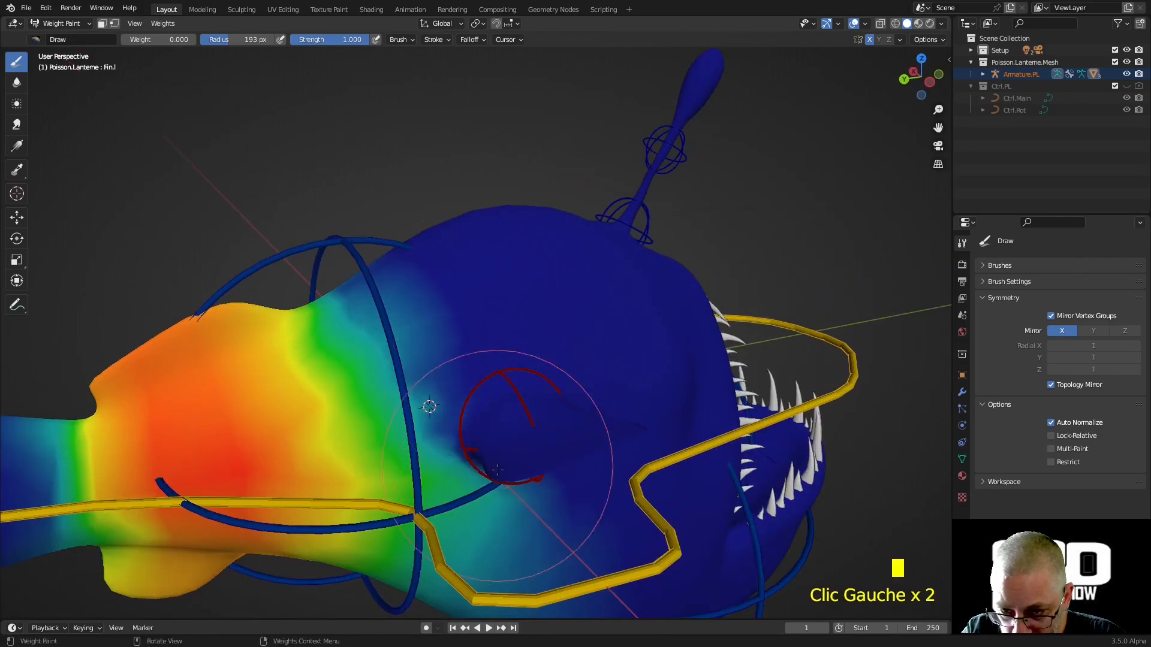
{"action": "left_click", "coordinate": [481, 501]}
{"action": "middle_click_drag", "start_coordinate": [527, 466], "coordinate": [552, 323]}
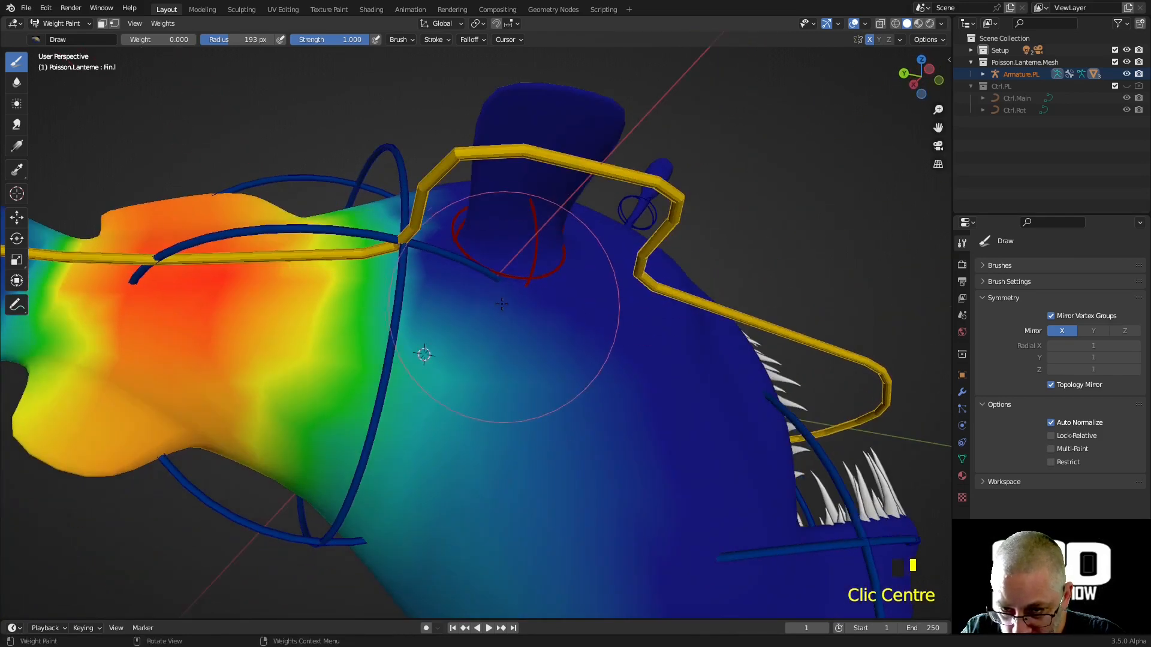
{"action": "left_click", "coordinate": [552, 323]}
Step: Erase the remaining rear-body weight from the belly and the area just behind the side fin
{"action": "scroll", "coordinate": [567, 328], "scroll_direction": "down", "scroll_amount": 2}
{"action": "left_click", "coordinate": [562, 503]}
{"action": "left_click", "coordinate": [500, 432]}
{"action": "left_click", "coordinate": [500, 419]}
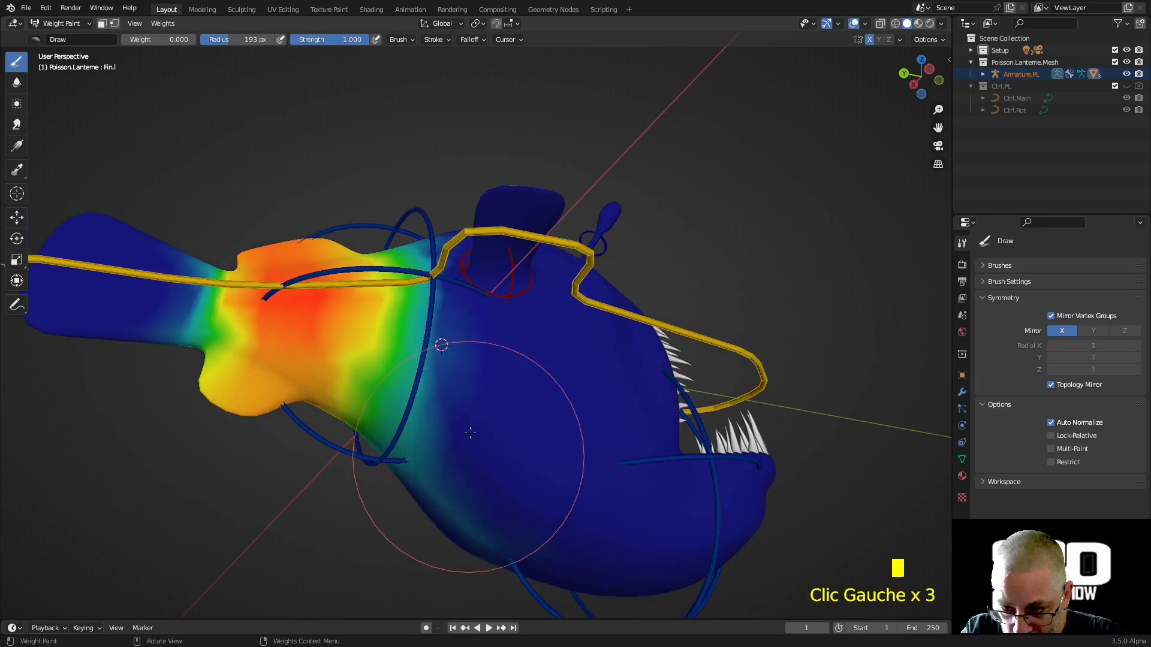
{"action": "left_click", "coordinate": [474, 480]}
{"action": "left_click", "coordinate": [491, 515]}
{"action": "left_click", "coordinate": [497, 541]}
{"action": "middle_click_drag", "start_coordinate": [498, 541], "coordinate": [474, 409]}
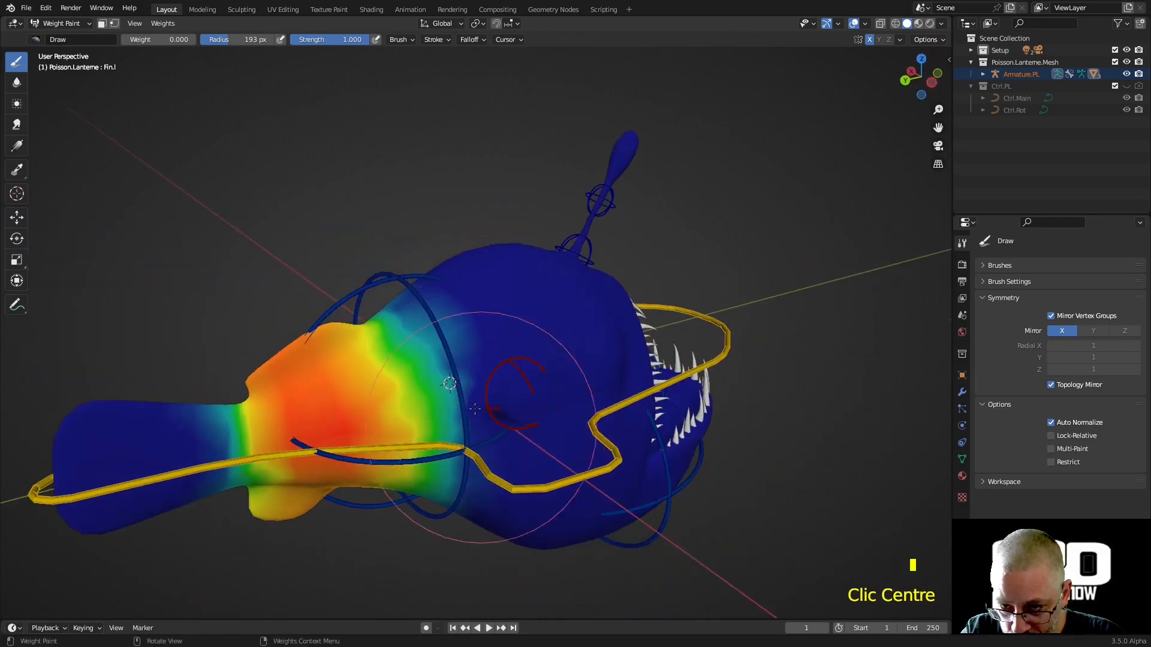
{"action": "left_click", "coordinate": [472, 376]}
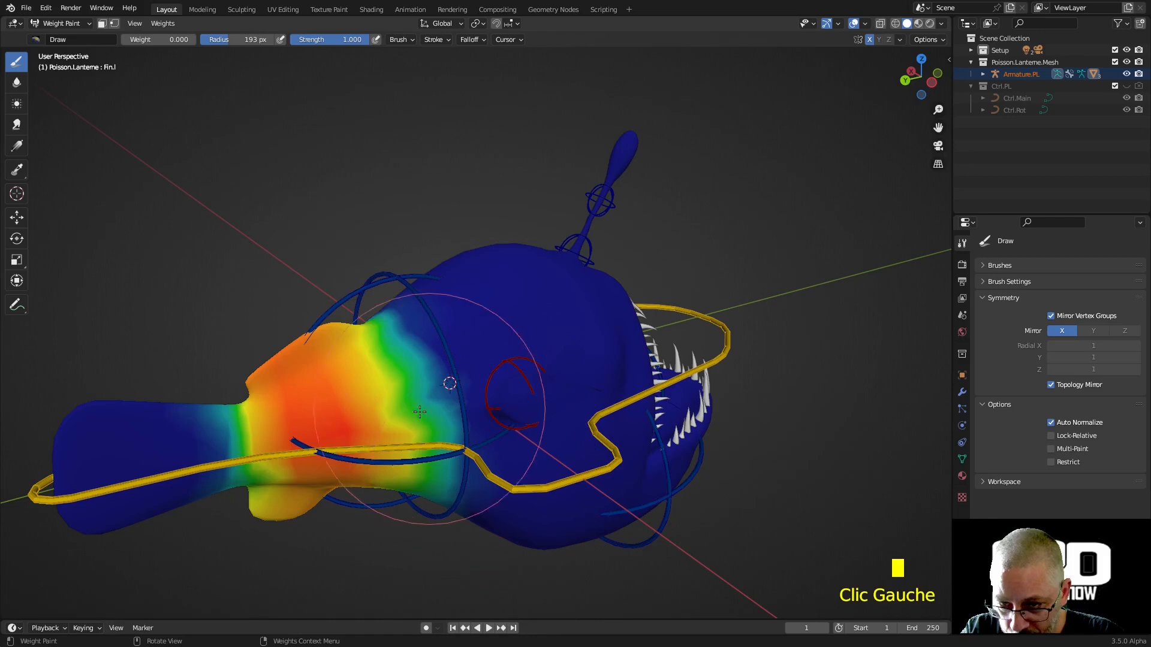
Step: Blur the jagged front edge of the rear-body weights into an even gradient along the flank
{"action": "left_click", "coordinate": [17, 82]}
{"action": "scroll", "coordinate": [444, 389], "scroll_direction": "up", "scroll_amount": 2}
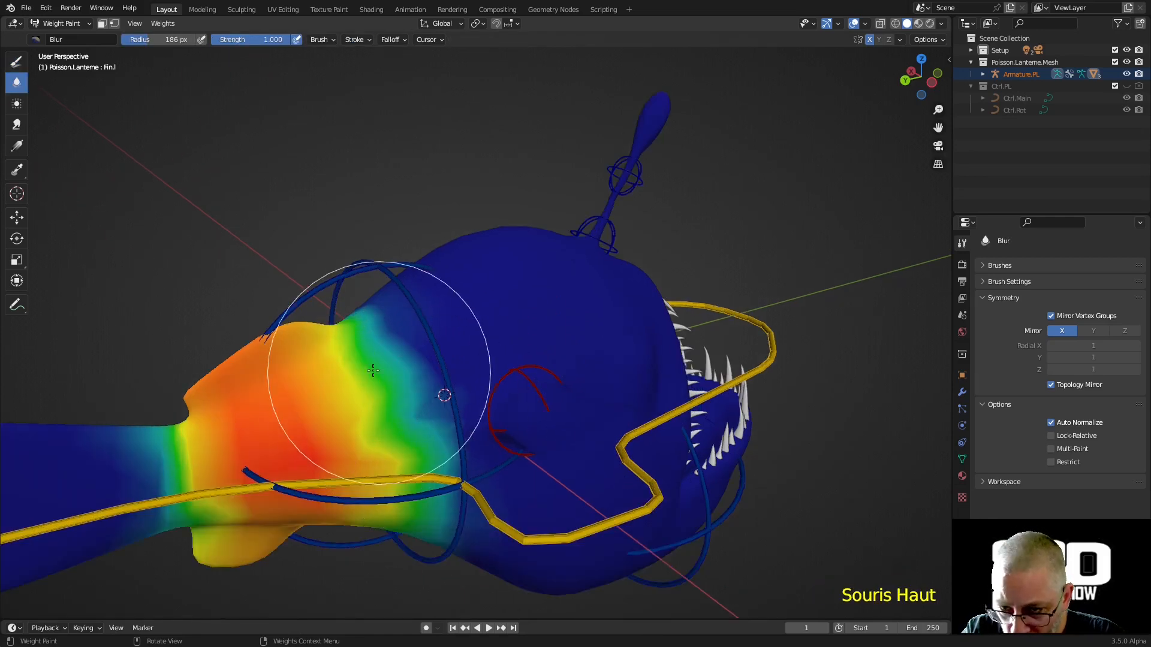
{"action": "left_click", "coordinate": [364, 394]}
{"action": "left_click", "coordinate": [338, 455]}
{"action": "left_click", "coordinate": [354, 488]}
{"action": "left_click", "coordinate": [360, 480]}
{"action": "left_click", "coordinate": [332, 476]}
{"action": "left_click", "coordinate": [334, 475]}
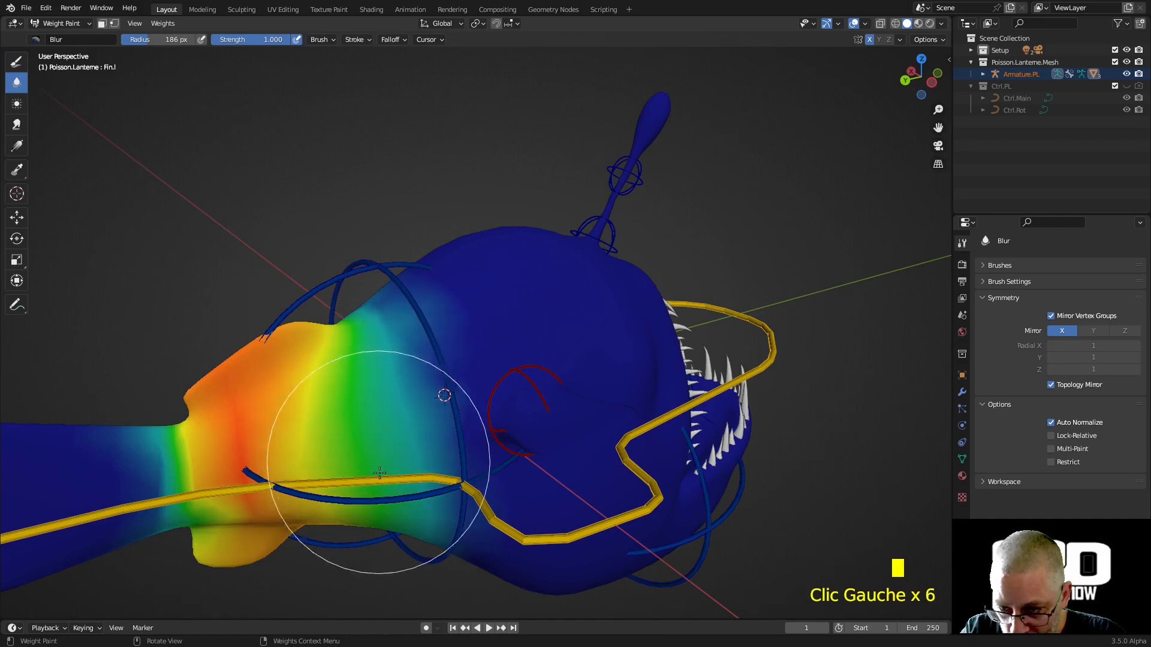
{"action": "left_click", "coordinate": [335, 353]}
Step: Blur the front edge of the rear-body weights on the opposite flank
{"action": "middle_click_drag", "start_coordinate": [335, 353], "coordinate": [600, 371]}
{"action": "left_click", "coordinate": [574, 389]}
{"action": "left_click", "coordinate": [607, 443]}
{"action": "left_click", "coordinate": [607, 443]}
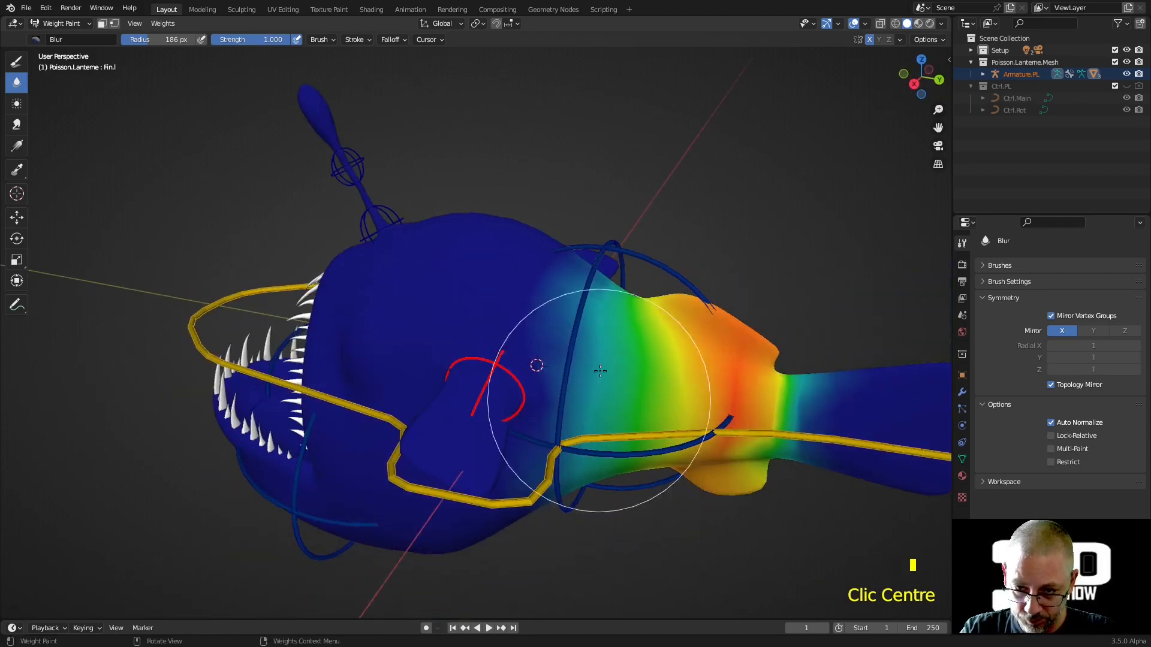
Step: Make the Tail.001 bone active and test-rotate it to check how the rear body deforms
{"action": "left_click", "coordinate": [658, 264], "text": "ctrl"}
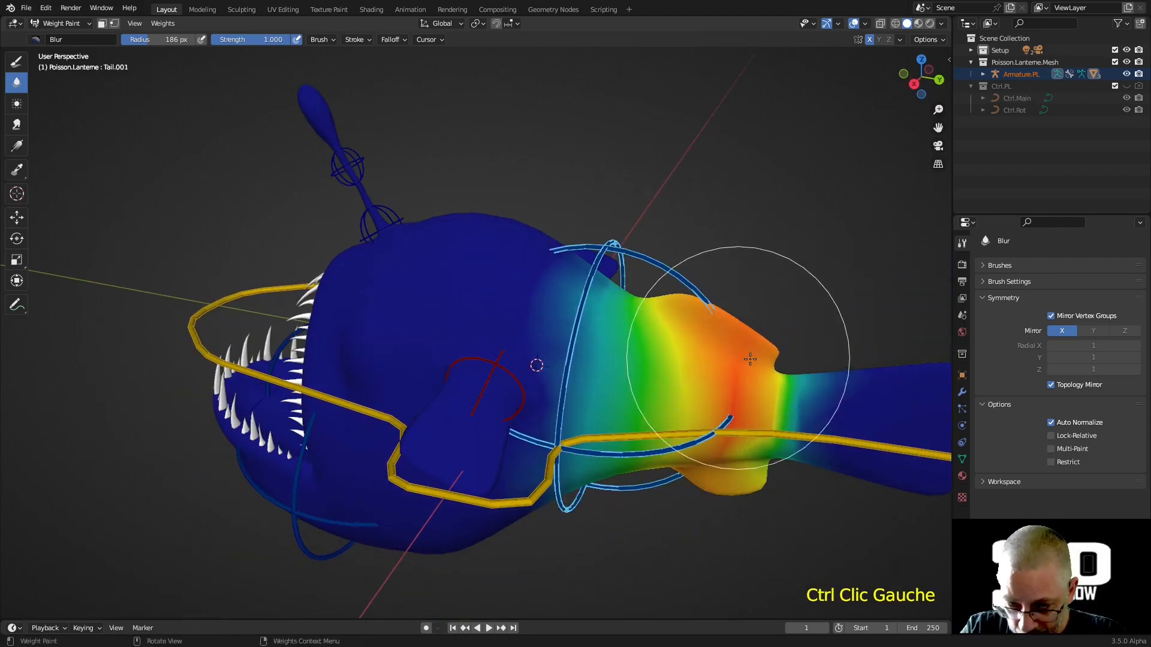
{"action": "key", "text": "r"}
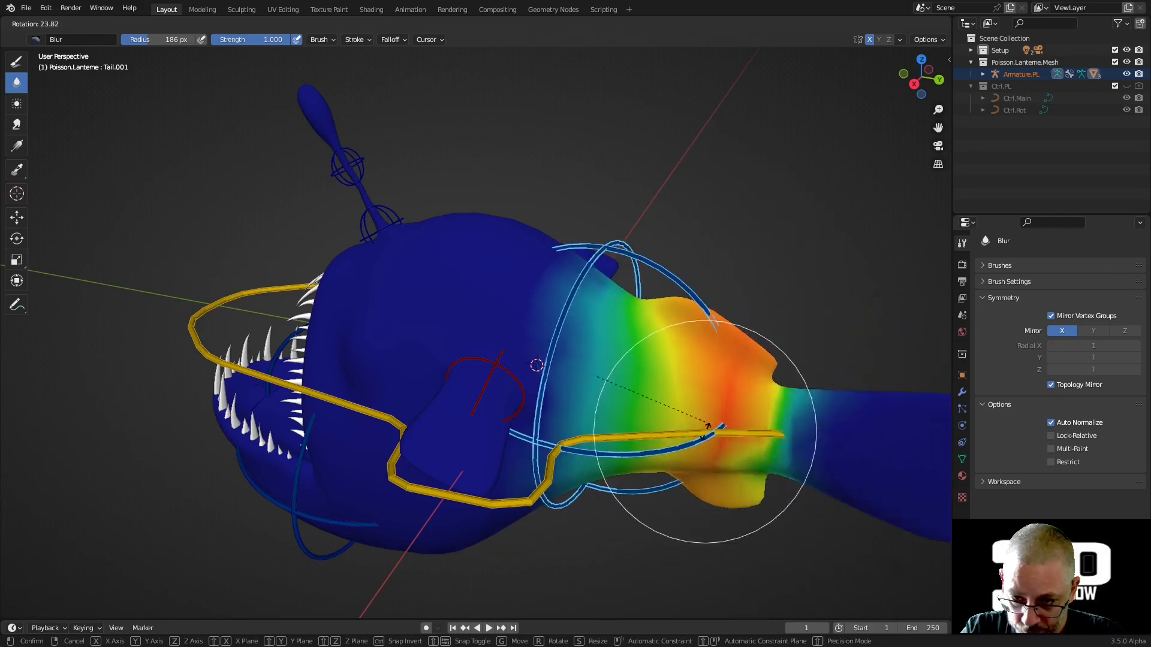
{"action": "left_click", "coordinate": [681, 539]}
{"action": "mouse_move", "coordinate": [681, 539]}
{"action": "middle_mouse_down"}
{"action": "mouse_move", "coordinate": [734, 440]}
{"action": "mouse_move", "coordinate": [761, 425]}
{"action": "mouse_move", "coordinate": [602, 339]}
{"action": "middle_mouse_up"}
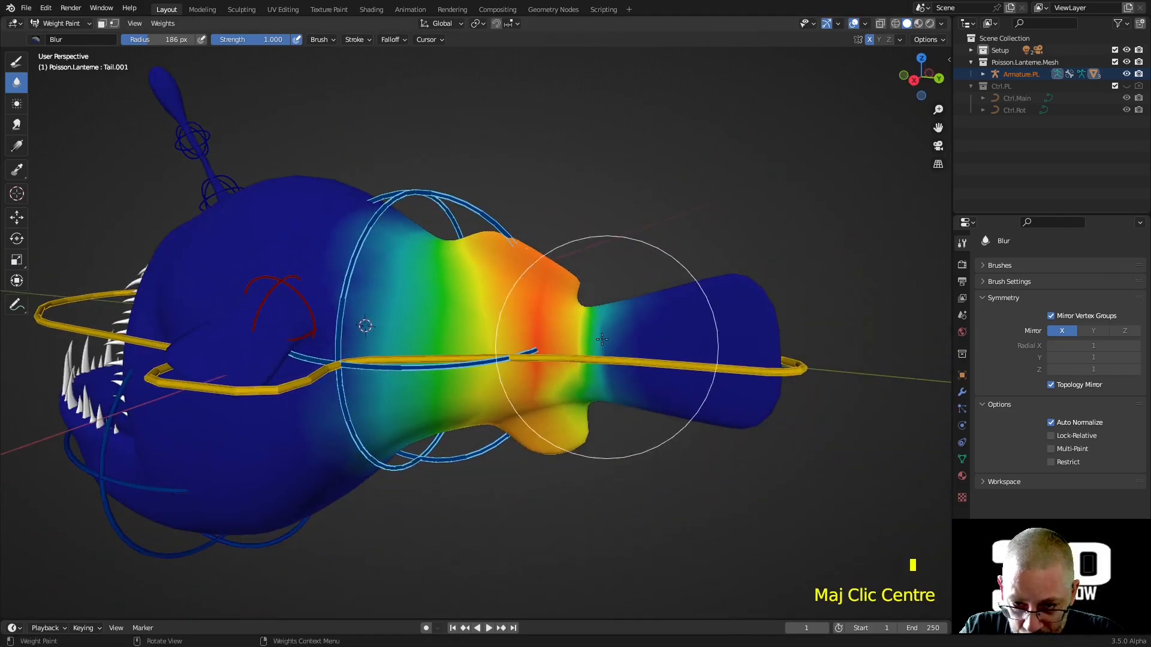
Step: Display the tail fin's vertex group and blur its weight transition where the tail joins the body
{"action": "left_click", "coordinate": [650, 363]}
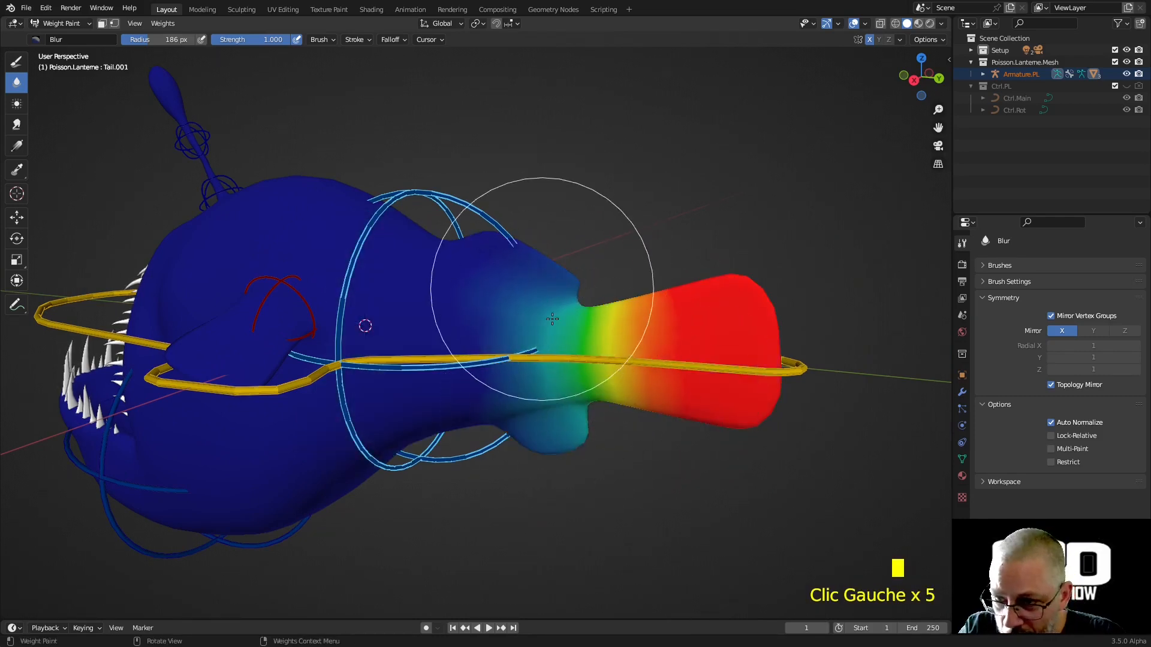
{"action": "scroll", "coordinate": [574, 424], "scroll_direction": "down", "scroll_amount": 2}
{"action": "mouse_move", "coordinate": [586, 393]}
{"action": "middle_mouse_down"}
{"action": "mouse_move", "coordinate": [780, 384]}
{"action": "mouse_move", "coordinate": [670, 400]}
{"action": "mouse_move", "coordinate": [667, 442]}
{"action": "mouse_move", "coordinate": [757, 387]}
{"action": "mouse_move", "coordinate": [746, 312]}
{"action": "mouse_move", "coordinate": [677, 282]}
{"action": "middle_mouse_up"}
{"action": "scroll", "coordinate": [758, 343], "scroll_direction": "up", "scroll_amount": 2}
{"action": "left_click", "coordinate": [664, 245]}
{"action": "left_click", "coordinate": [672, 259]}
{"action": "left_click", "coordinate": [693, 292]}
Step: Switch from Weight Paint to Object Mode and select the armature by its large outer control
{"action": "middle_click_drag", "start_coordinate": [220, 157], "coordinate": [252, 173]}
{"action": "scroll", "coordinate": [303, 205], "scroll_direction": "down", "scroll_amount": 2}
{"action": "mouse_move", "coordinate": [303, 205]}
{"action": "middle_mouse_down"}
{"action": "mouse_move", "coordinate": [374, 182]}
{"action": "mouse_move", "coordinate": [300, 198]}
{"action": "mouse_move", "coordinate": [320, 190]}
{"action": "middle_mouse_up"}
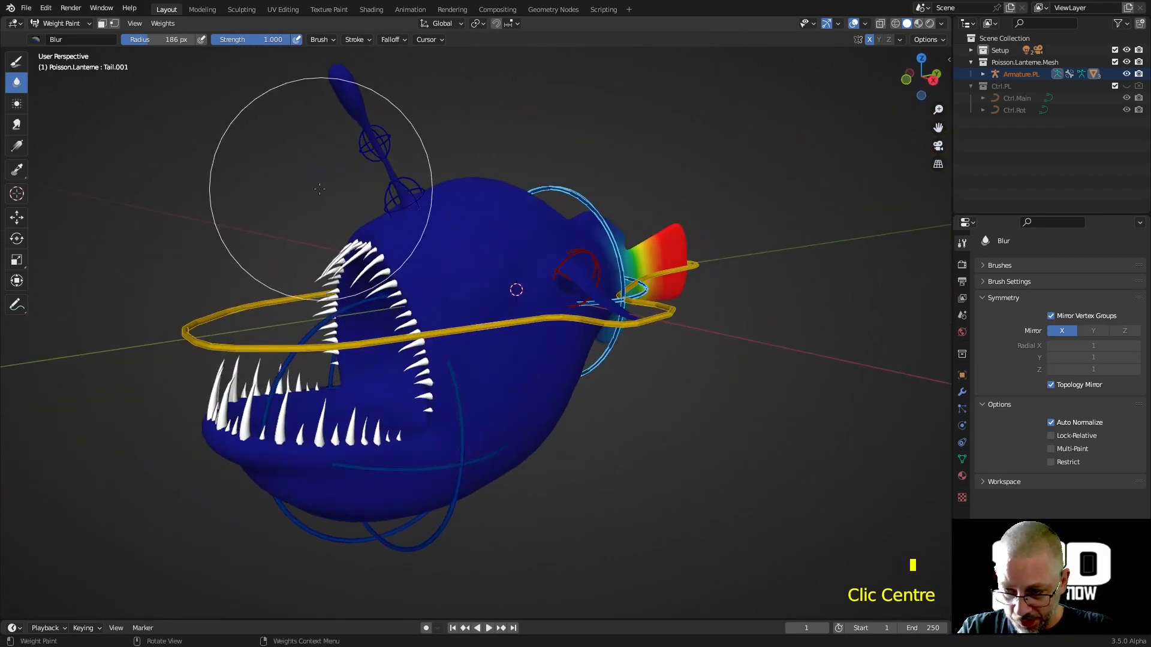
{"action": "left_click", "coordinate": [64, 23]}
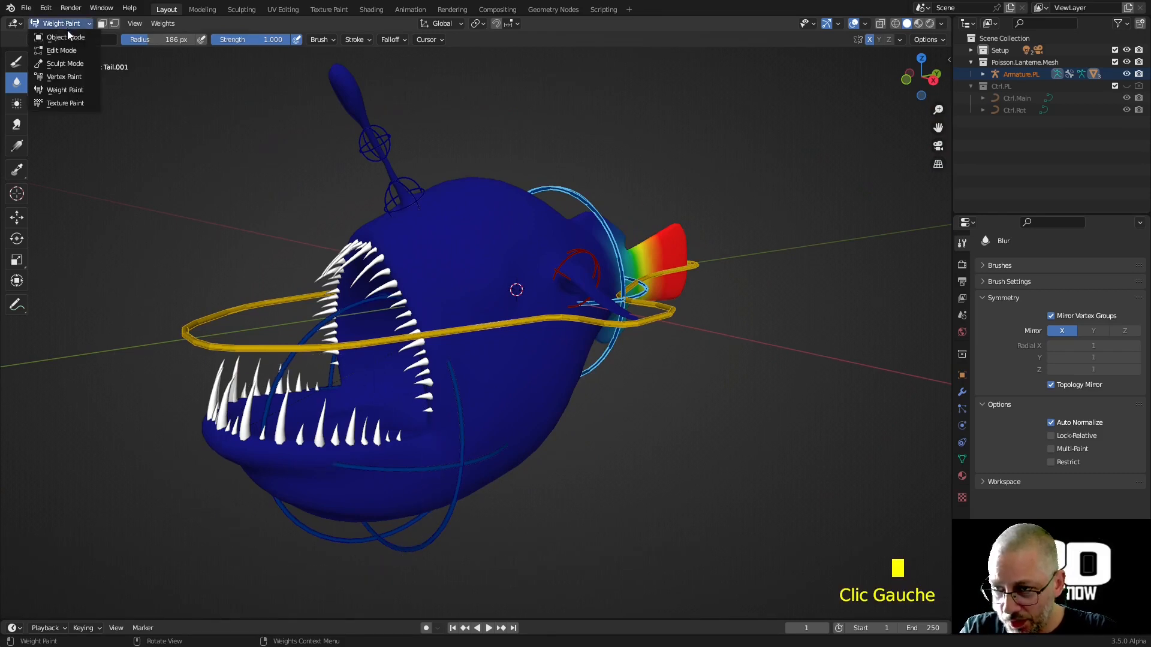
{"action": "left_click", "coordinate": [66, 38]}
{"action": "double_click", "coordinate": [247, 303]}
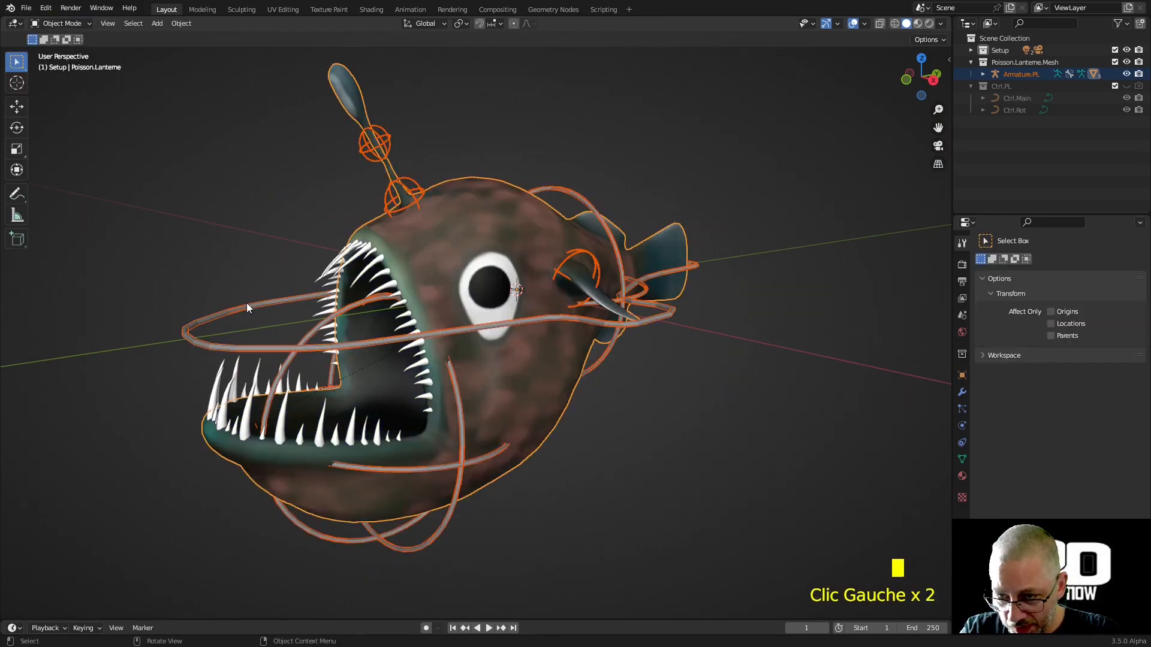
Step: Put the armature in Pose Mode and test-move the Main bone to check that the whole fish follows
{"action": "key", "text": "ctrl+Tab"}
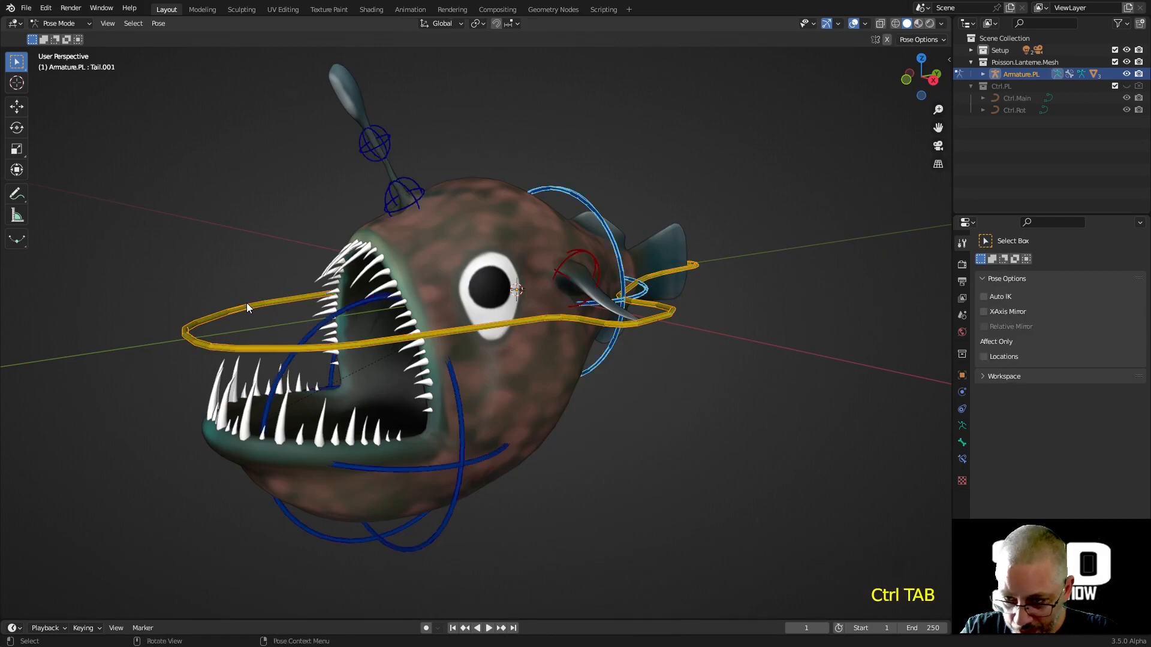
{"action": "left_click", "coordinate": [287, 303]}
{"action": "key", "text": "g"}
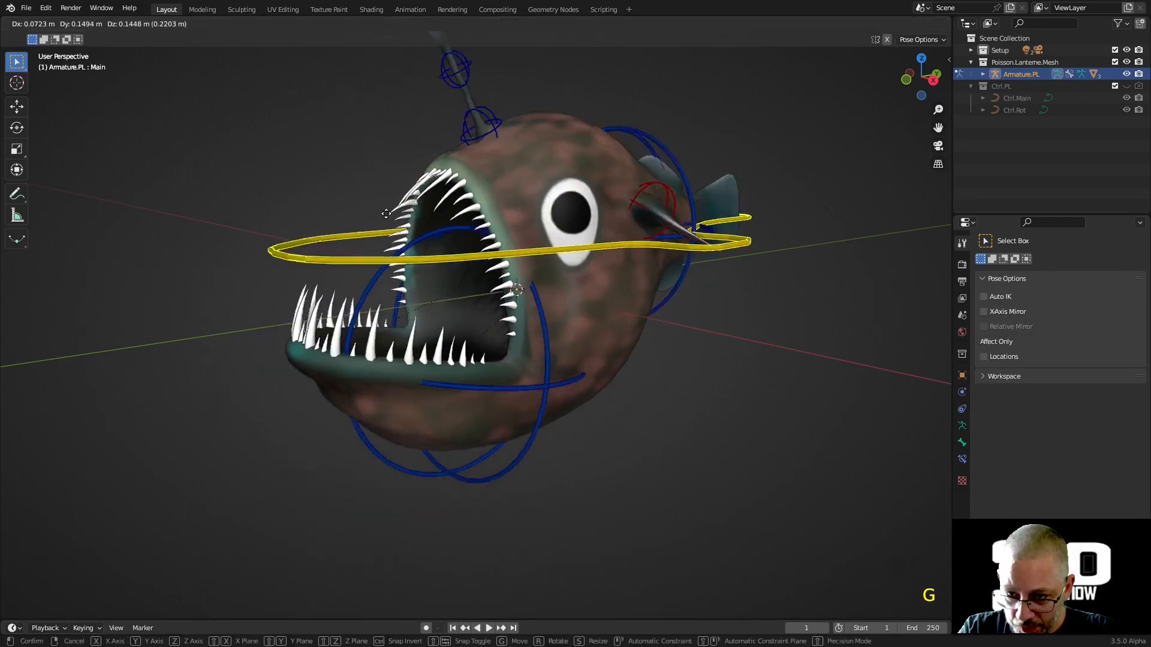
{"action": "right_click", "coordinate": [339, 293]}
Step: Select the Lantern.001 bone at the stalk's base and test-rotate it to check its range
{"action": "left_click", "coordinate": [383, 192]}
{"action": "middle_click_drag", "start_coordinate": [486, 118], "coordinate": [469, 120]}
{"action": "key", "text": "r"}
{"action": "key", "text": "r"}
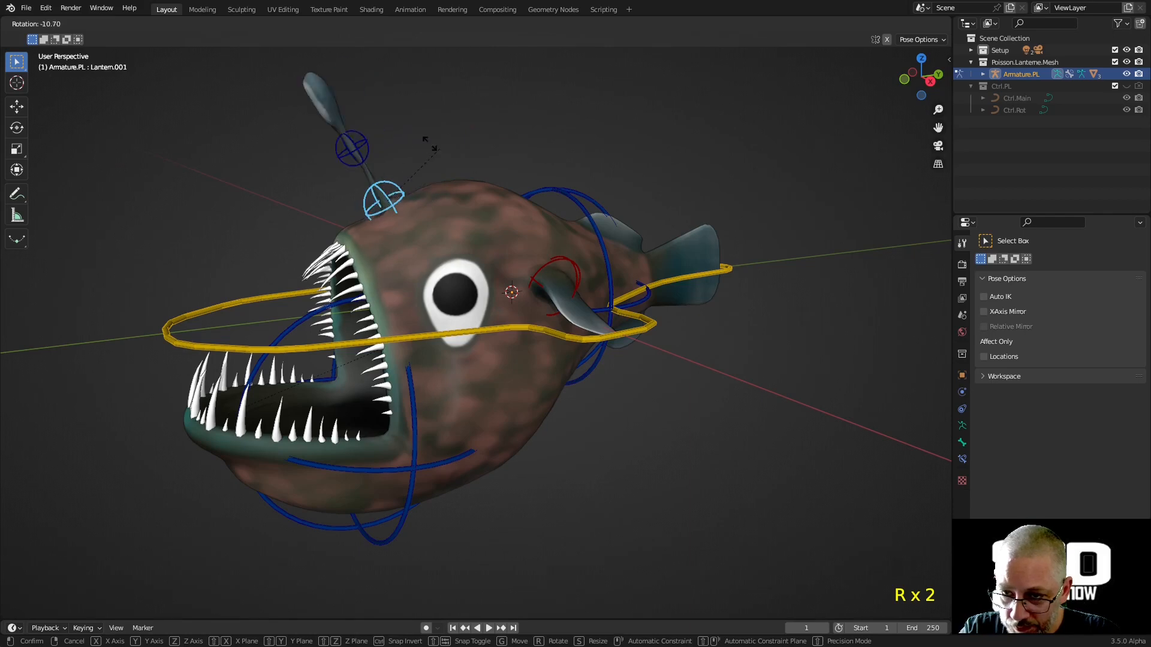
{"action": "left_click", "coordinate": [410, 158]}
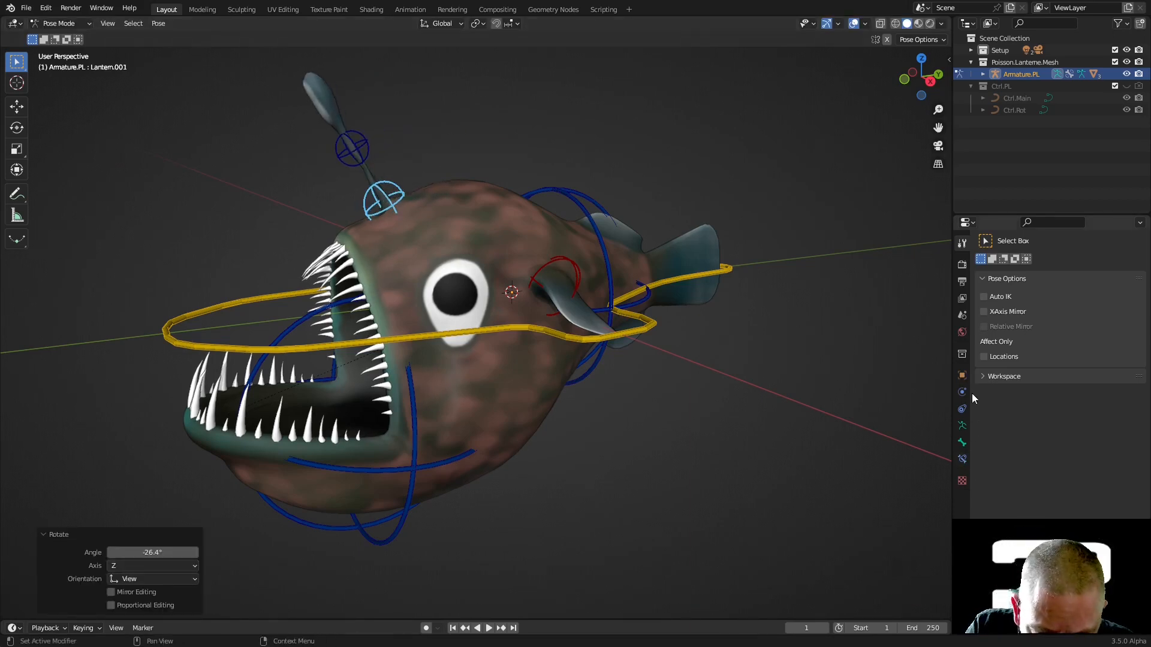
Step: Set the minimum X angle of Lantern.001's Limit Rotation constraint to 20° and test-rotate the stalk toward the back
{"action": "left_click", "coordinate": [962, 459]}
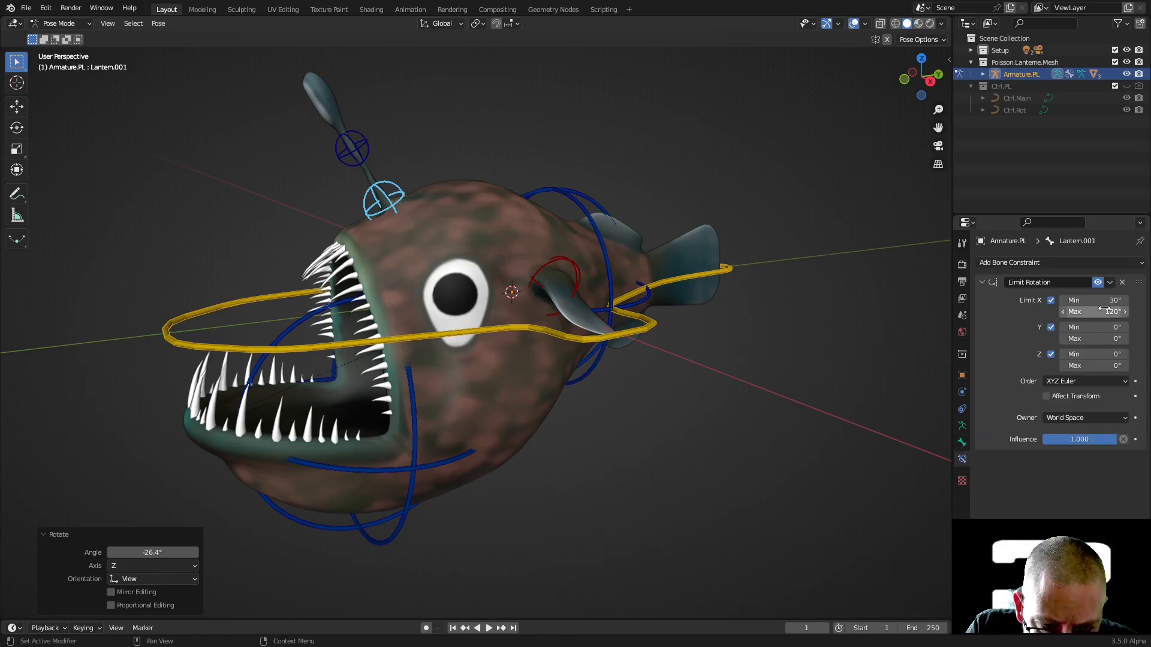
{"action": "left_click_drag", "start_coordinate": [1107, 304], "coordinate": [1119, 304]}
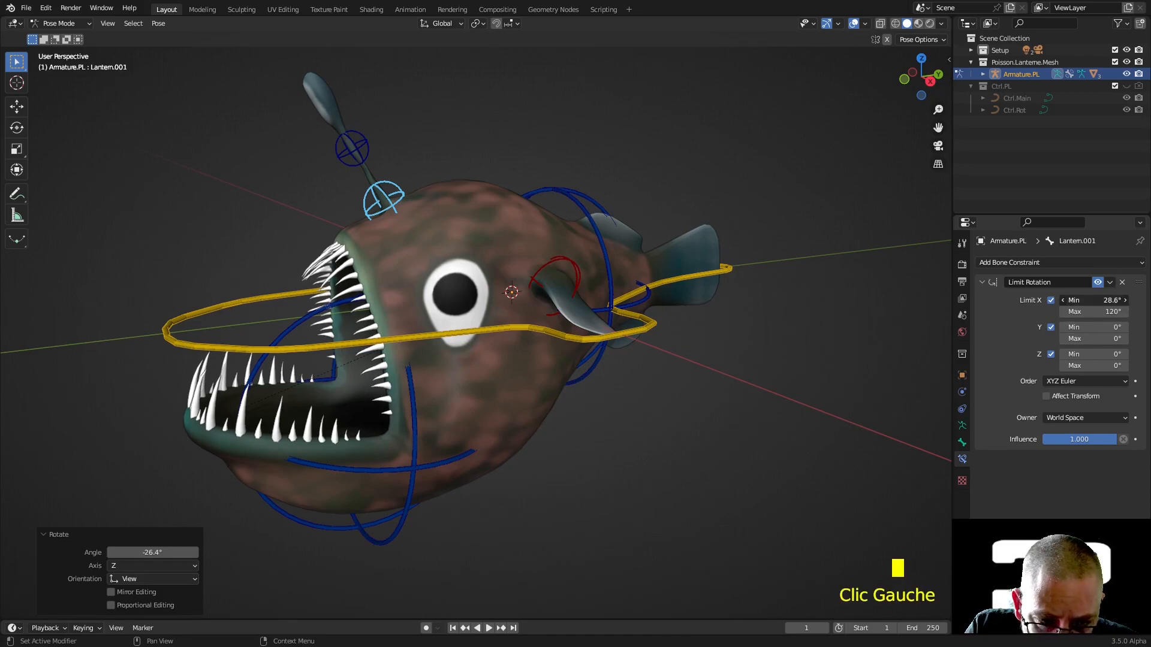
{"action": "middle_click_drag", "start_coordinate": [887, 308], "coordinate": [503, 203]}
{"action": "key", "text": "r"}
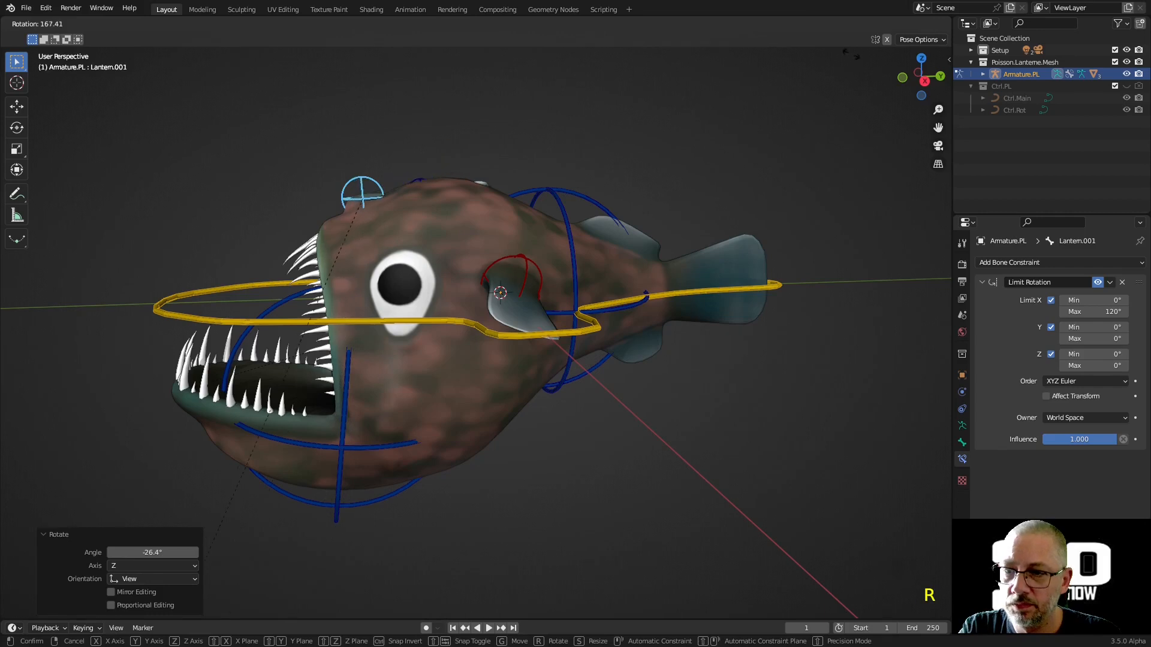
{"action": "left_click", "coordinate": [259, 355]}
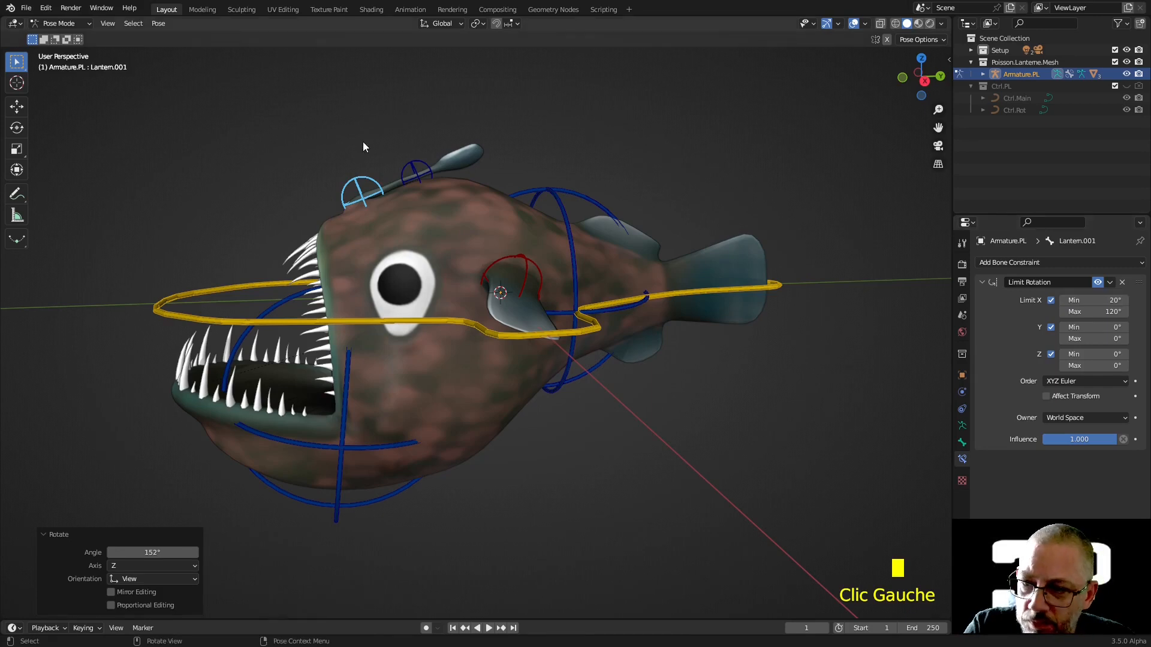
Step: Set the maximum X angle of Lantern.001's Limit Rotation to 160°, testing the stalk's forward swing before and after
{"action": "key", "text": "r"}
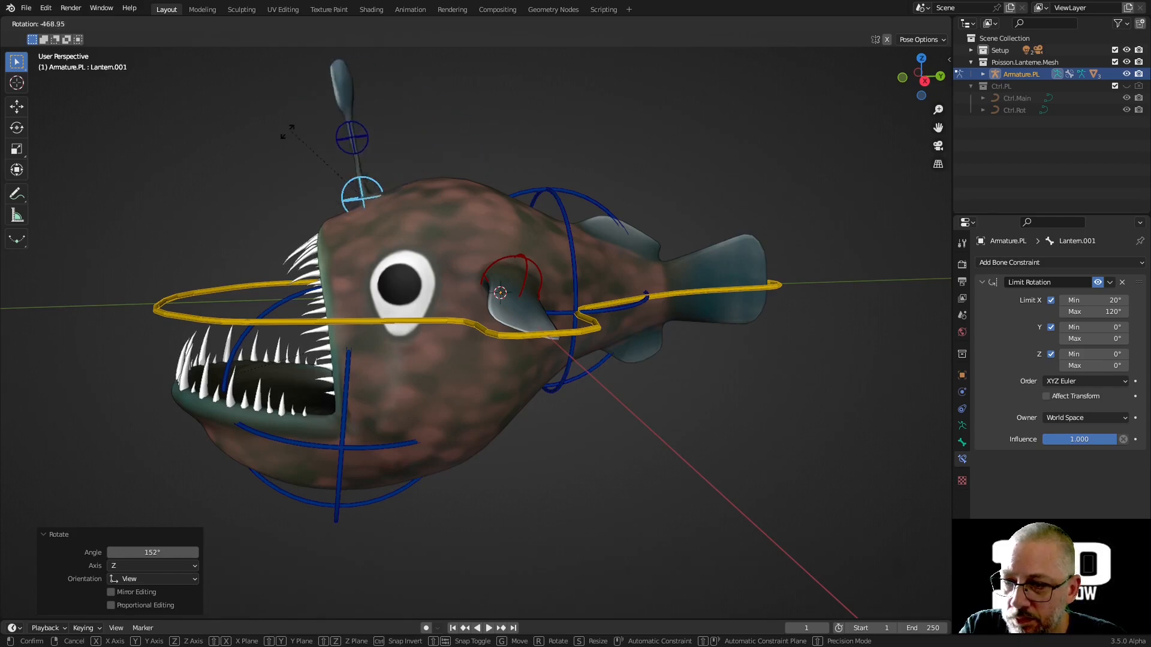
{"action": "left_click", "coordinate": [184, 174]}
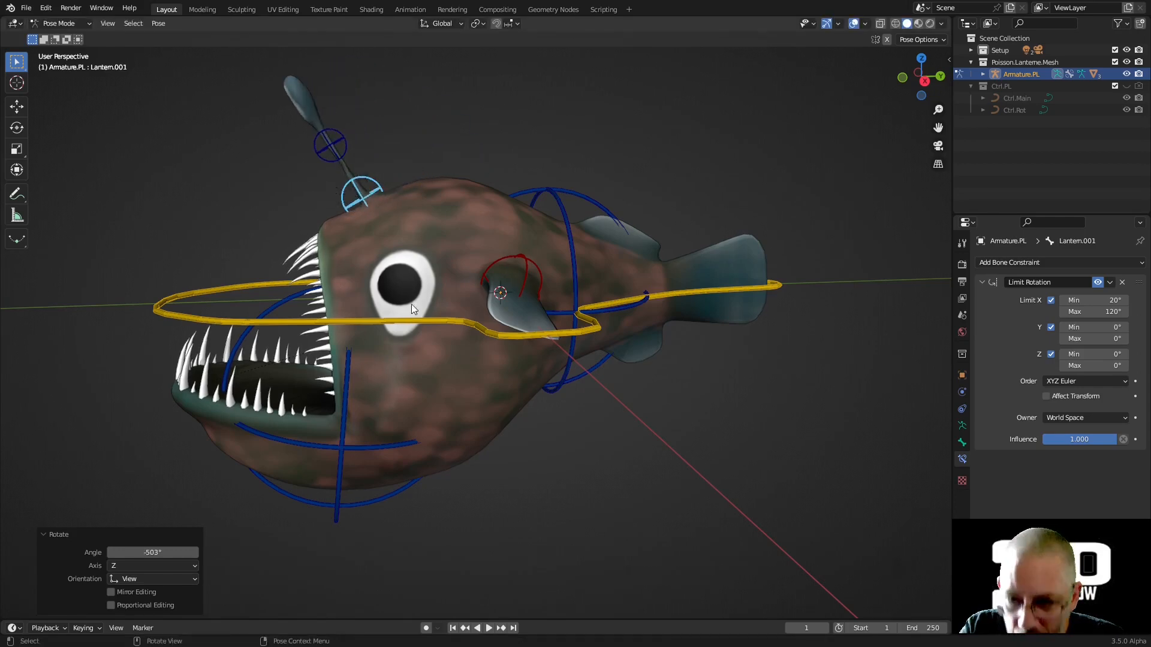
{"action": "left_click", "coordinate": [1114, 313]}
{"action": "type", "text": "160"}
{"action": "key", "text": "Return"}
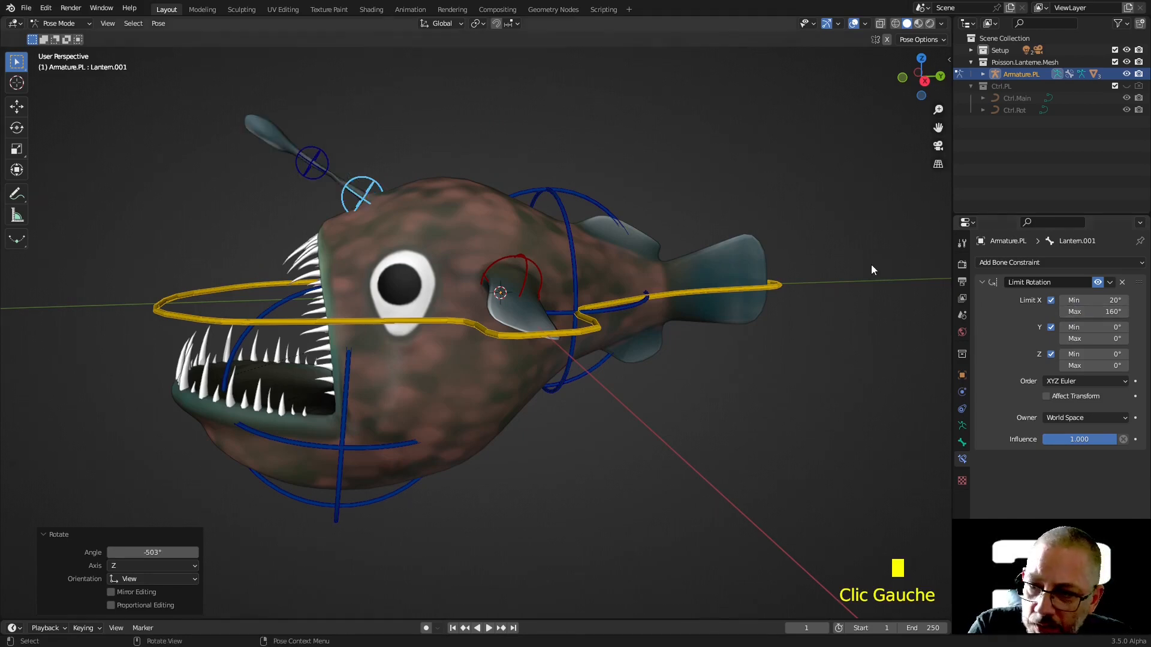
{"action": "key", "text": "r"}
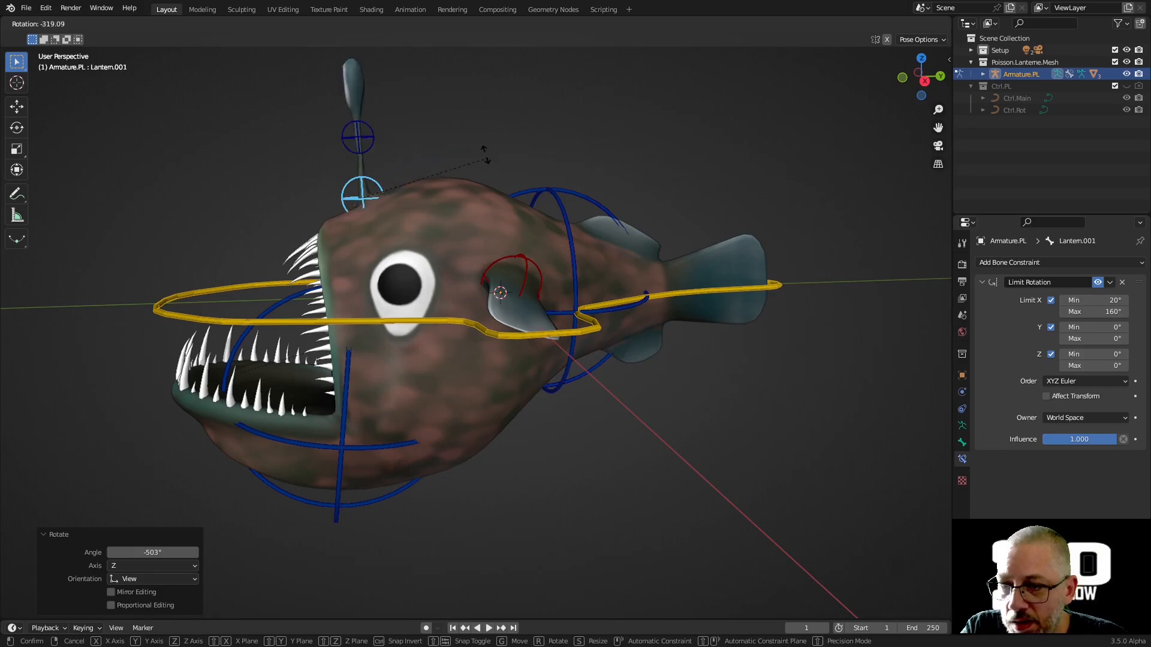
{"action": "left_click", "coordinate": [405, 93]}
Step: Switch from the armature to the fish mesh in Weight Paint and display the Lantern.001 vertex group
{"action": "scroll", "coordinate": [393, 180], "scroll_direction": "up", "scroll_amount": 3}
{"action": "middle_click_drag", "start_coordinate": [393, 185], "coordinate": [423, 229]}
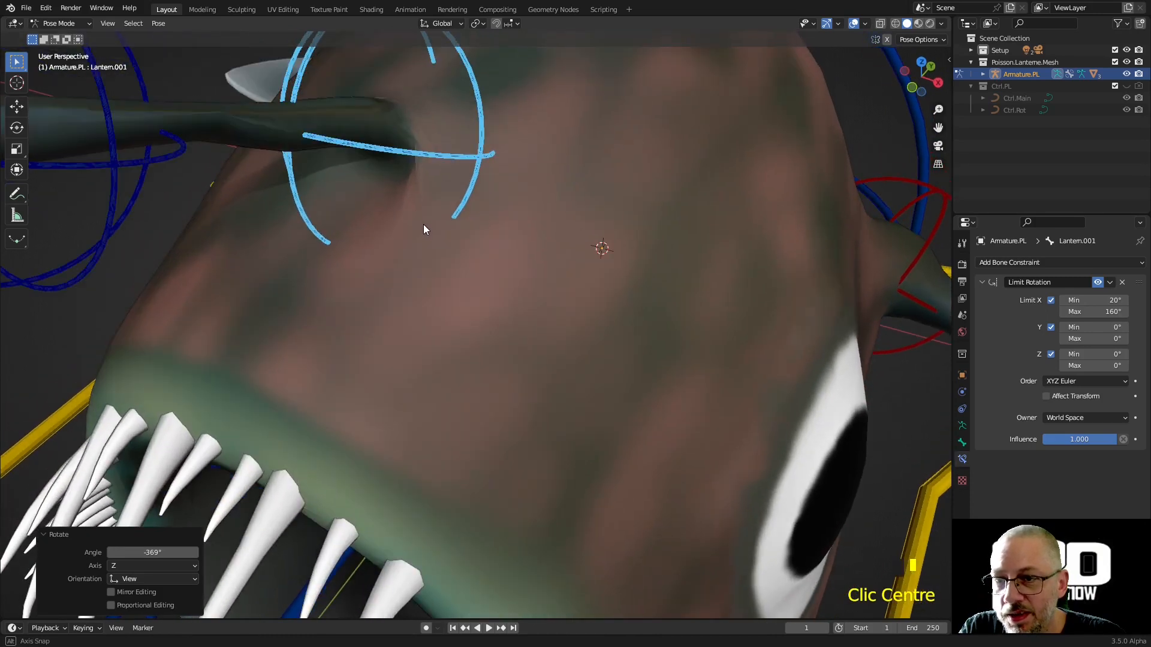
{"action": "left_click", "coordinate": [423, 273]}
{"action": "key", "text": "ctrl+Tab"}
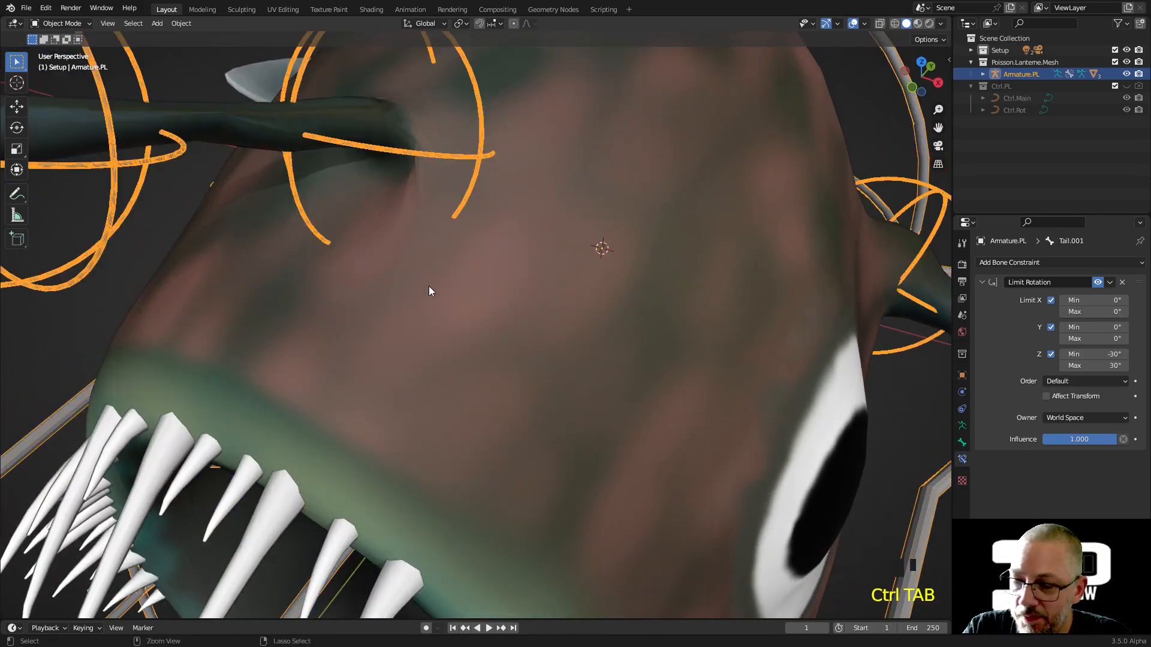
{"action": "left_click", "coordinate": [429, 287]}
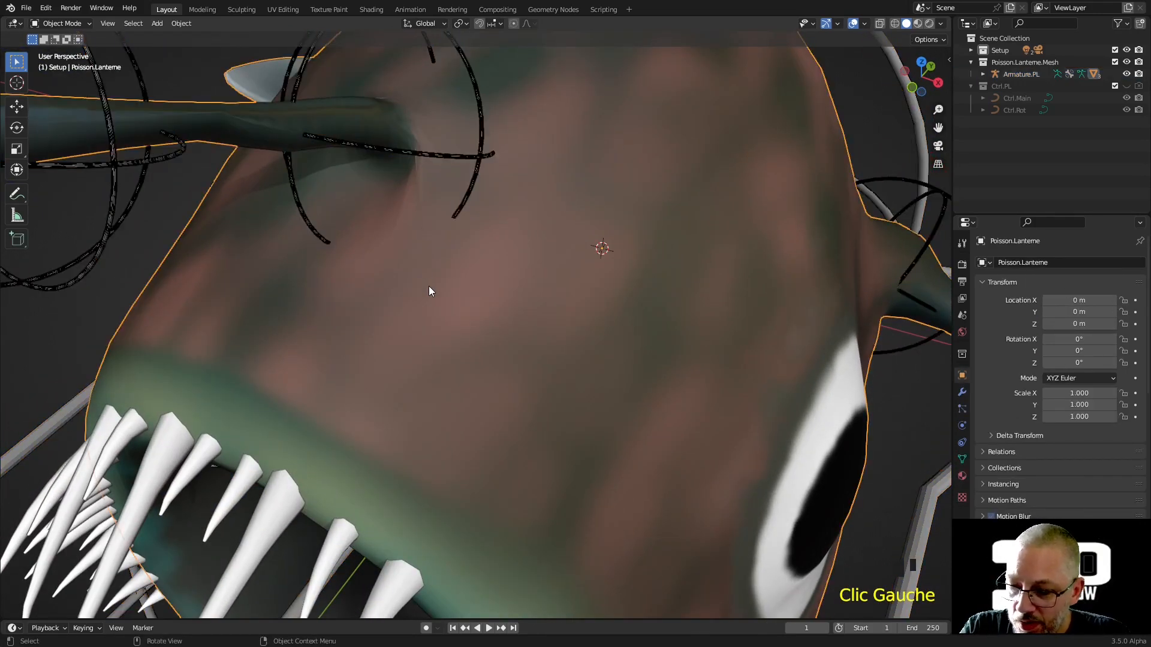
{"action": "key", "text": "ctrl+Tab"}
{"action": "left_click", "coordinate": [343, 243]}
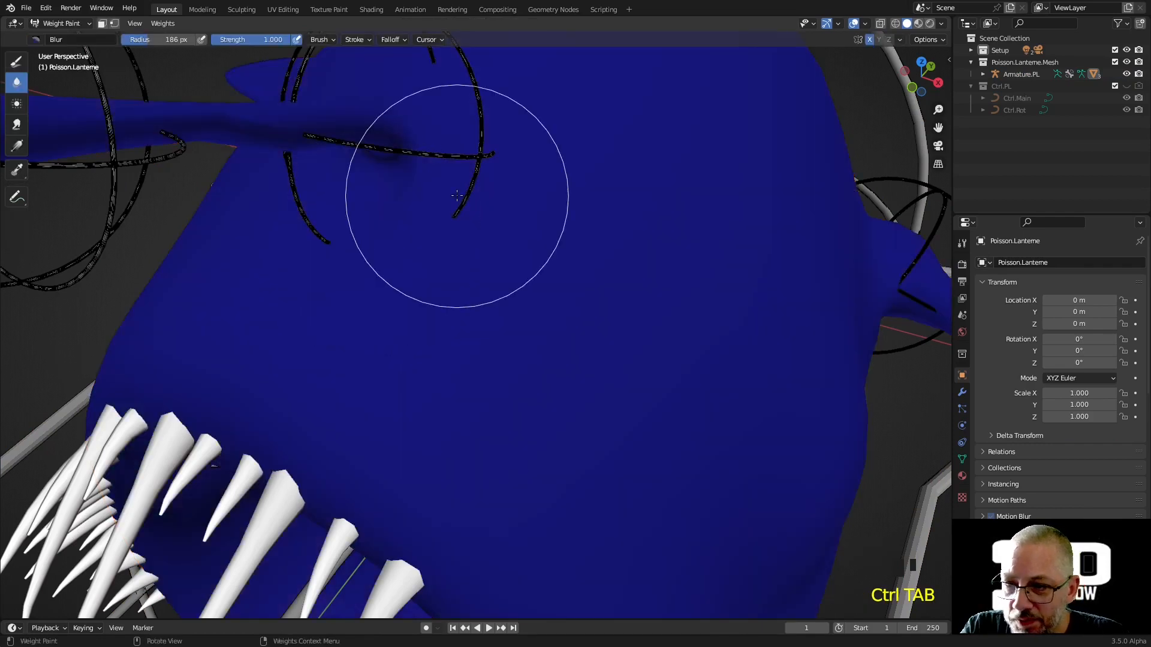
{"action": "right_click", "coordinate": [345, 149], "text": "shift"}
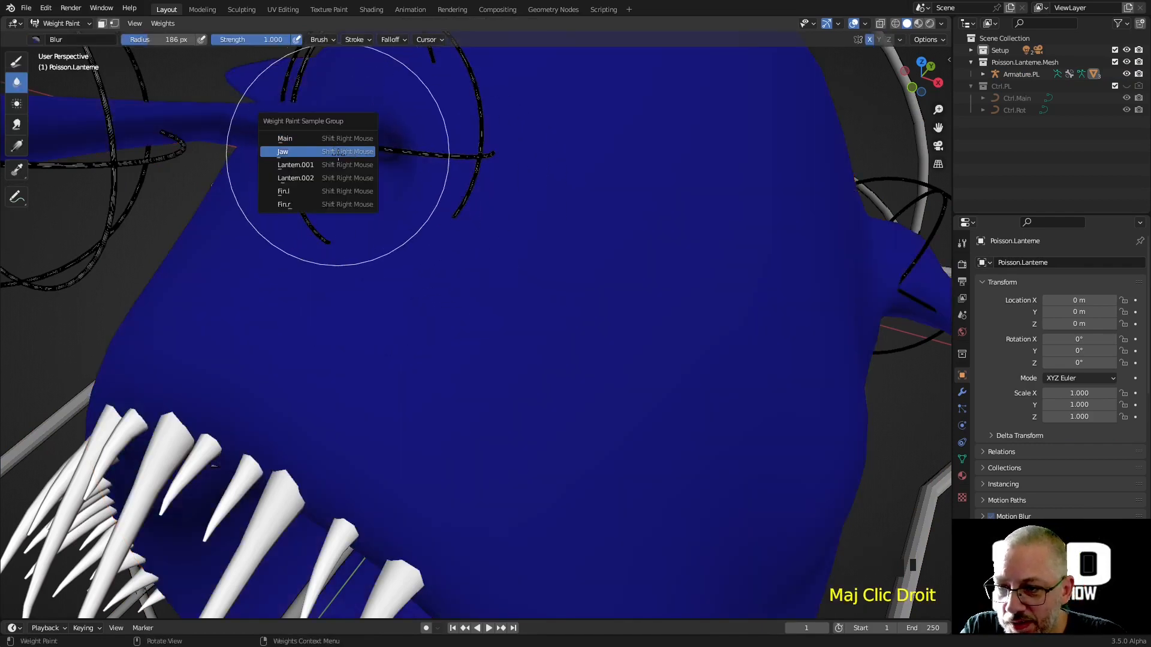
{"action": "left_click", "coordinate": [338, 165]}
Step: Reduce the Lantern.001 weights spreading onto the head around the stalk's base, using the Draw brush at weight 0
{"action": "middle_click_drag", "start_coordinate": [338, 162], "coordinate": [430, 249]}
{"action": "scroll", "coordinate": [393, 278], "scroll_direction": "up", "scroll_amount": 2}
{"action": "scroll", "coordinate": [360, 270], "scroll_direction": "down", "scroll_amount": 1}
{"action": "mouse_move", "coordinate": [270, 231]}
{"action": "left_mouse_down"}
{"action": "mouse_move", "coordinate": [311, 244]}
{"action": "mouse_move", "coordinate": [103, 86]}
{"action": "left_mouse_up"}
{"action": "left_click", "coordinate": [19, 65]}
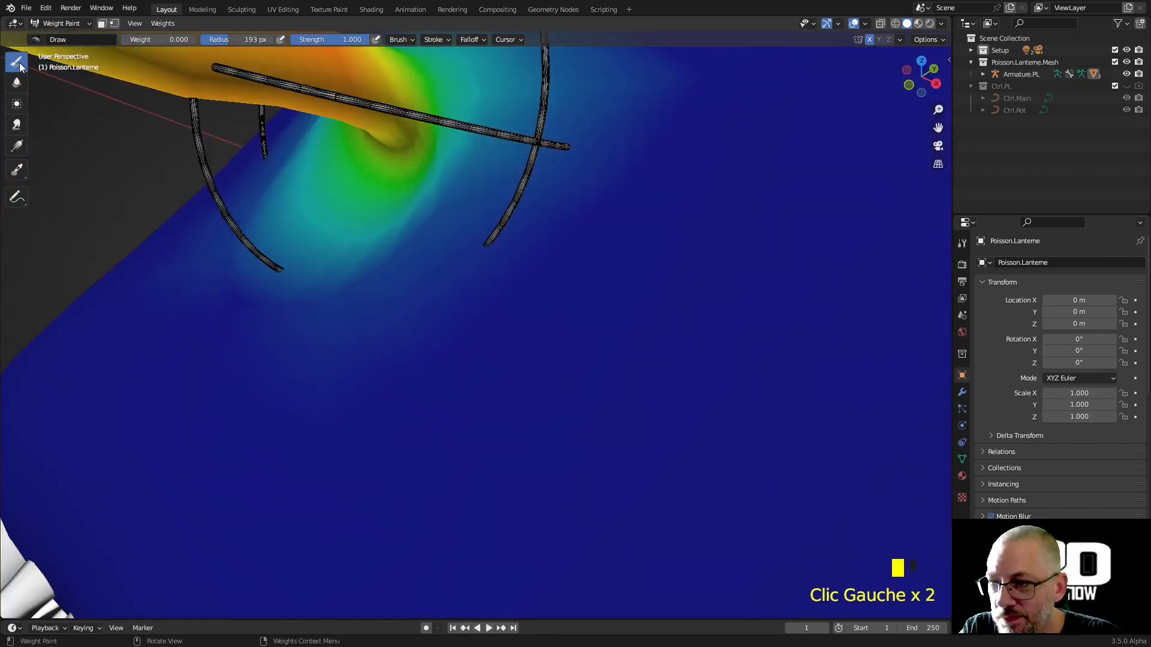
{"action": "left_click", "coordinate": [230, 230]}
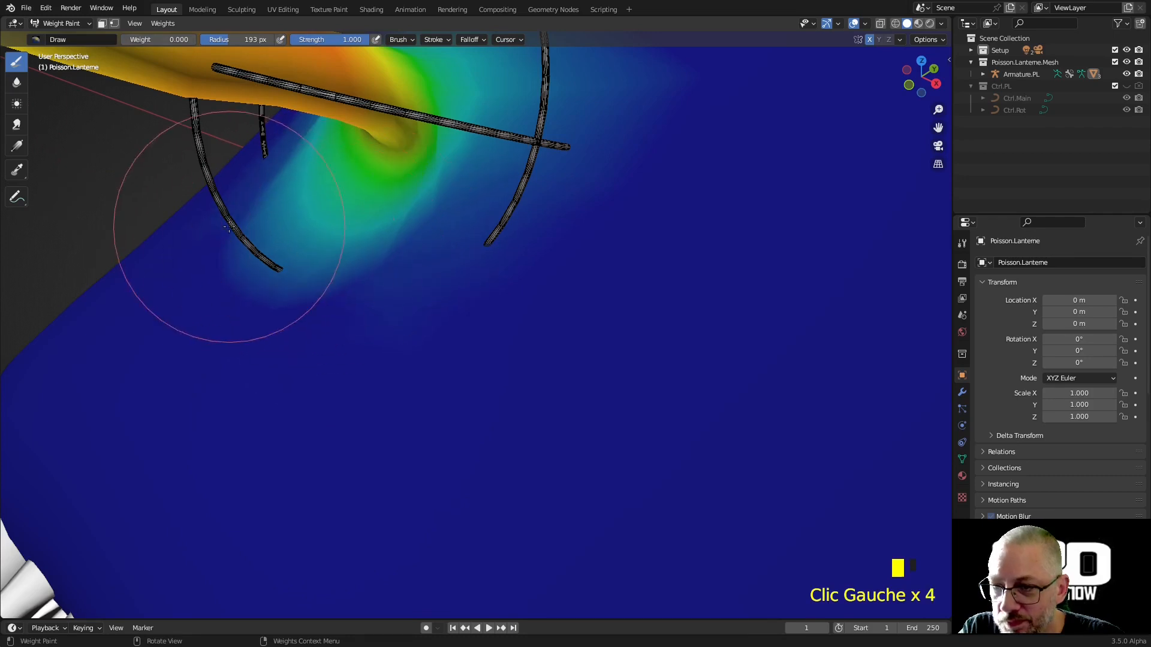
{"action": "scroll", "coordinate": [276, 283], "scroll_direction": "down", "scroll_amount": 3}
{"action": "middle_click_drag", "start_coordinate": [476, 334], "coordinate": [359, 329]}
{"action": "left_click", "coordinate": [282, 385]}
{"action": "left_click", "coordinate": [262, 410]}
{"action": "mouse_move", "coordinate": [393, 267]}
{"action": "middle_mouse_down"}
{"action": "mouse_move", "coordinate": [480, 256]}
{"action": "mouse_move", "coordinate": [516, 214]}
{"action": "middle_mouse_up"}
{"action": "left_click", "coordinate": [513, 164]}
{"action": "left_click", "coordinate": [723, 148]}
Step: Paint weight 0 around the stalk's base on the opposite side of the head, and undo the last stroke
{"action": "mouse_move", "coordinate": [723, 149]}
{"action": "middle_mouse_down"}
{"action": "mouse_move", "coordinate": [743, 179]}
{"action": "mouse_move", "coordinate": [733, 325]}
{"action": "mouse_move", "coordinate": [675, 326]}
{"action": "middle_mouse_up"}
{"action": "scroll", "coordinate": [733, 325], "scroll_direction": "up", "scroll_amount": 2}
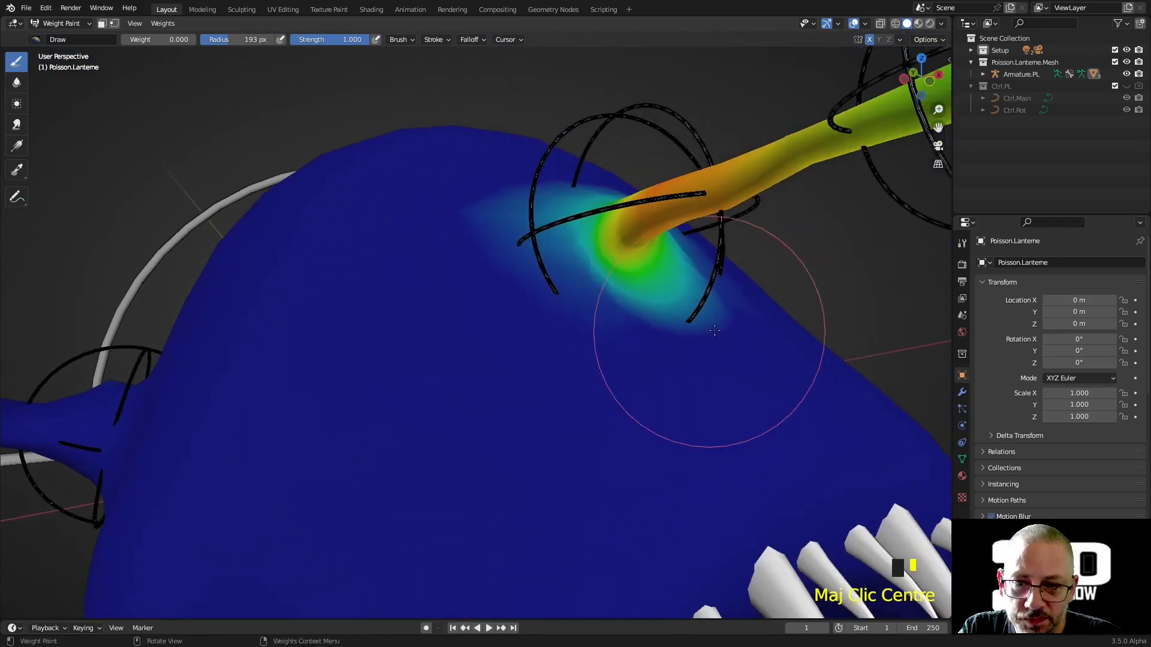
{"action": "scroll", "coordinate": [719, 309], "scroll_direction": "up", "scroll_amount": 1}
{"action": "left_click", "coordinate": [730, 281]}
{"action": "left_click", "coordinate": [753, 291]}
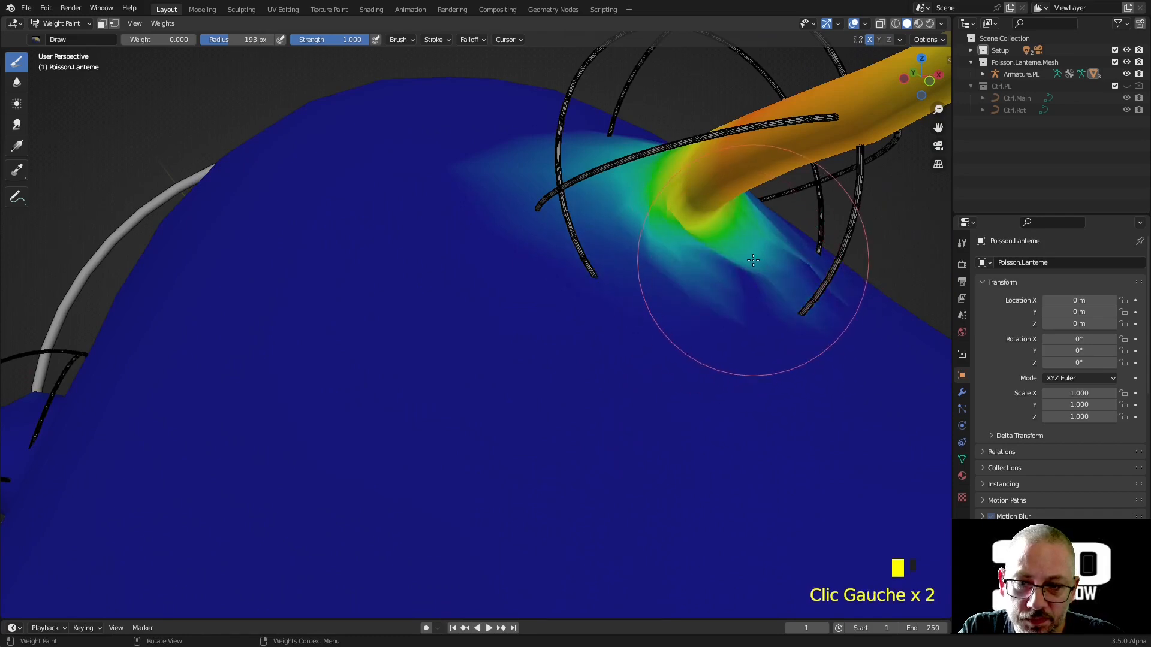
{"action": "left_click", "coordinate": [749, 265]}
{"action": "left_click", "coordinate": [727, 274]}
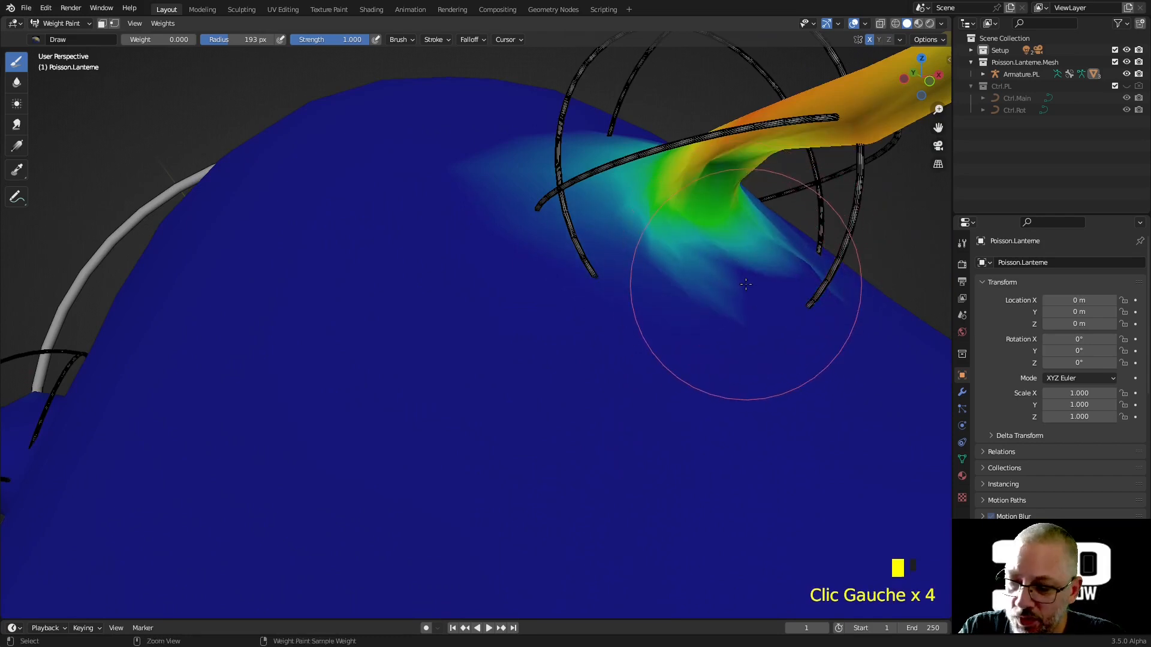
{"action": "key", "text": "ctrl+z"}
Step: Blur the Lantern.001 weight transition between the stalk's base and the head on that side
{"action": "scroll", "coordinate": [771, 303], "scroll_direction": "up", "scroll_amount": 2}
{"action": "middle_click_drag", "start_coordinate": [786, 314], "coordinate": [740, 330], "text": "shift"}
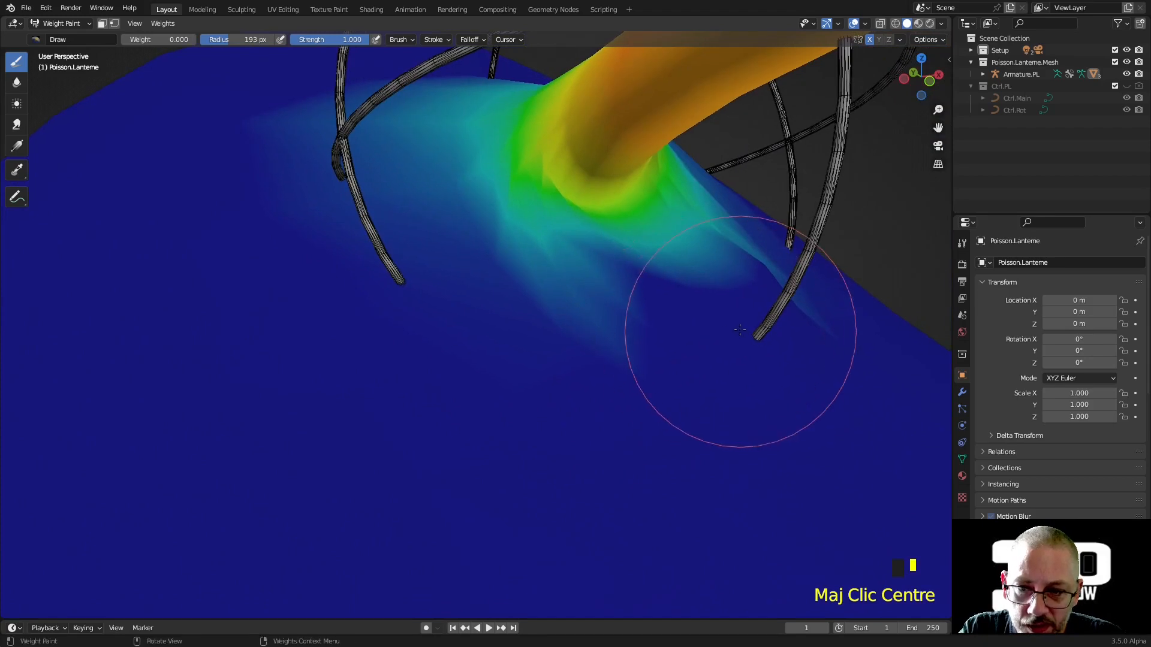
{"action": "left_click", "coordinate": [17, 83]}
{"action": "left_click", "coordinate": [738, 282]}
{"action": "left_click", "coordinate": [722, 272]}
{"action": "left_click", "coordinate": [712, 264]}
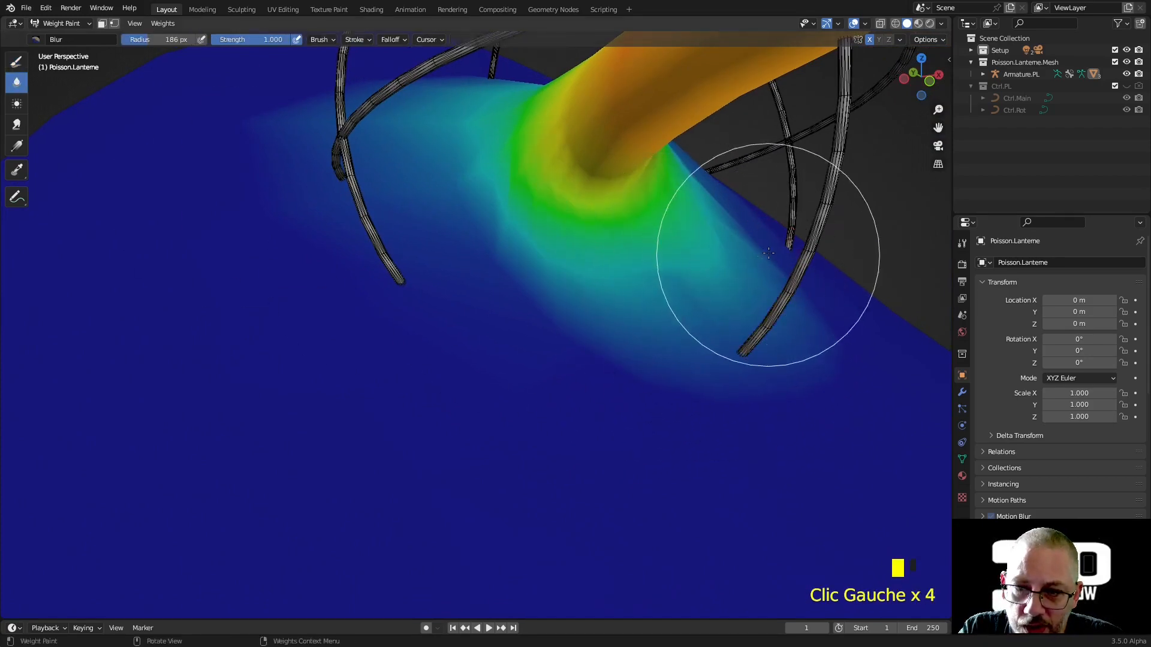
Step: Return to Object Mode and select the armature together with the fish mesh, keeping the mesh active
{"action": "middle_click_drag", "start_coordinate": [768, 252], "coordinate": [663, 264]}
{"action": "scroll", "coordinate": [591, 276], "scroll_direction": "down", "scroll_amount": 2}
{"action": "middle_click_drag", "start_coordinate": [591, 275], "coordinate": [459, 273]}
{"action": "scroll", "coordinate": [501, 288], "scroll_direction": "down", "scroll_amount": 2}
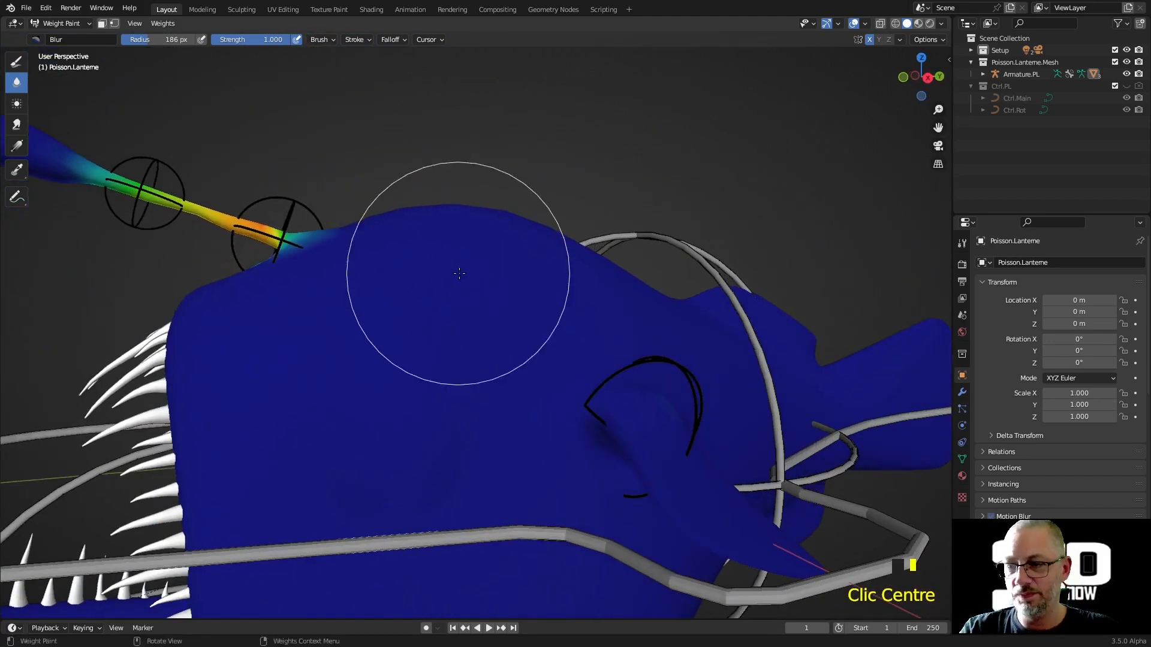
{"action": "scroll", "coordinate": [459, 273], "scroll_direction": "down", "scroll_amount": 3}
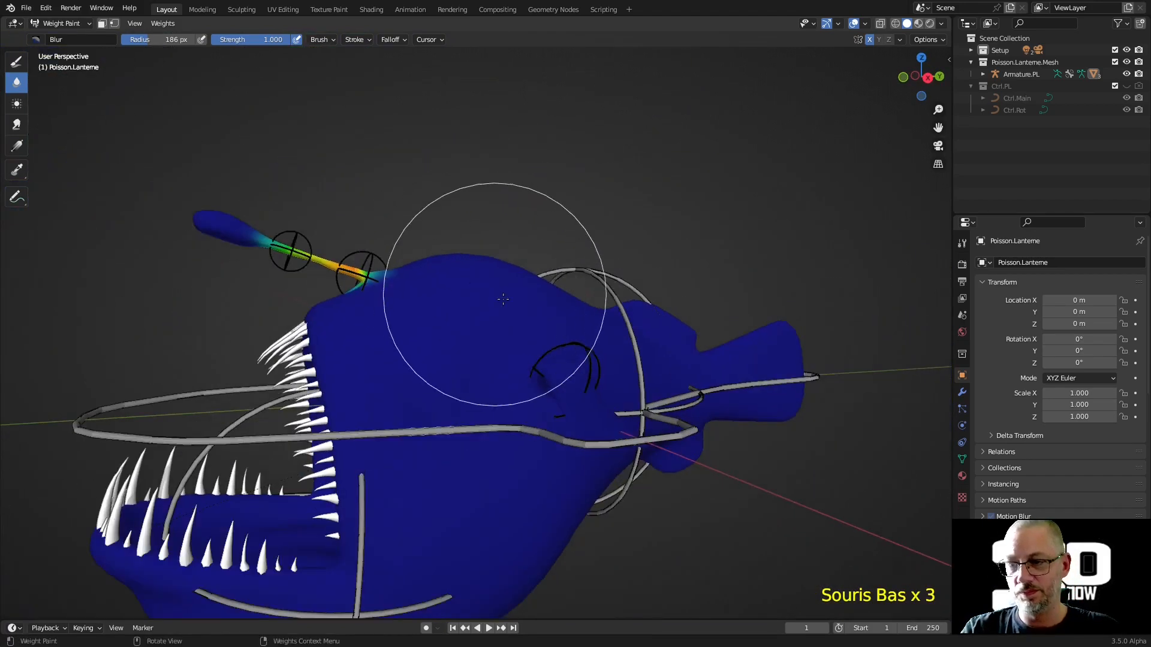
{"action": "left_click", "coordinate": [291, 235], "text": "ctrl"}
{"action": "left_click", "coordinate": [60, 24]}
{"action": "left_click", "coordinate": [62, 32]}
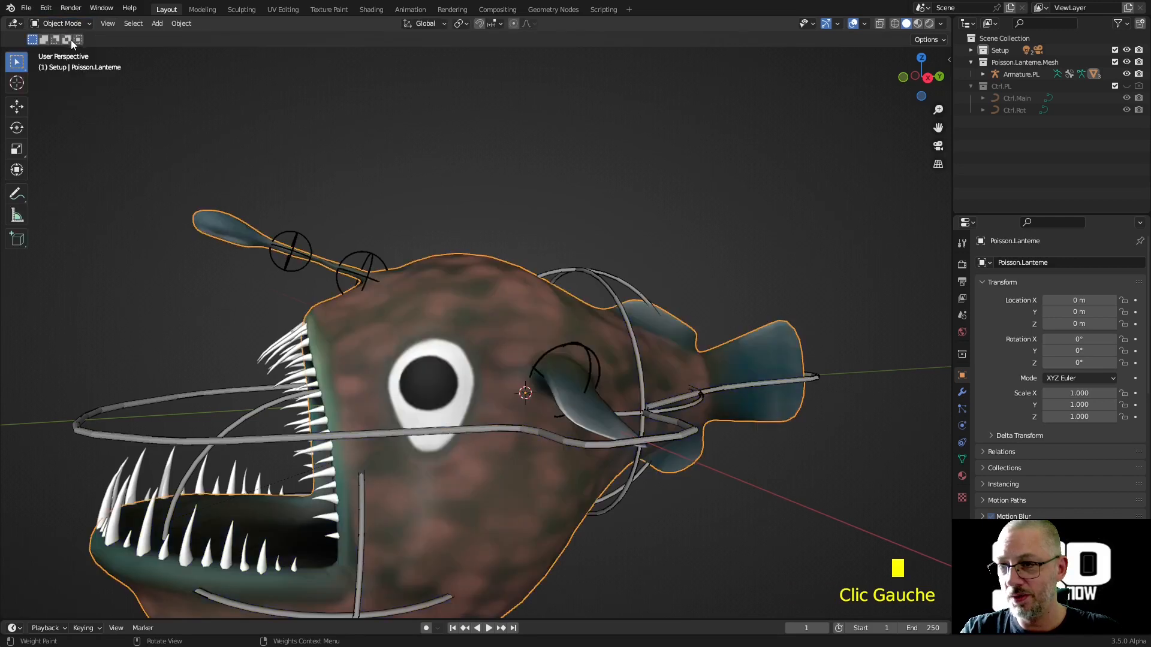
{"action": "left_click", "coordinate": [292, 235]}
{"action": "left_click", "coordinate": [256, 228], "text": "shift"}
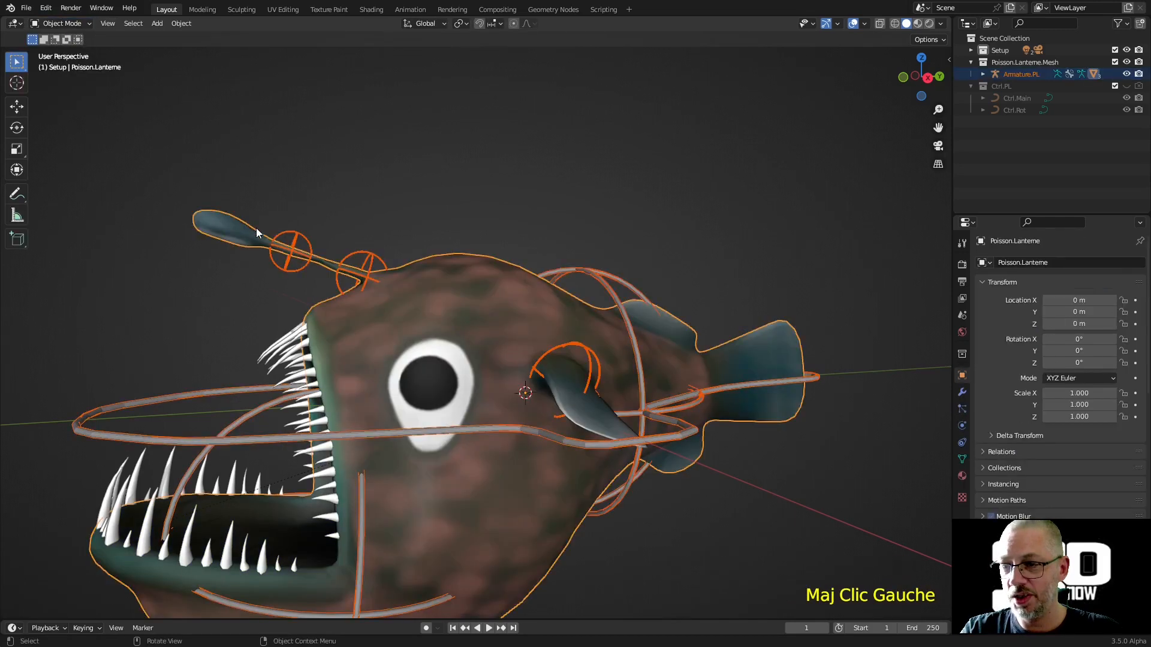
Step: Enter Weight Paint, make the Lantern.002 bone active, and test-rotate it to check how the lantern's tip bends
{"action": "key", "text": "ctrl+Tab"}
{"action": "left_click", "coordinate": [196, 194]}
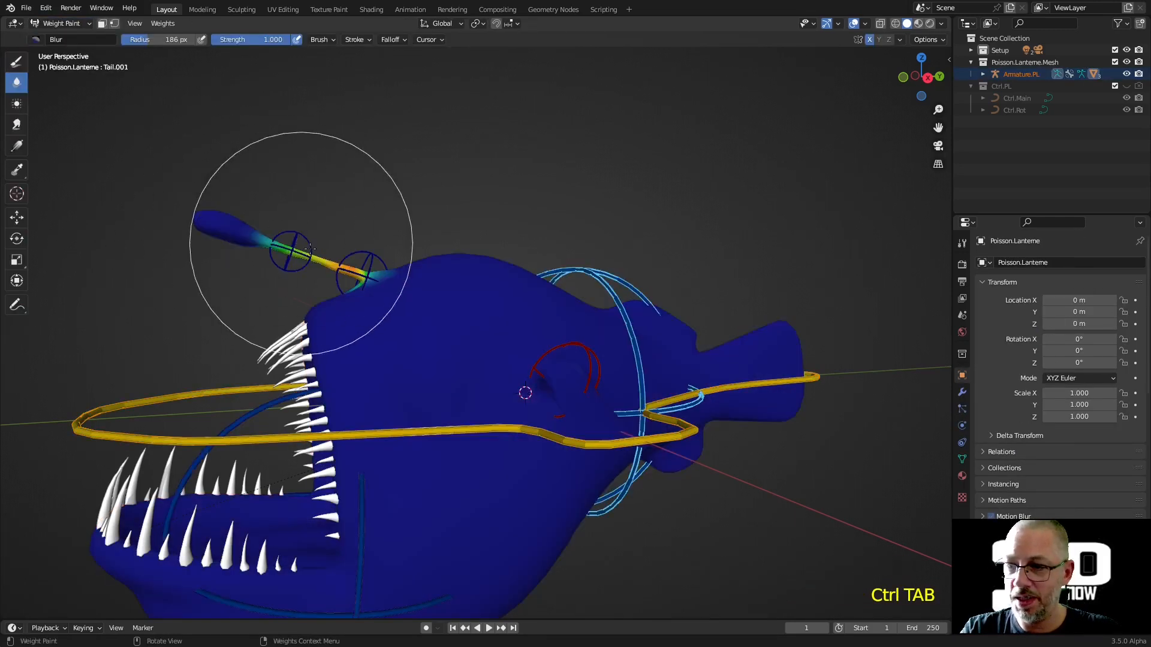
{"action": "left_click", "coordinate": [301, 238], "text": "ctrl"}
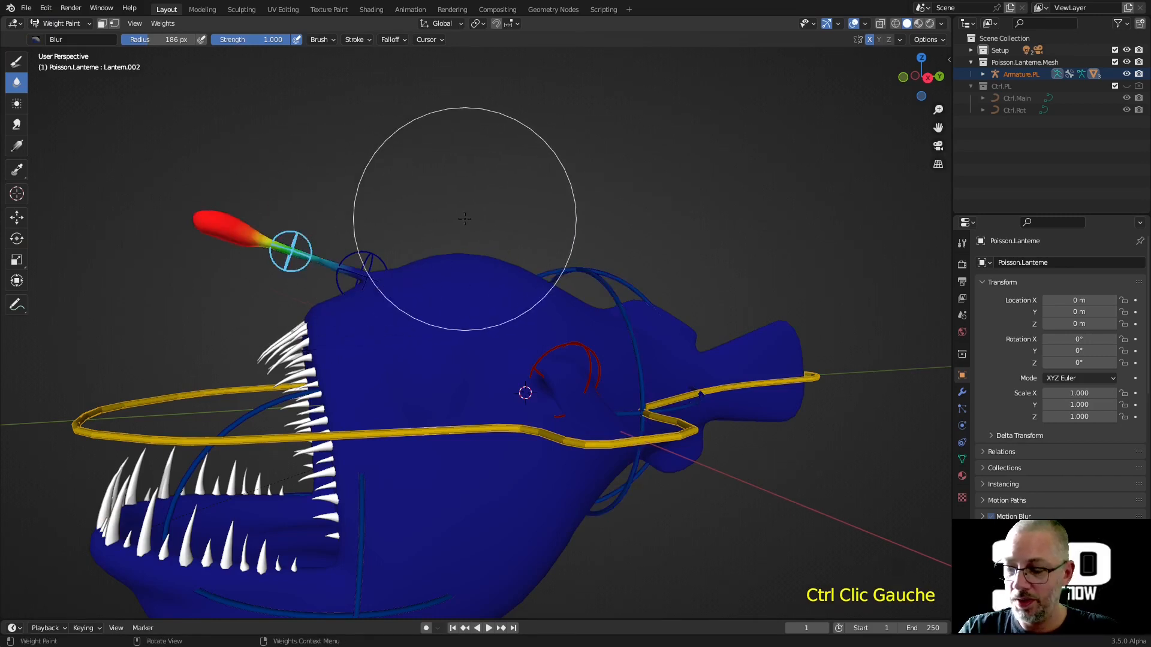
{"action": "key", "text": "r"}
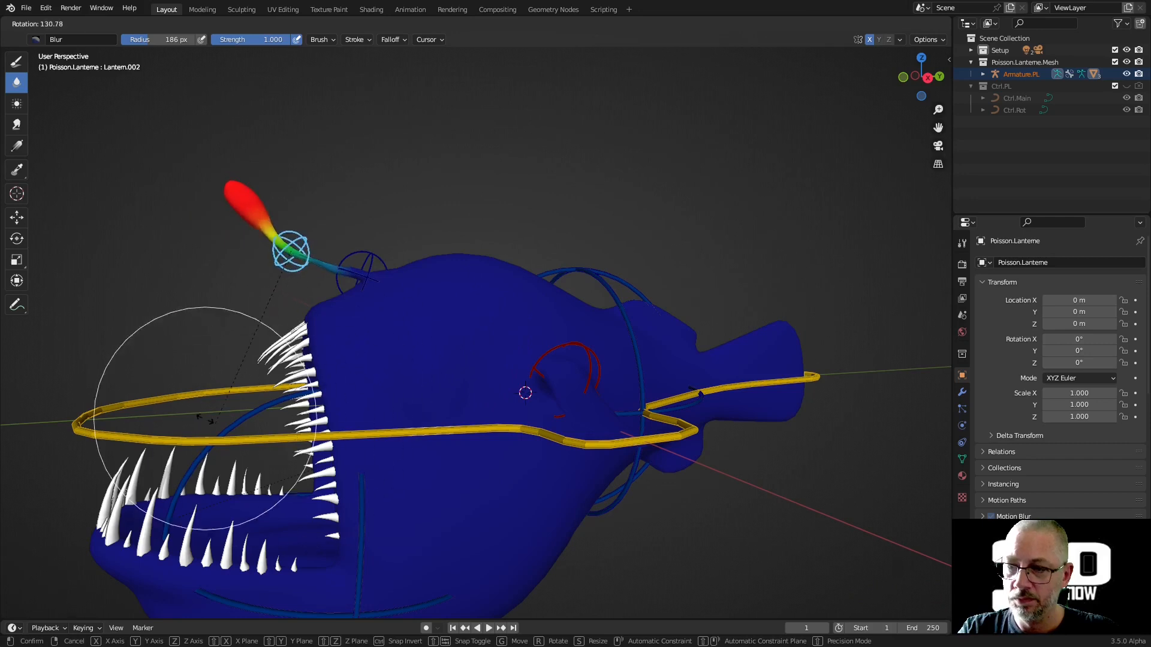
{"action": "left_click", "coordinate": [391, 314]}
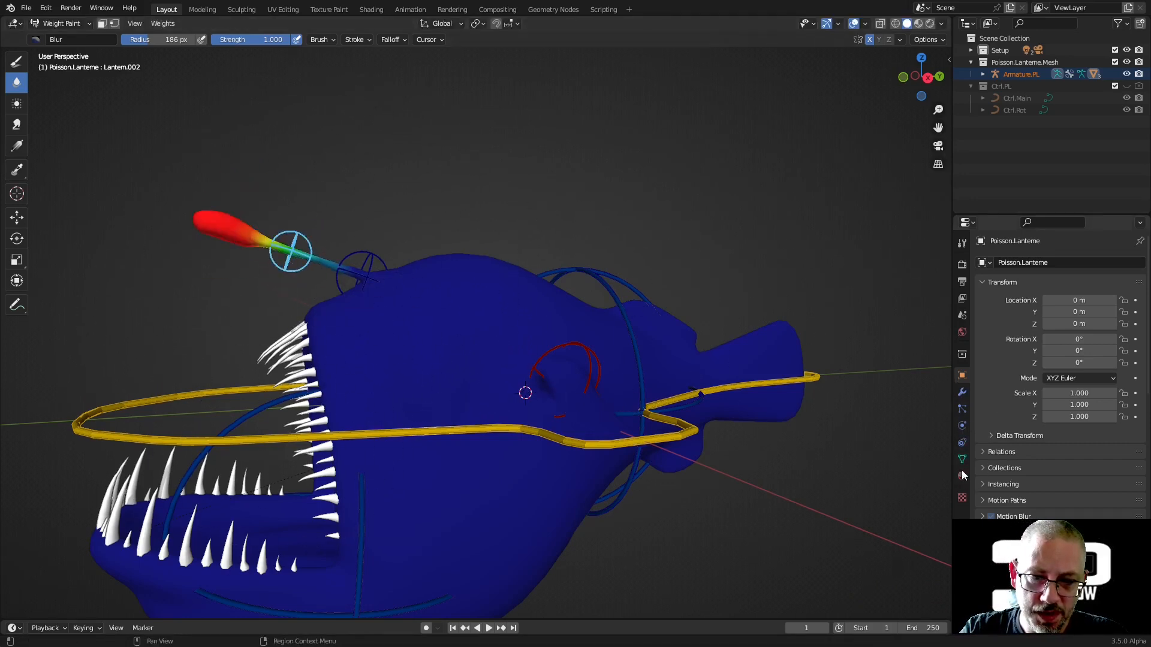
Step: Leave Weight Paint for Object Mode and select only the armature
{"action": "mouse_move", "coordinate": [422, 290]}
{"action": "middle_mouse_down"}
{"action": "mouse_move", "coordinate": [527, 292]}
{"action": "mouse_move", "coordinate": [492, 330]}
{"action": "mouse_move", "coordinate": [446, 347]}
{"action": "mouse_move", "coordinate": [580, 319]}
{"action": "mouse_move", "coordinate": [564, 317]}
{"action": "middle_mouse_up"}
{"action": "mouse_move", "coordinate": [308, 334]}
{"action": "middle_mouse_down"}
{"action": "mouse_move", "coordinate": [479, 311]}
{"action": "mouse_move", "coordinate": [168, 105]}
{"action": "middle_mouse_up"}
{"action": "left_click", "coordinate": [66, 24]}
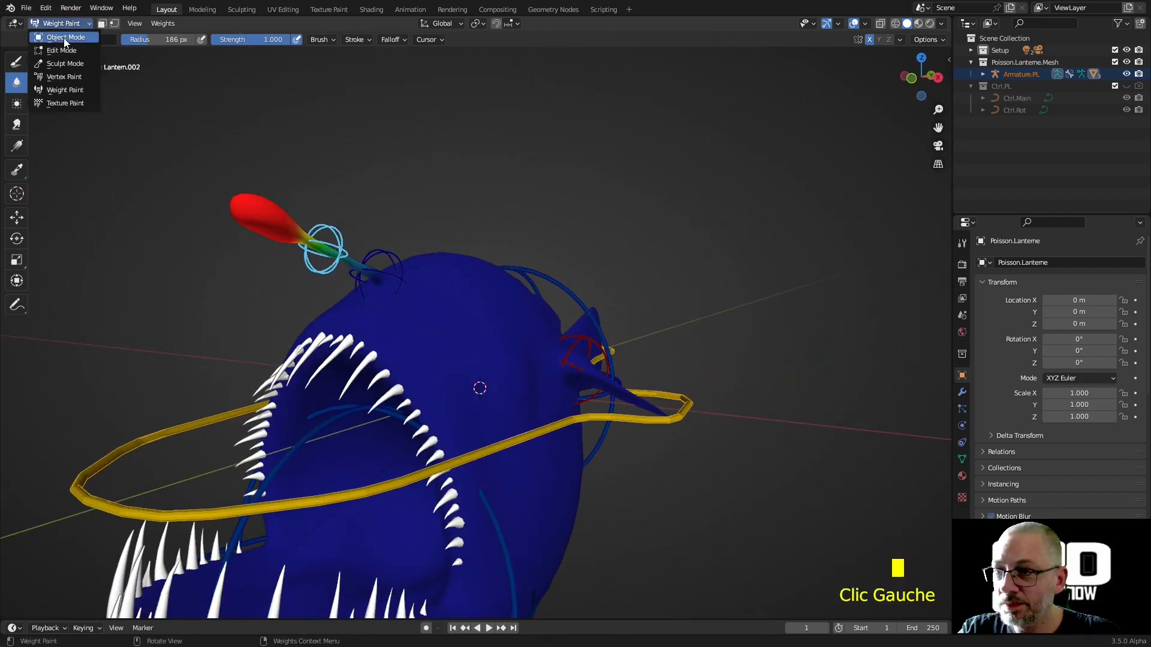
{"action": "left_click", "coordinate": [64, 37]}
{"action": "scroll", "coordinate": [466, 237], "scroll_direction": "down", "scroll_amount": 3}
{"action": "middle_click_drag", "start_coordinate": [466, 236], "coordinate": [410, 222]}
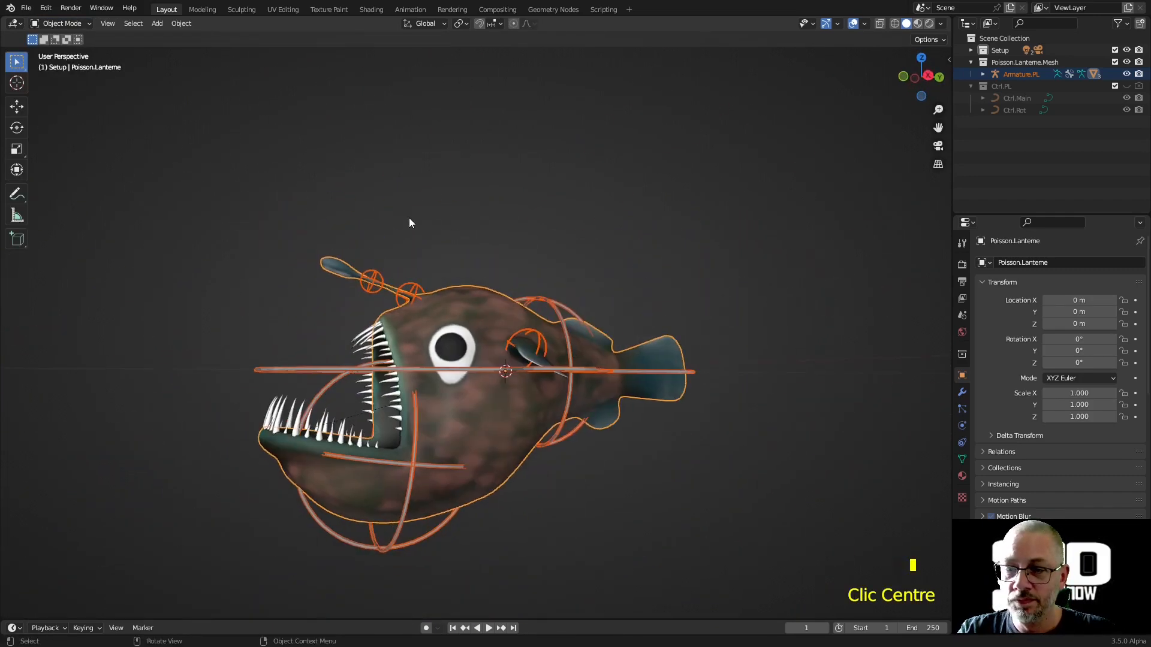
{"action": "left_click", "coordinate": [406, 284]}
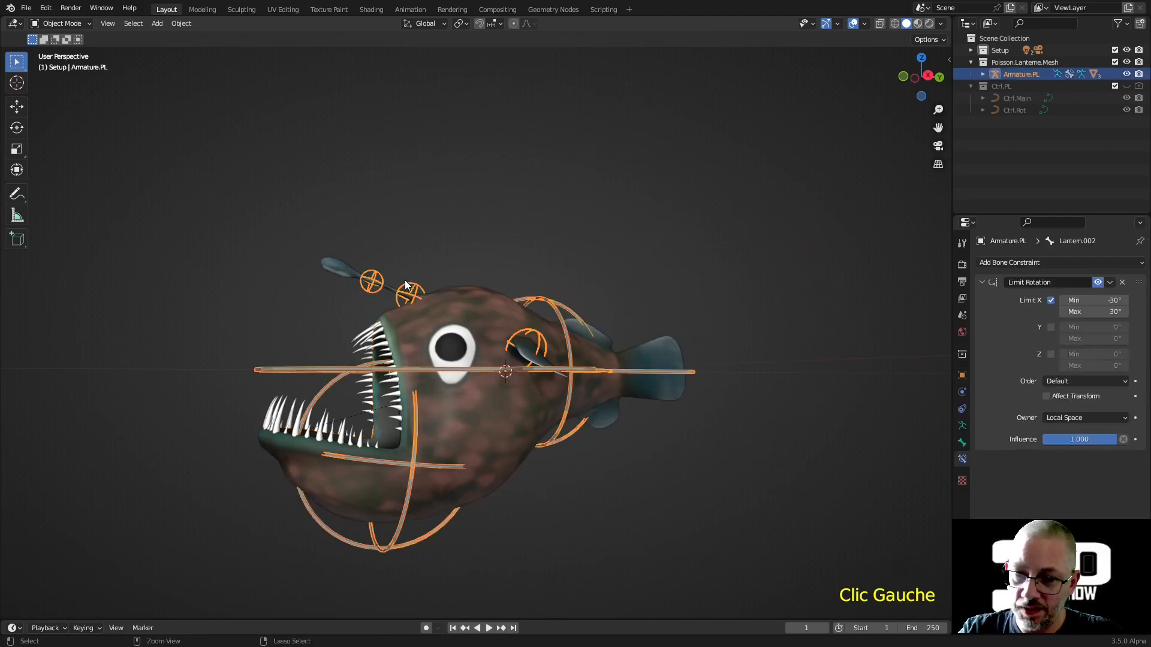
Step: Put the armature in Pose Mode and clear the rotation of all its bones
{"action": "key", "text": "ctrl+Tab"}
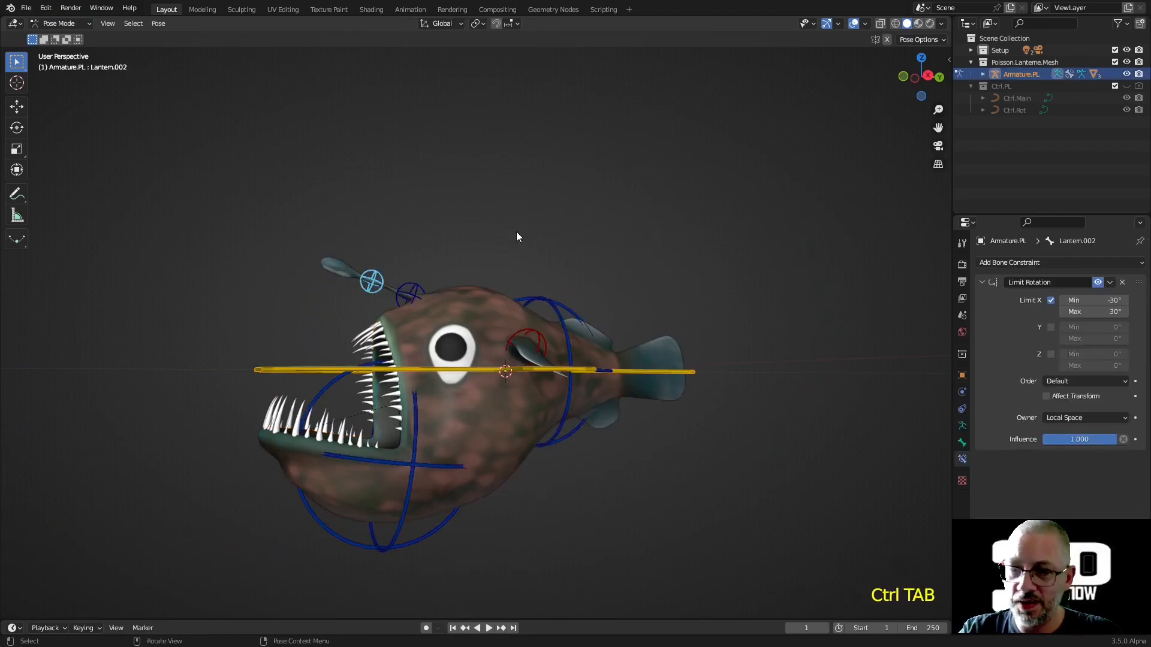
{"action": "key", "text": "a"}
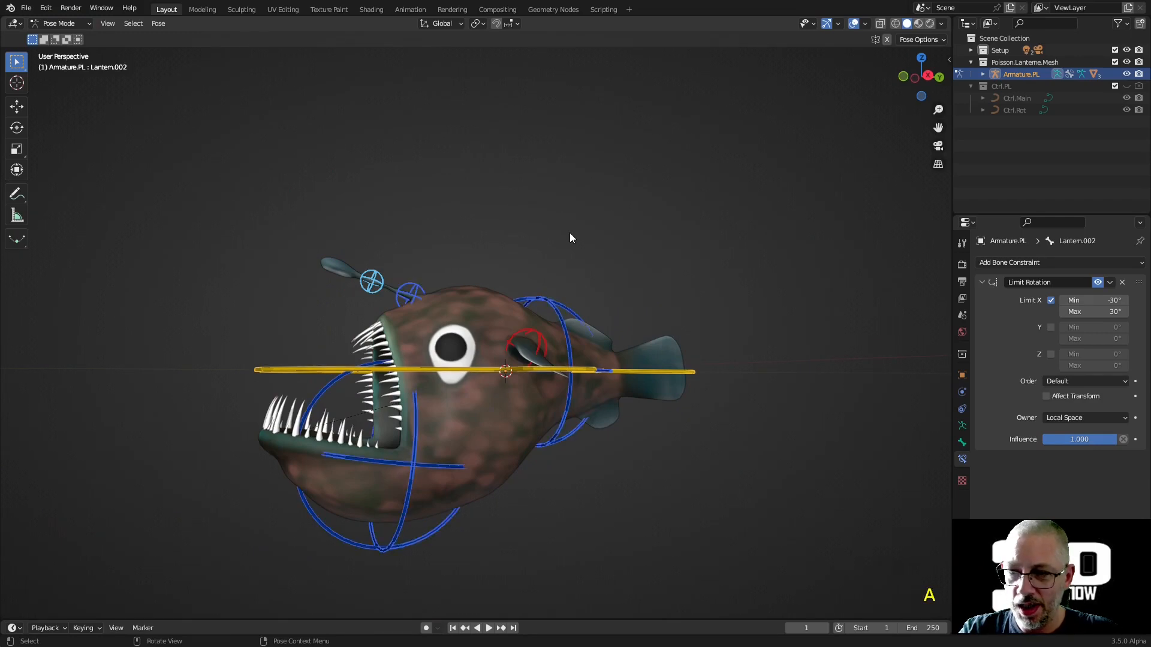
{"action": "key", "text": "alt+r"}
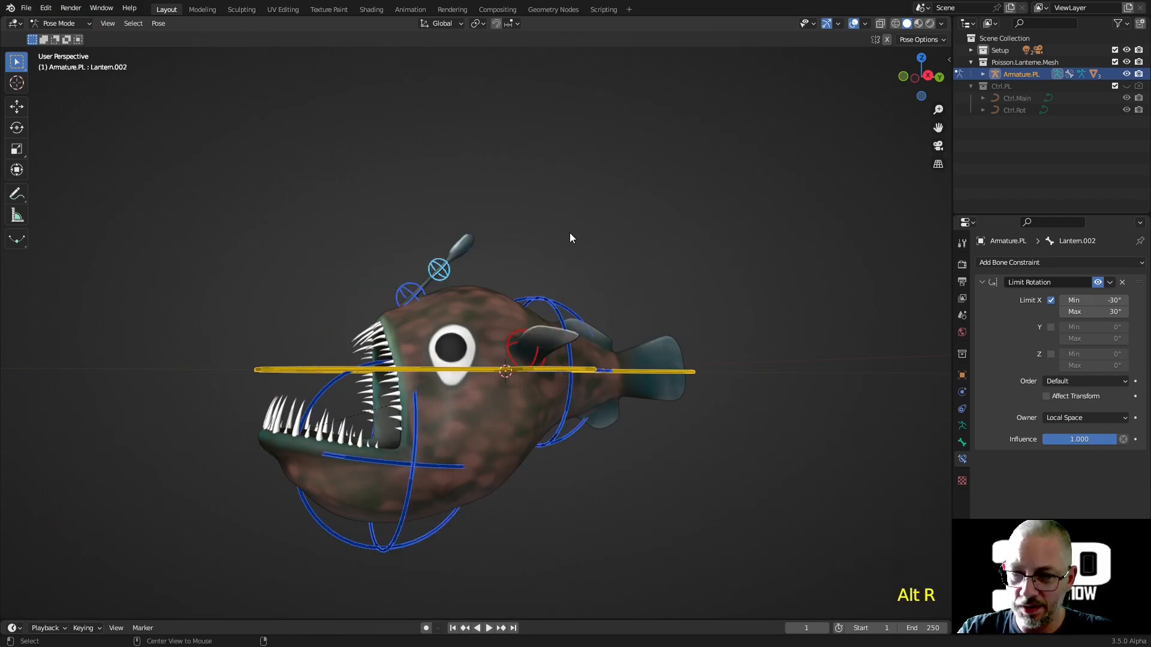
Step: Select the Jaw bone and rotate it about 87° in the view to test the closed mouth
{"action": "middle_click_drag", "start_coordinate": [583, 203], "coordinate": [560, 255]}
{"action": "left_click", "coordinate": [398, 477]}
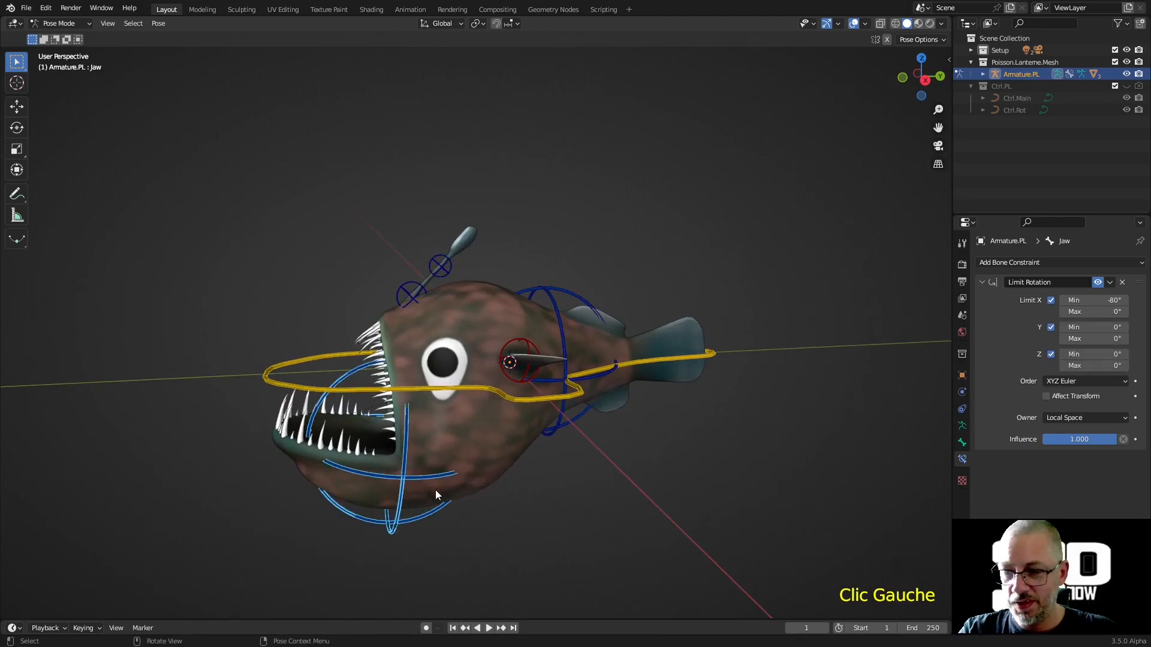
{"action": "key", "text": "r"}
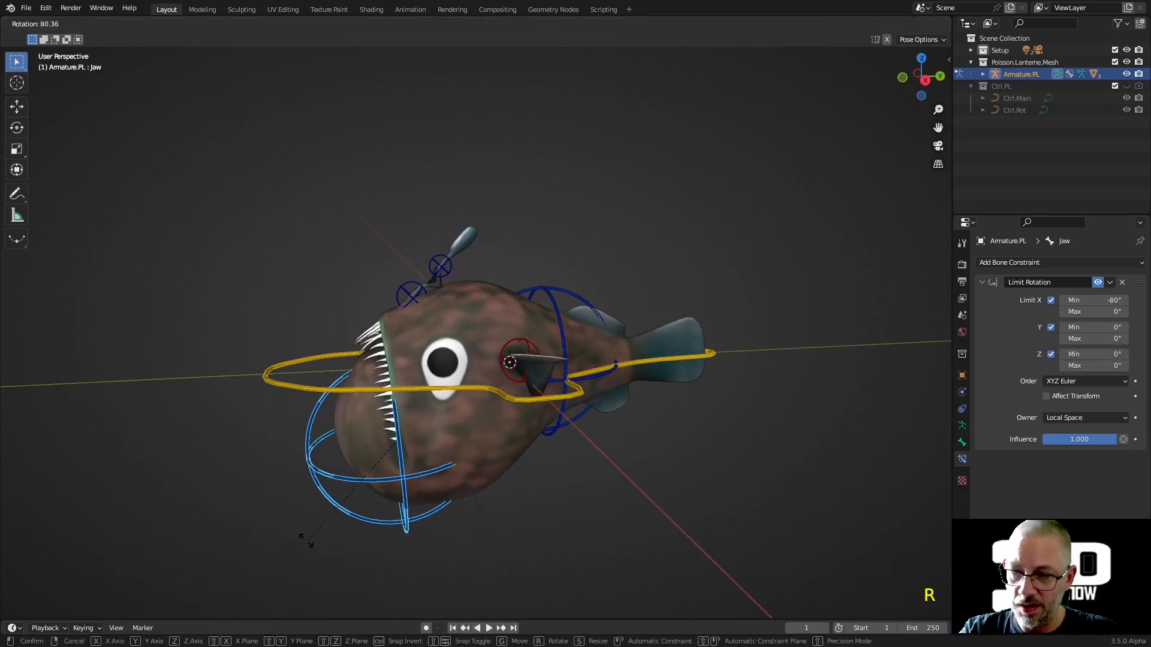
{"action": "left_click", "coordinate": [286, 537]}
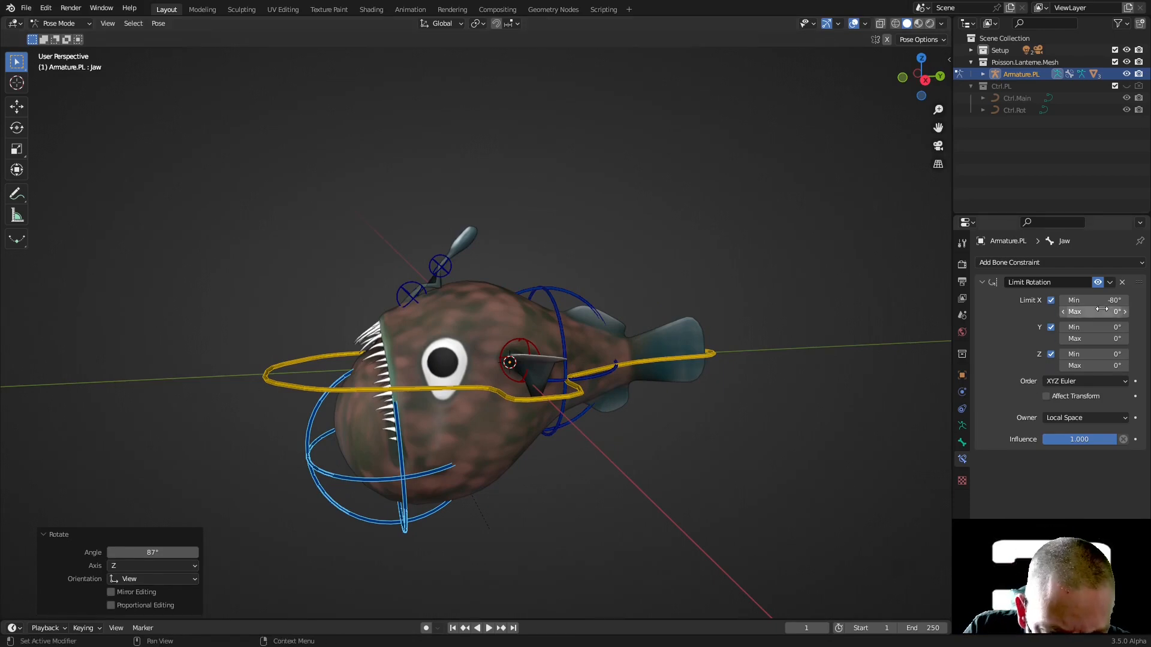
Step: Set the minimum X angle of the Jaw bone's Limit Rotation constraint to -60°
{"action": "left_click_drag", "start_coordinate": [1103, 301], "coordinate": [1150, 301], "text": "shift"}
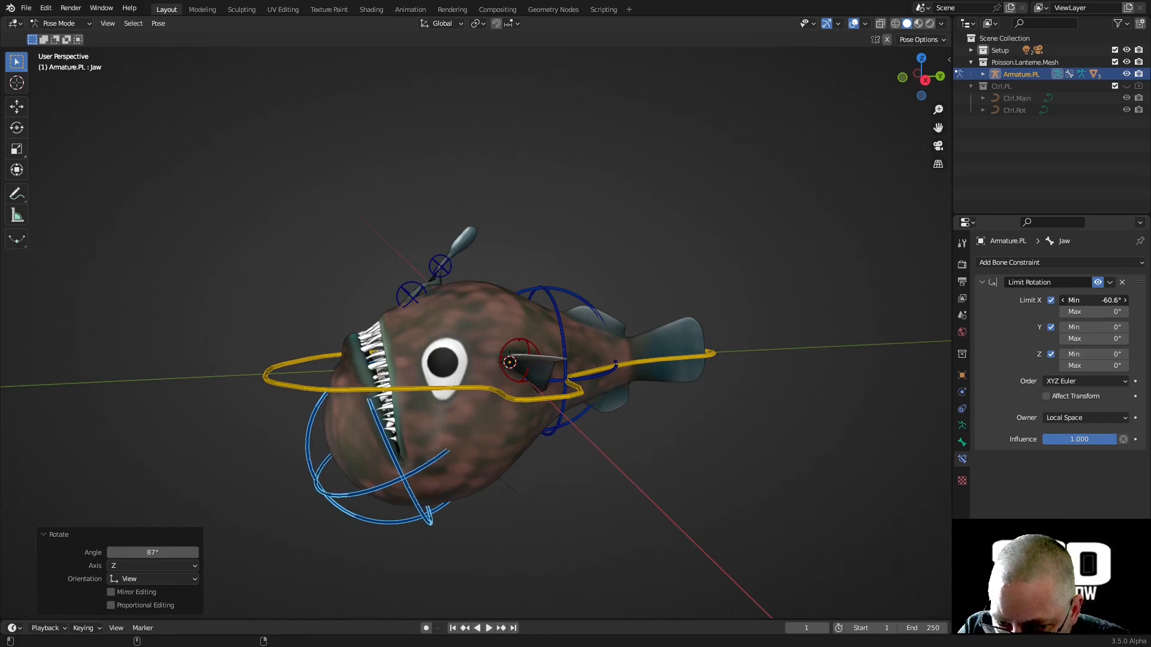
{"action": "left_click", "coordinate": [1108, 304]}
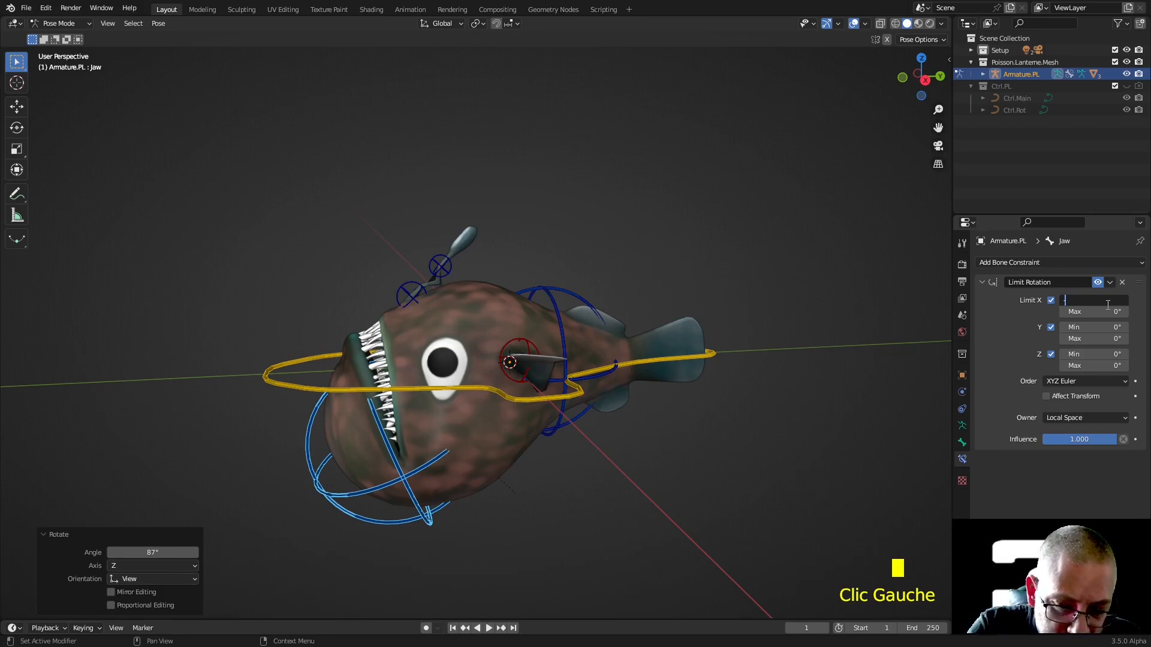
{"action": "key", "text": "Return"}
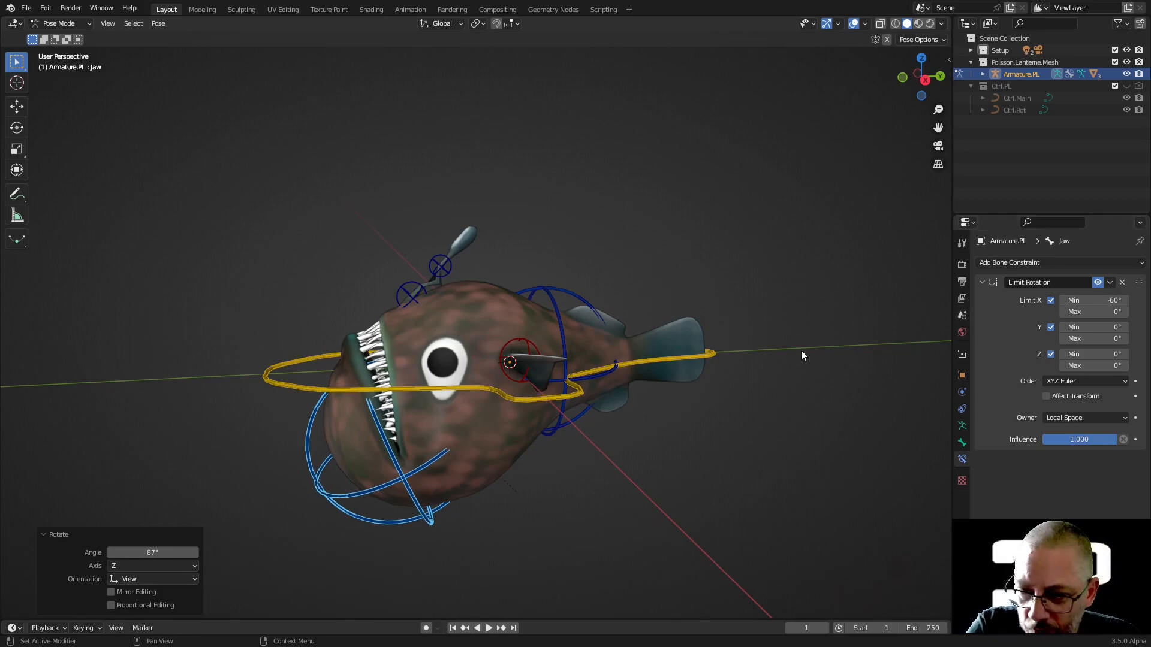
Step: Inspect the closed jaw, clear the rotation of all bones, and return the armature to Object Mode
{"action": "middle_click_drag", "start_coordinate": [474, 436], "coordinate": [502, 386]}
{"action": "scroll", "coordinate": [502, 389], "scroll_direction": "down", "scroll_amount": 1}
{"action": "scroll", "coordinate": [553, 342], "scroll_direction": "up", "scroll_amount": 2}
{"action": "middle_click_drag", "start_coordinate": [556, 350], "coordinate": [567, 384], "text": "shift"}
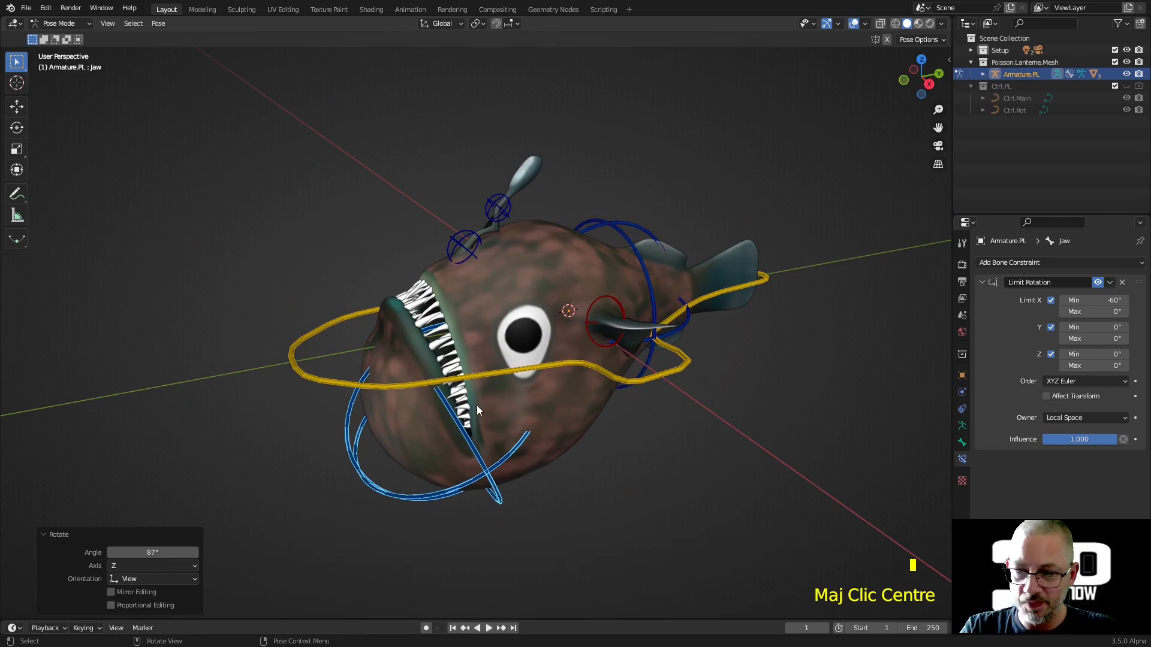
{"action": "key", "text": "a"}
{"action": "key", "text": "alt+r"}
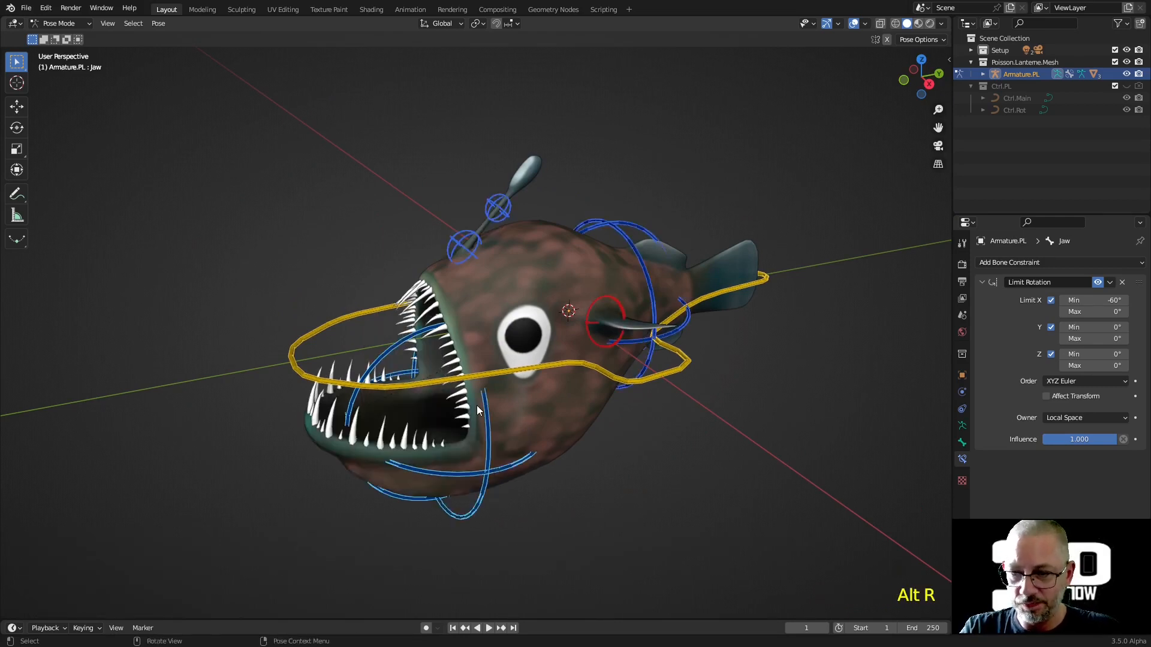
{"action": "key", "text": "ctrl+Tab"}
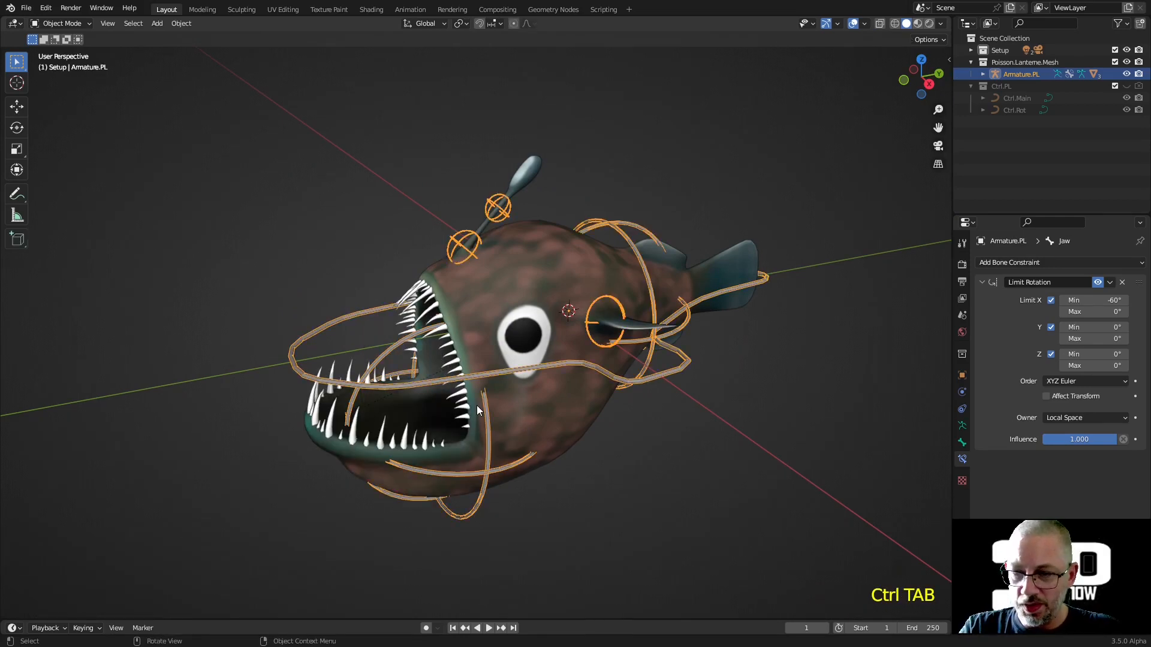
Step: Deselect the armature and save the scene as the incremented file ABA_2023_Hauts-fonds_Poisson-Lanterne.019.blend
{"action": "left_click", "coordinate": [239, 276]}
{"action": "key", "text": "shift+ctrl+s"}
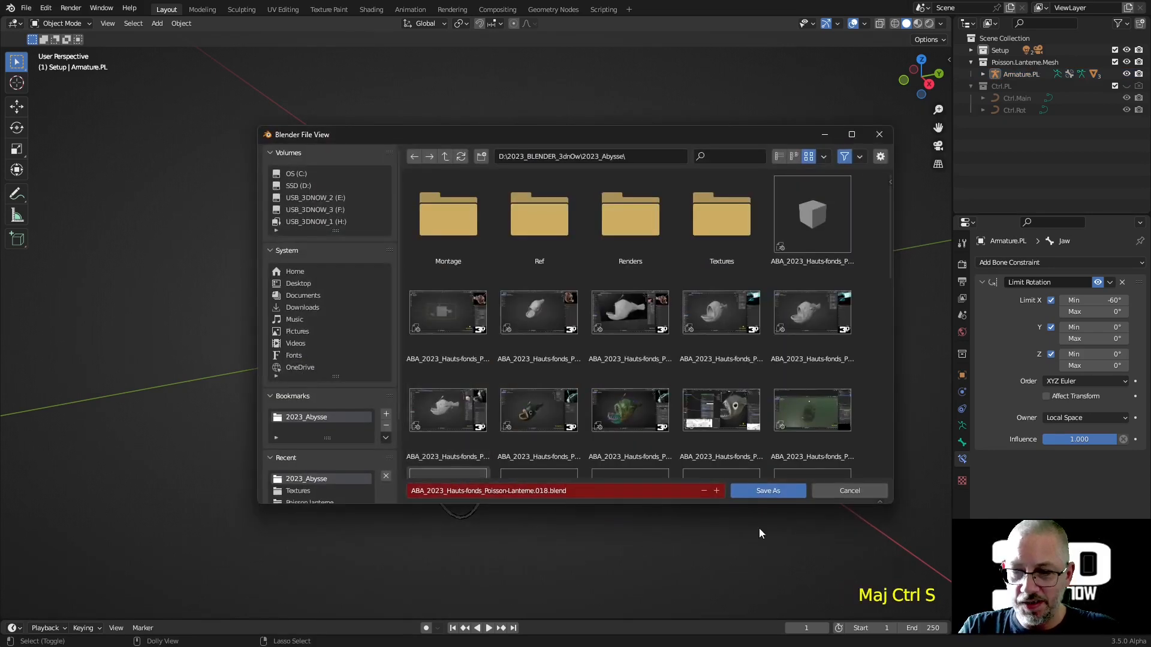
{"action": "left_click", "coordinate": [716, 491]}
{"action": "left_click", "coordinate": [762, 496]}
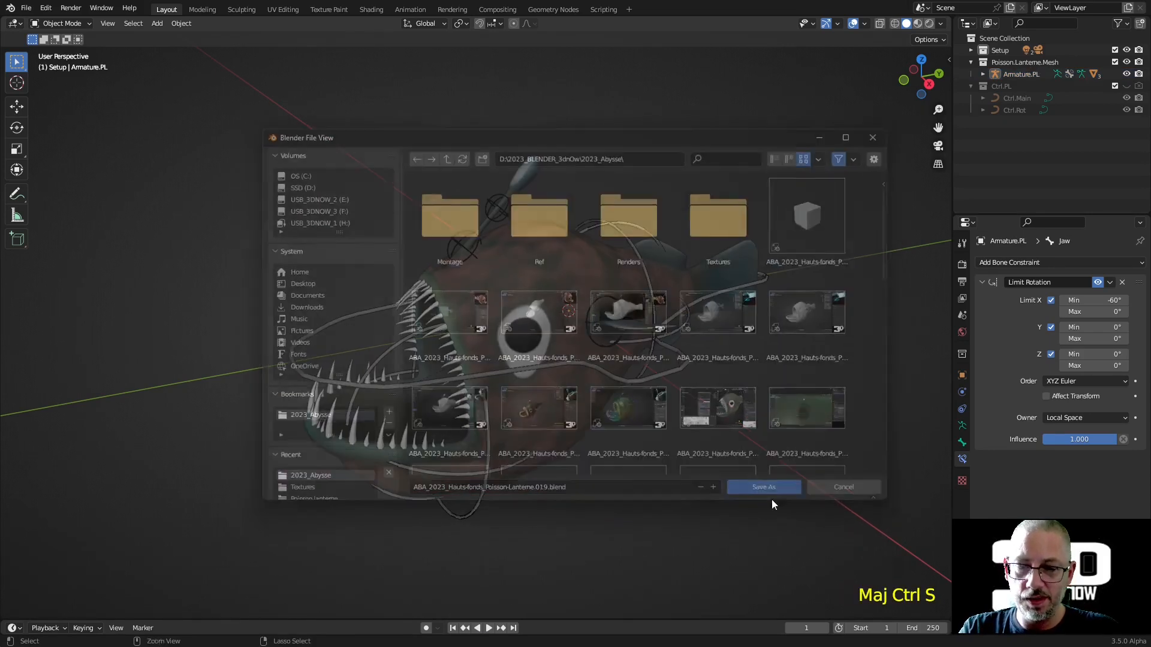
{"action": "middle_click_drag", "start_coordinate": [672, 423], "coordinate": [717, 373]}
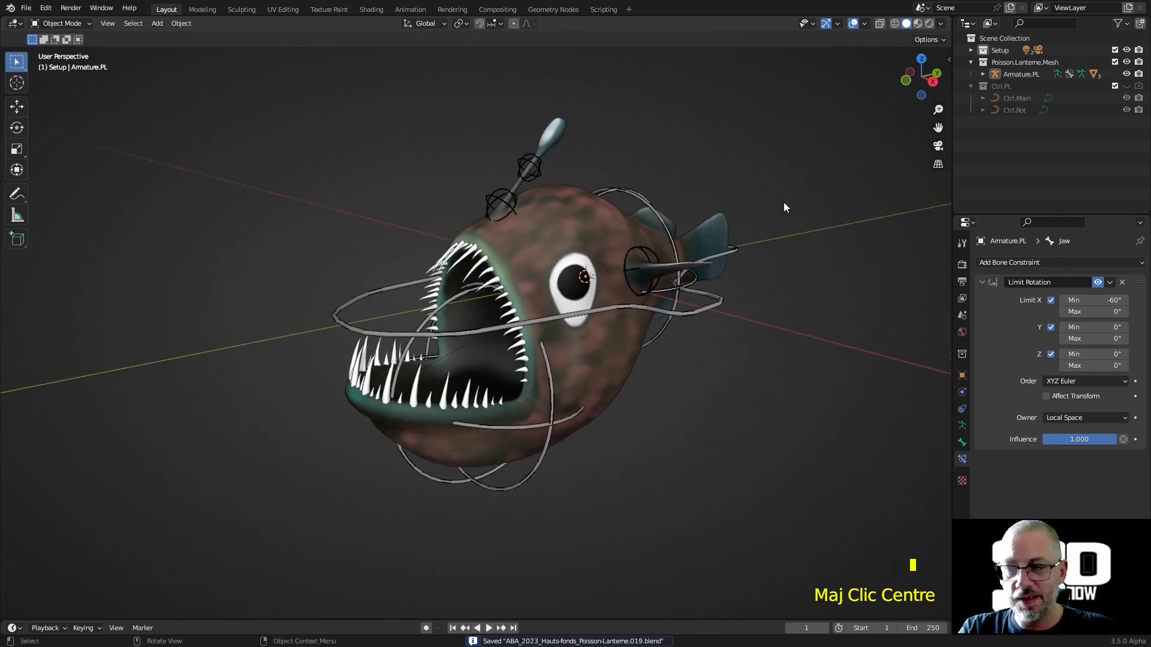